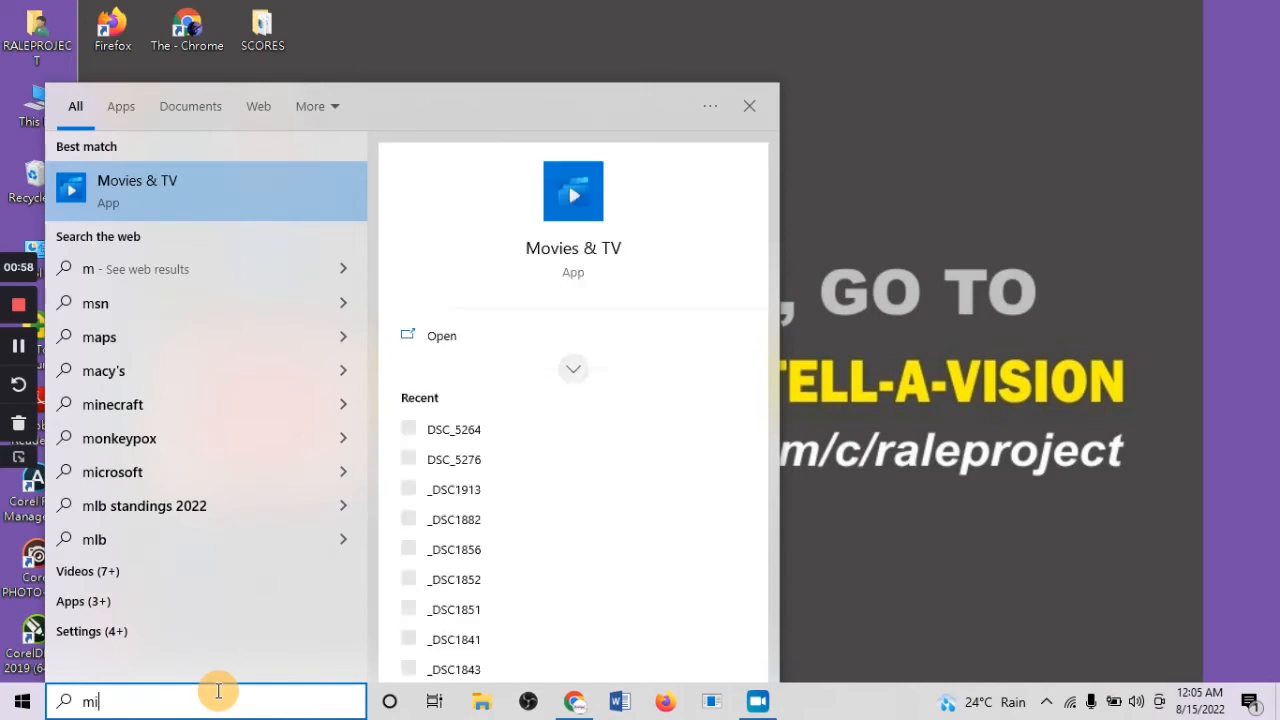
Search Windows for "micro" and launch Word 2013
{"action": "type", "text": "cro"}
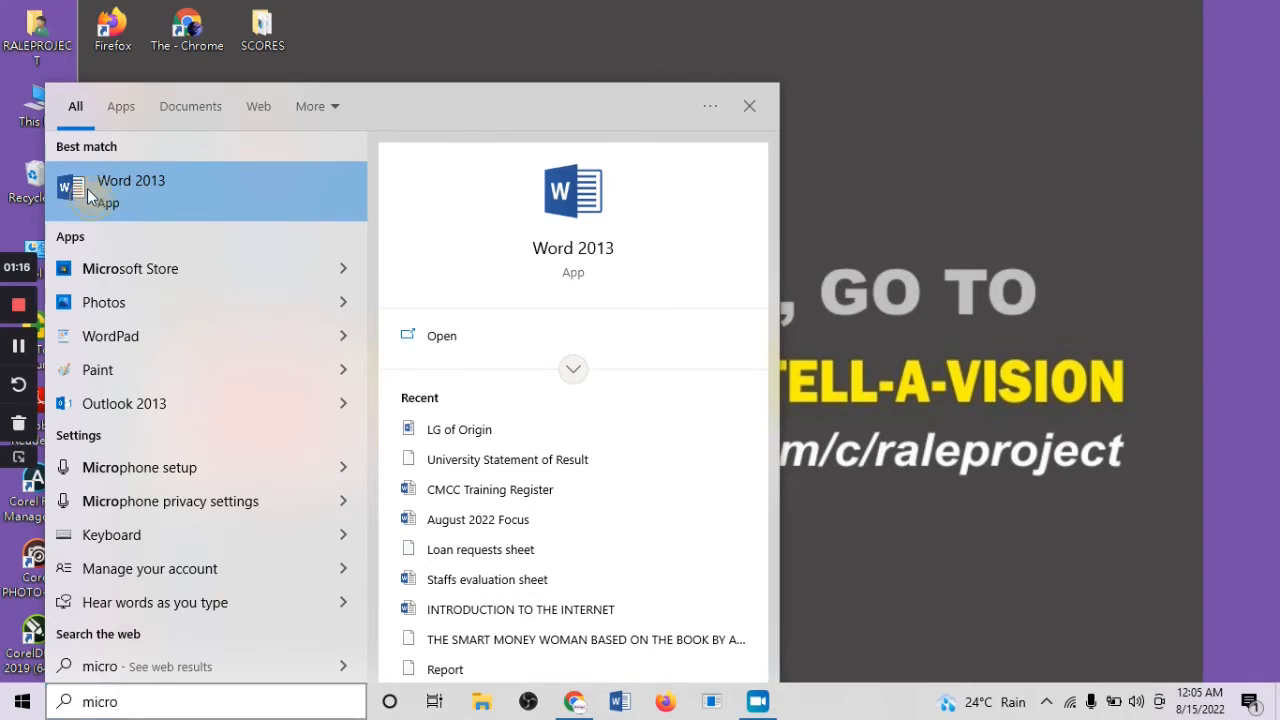
{"action": "left_click", "coordinate": [90, 187]}
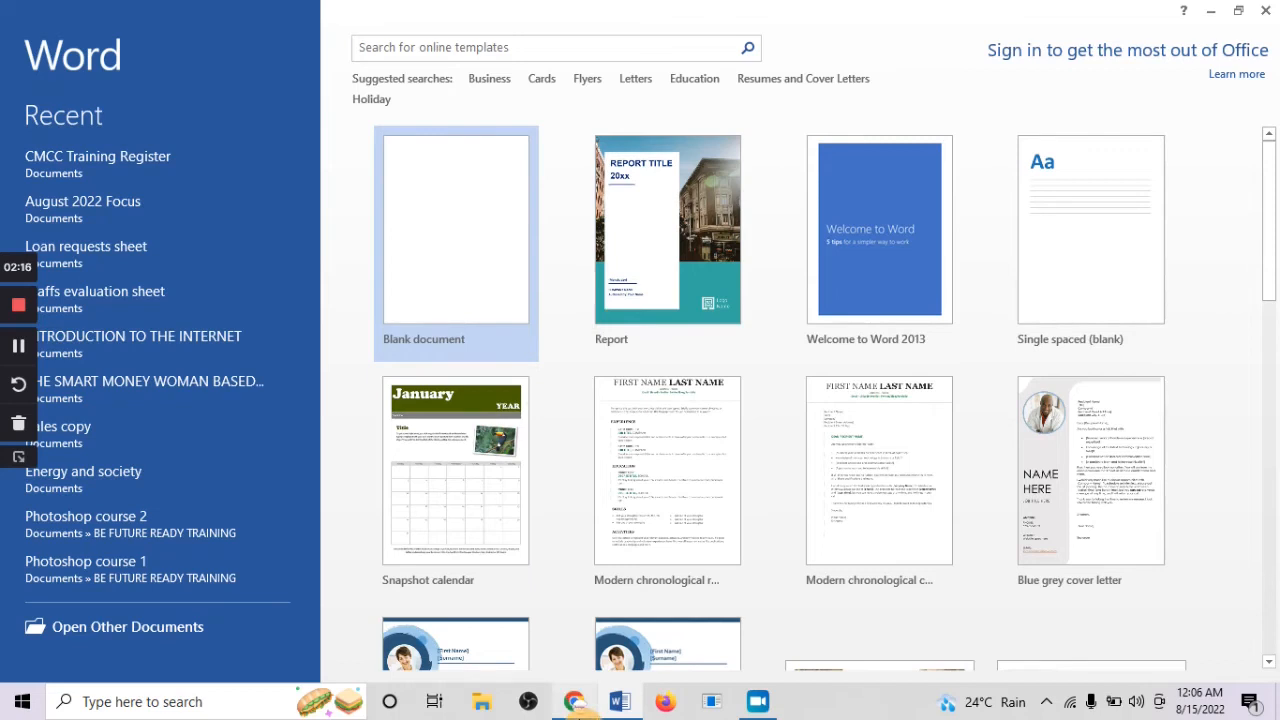
Switch to Chrome and open the Google Docs home page at docs.google.com/document
{"action": "left_click", "coordinate": [574, 701]}
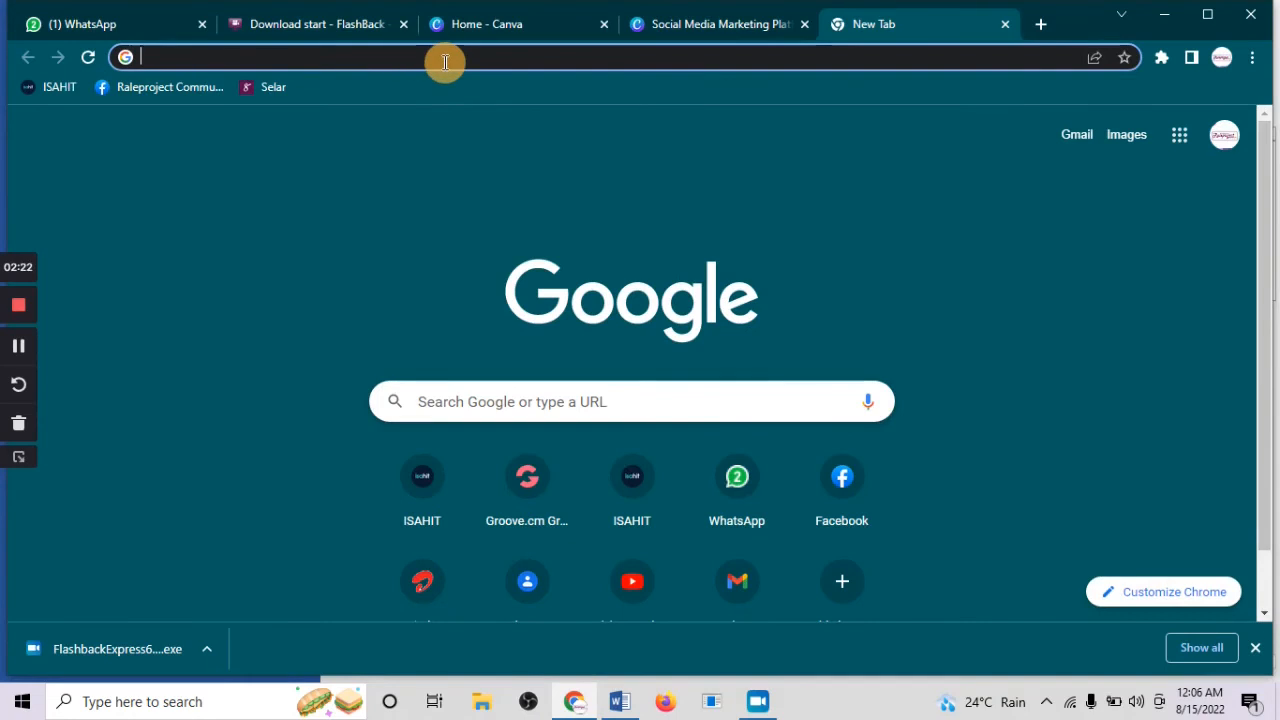
{"action": "type", "text": "d"}
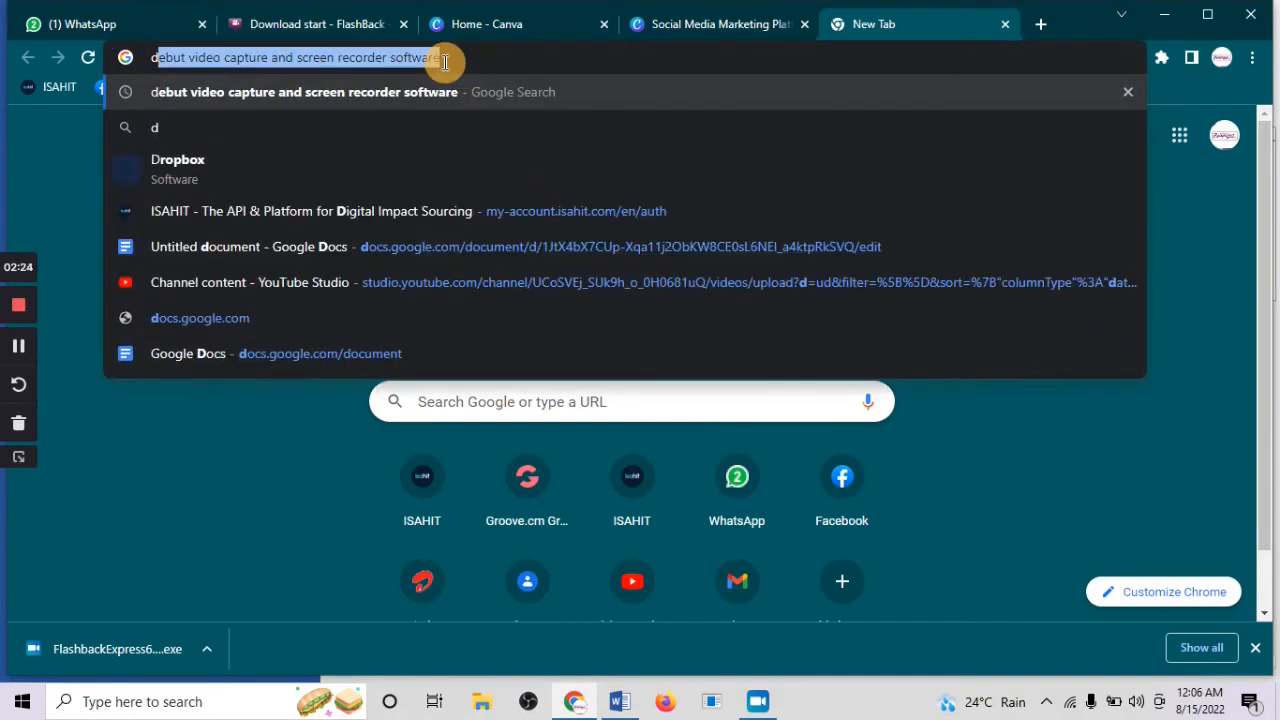
{"action": "type", "text": "oc"}
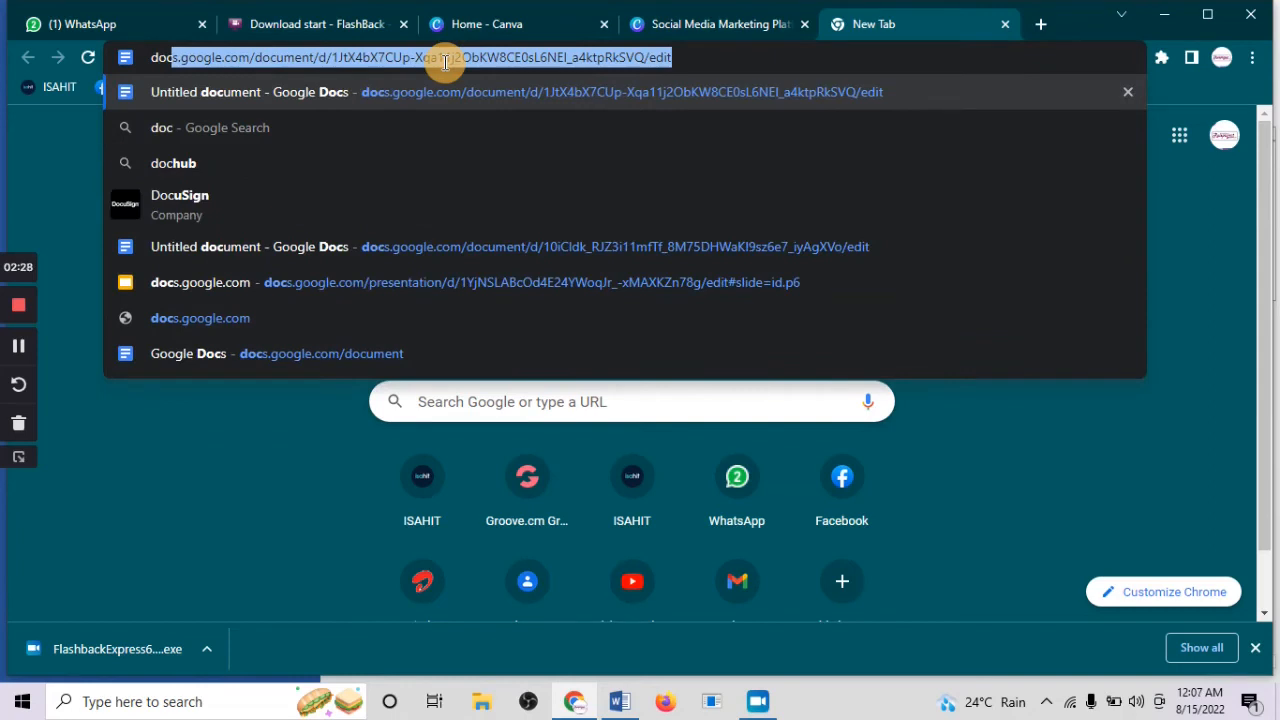
{"action": "type", "text": "s"}
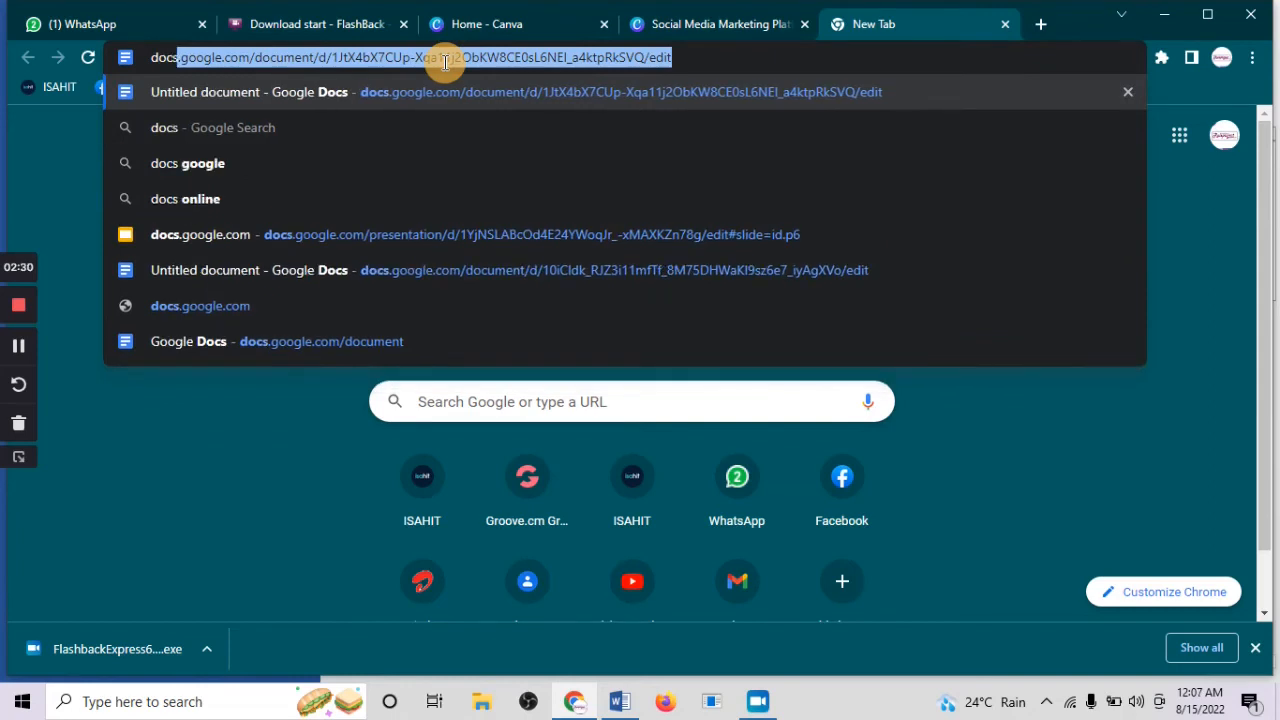
{"action": "type", "text": ".g"}
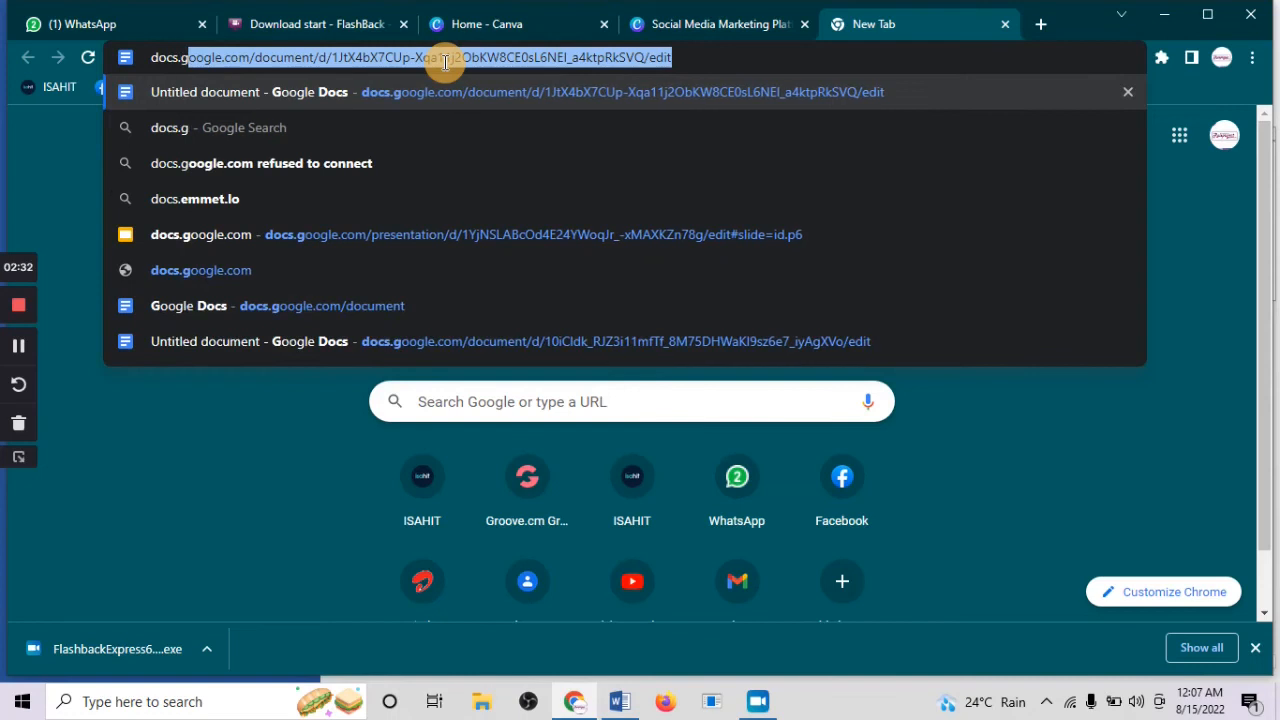
{"action": "type", "text": "oog"}
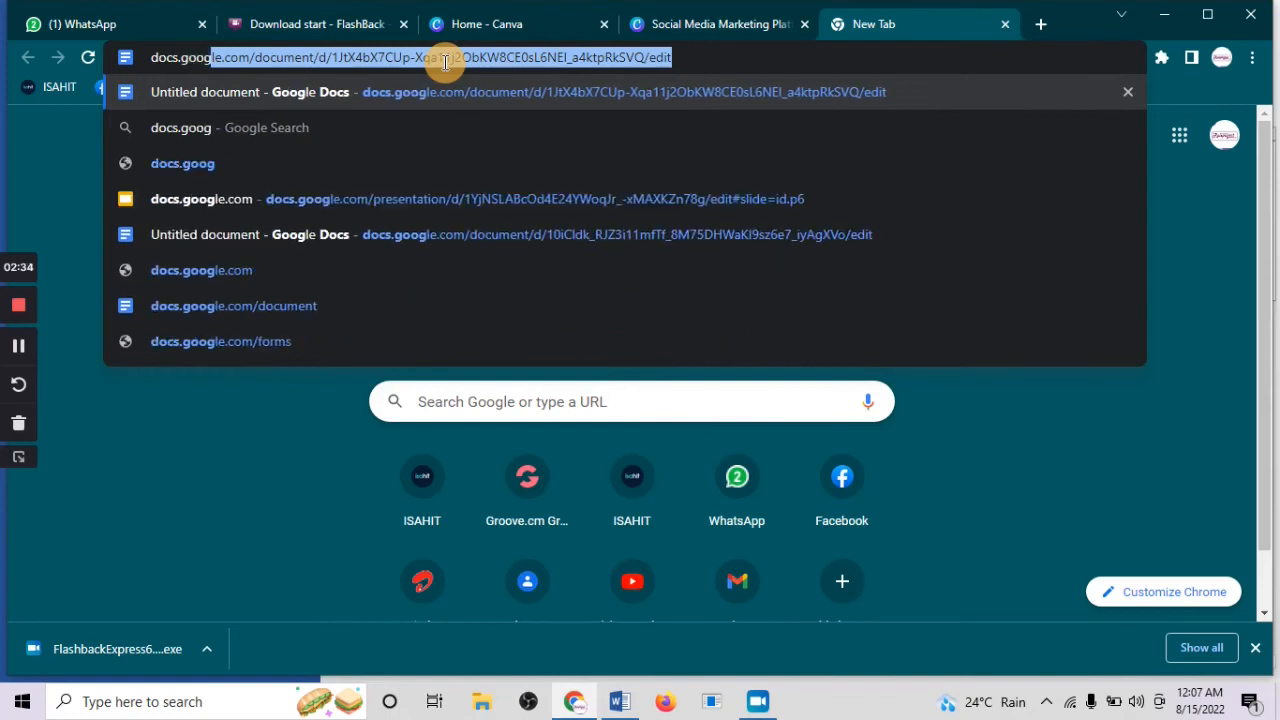
{"action": "type", "text": "le"}
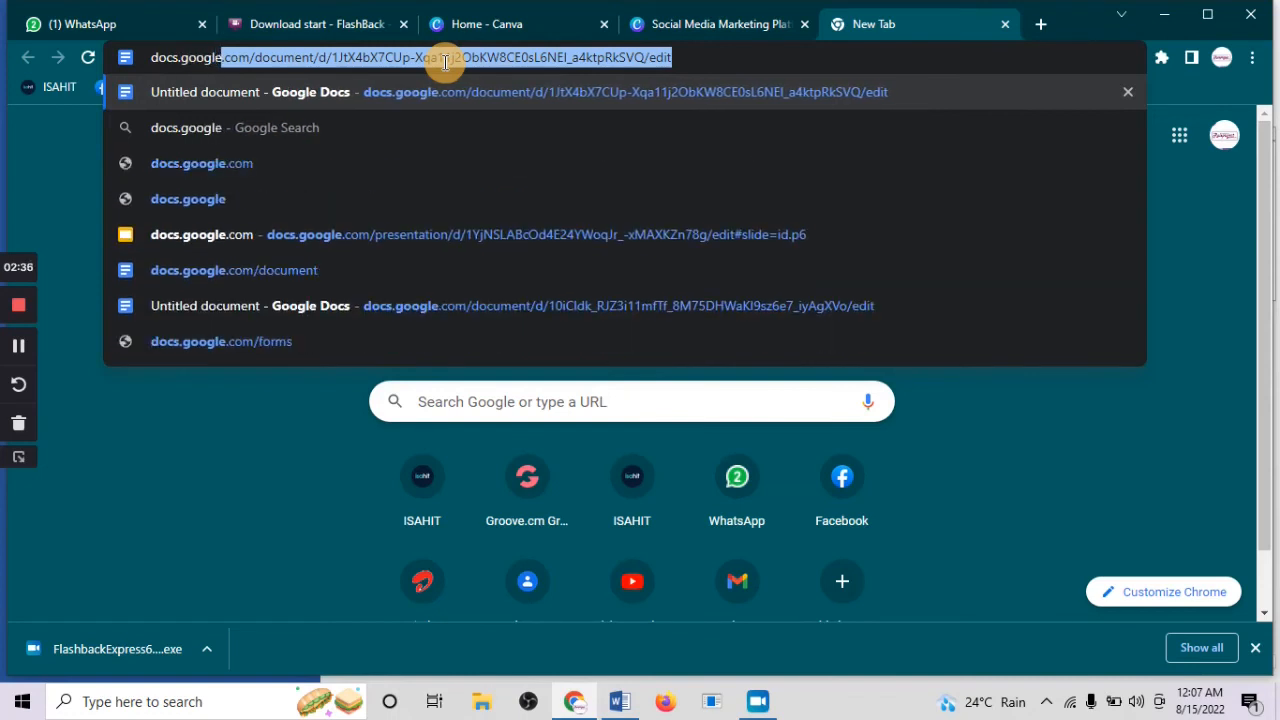
{"action": "type", "text": ".c"}
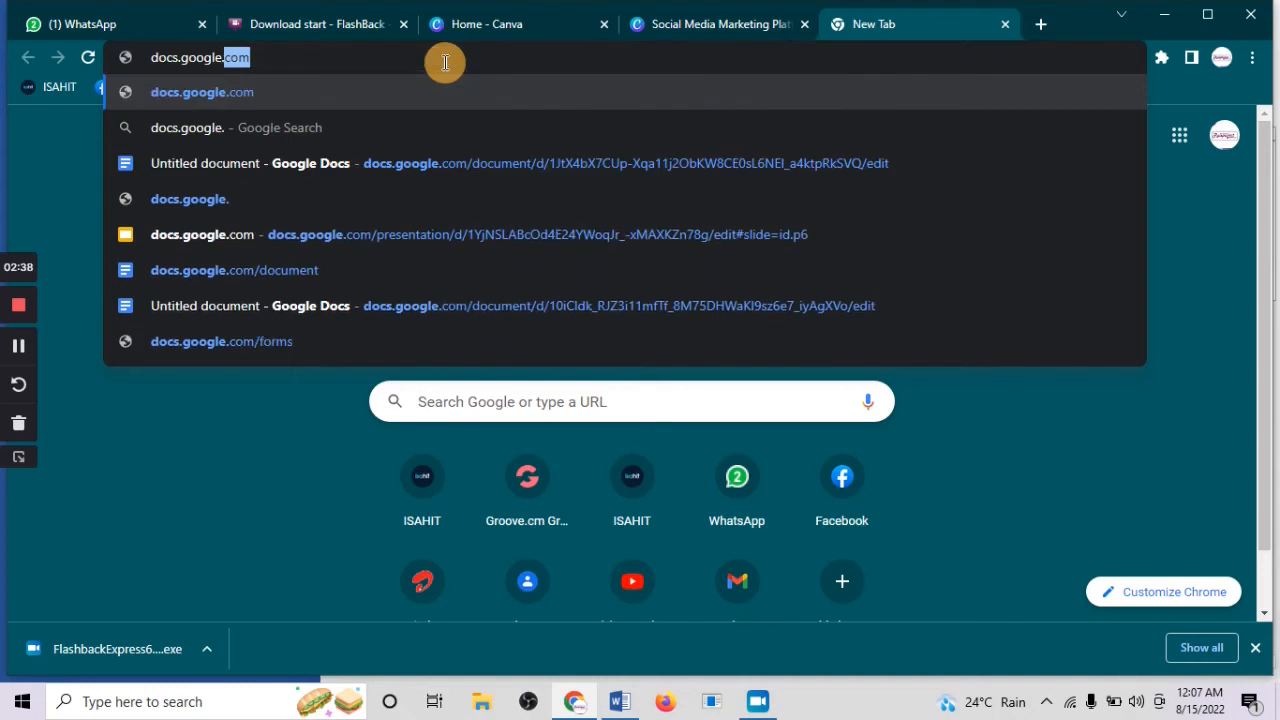
{"action": "type", "text": "om/"}
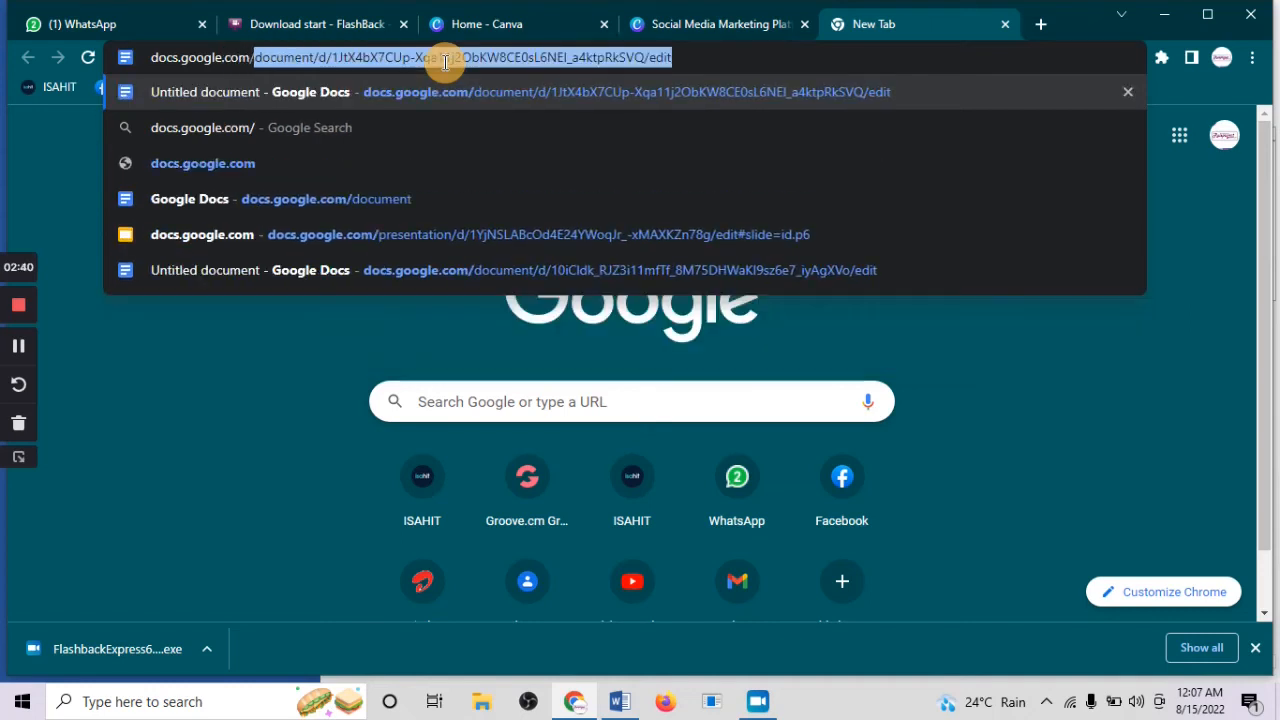
{"action": "type", "text": "docume"}
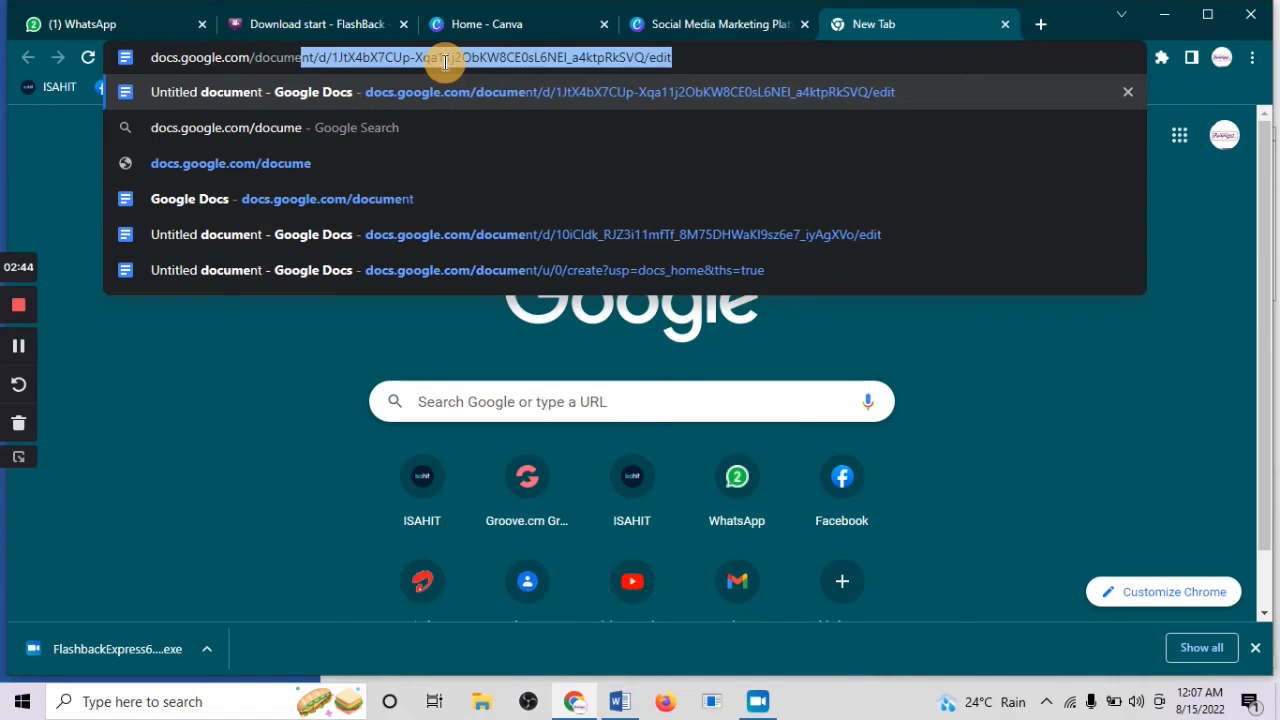
{"action": "type", "text": "nt"}
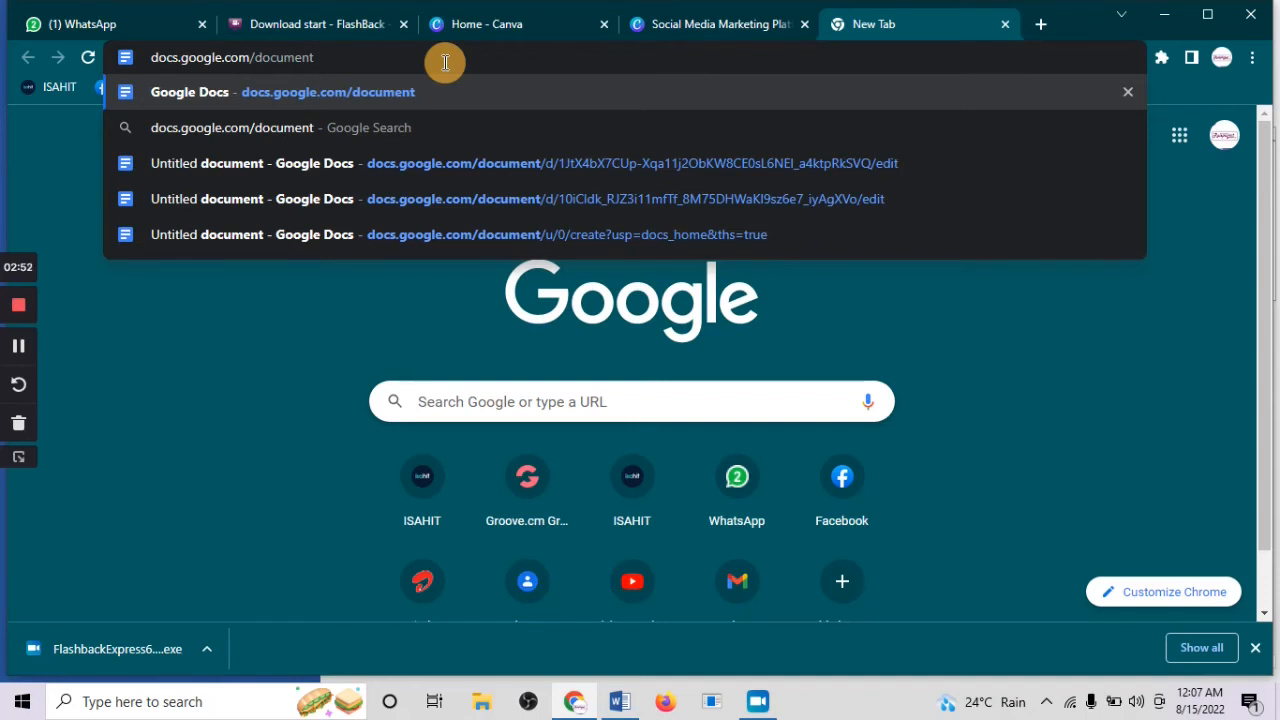
{"action": "key", "text": "Return"}
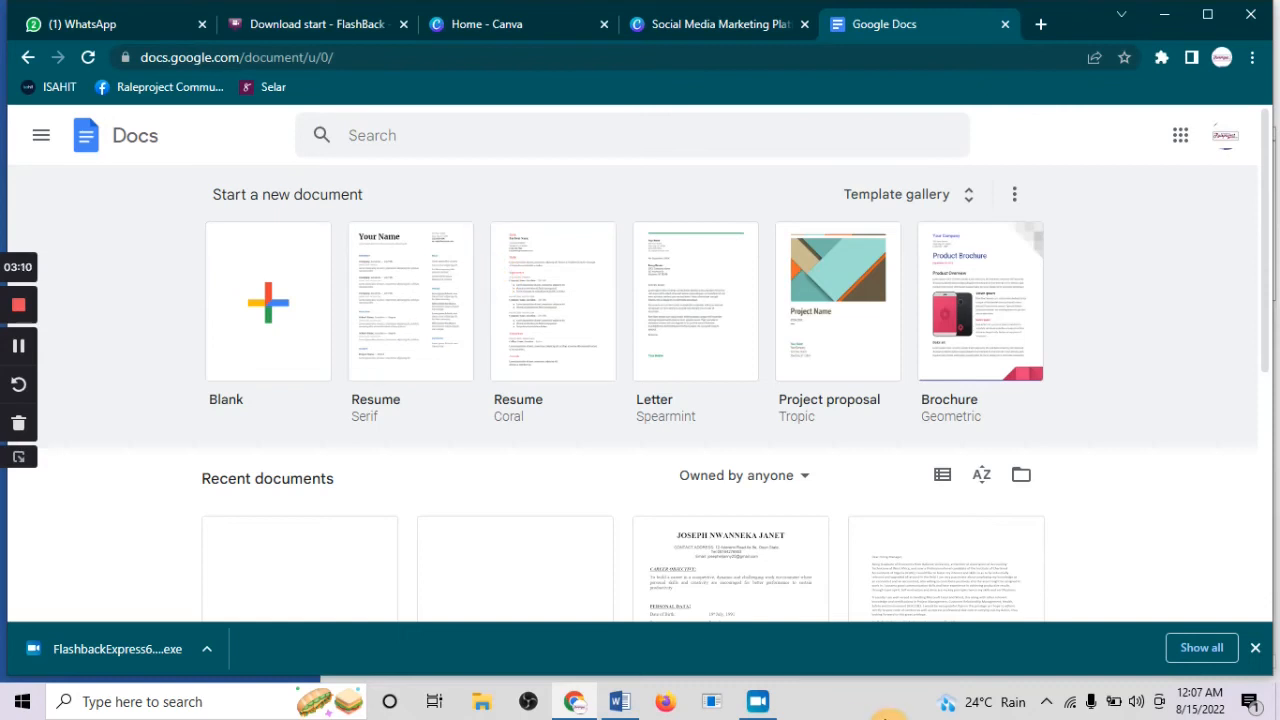
Switch back to Word and look through the document templates offered on its start screen
{"action": "mouse_move", "coordinate": [620, 706]}
{"action": "left_click", "coordinate": [617, 606]}
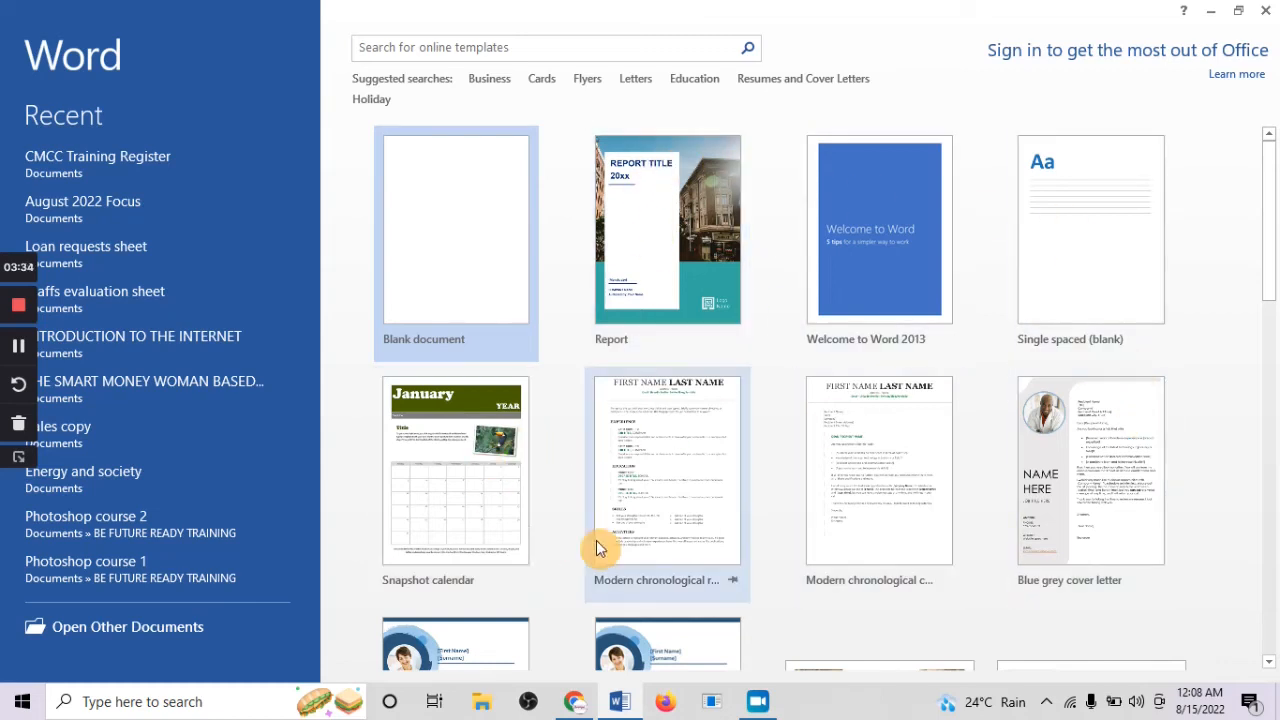
{"action": "scroll", "coordinate": [645, 512], "scroll_direction": "down", "scroll_amount": 3}
{"action": "scroll", "coordinate": [659, 496], "scroll_direction": "down", "scroll_amount": 6}
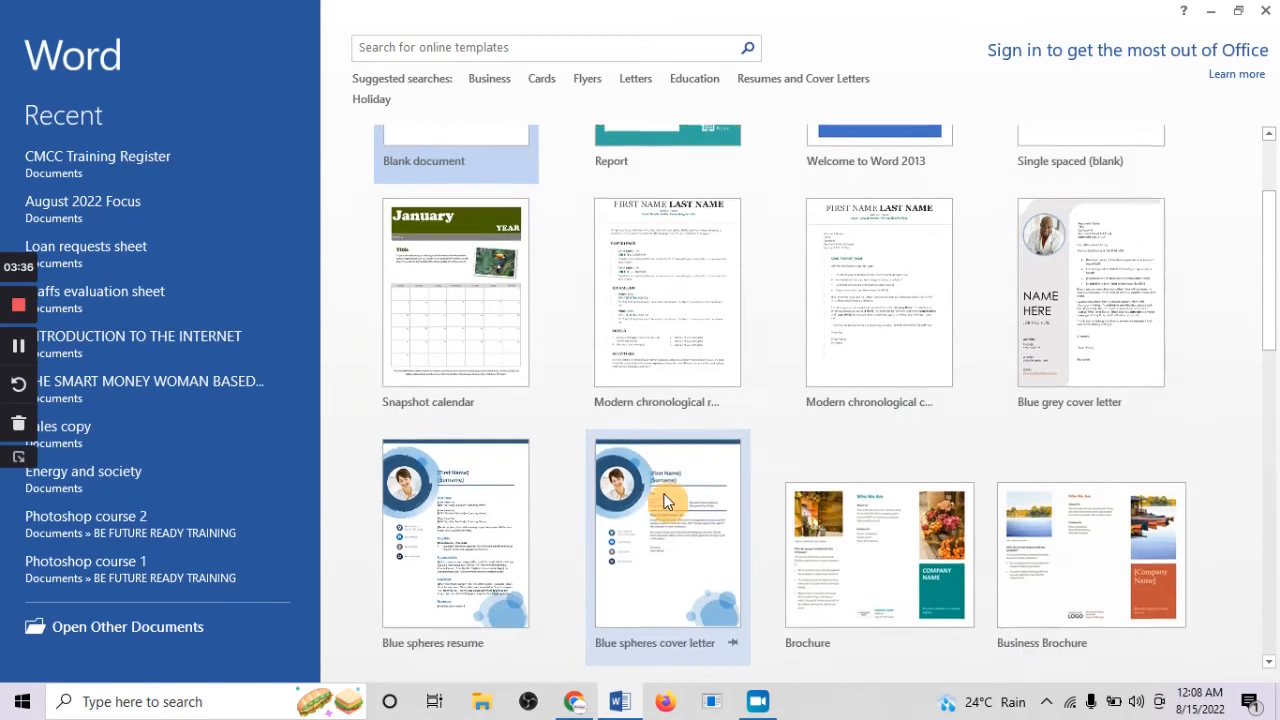
{"action": "scroll", "coordinate": [692, 468], "scroll_direction": "down", "scroll_amount": 3}
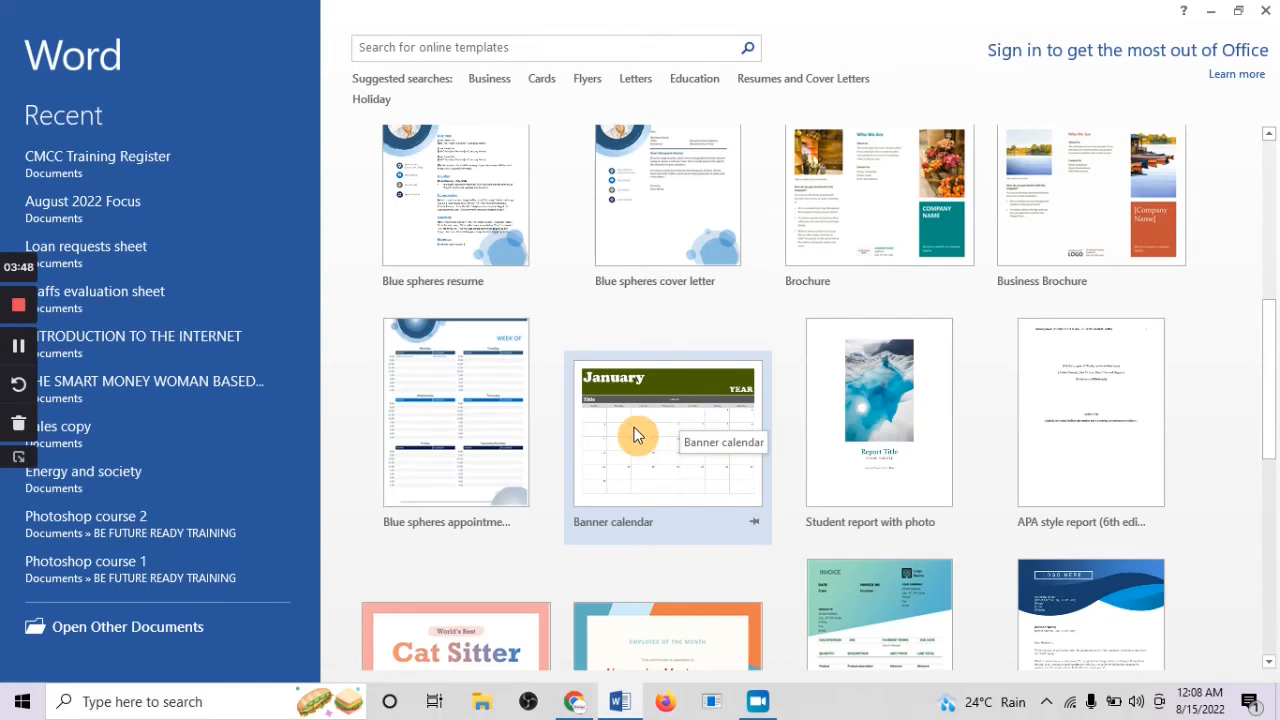
{"action": "scroll", "coordinate": [650, 410], "scroll_direction": "up", "scroll_amount": 5}
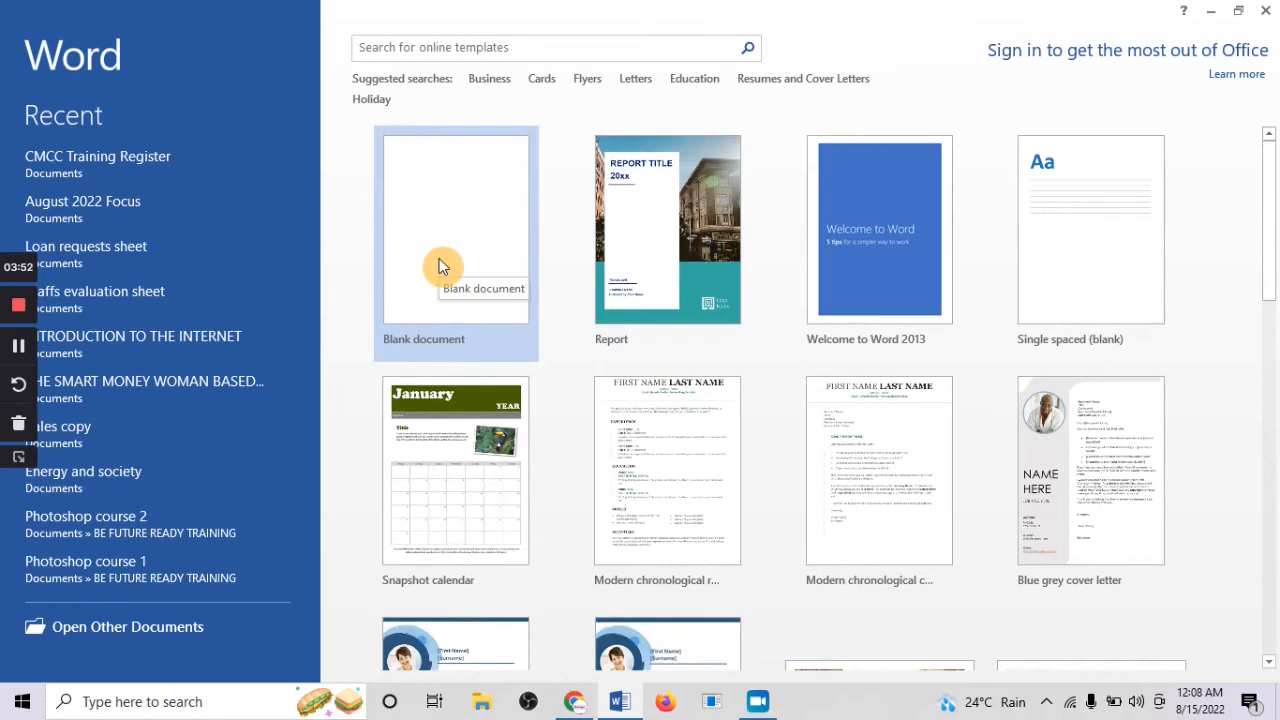
{"action": "scroll", "coordinate": [727, 455], "scroll_direction": "down", "scroll_amount": 2}
{"action": "scroll", "coordinate": [725, 455], "scroll_direction": "down", "scroll_amount": 5}
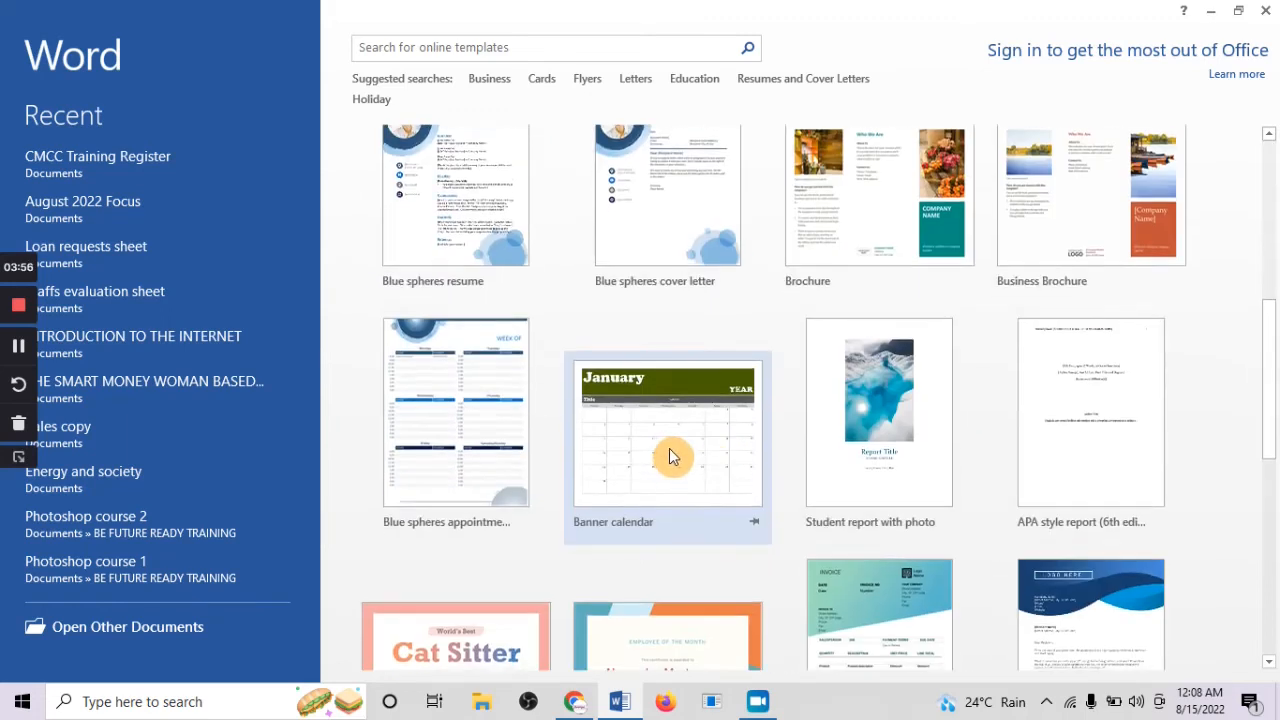
{"action": "scroll", "coordinate": [671, 456], "scroll_direction": "up", "scroll_amount": 1}
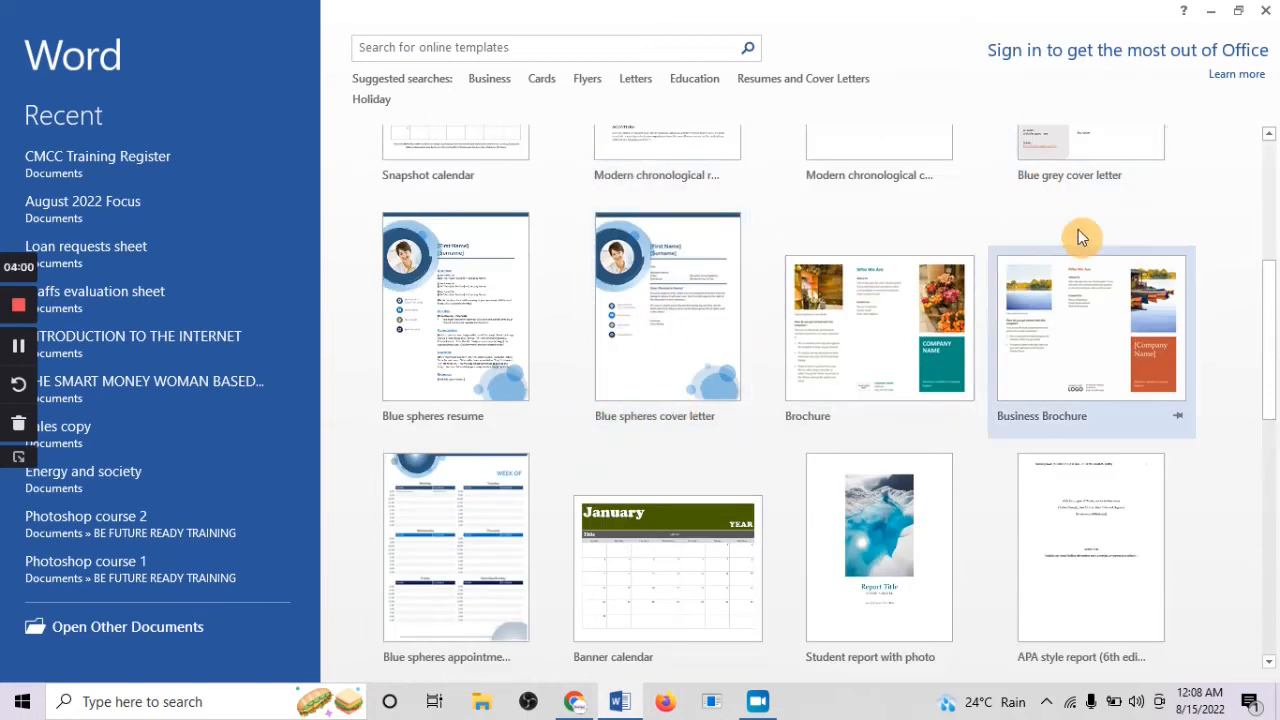
{"action": "scroll", "coordinate": [848, 405], "scroll_direction": "down", "scroll_amount": 5}
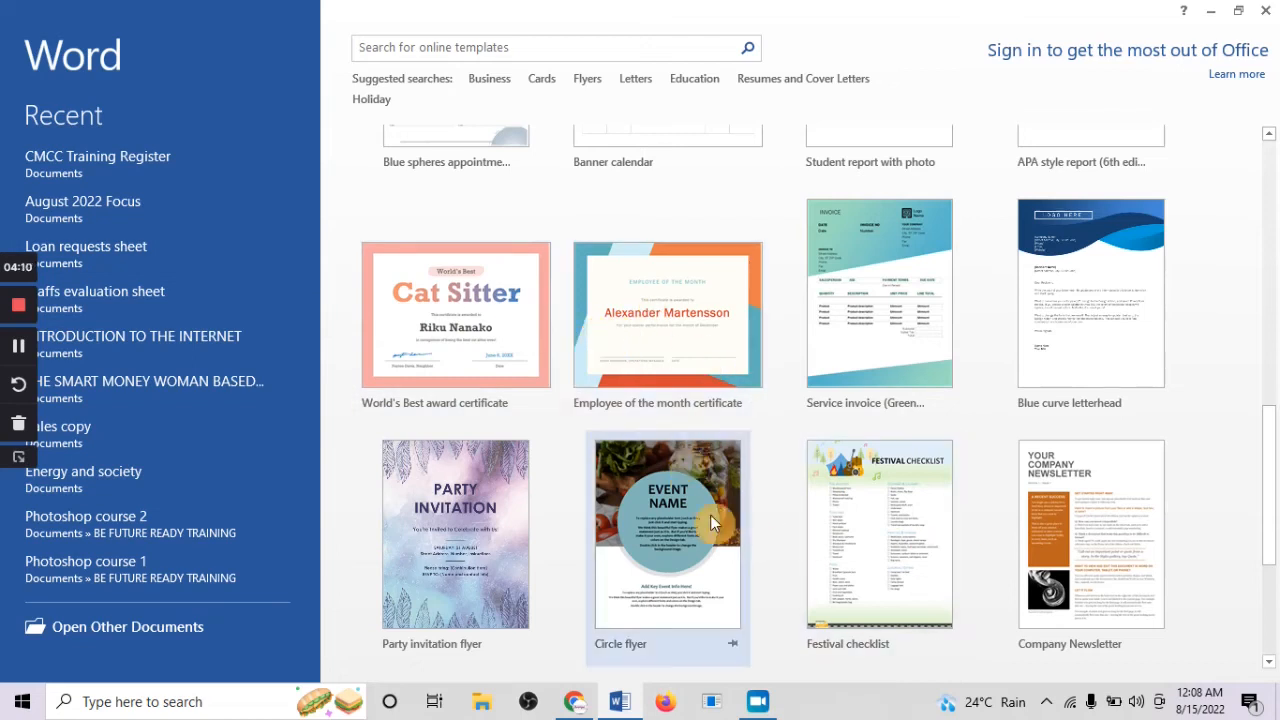
{"action": "scroll", "coordinate": [710, 514], "scroll_direction": "down", "scroll_amount": 3}
{"action": "scroll", "coordinate": [734, 472], "scroll_direction": "up", "scroll_amount": 1}
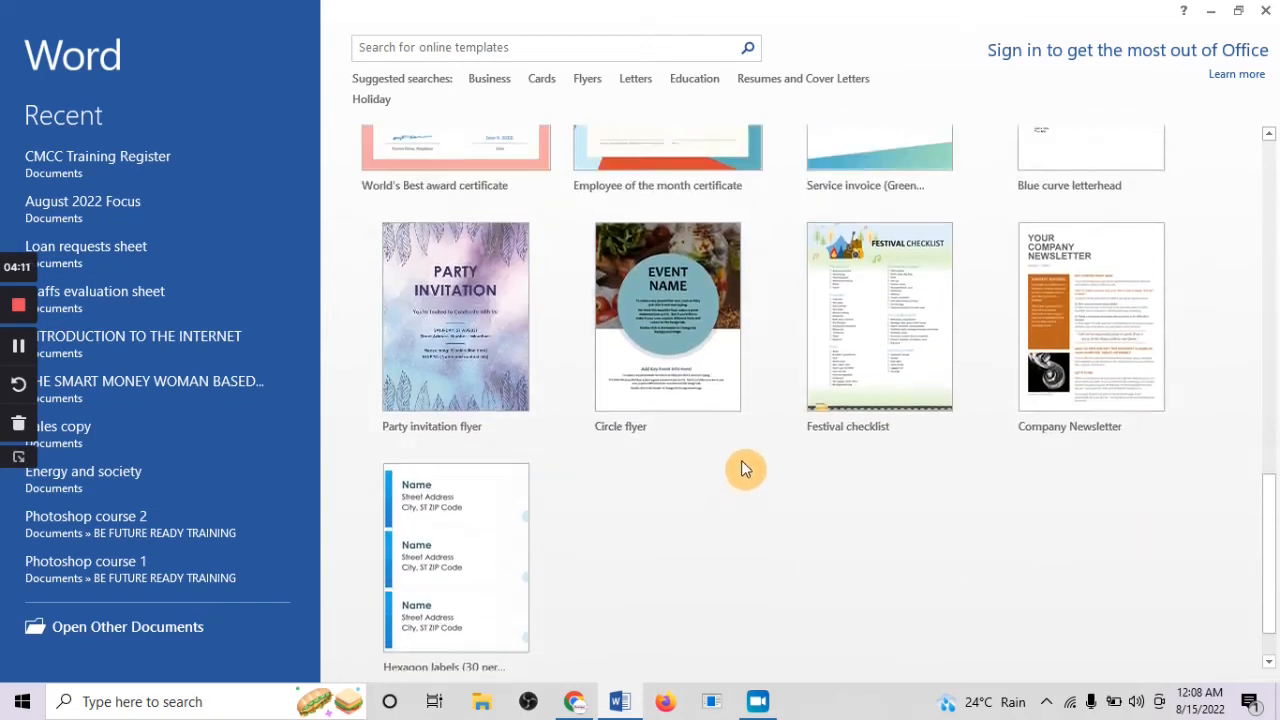
{"action": "scroll", "coordinate": [741, 470], "scroll_direction": "up", "scroll_amount": 5}
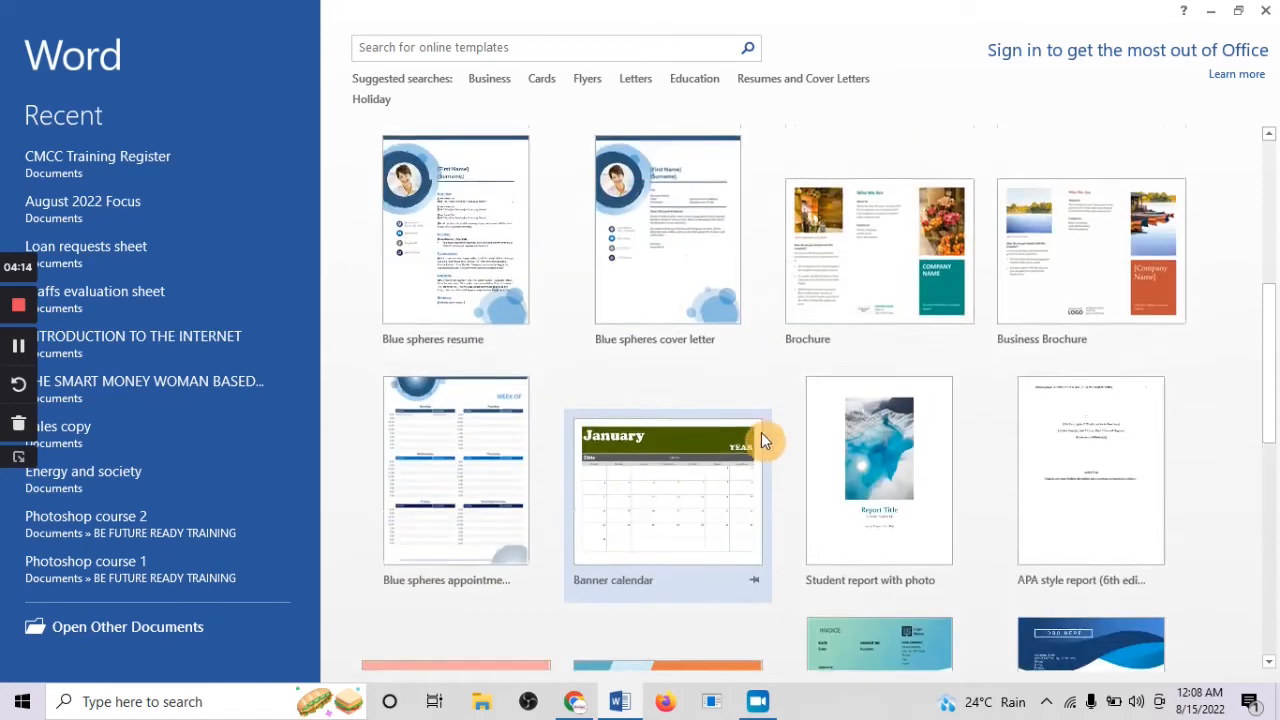
{"action": "scroll", "coordinate": [765, 430], "scroll_direction": "up", "scroll_amount": 5}
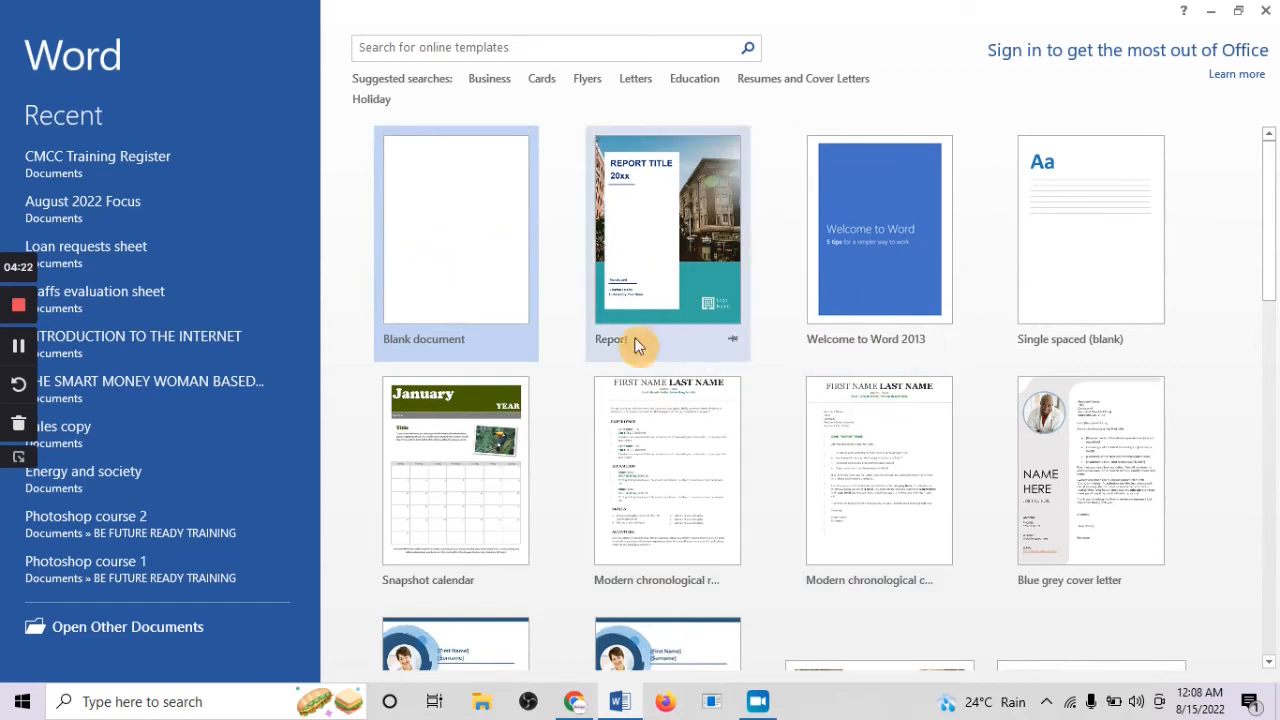
Create a blank document in Word, and switch to Chrome to create a blank Google Docs document
{"action": "left_click", "coordinate": [446, 222]}
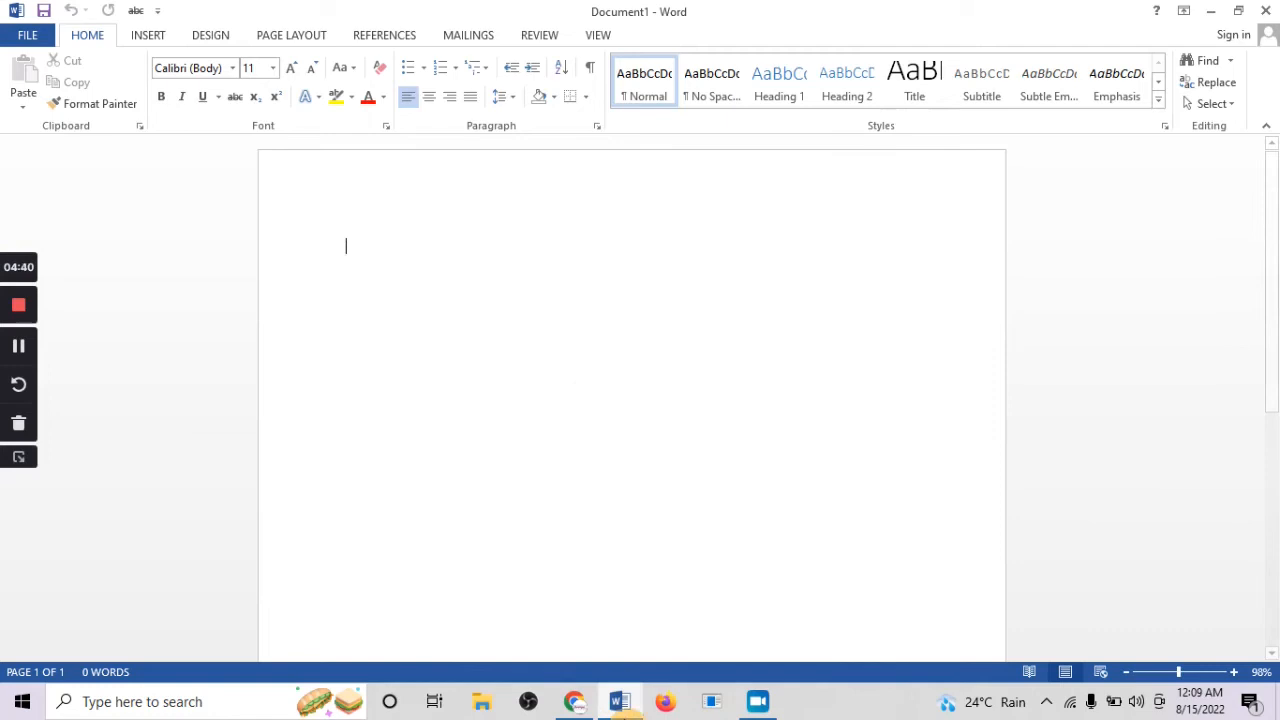
{"action": "left_click", "coordinate": [576, 702]}
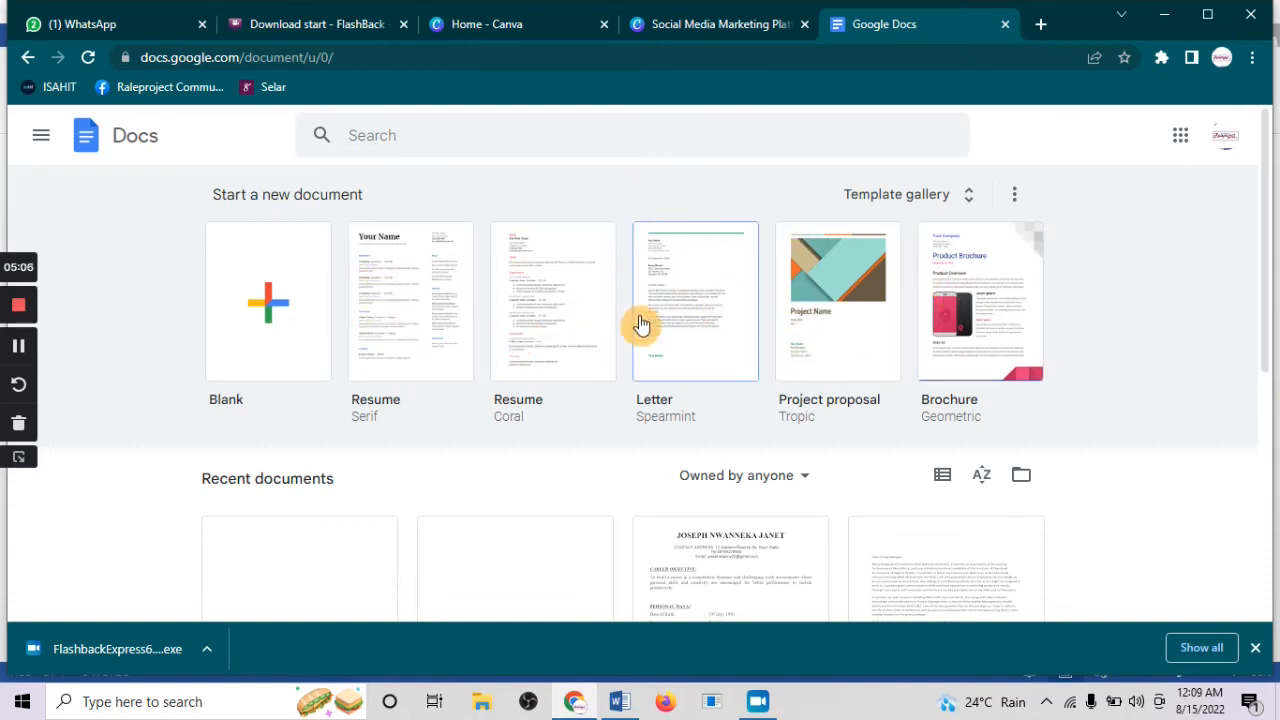
{"action": "left_click", "coordinate": [253, 310]}
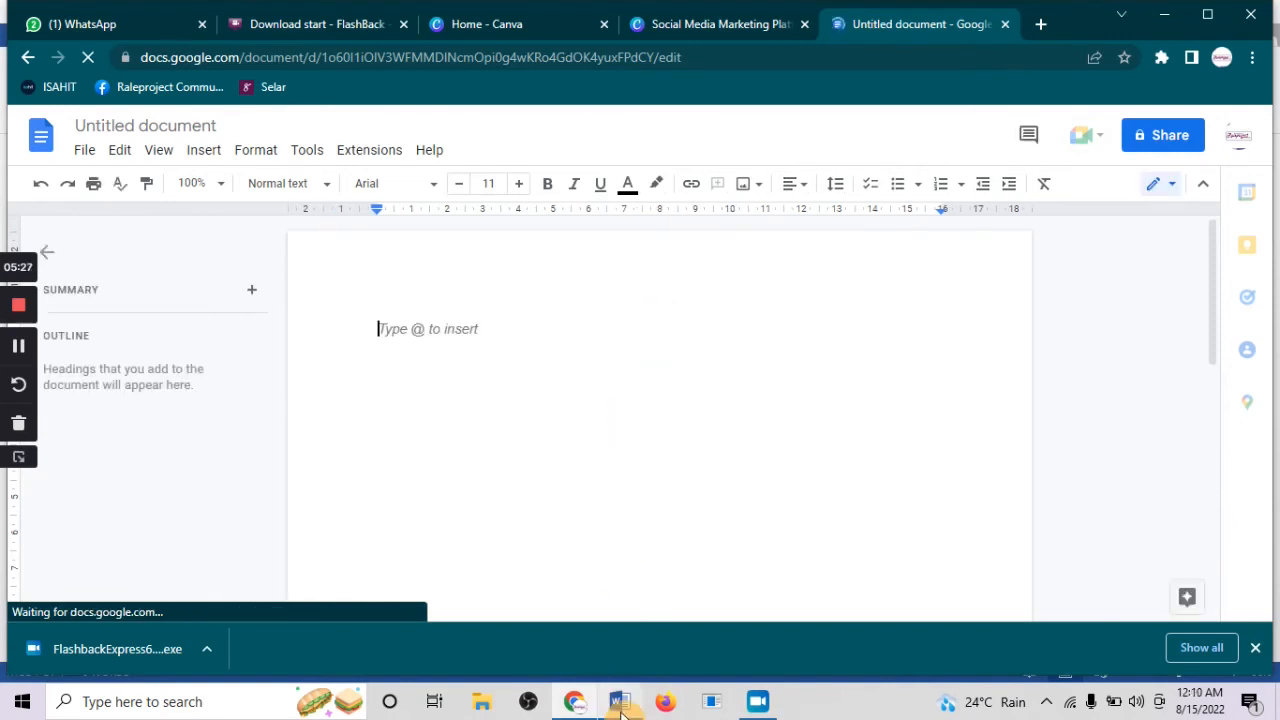
Switch to the blank Word document, view its file management options and return to the page
{"action": "mouse_move", "coordinate": [621, 706]}
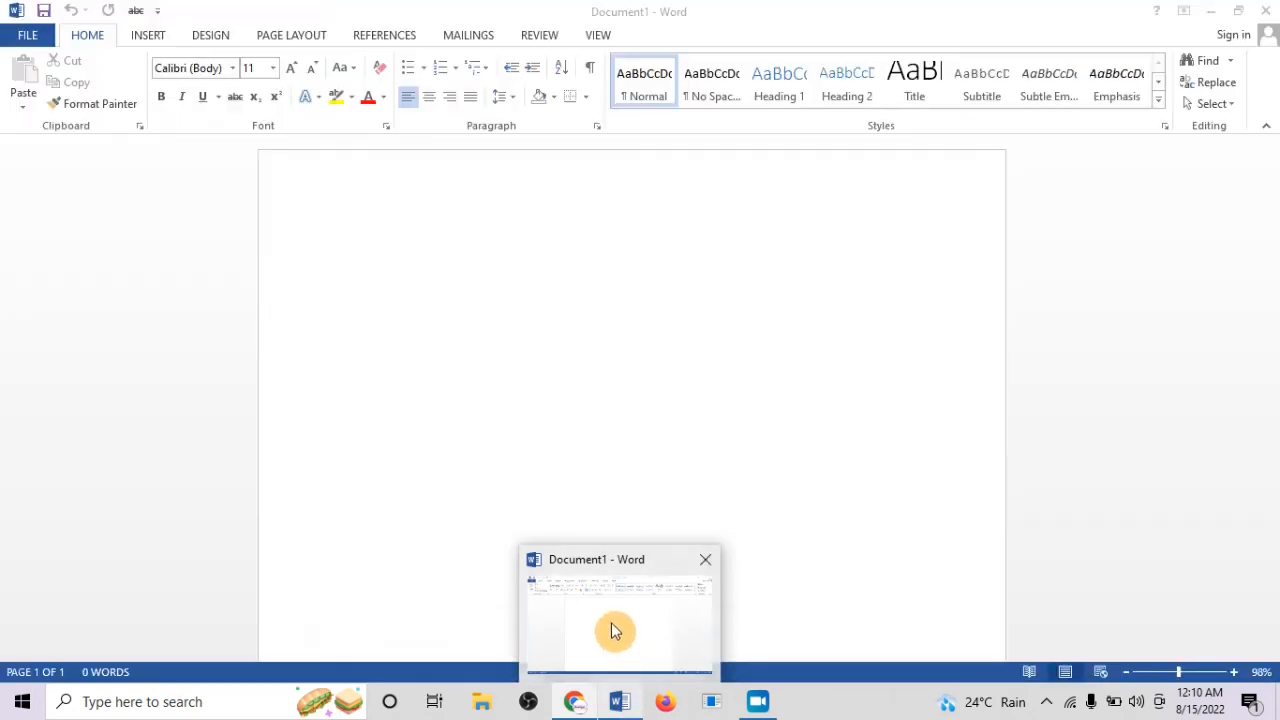
{"action": "left_click", "coordinate": [614, 632]}
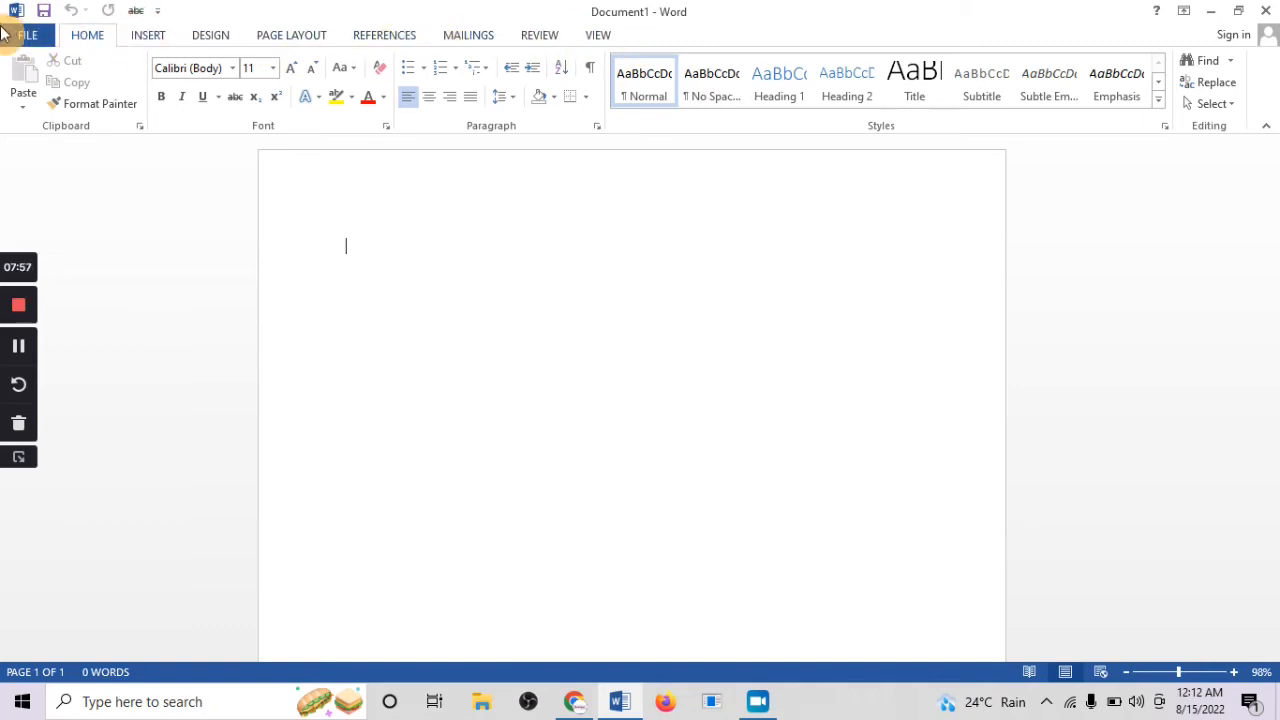
{"action": "left_click", "coordinate": [24, 38]}
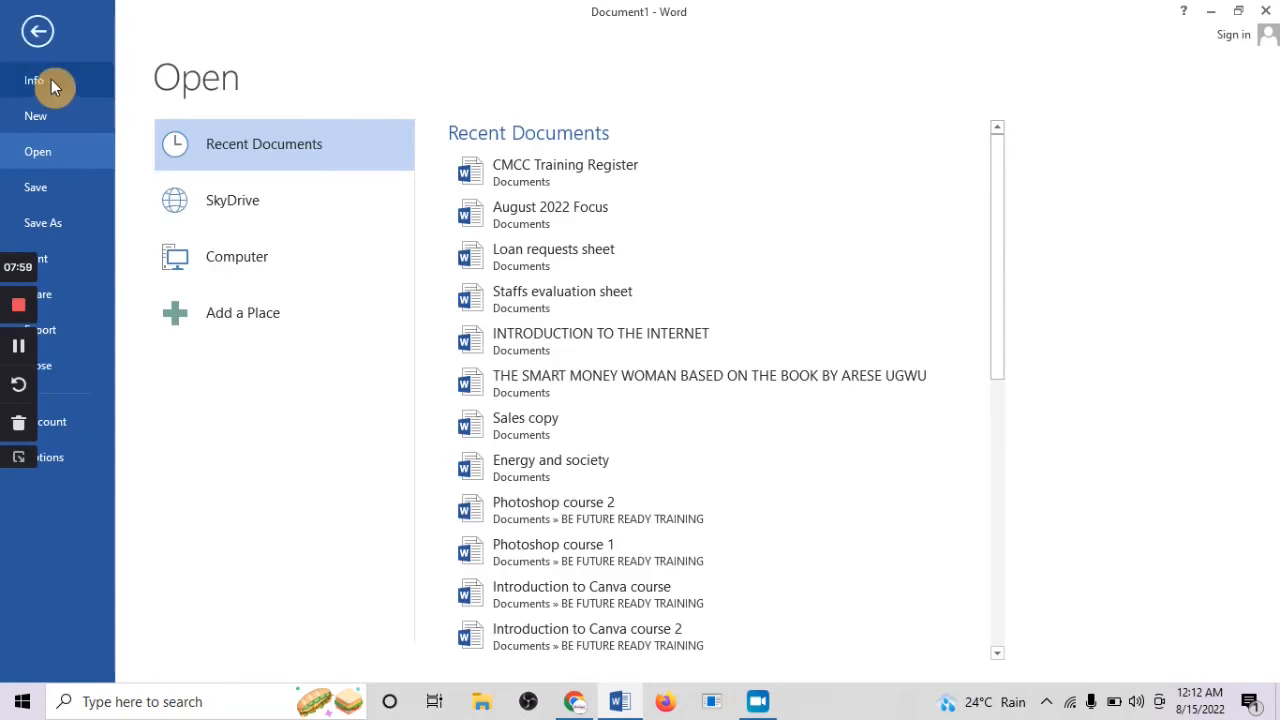
{"action": "left_click", "coordinate": [38, 35]}
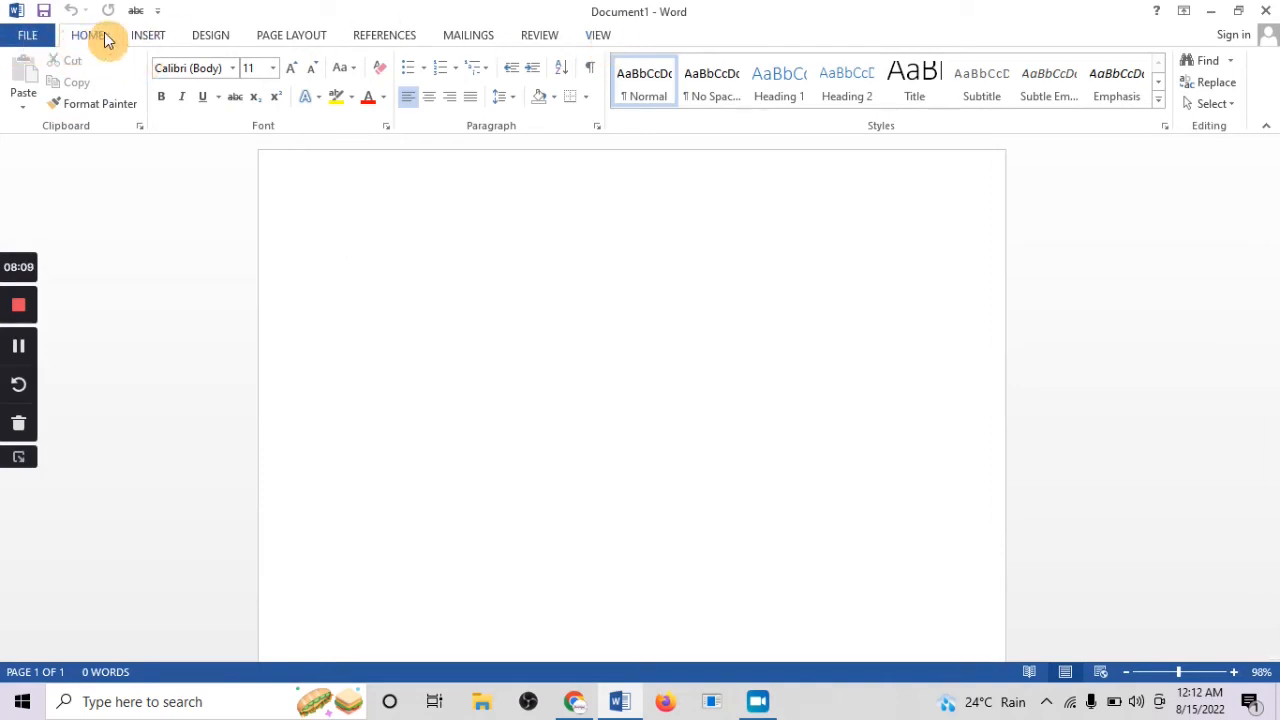
Examine the Home, Insert, Design, Page Layout, References, Mailings, Review and View commands, and return to the Home commands
{"action": "scroll", "coordinate": [205, 37], "scroll_direction": "down", "scroll_amount": 1}
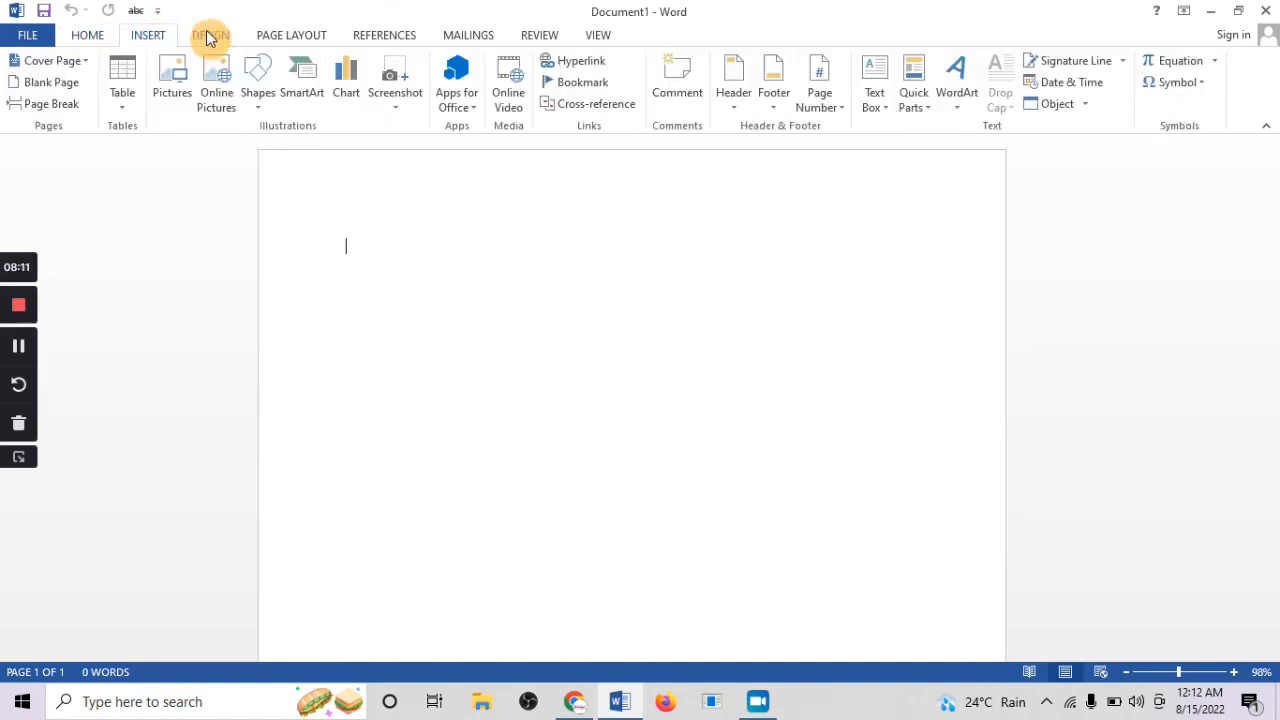
{"action": "scroll", "coordinate": [303, 37], "scroll_direction": "down", "scroll_amount": 1}
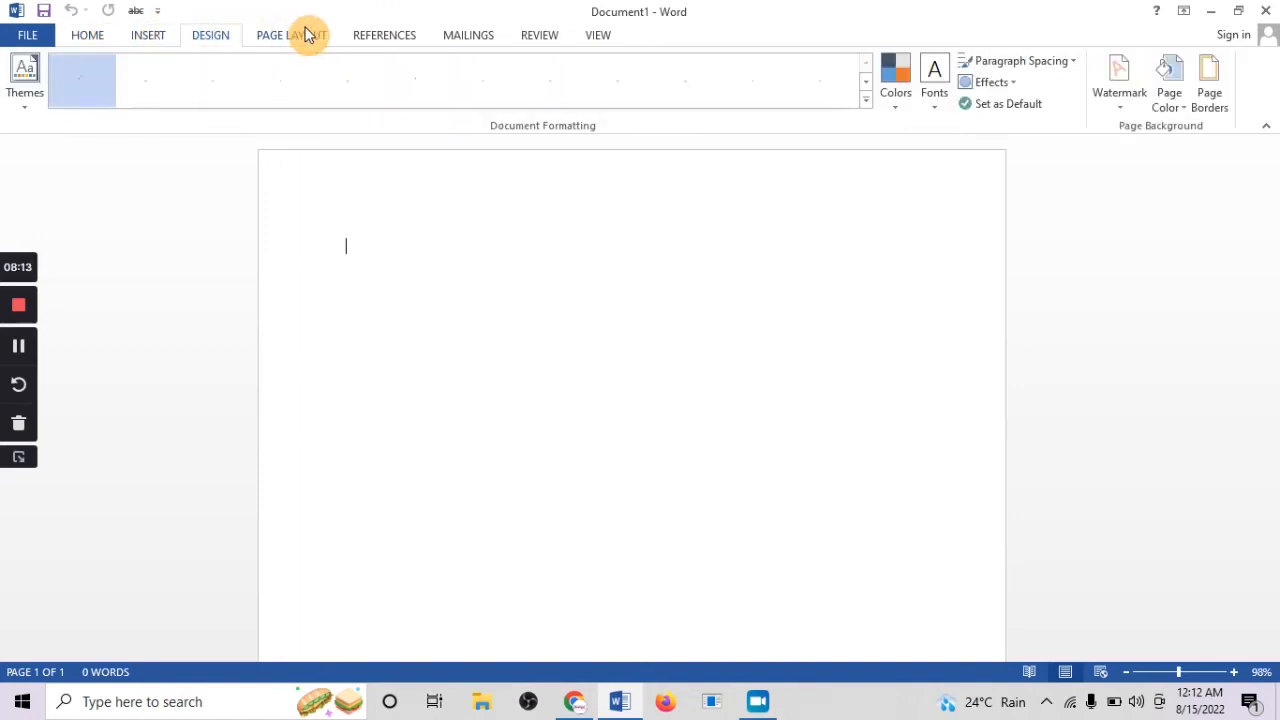
{"action": "scroll", "coordinate": [375, 40], "scroll_direction": "down", "scroll_amount": 1}
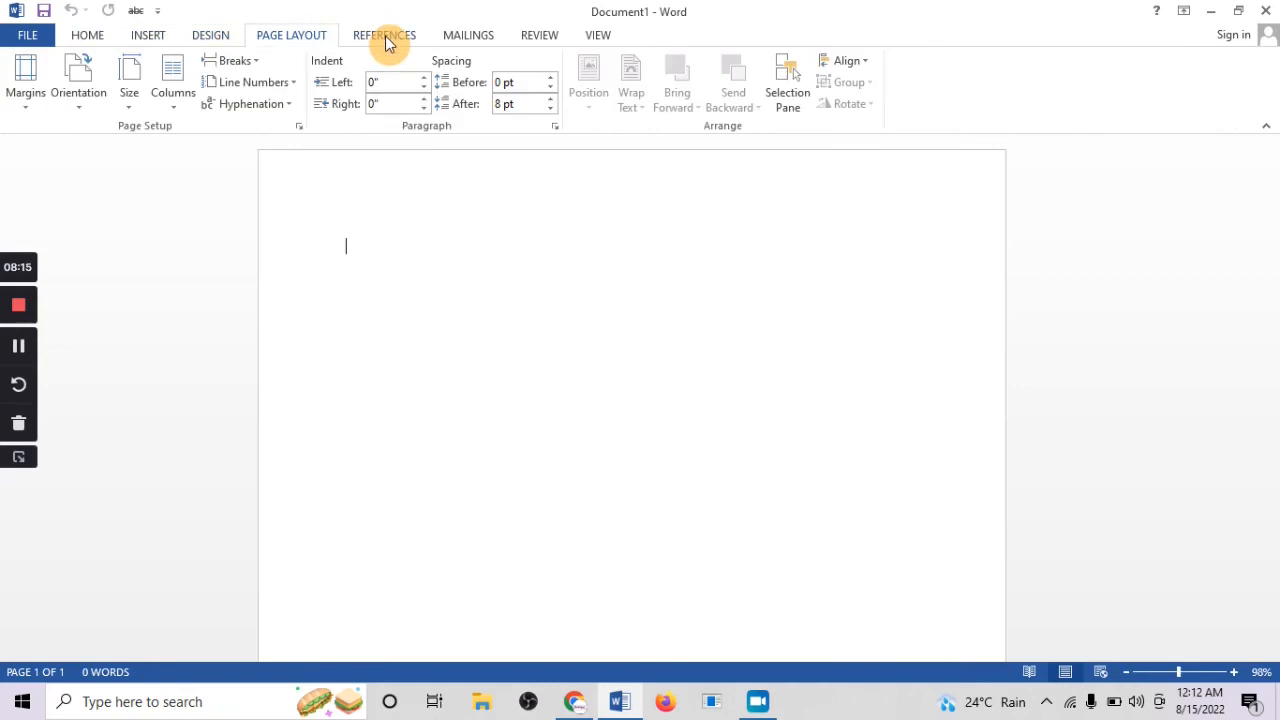
{"action": "scroll", "coordinate": [478, 42], "scroll_direction": "down", "scroll_amount": 1}
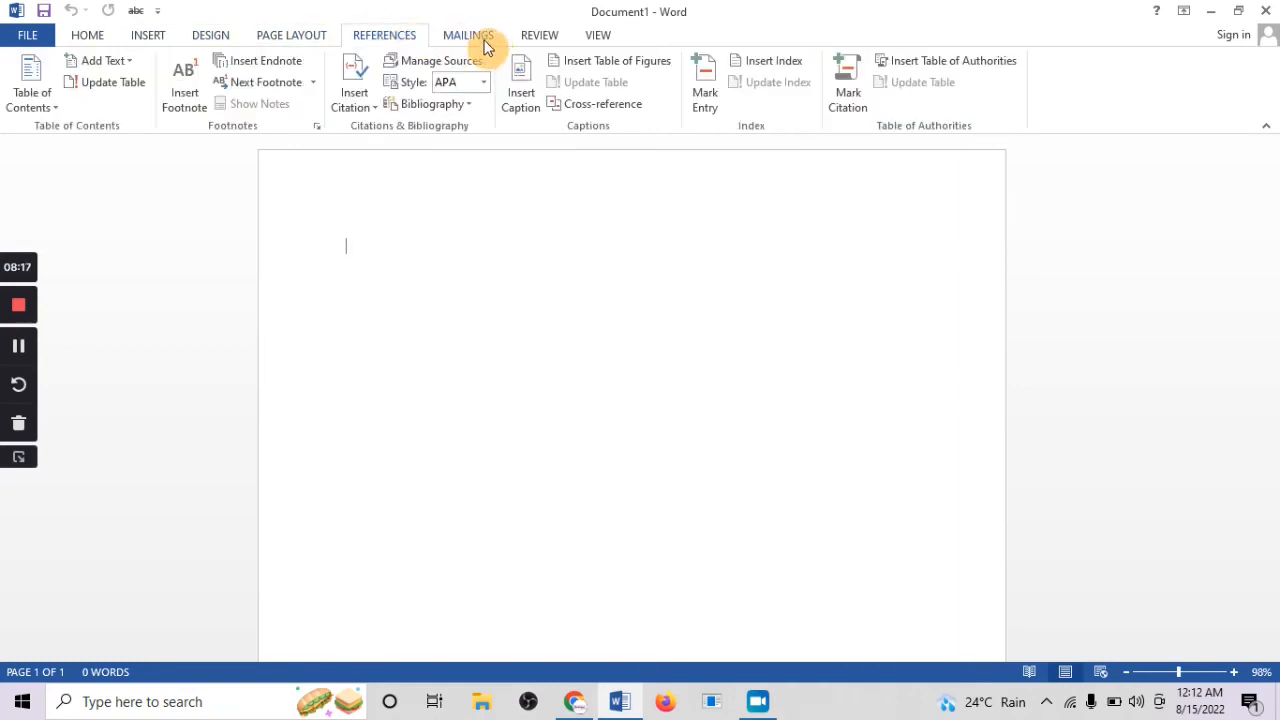
{"action": "scroll", "coordinate": [482, 40], "scroll_direction": "down", "scroll_amount": 1}
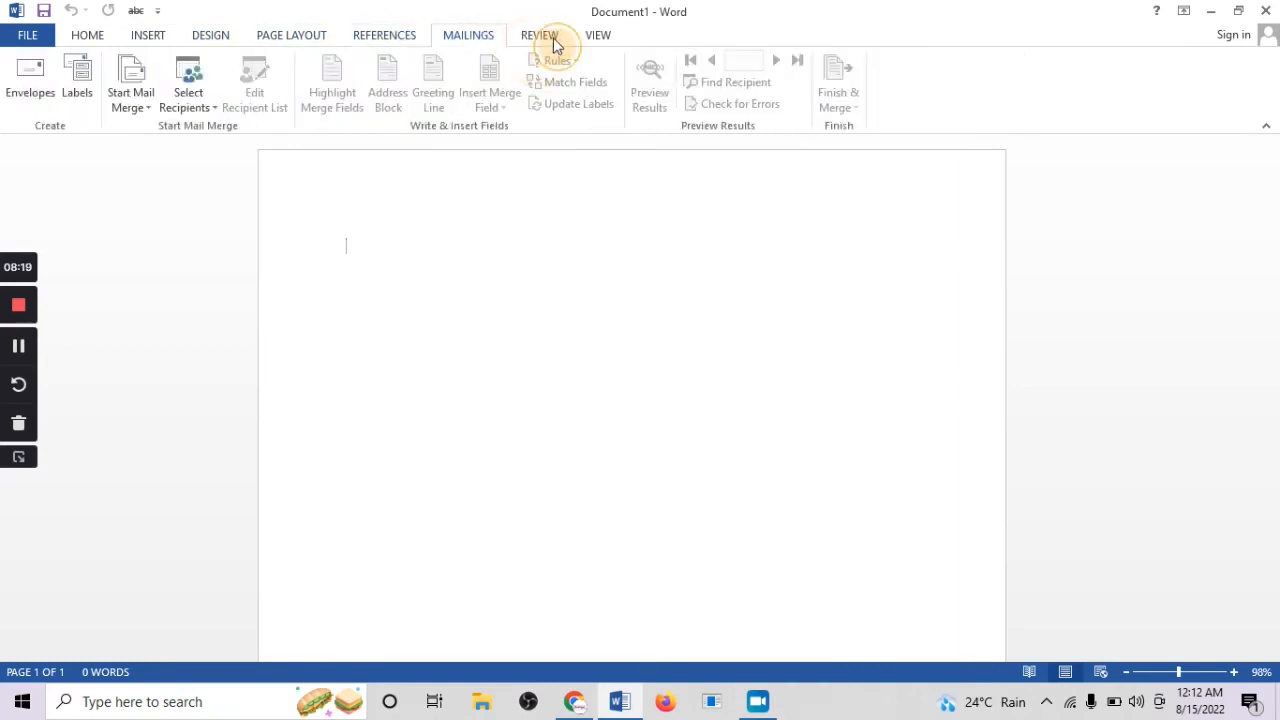
{"action": "scroll", "coordinate": [603, 39], "scroll_direction": "down", "scroll_amount": 1}
{"action": "scroll", "coordinate": [605, 40], "scroll_direction": "down", "scroll_amount": 1}
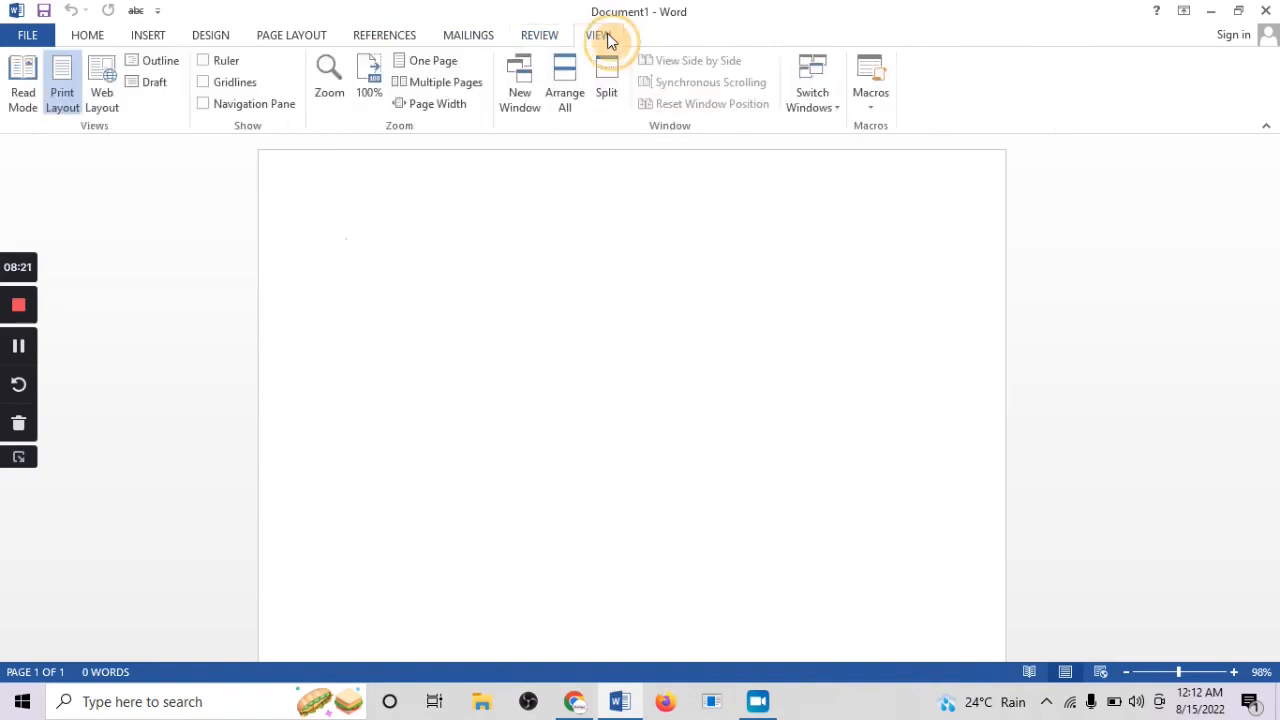
{"action": "scroll", "coordinate": [540, 39], "scroll_direction": "up", "scroll_amount": 1}
{"action": "scroll", "coordinate": [449, 34], "scroll_direction": "up", "scroll_amount": 3}
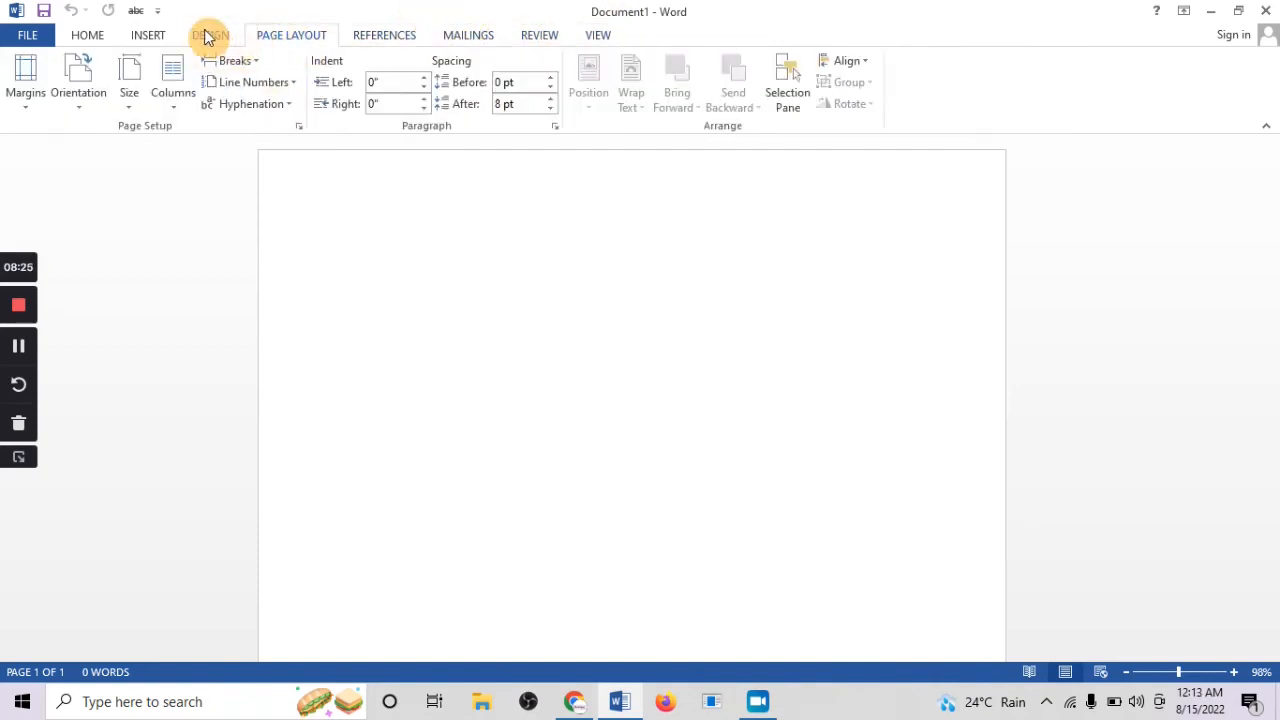
{"action": "scroll", "coordinate": [214, 37], "scroll_direction": "up", "scroll_amount": 2}
{"action": "scroll", "coordinate": [80, 40], "scroll_direction": "up", "scroll_amount": 1}
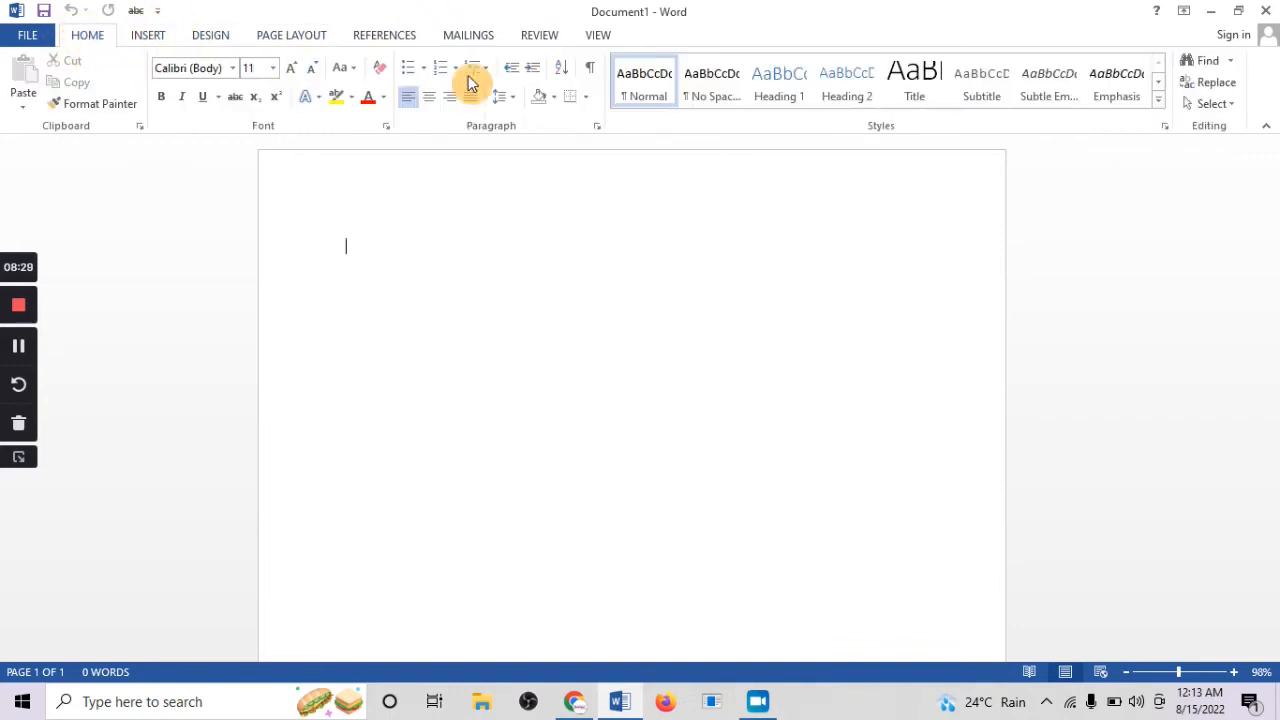
{"action": "left_click", "coordinate": [163, 38]}
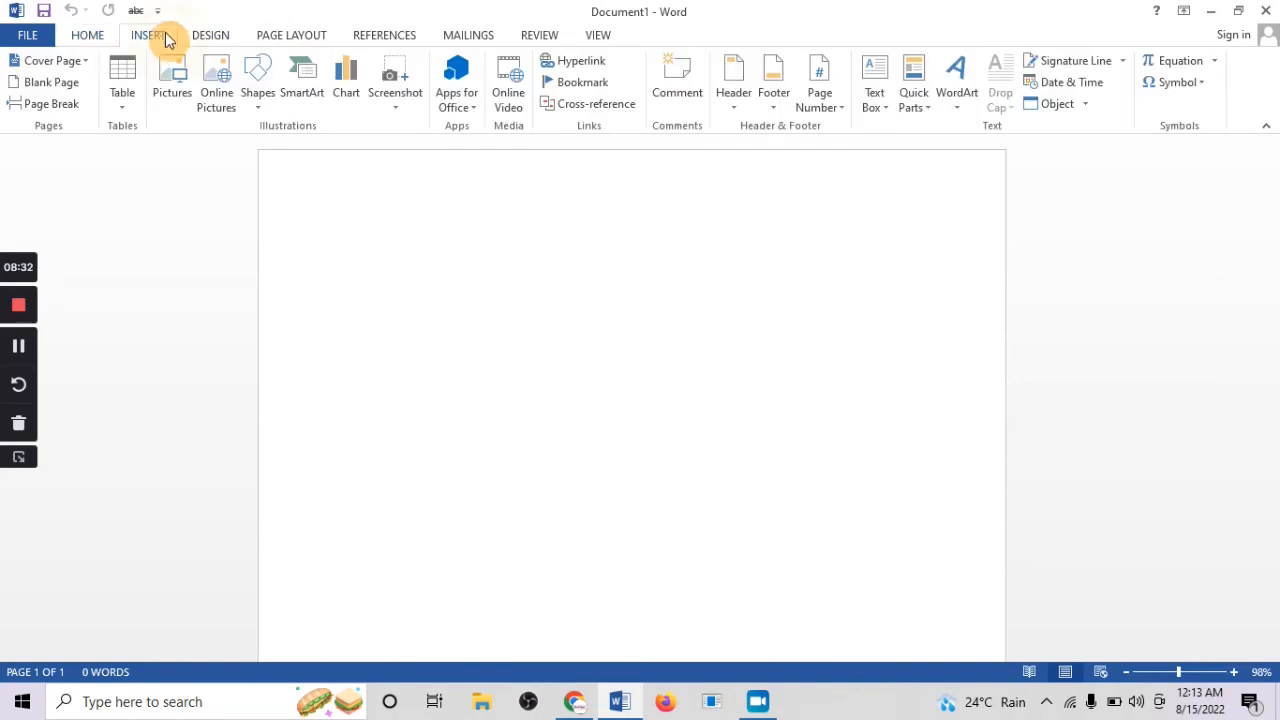
{"action": "left_click", "coordinate": [95, 38]}
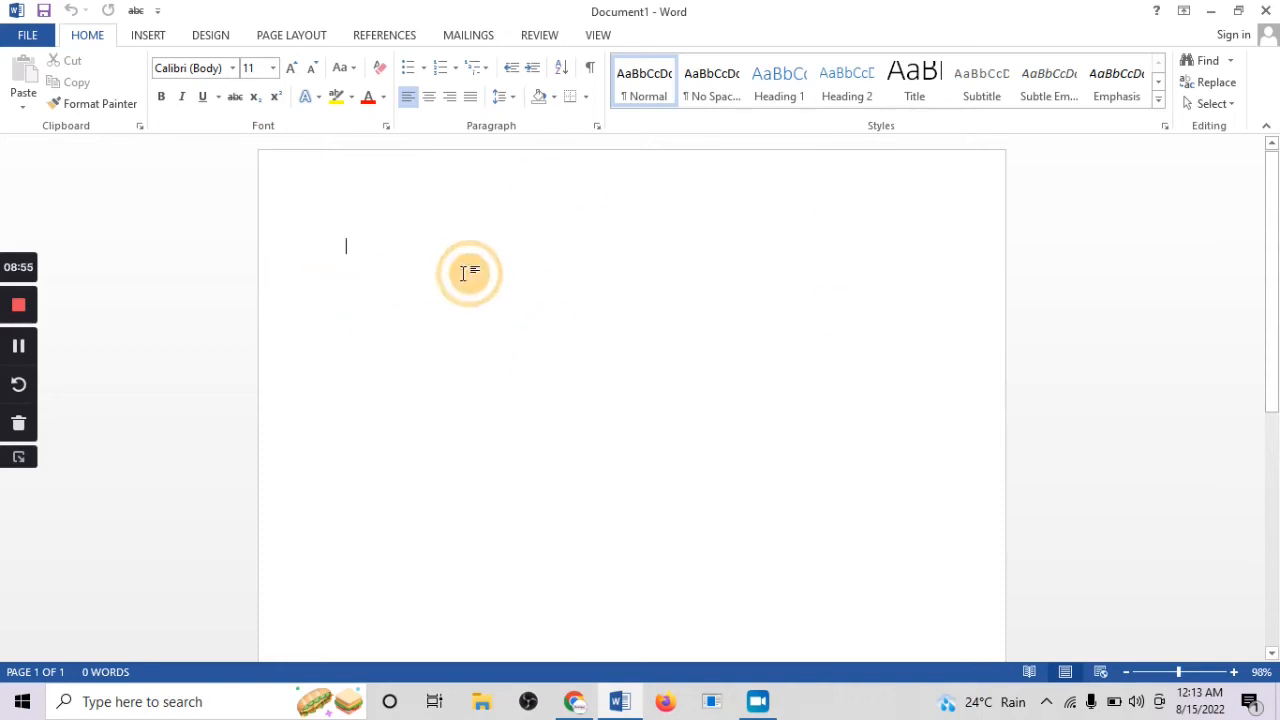
Collapse the ribbon so that only its tab names show above the blank page
{"action": "type", "text": "Hii"}
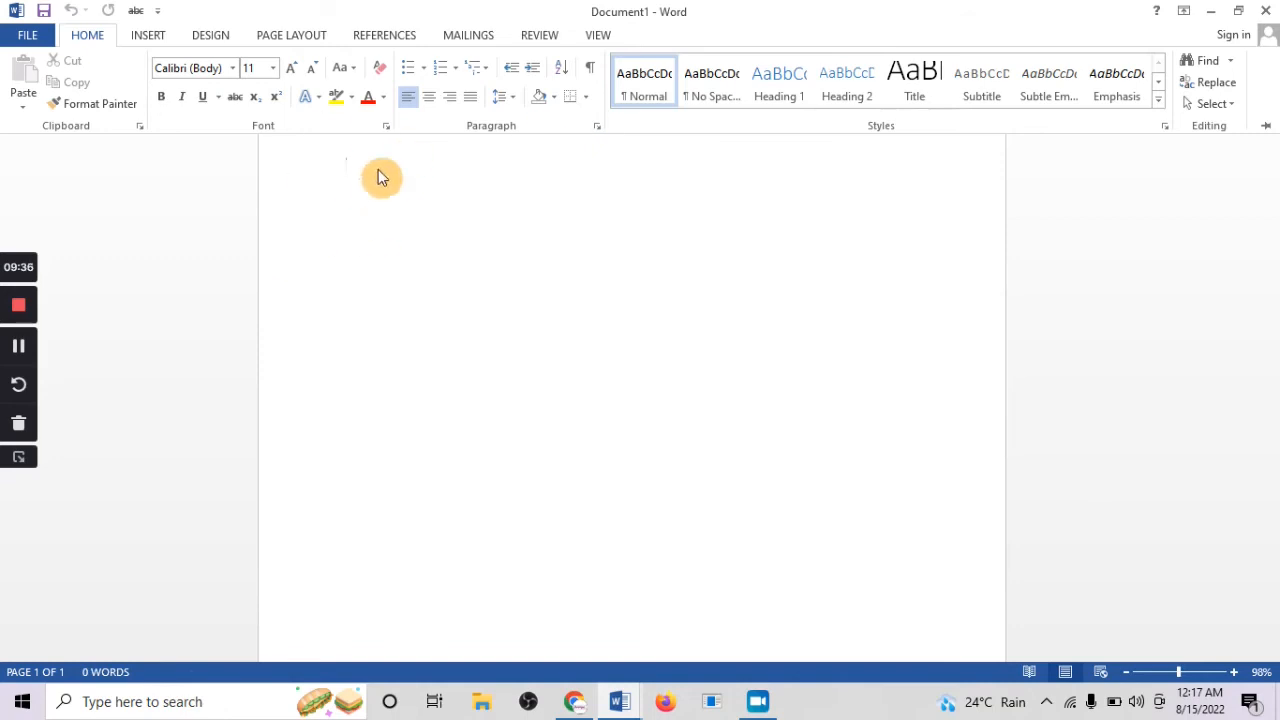
{"action": "key", "text": "ctrl+F1"}
Enter the sample text "Ddddxdd ggggb gggg" on the blank page and delete it all
{"action": "type", "text": "d"}
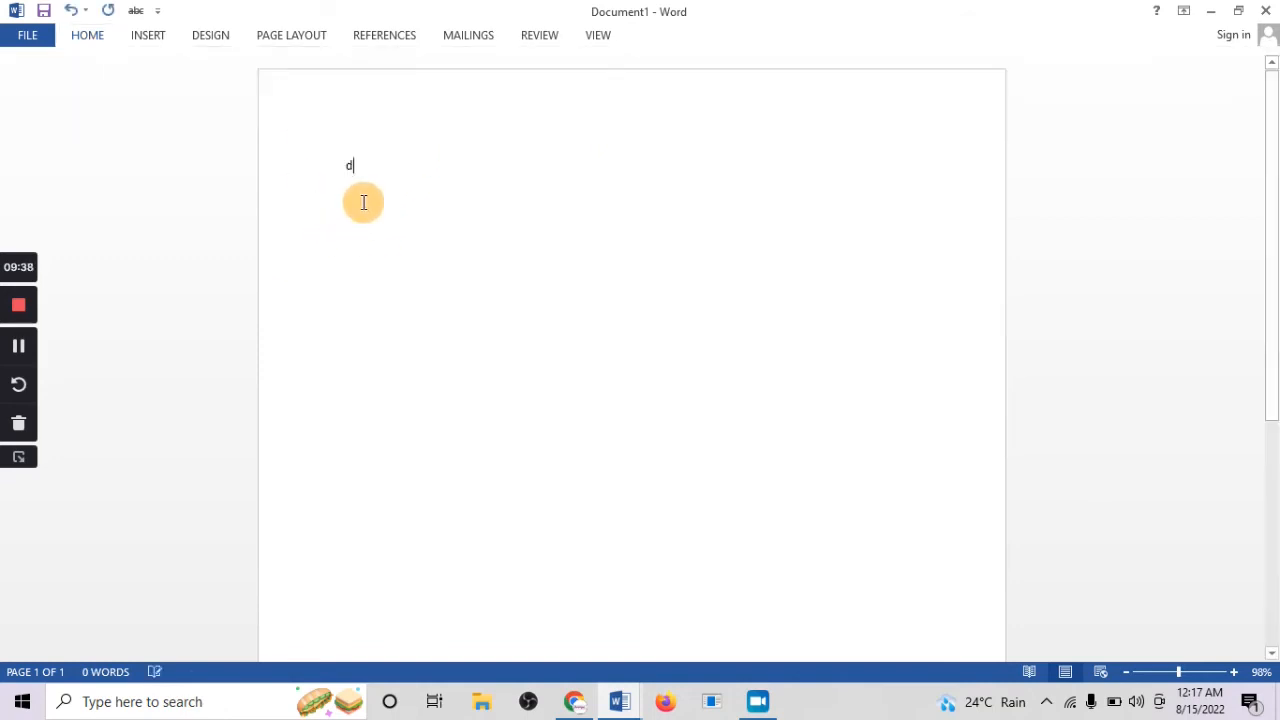
{"action": "type", "text": "dddxdd"}
{"action": "left_click", "coordinate": [447, 167]}
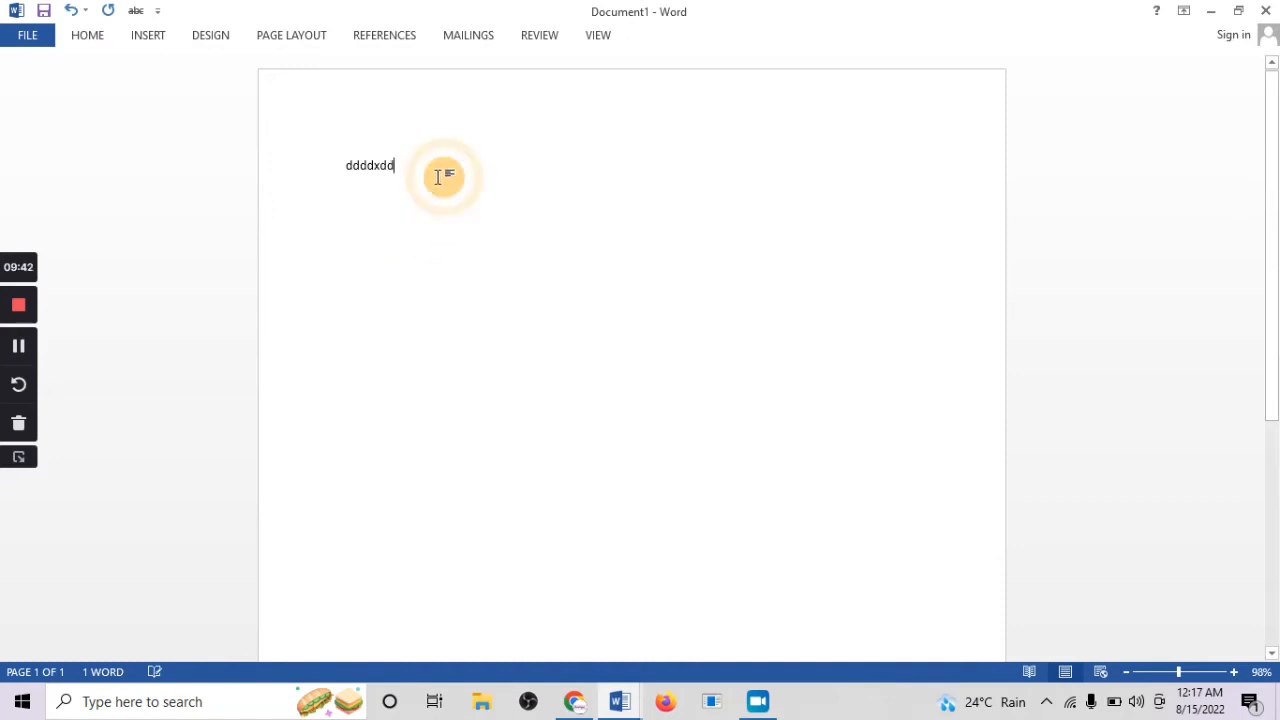
{"action": "type", "text": "gggg"}
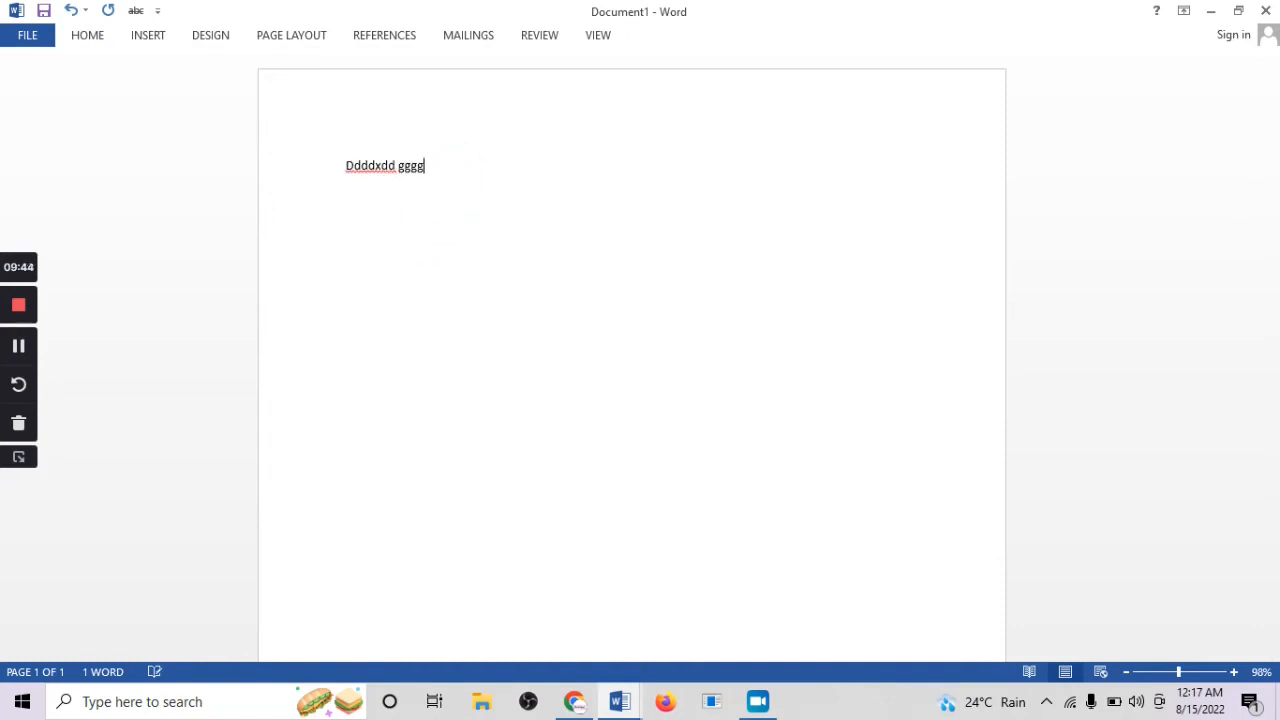
{"action": "type", "text": "b  gggg"}
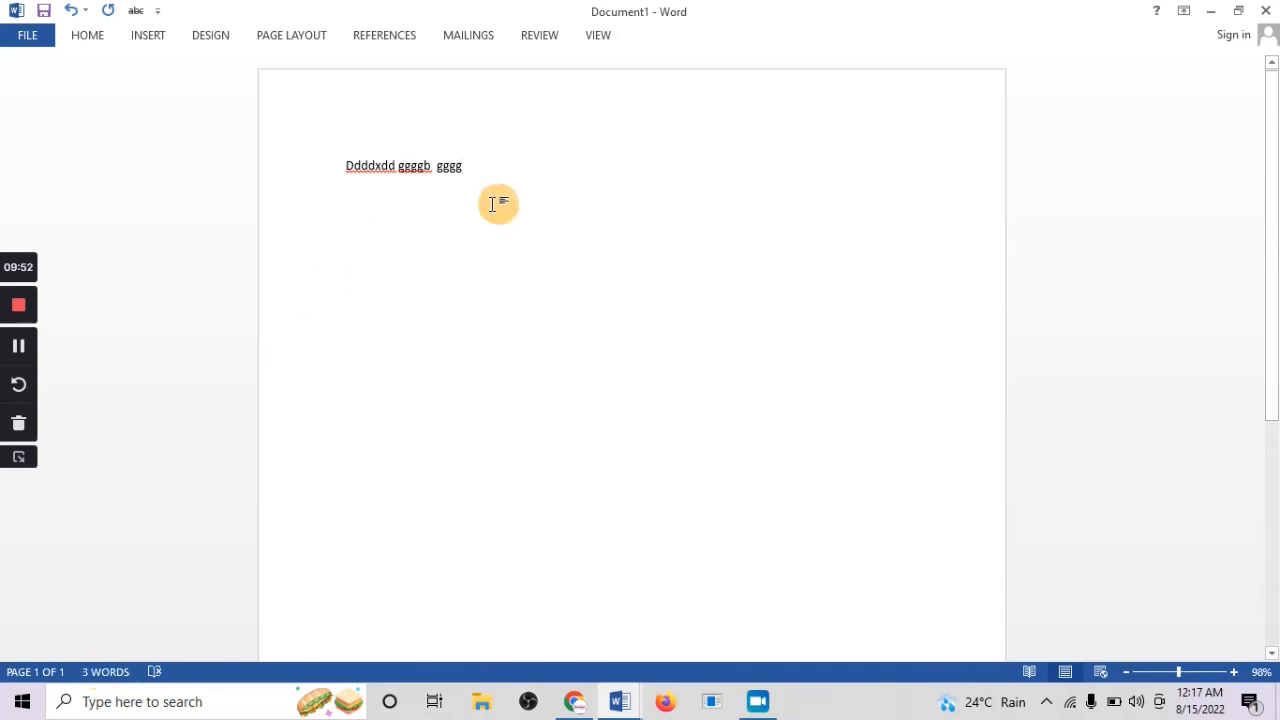
{"action": "left_click_drag", "start_coordinate": [517, 162], "coordinate": [268, 174]}
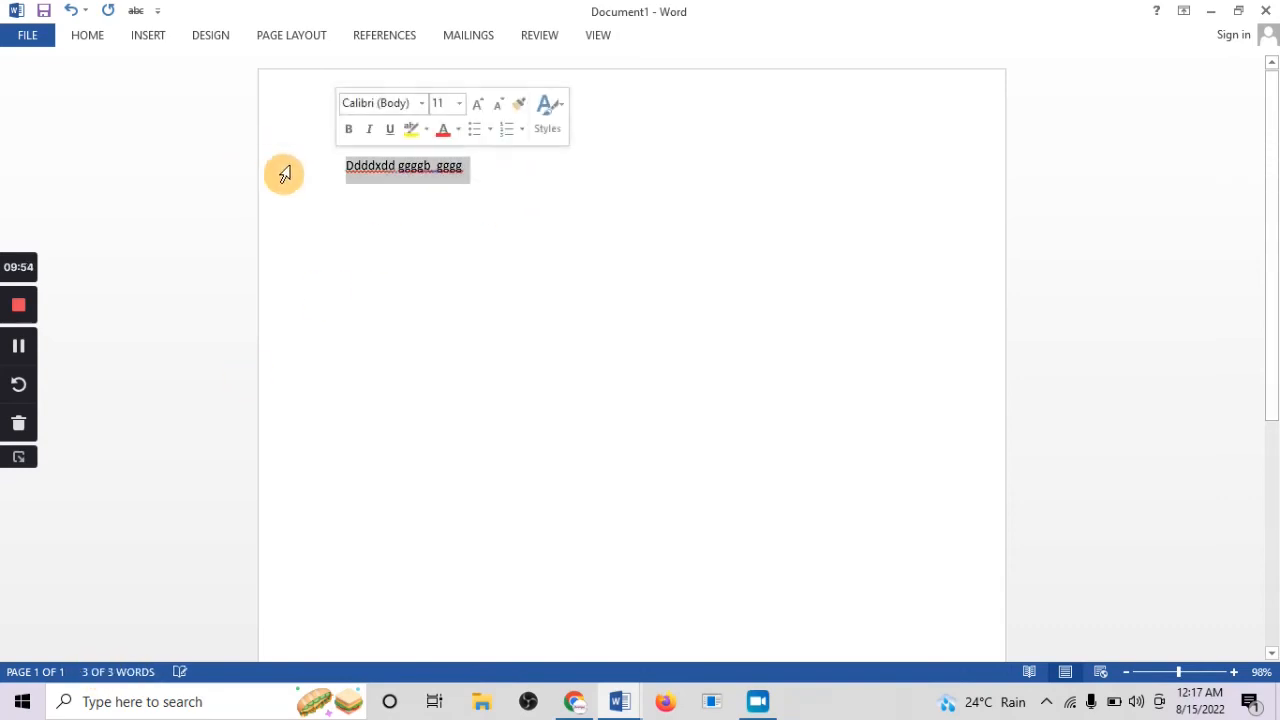
{"action": "key", "text": "BackSpace"}
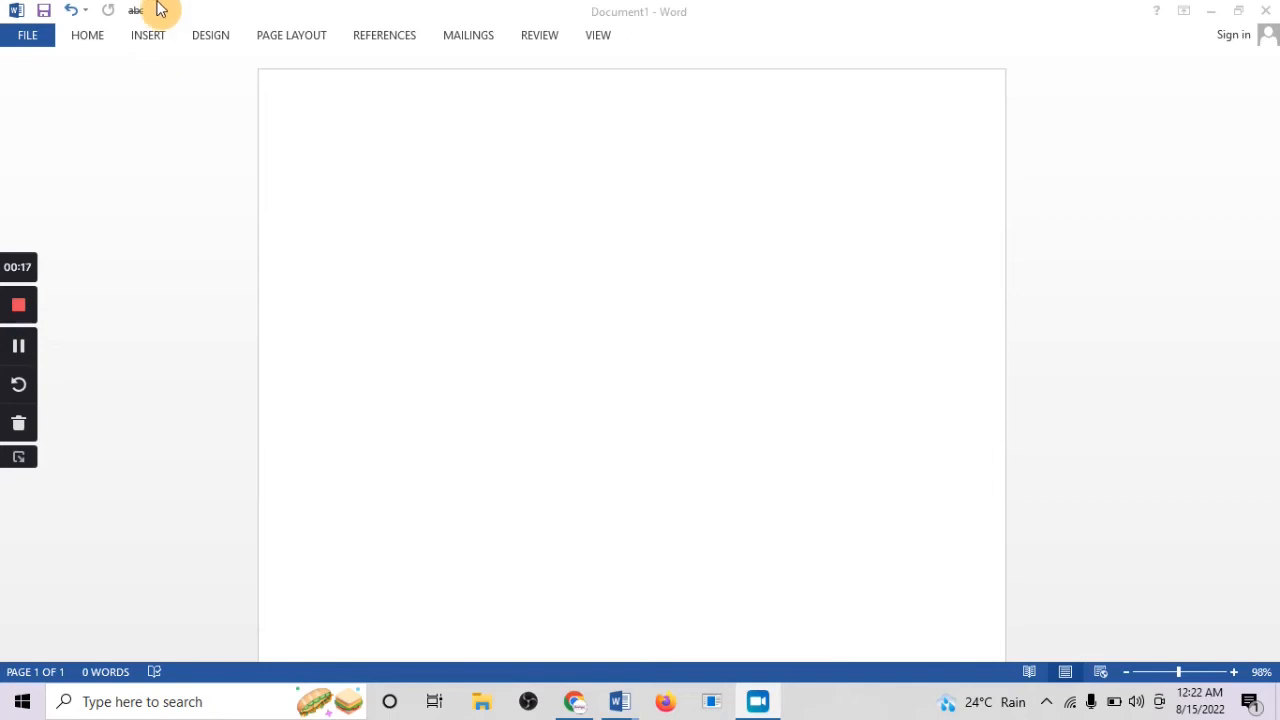
Enter "Welcome to Raleproject" and below it "We are very glad to have you take this training and we hope that you implement everything that has been thought"
{"action": "left_click", "coordinate": [90, 41]}
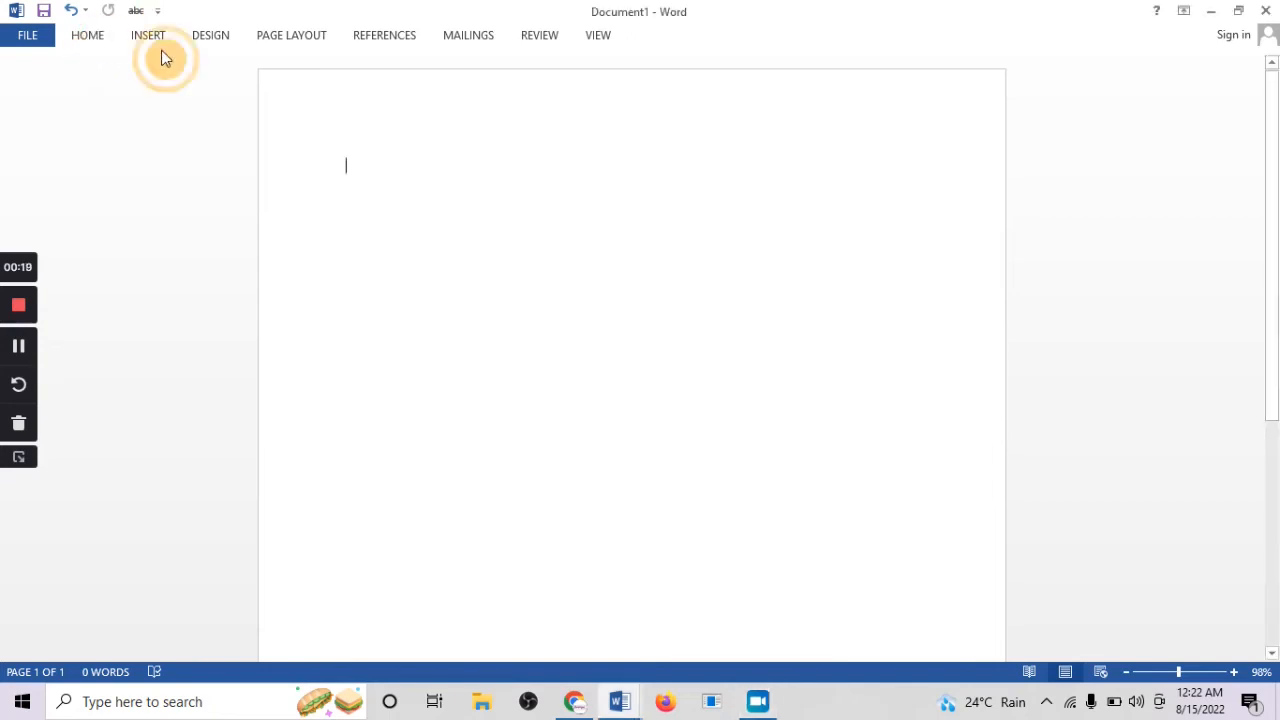
{"action": "left_click", "coordinate": [87, 35]}
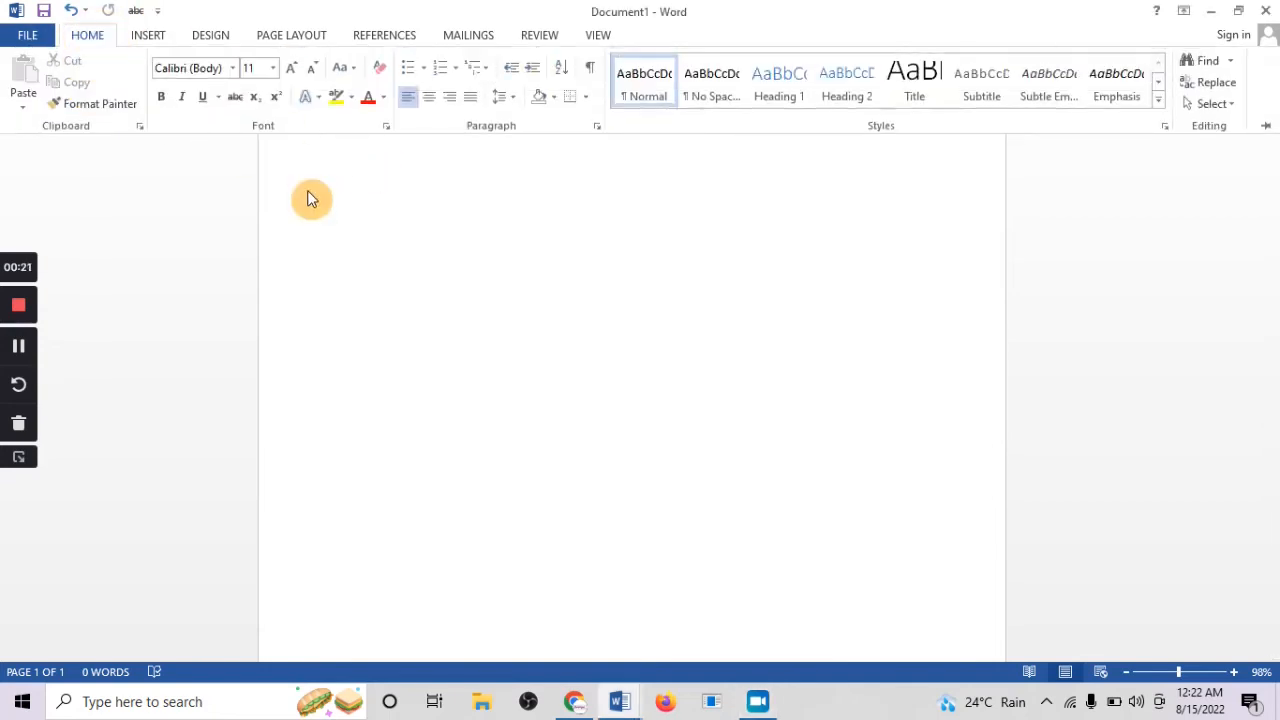
{"action": "left_click", "coordinate": [387, 190]}
{"action": "type", "text": "Welcome to"}
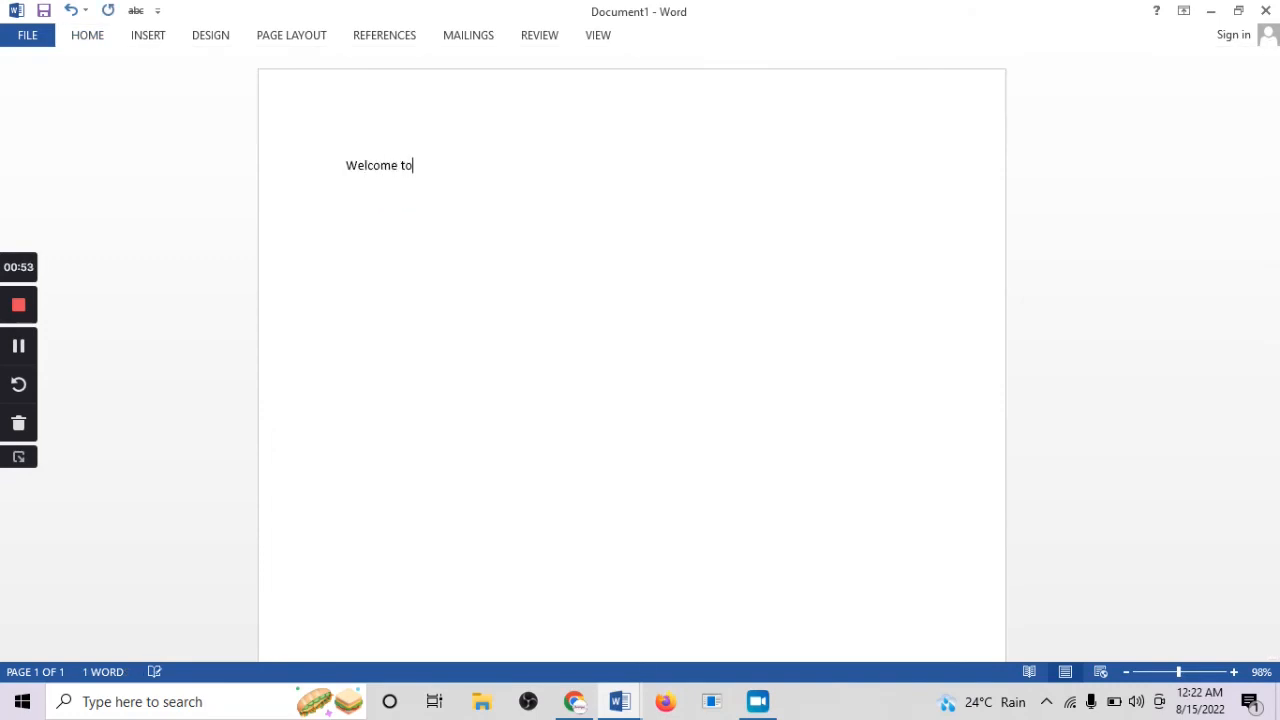
{"action": "type", "text": " Raleproject"}
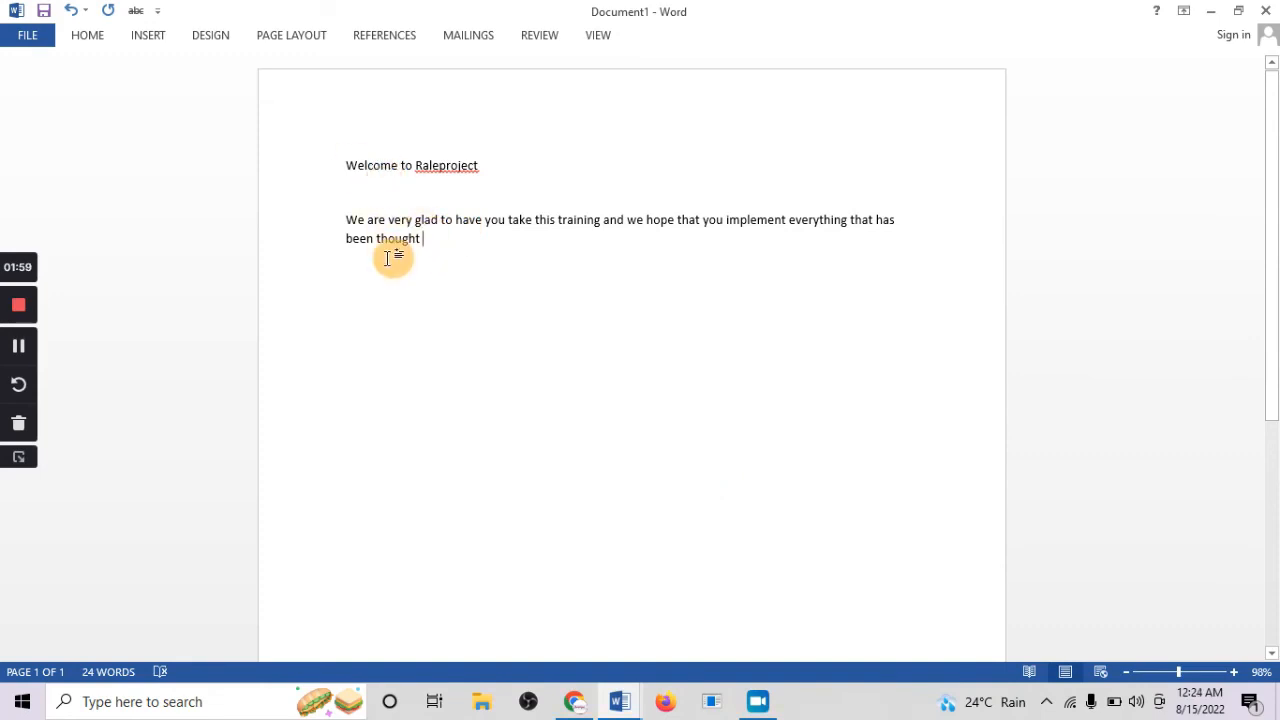
Change the font of the whole text, both the welcome line and the paragraph, to Times New Roman
{"action": "left_click", "coordinate": [93, 40]}
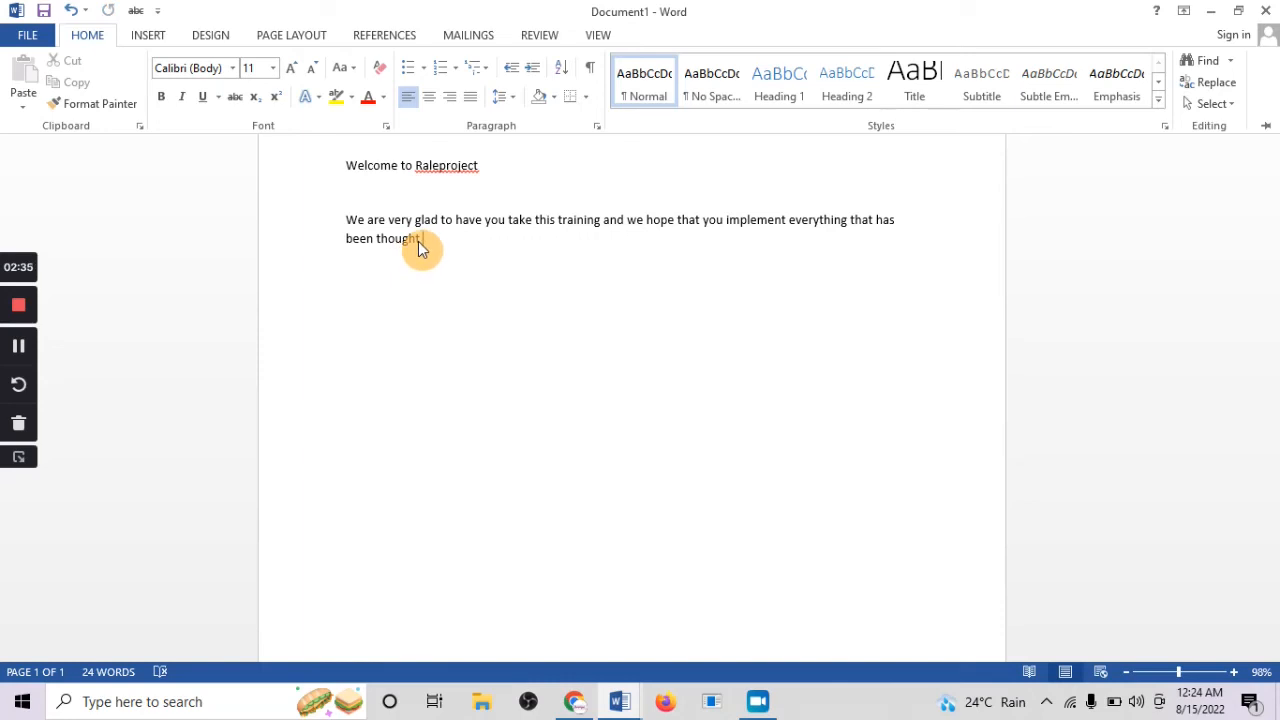
{"action": "key", "text": "ctrl+F1"}
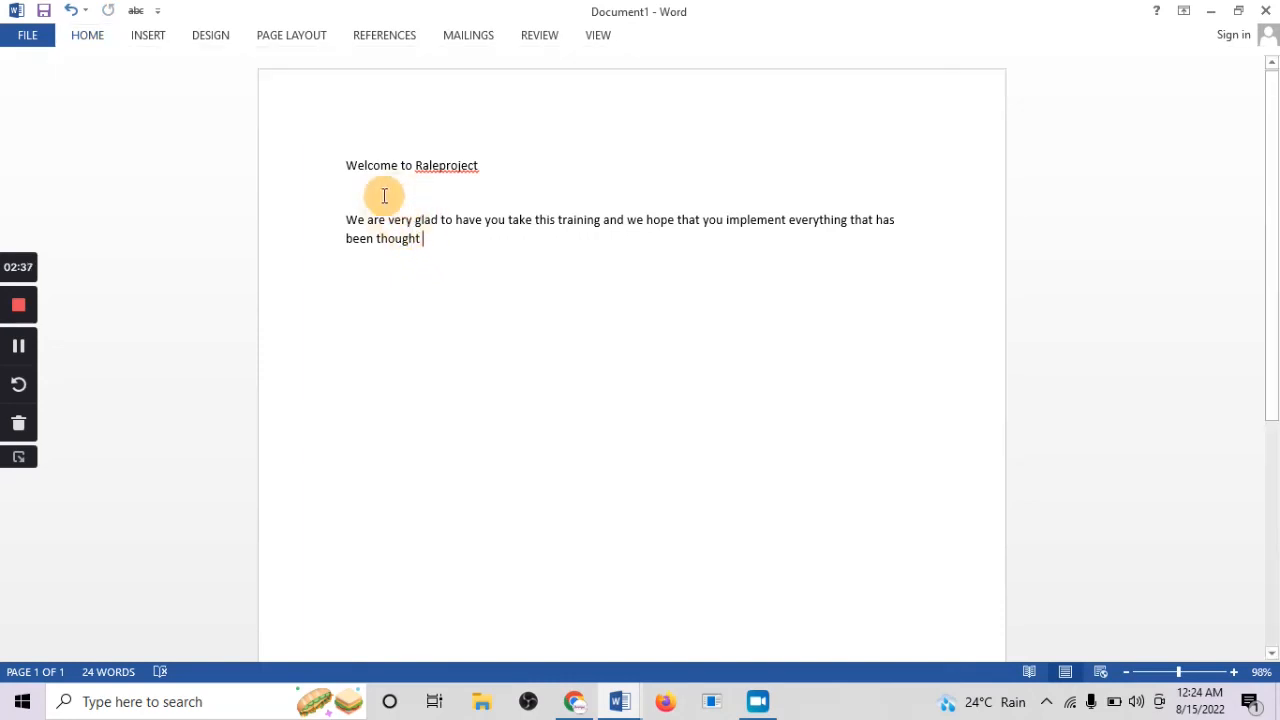
{"action": "left_click_drag", "start_coordinate": [345, 165], "coordinate": [434, 249]}
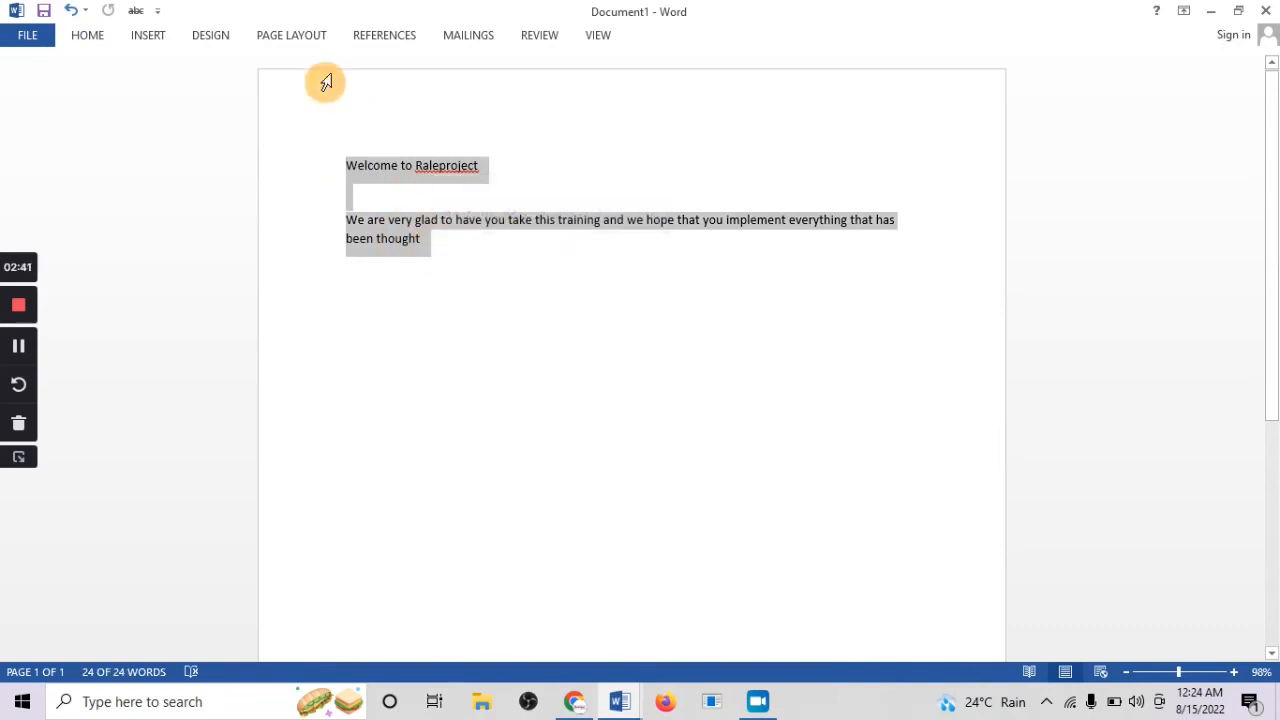
{"action": "right_click", "coordinate": [402, 225]}
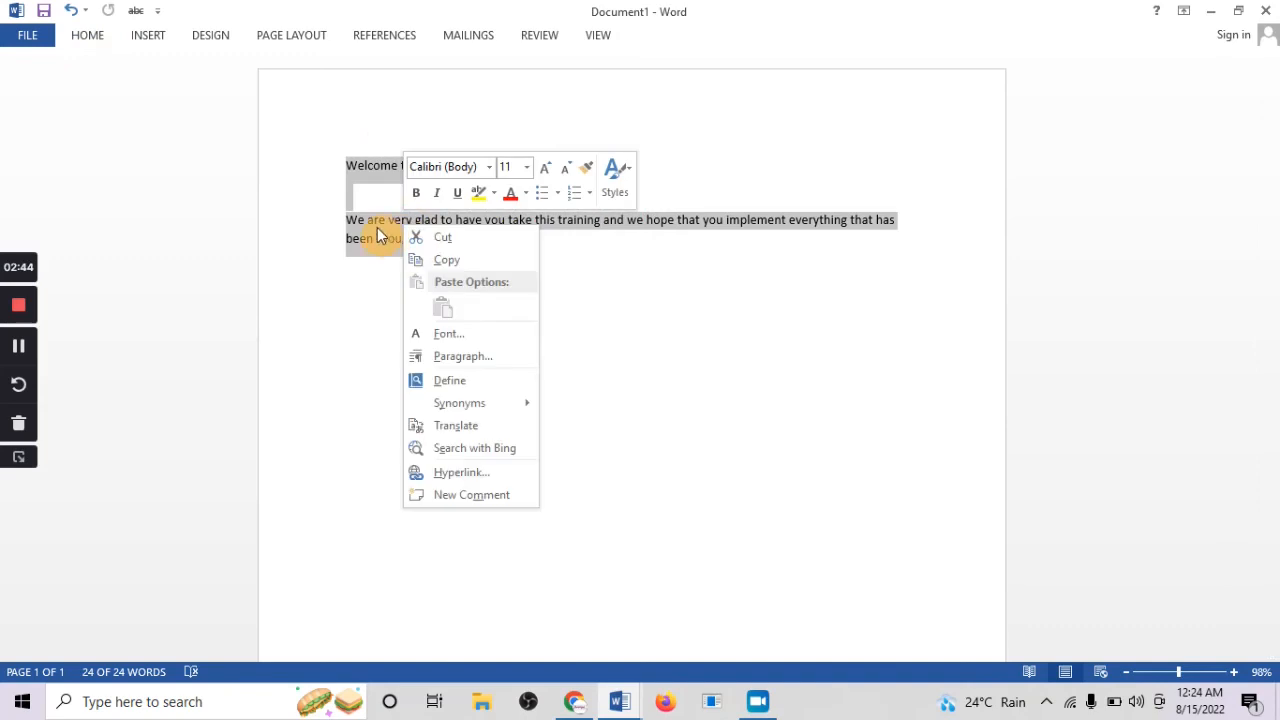
{"action": "left_click", "coordinate": [379, 223]}
{"action": "right_click", "coordinate": [379, 223]}
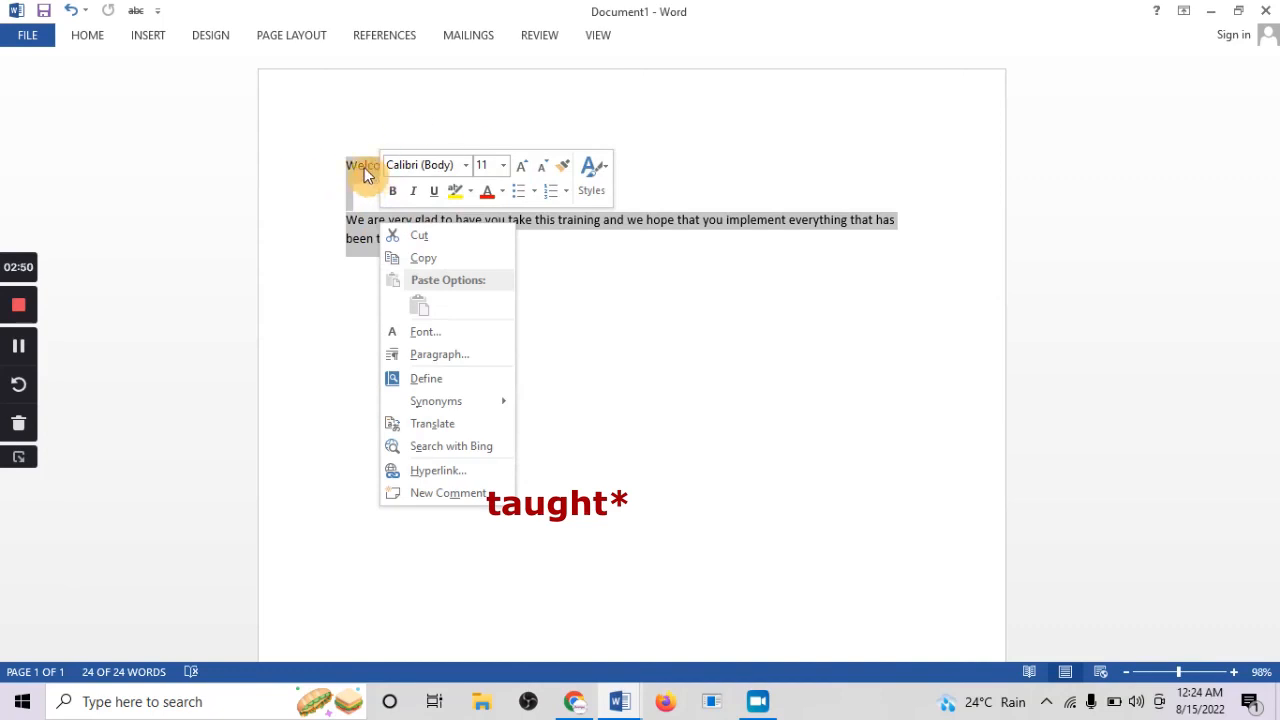
{"action": "left_click", "coordinate": [281, 176]}
{"action": "left_click", "coordinate": [88, 36]}
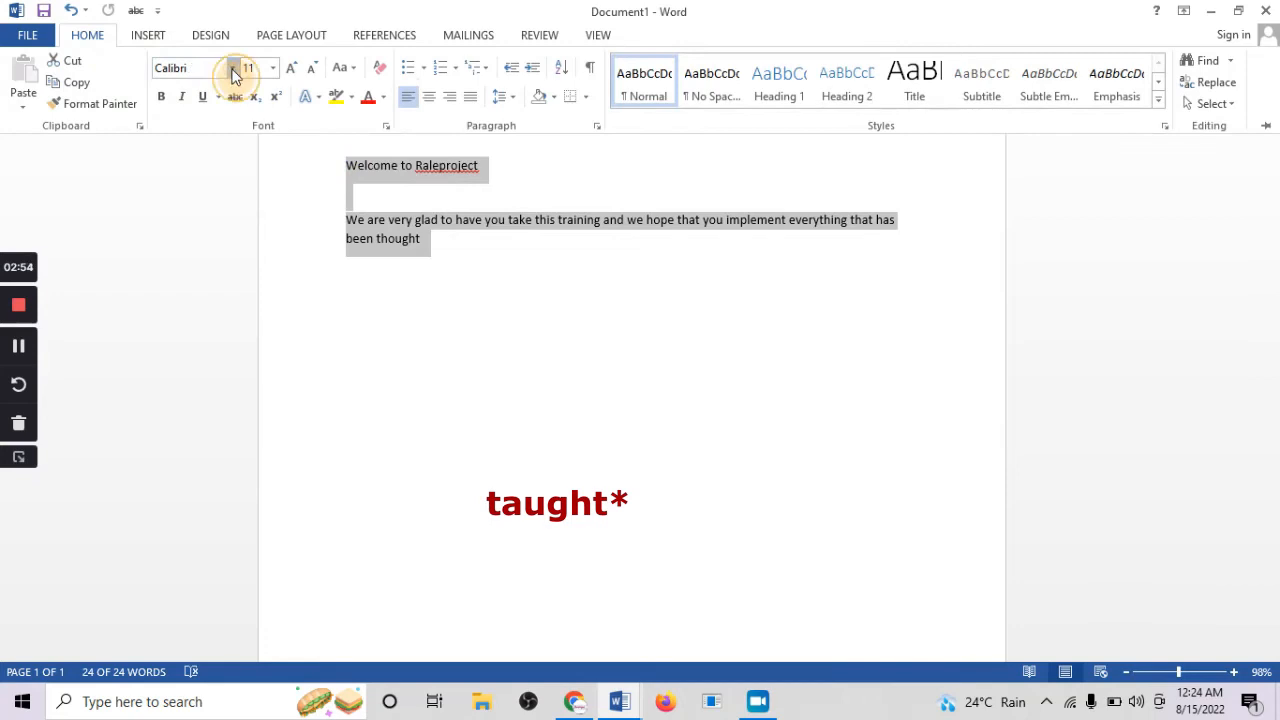
{"action": "left_click", "coordinate": [232, 67]}
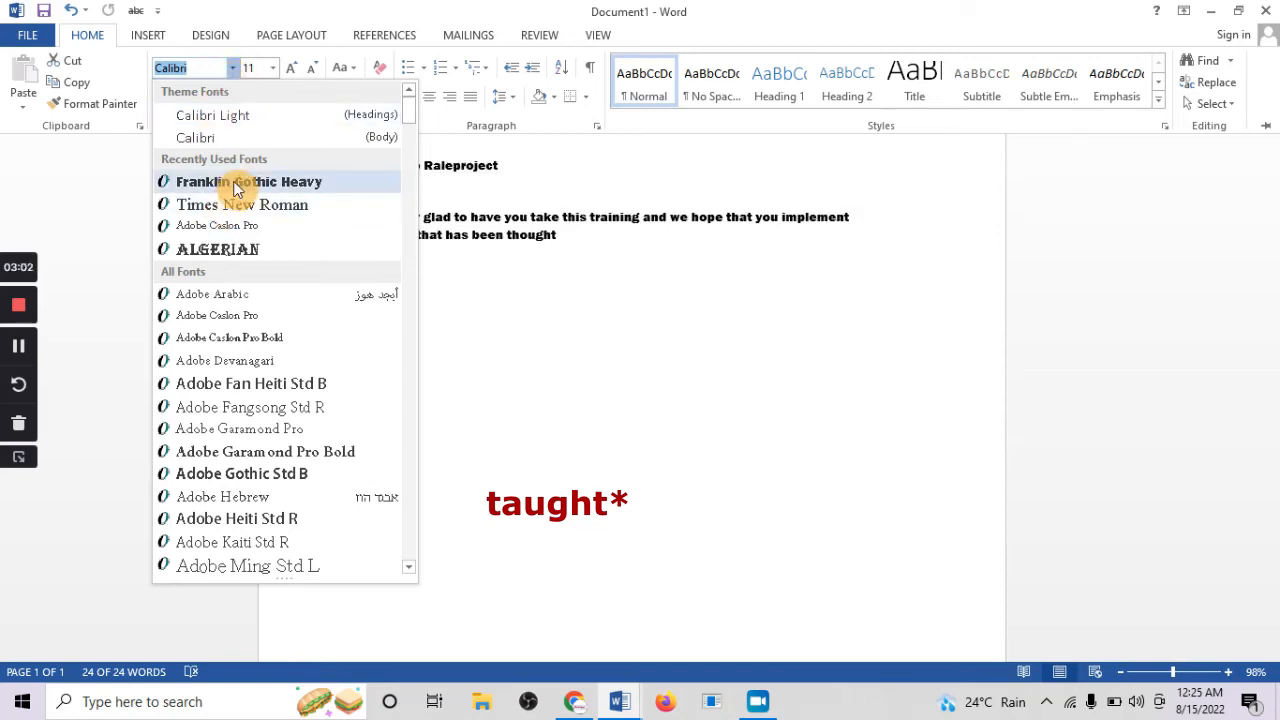
{"action": "left_click", "coordinate": [293, 207]}
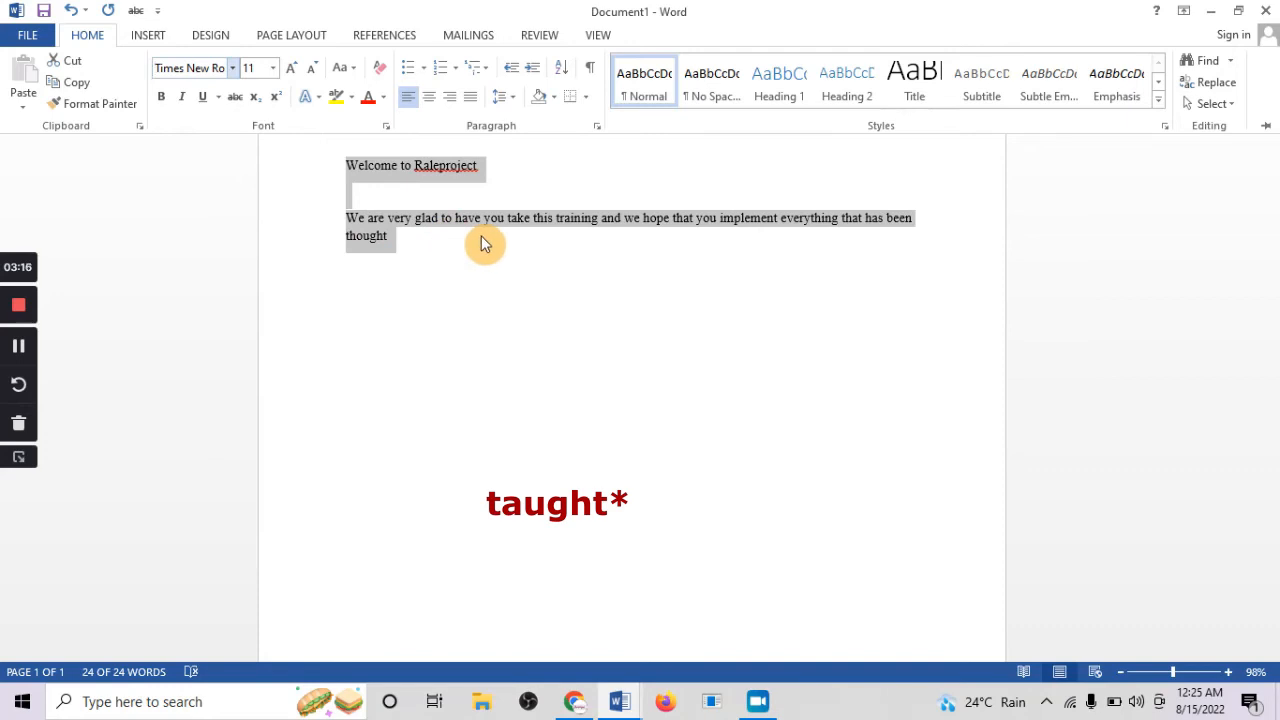
Look through the fonts available for the selected text, from the recently used ones down to the Bahnschrift family, and return to the page
{"action": "left_click", "coordinate": [233, 68]}
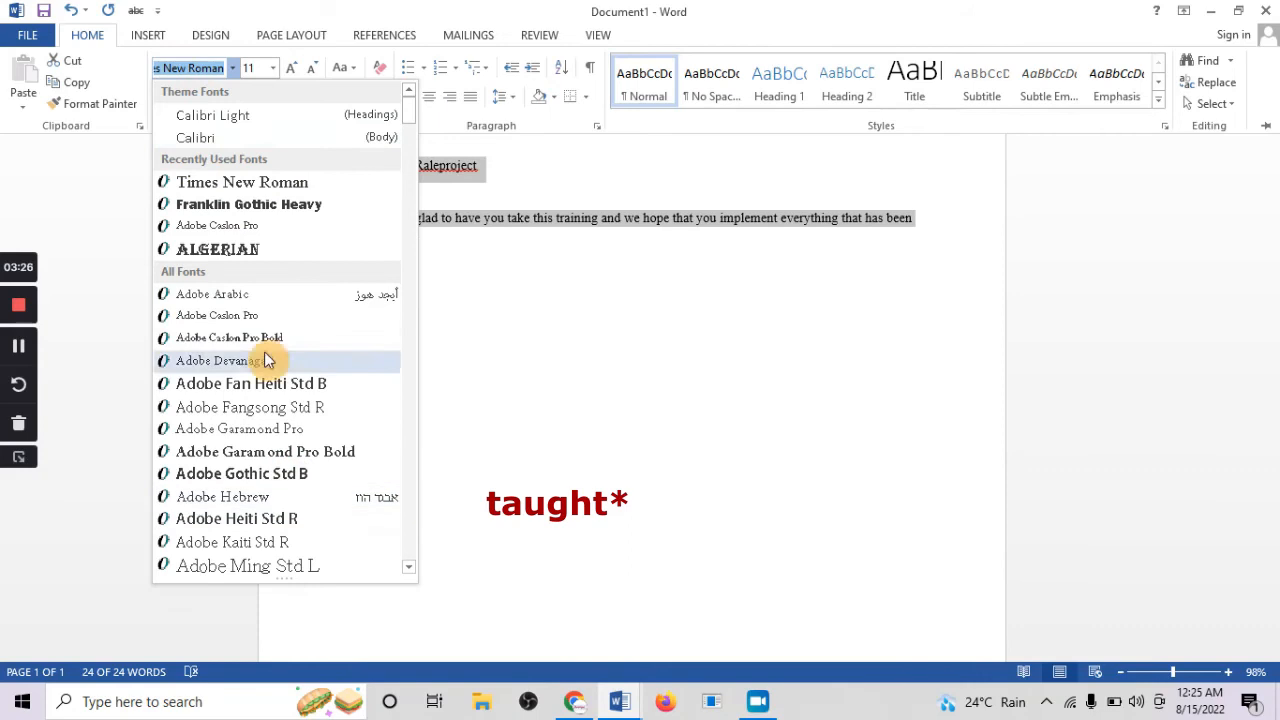
{"action": "scroll", "coordinate": [257, 249], "scroll_direction": "down", "scroll_amount": 3}
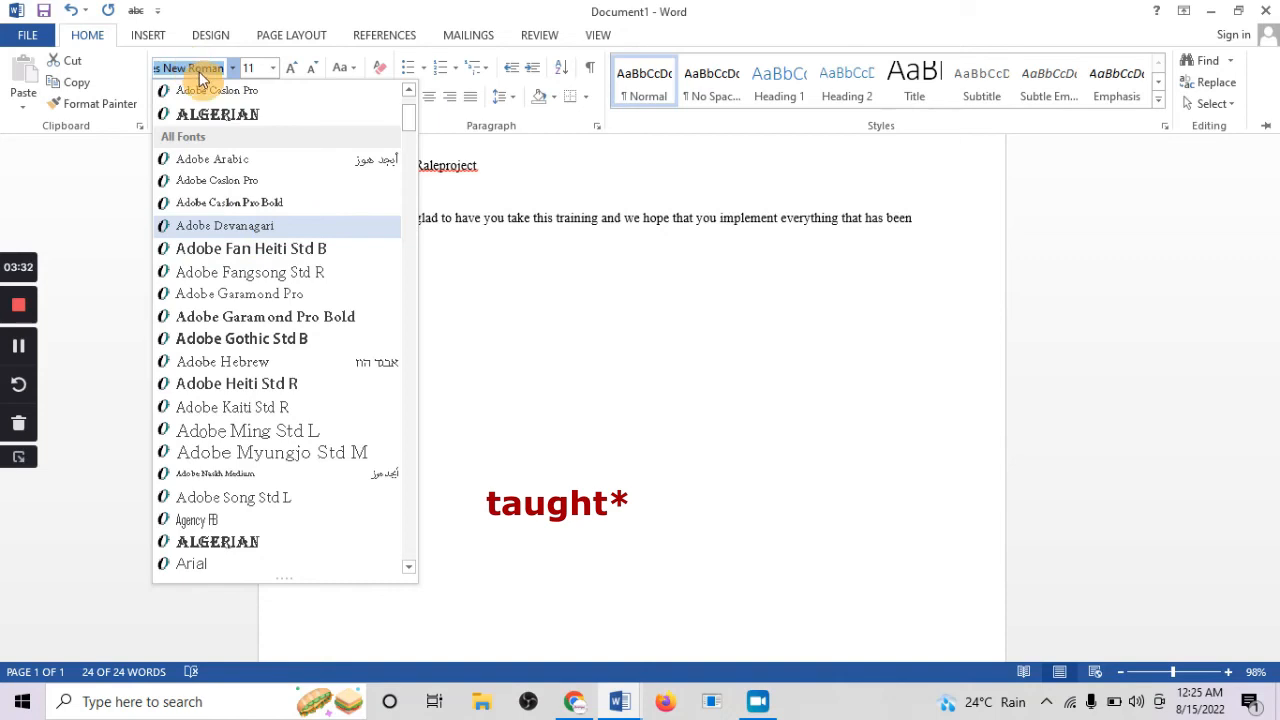
{"action": "scroll", "coordinate": [202, 78], "scroll_direction": "down", "scroll_amount": 6}
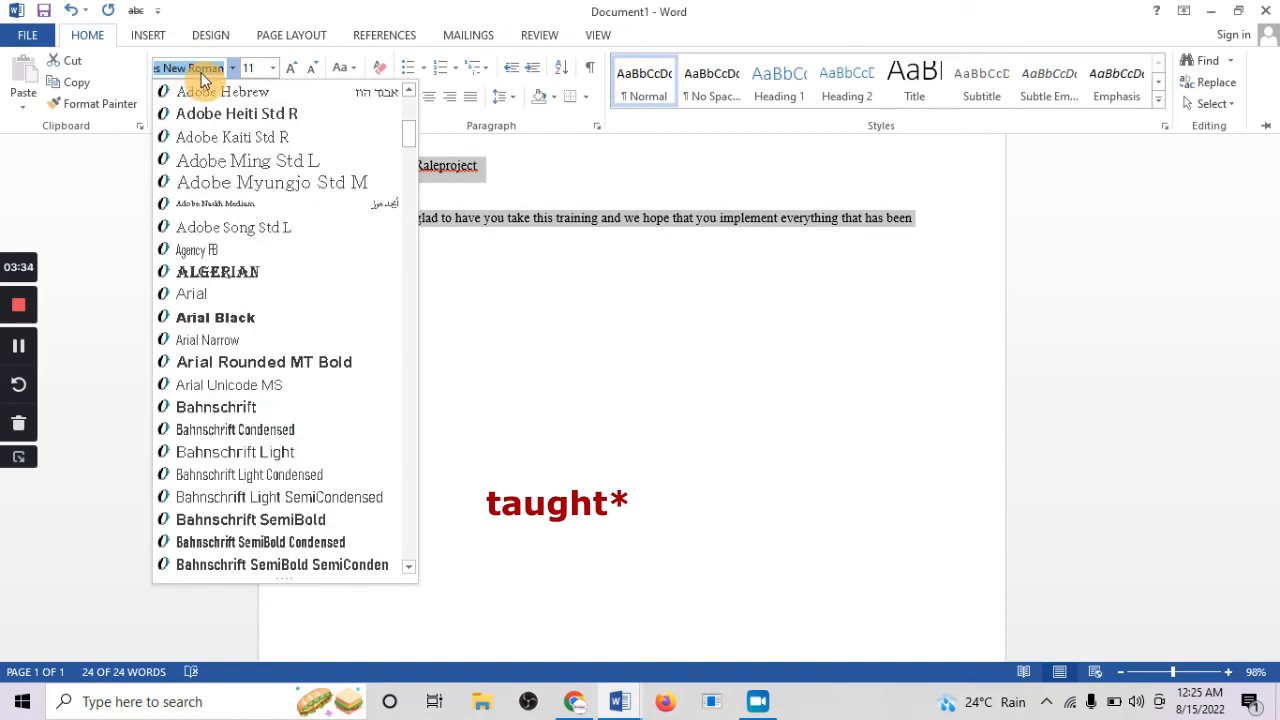
{"action": "left_click", "coordinate": [203, 76]}
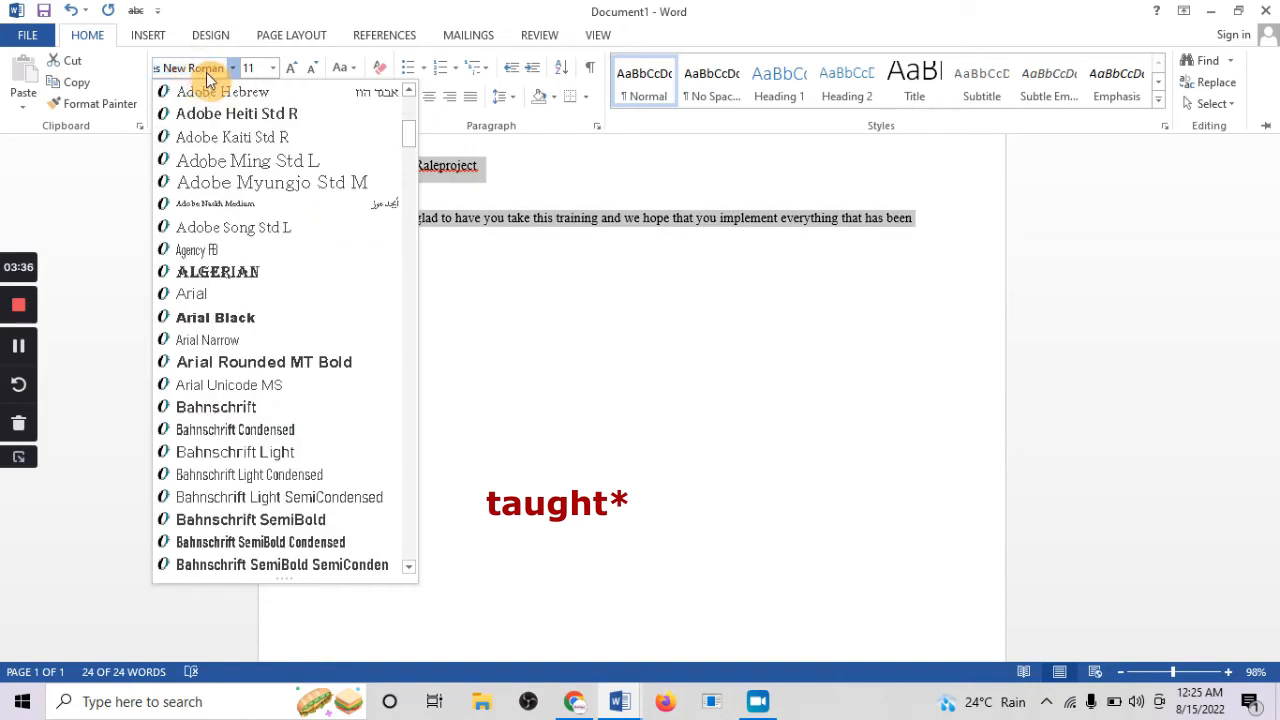
{"action": "left_click_drag", "start_coordinate": [223, 69], "coordinate": [135, 62]}
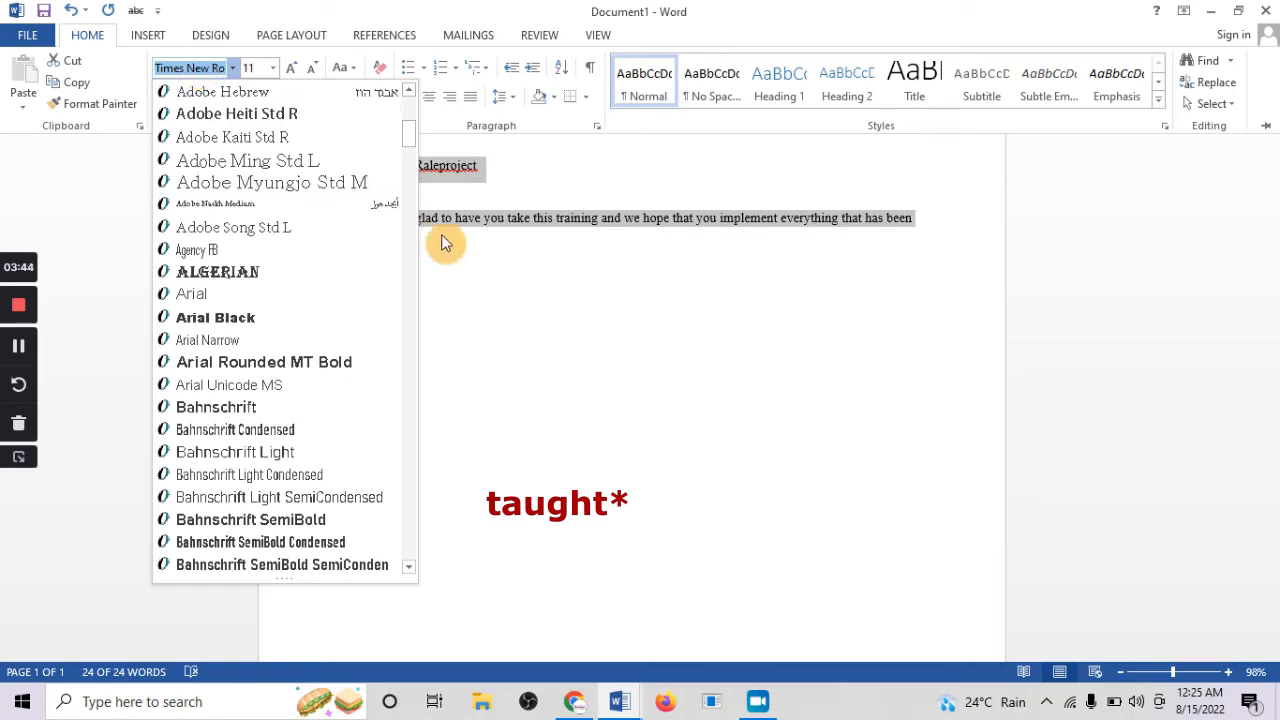
{"action": "left_click", "coordinate": [443, 240]}
{"action": "left_click", "coordinate": [398, 240]}
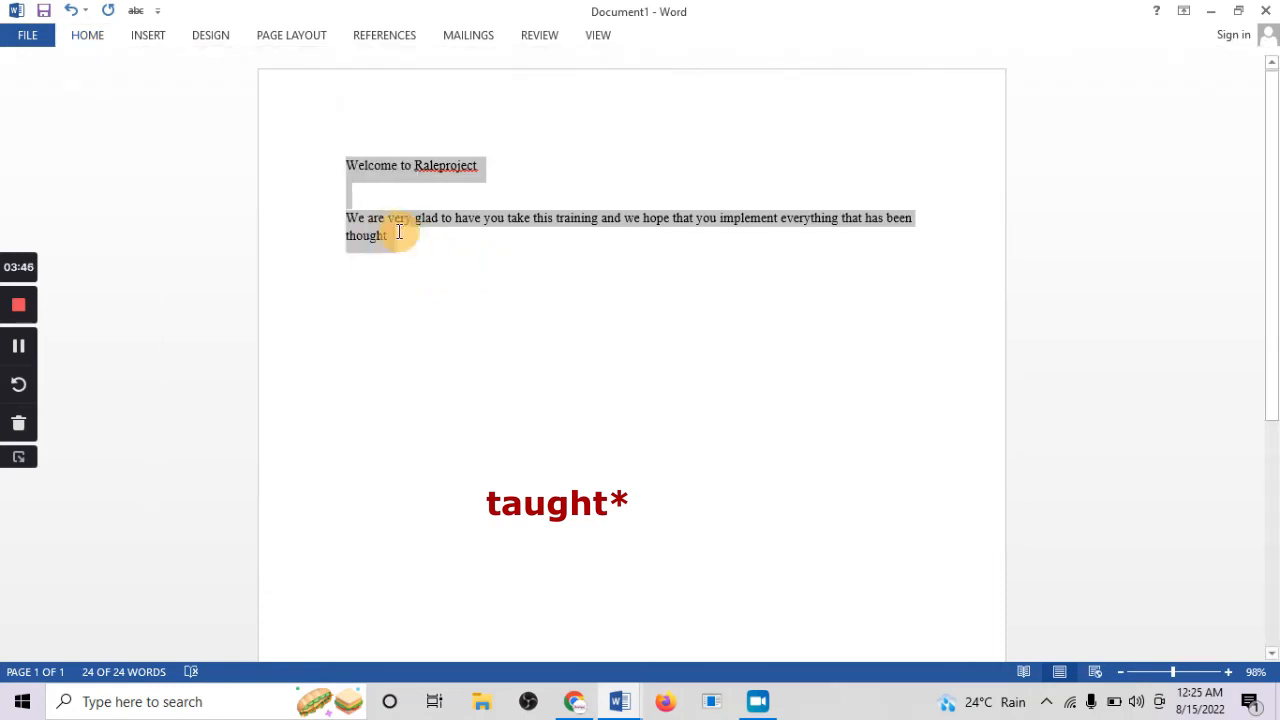
Select the whole text and the welcome line in turn, clearing the selection each time
{"action": "left_click", "coordinate": [389, 238]}
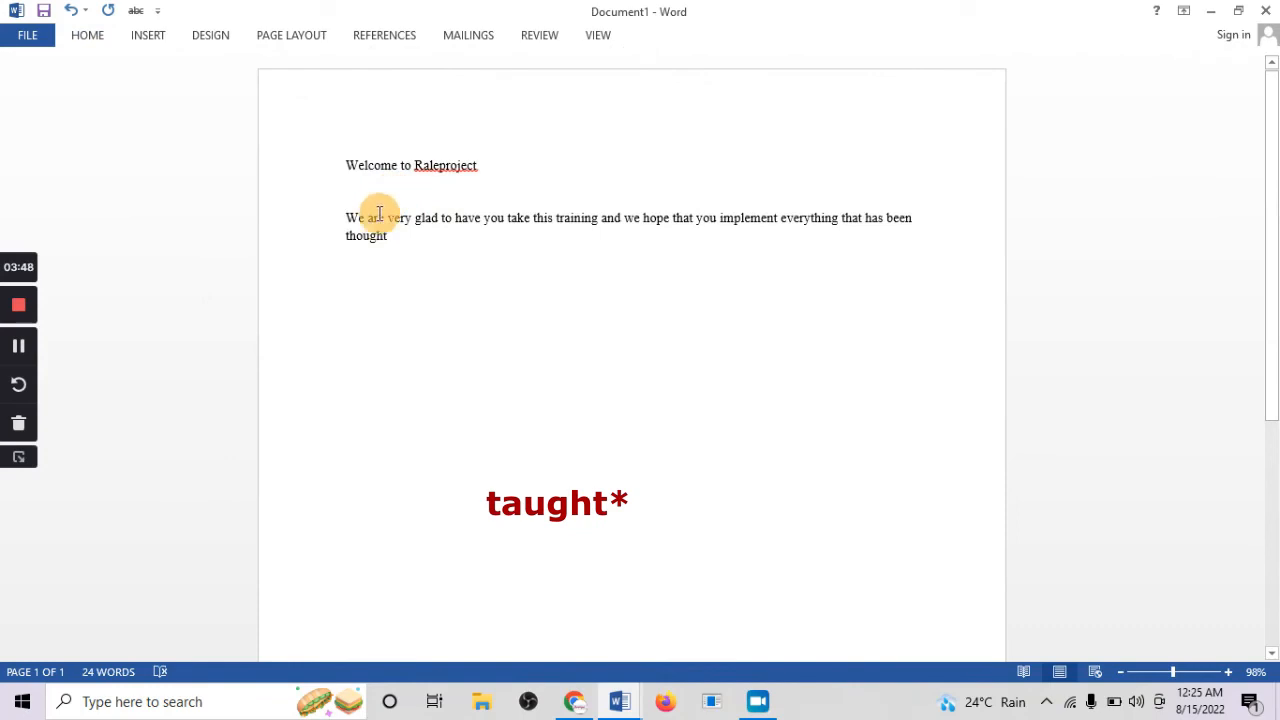
{"action": "left_click_drag", "start_coordinate": [370, 230], "coordinate": [349, 171]}
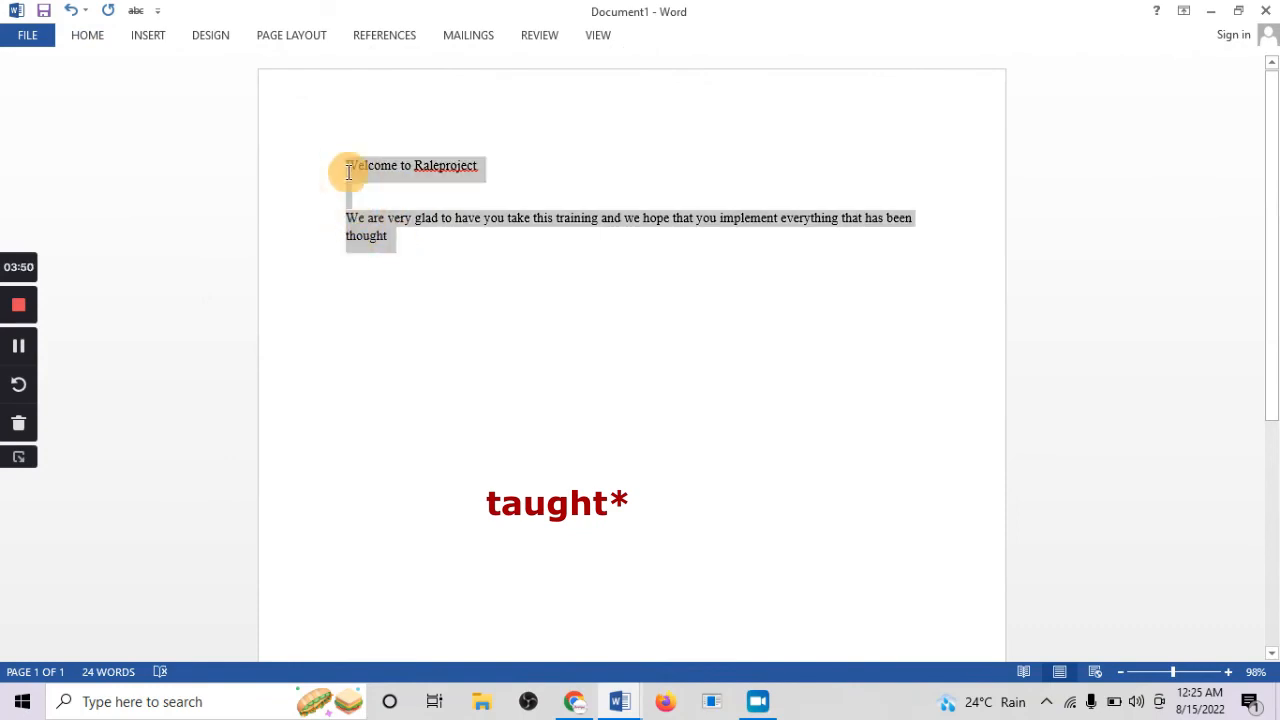
{"action": "left_click", "coordinate": [411, 238]}
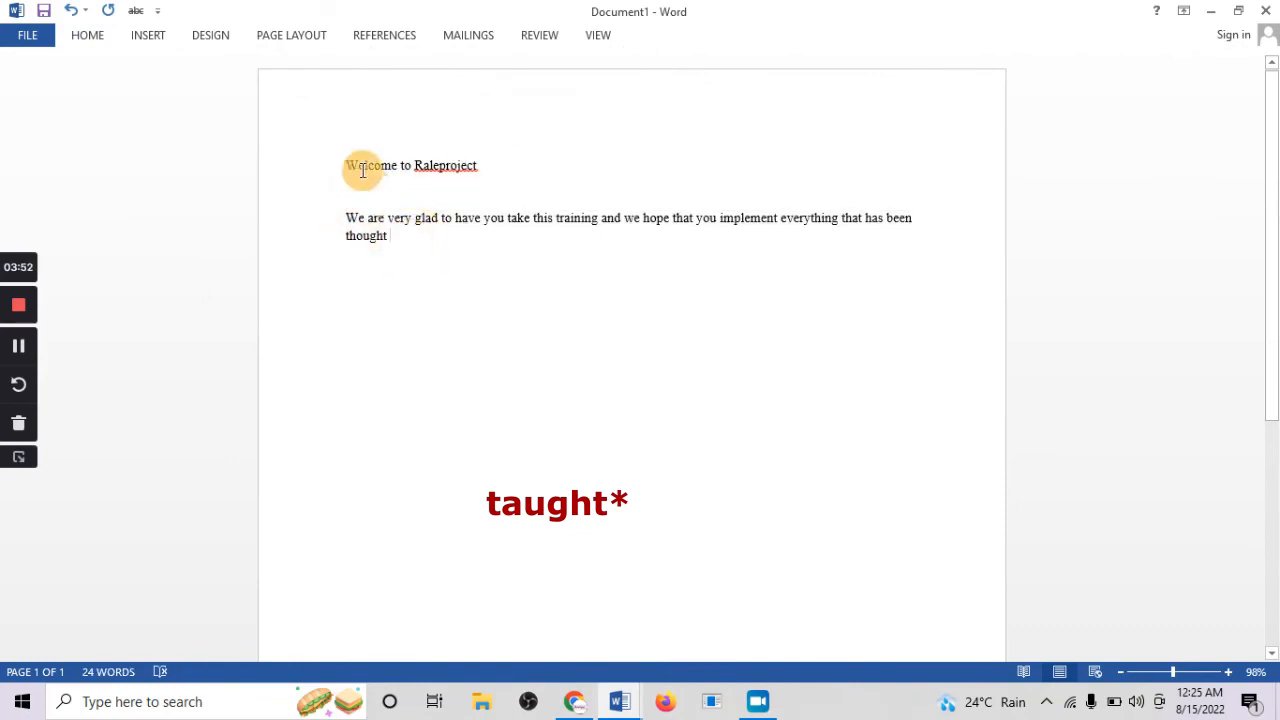
{"action": "left_click_drag", "start_coordinate": [343, 163], "coordinate": [411, 241]}
{"action": "left_click_drag", "start_coordinate": [489, 170], "coordinate": [343, 155]}
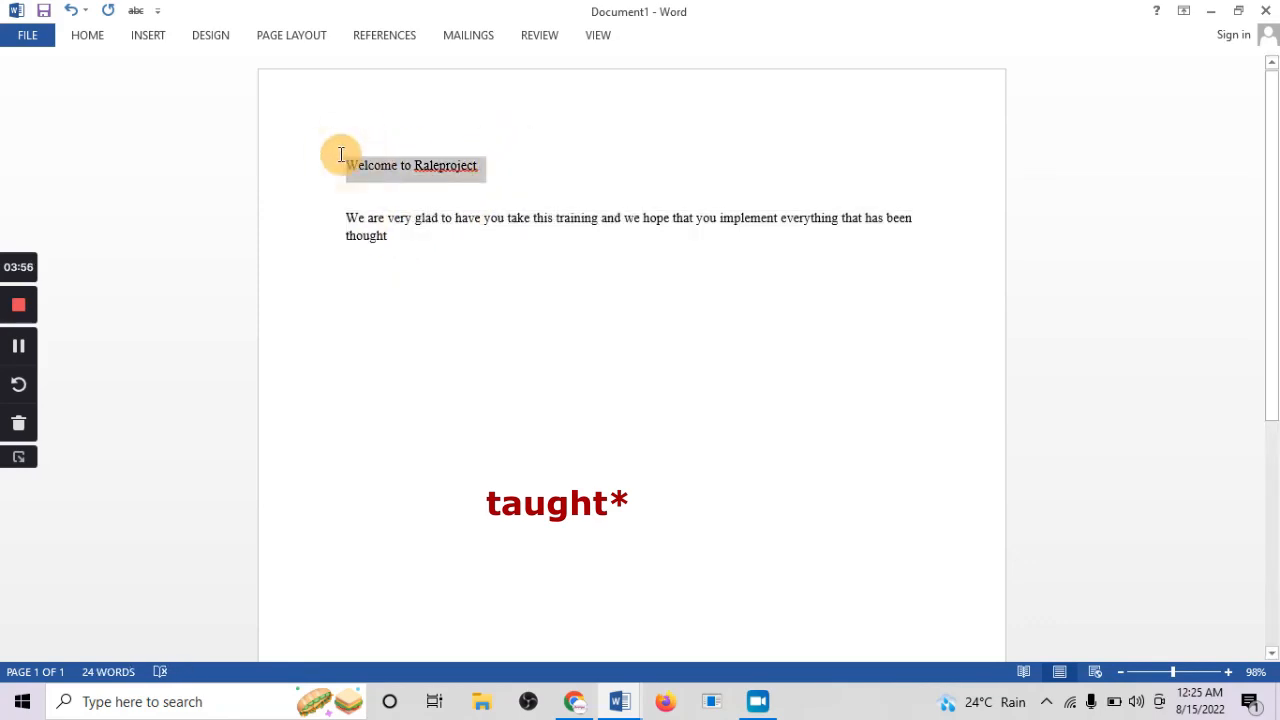
{"action": "left_click", "coordinate": [408, 246]}
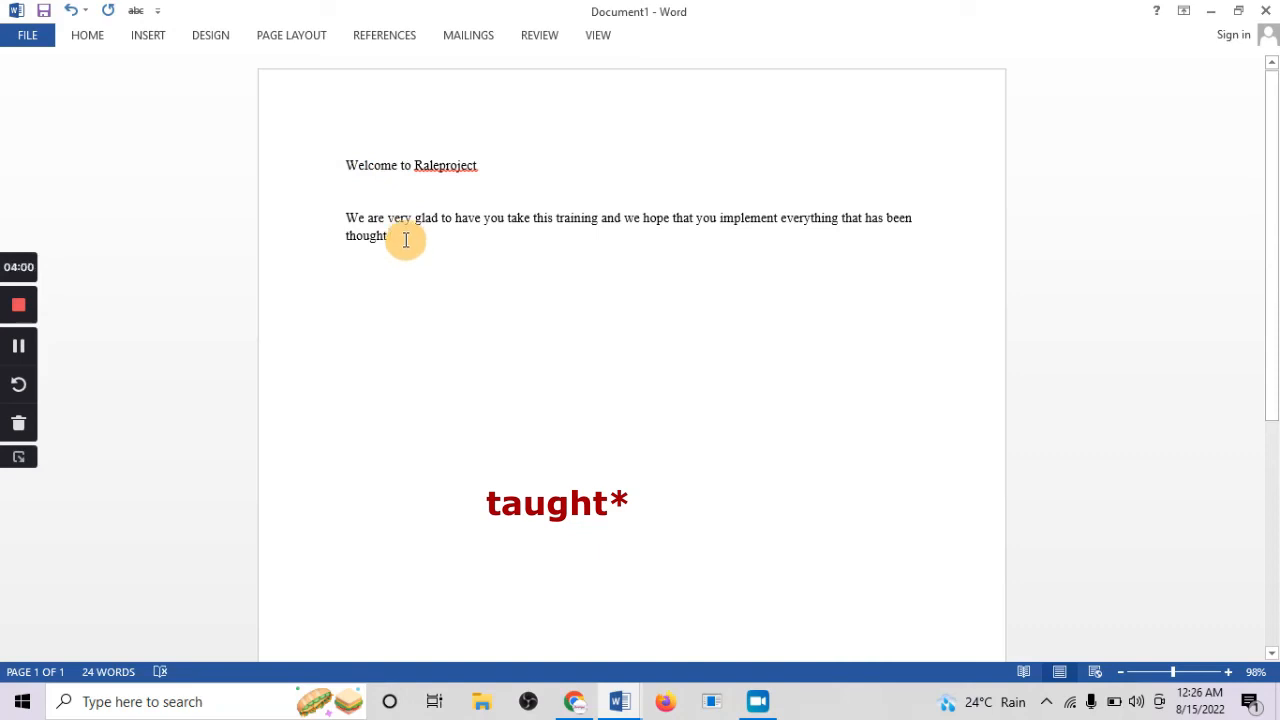
{"action": "key", "text": "ctrl+a"}
{"action": "left_click", "coordinate": [400, 249]}
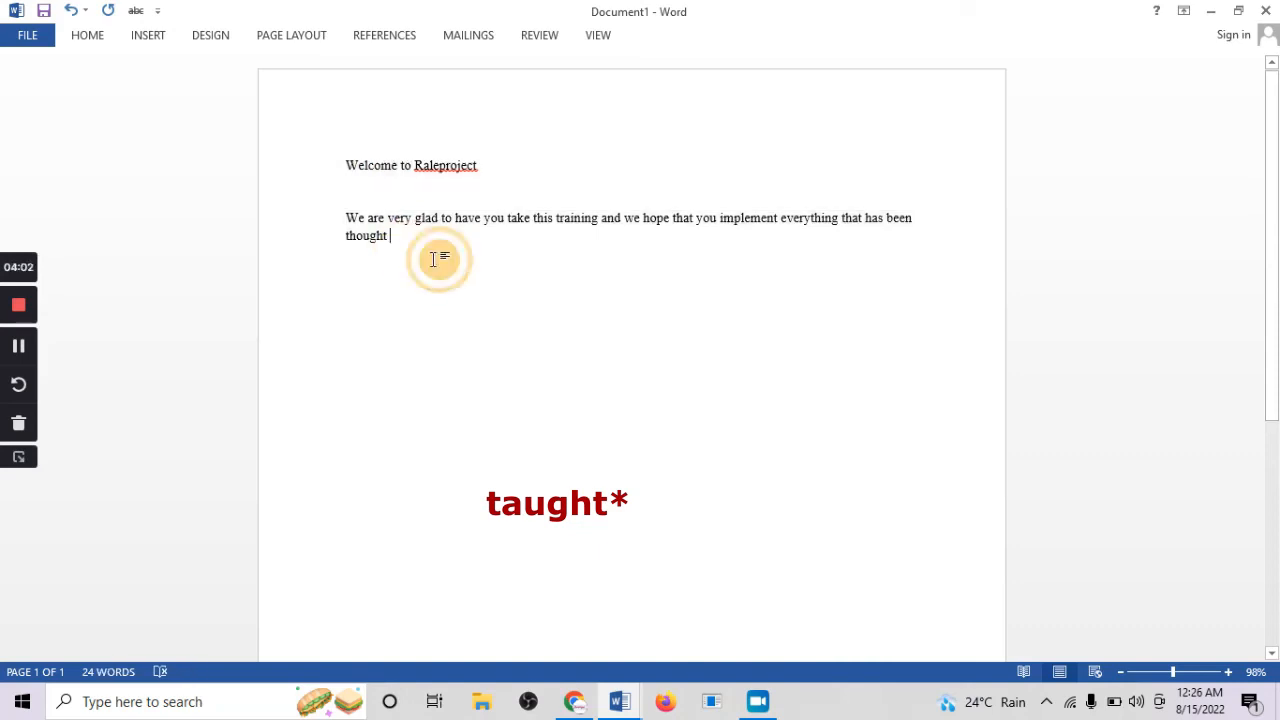
Add the line "Control + A" below the paragraph, and briefly select all the text
{"action": "key", "text": "Return"}
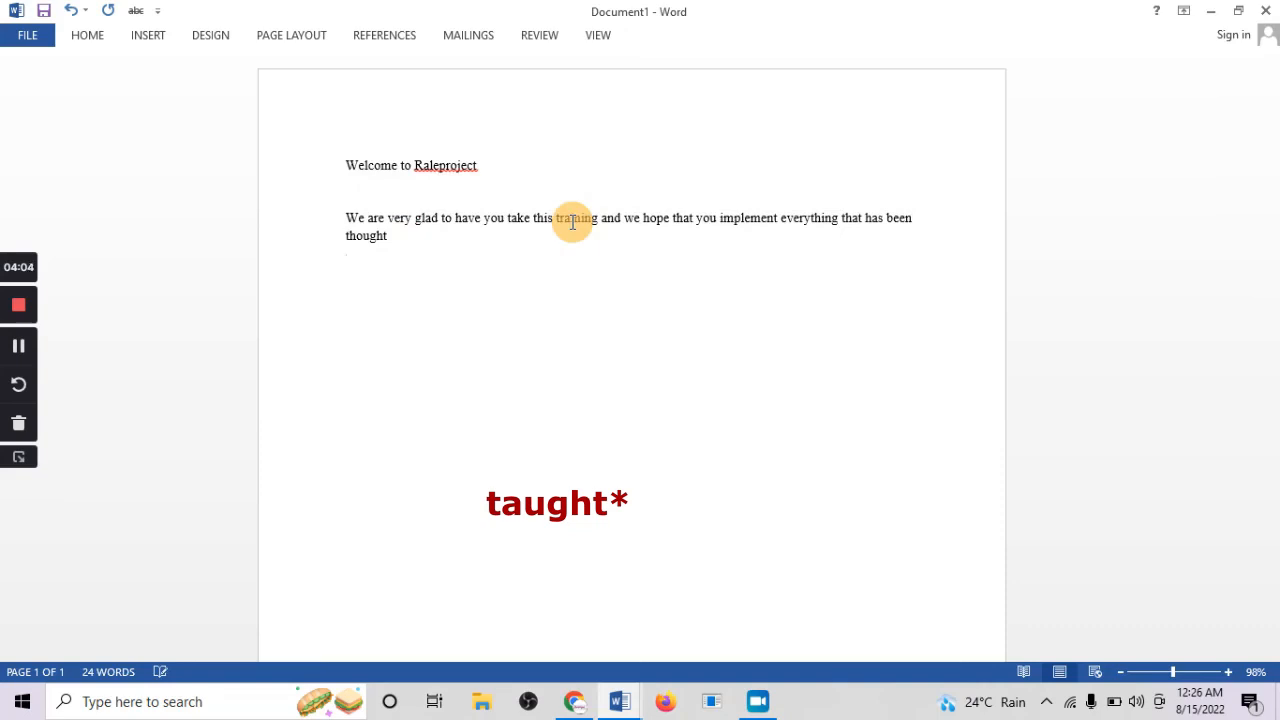
{"action": "type", "text": "Control + A"}
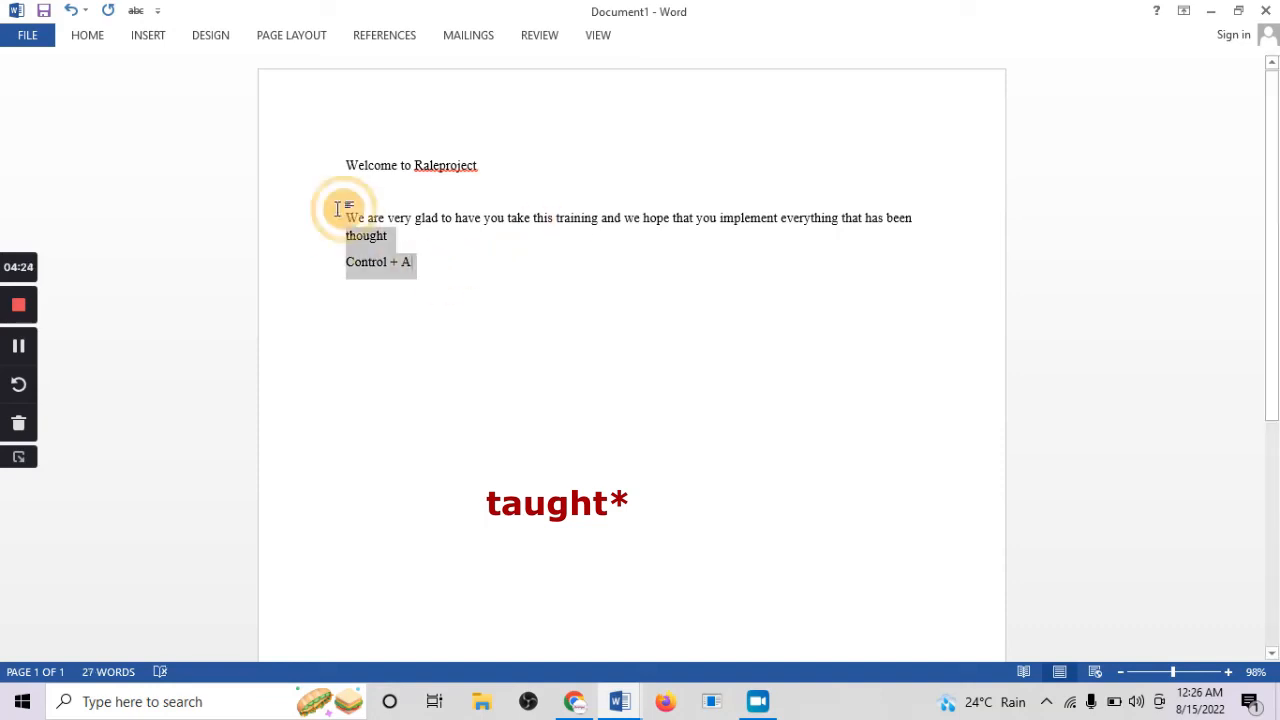
{"action": "key", "text": "ctrl+a"}
{"action": "left_click", "coordinate": [456, 260]}
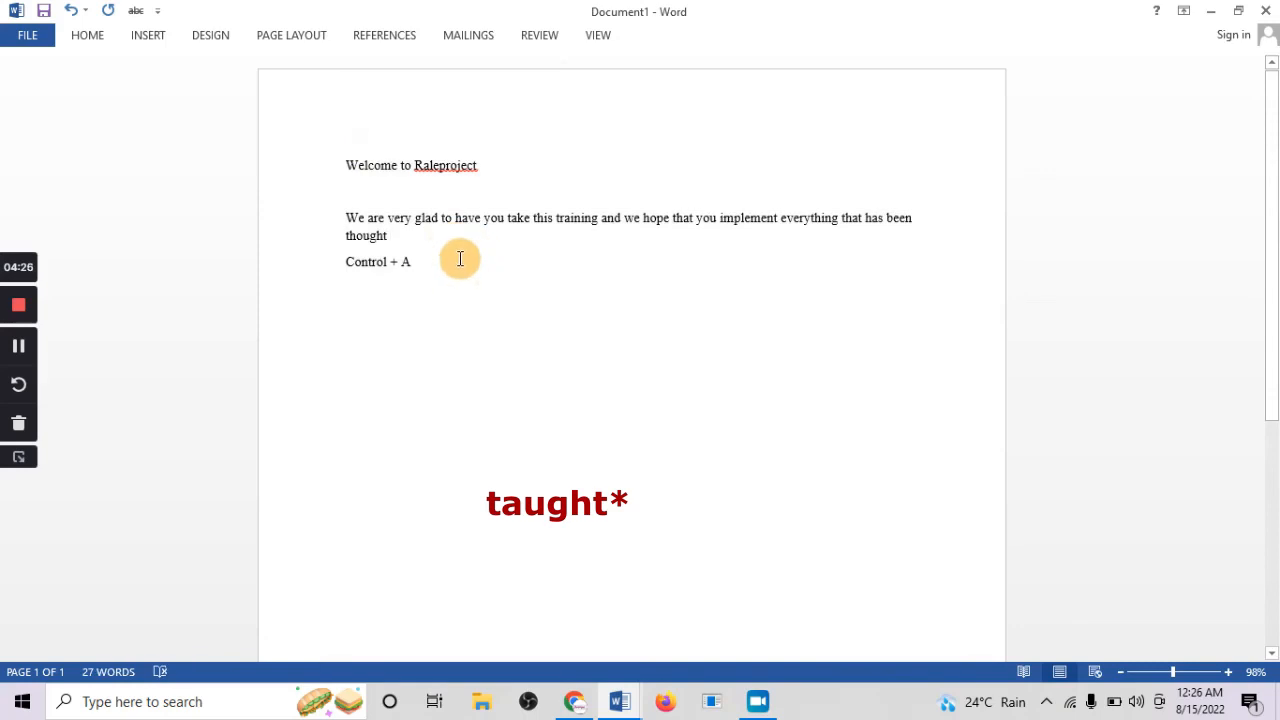
Set the font size of the whole text, including the "Control + A" line, to 16
{"action": "key", "text": "ctrl+a"}
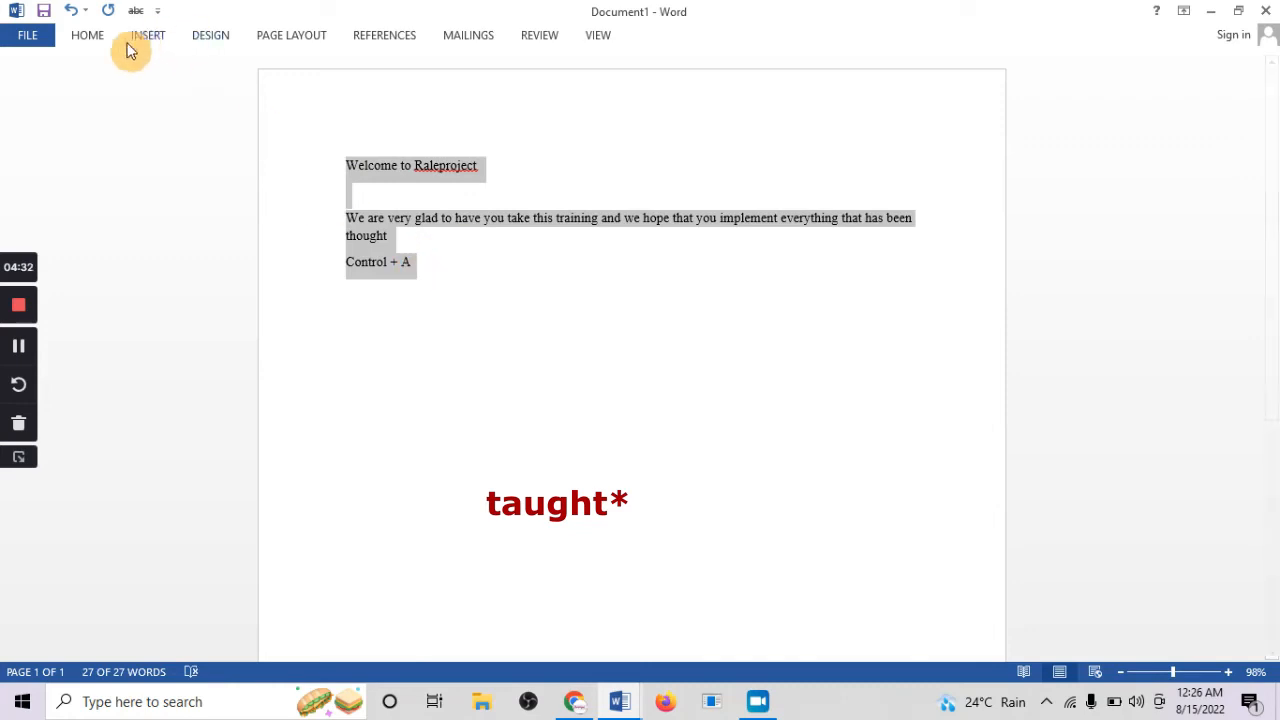
{"action": "left_click", "coordinate": [96, 40]}
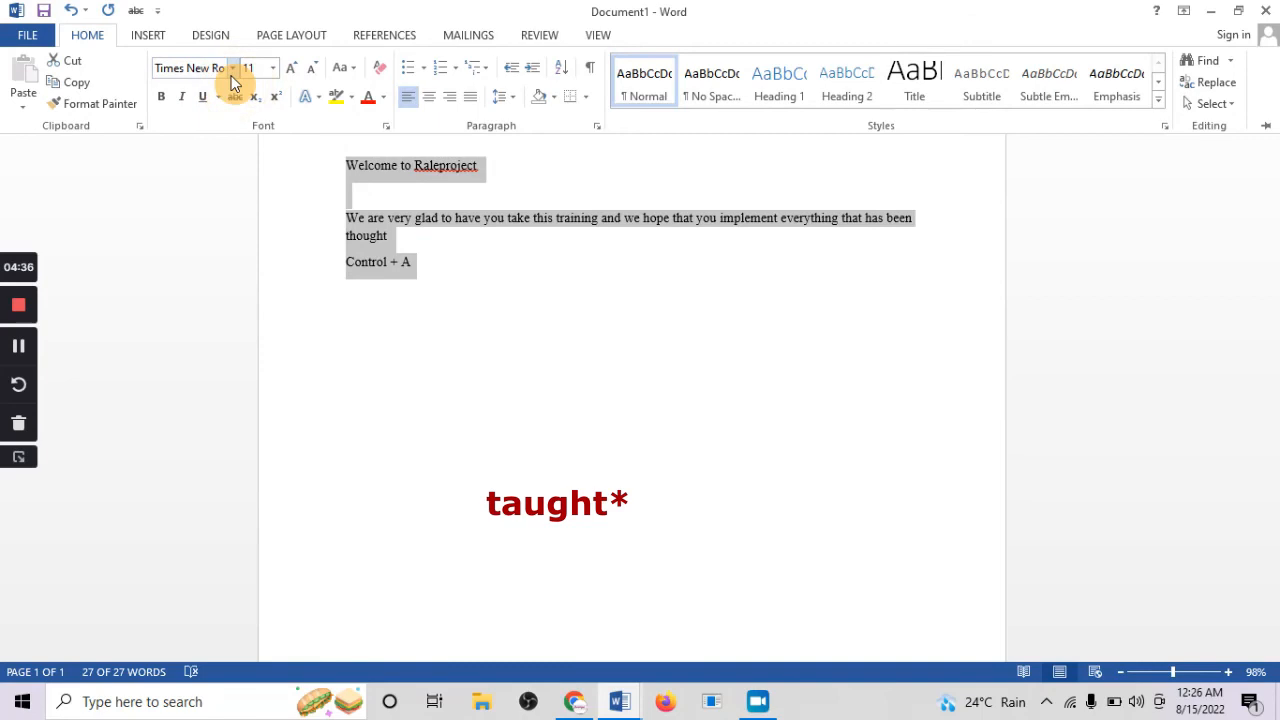
{"action": "left_click", "coordinate": [233, 68]}
{"action": "left_click", "coordinate": [240, 68]}
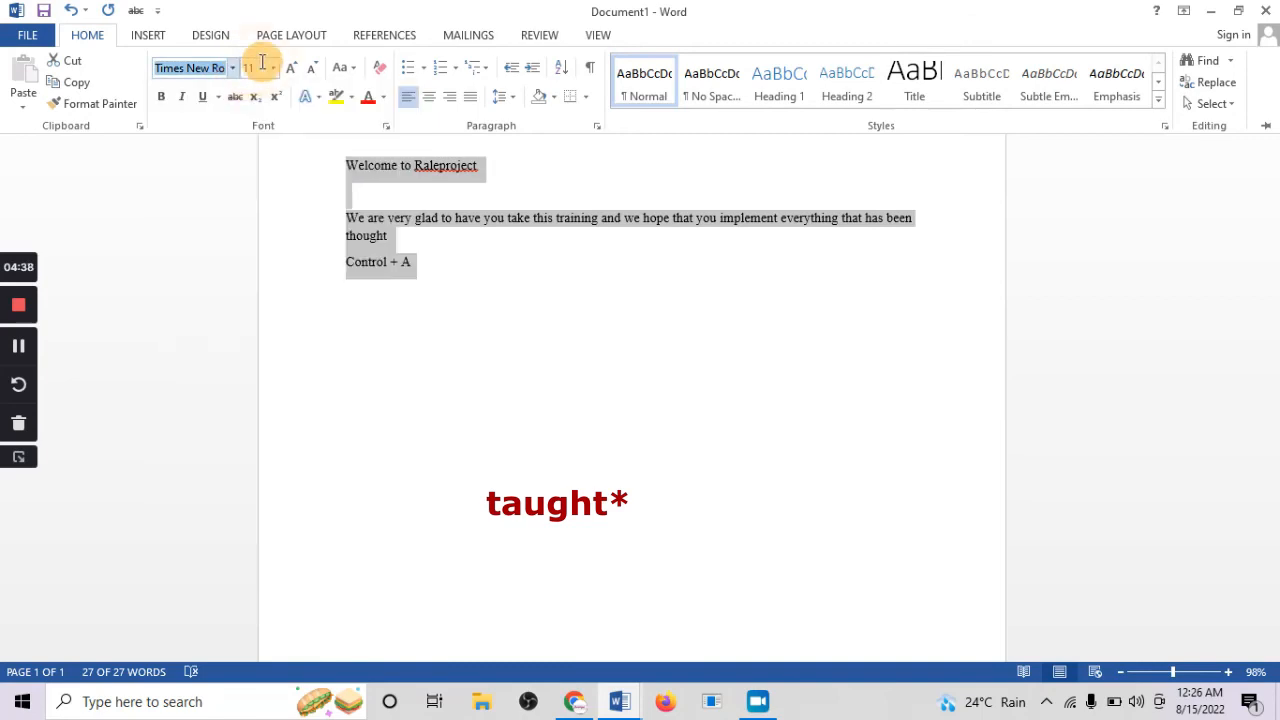
{"action": "left_click", "coordinate": [272, 69]}
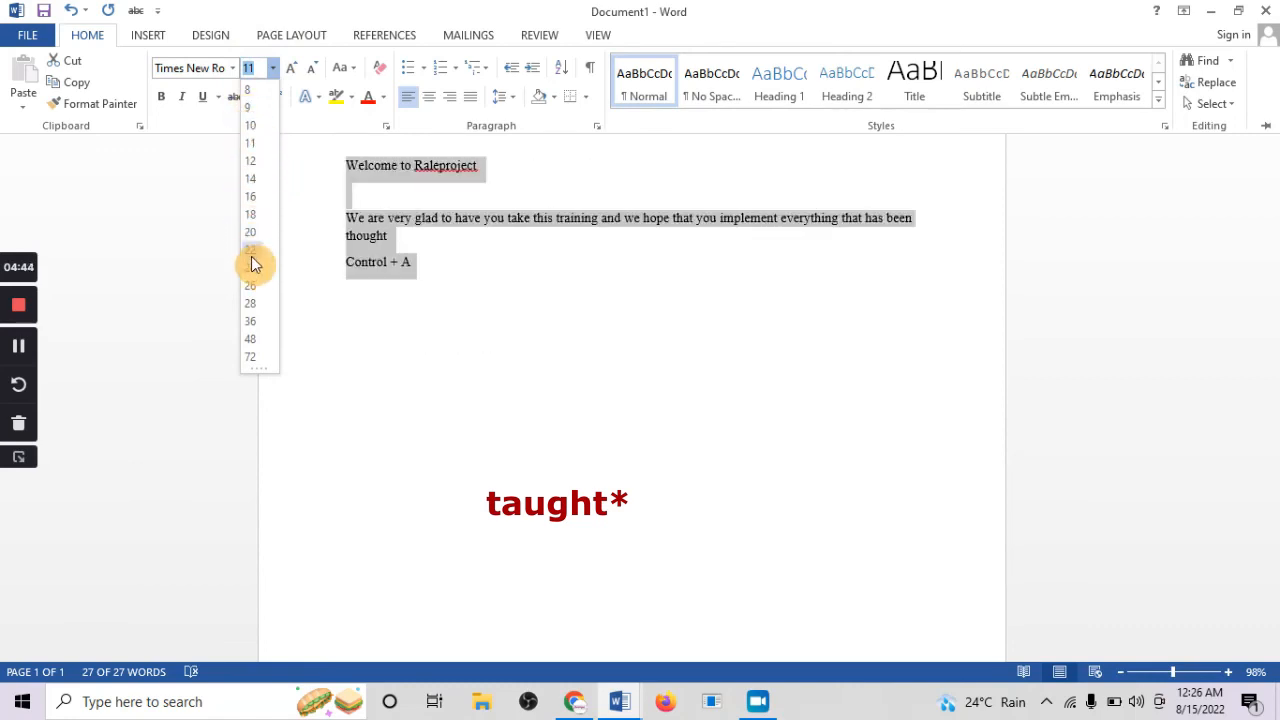
{"action": "left_click", "coordinate": [252, 198]}
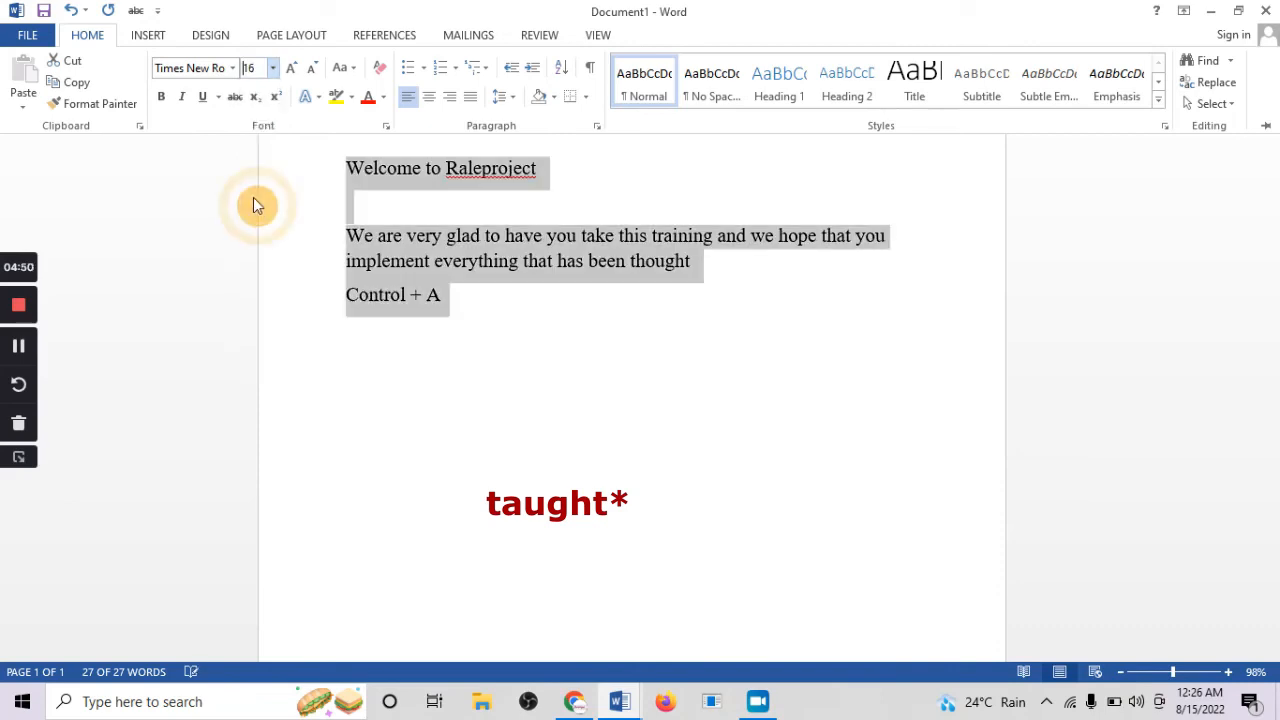
Enlarge the font of the whole text step by step, going past size 28
{"action": "left_click", "coordinate": [294, 70]}
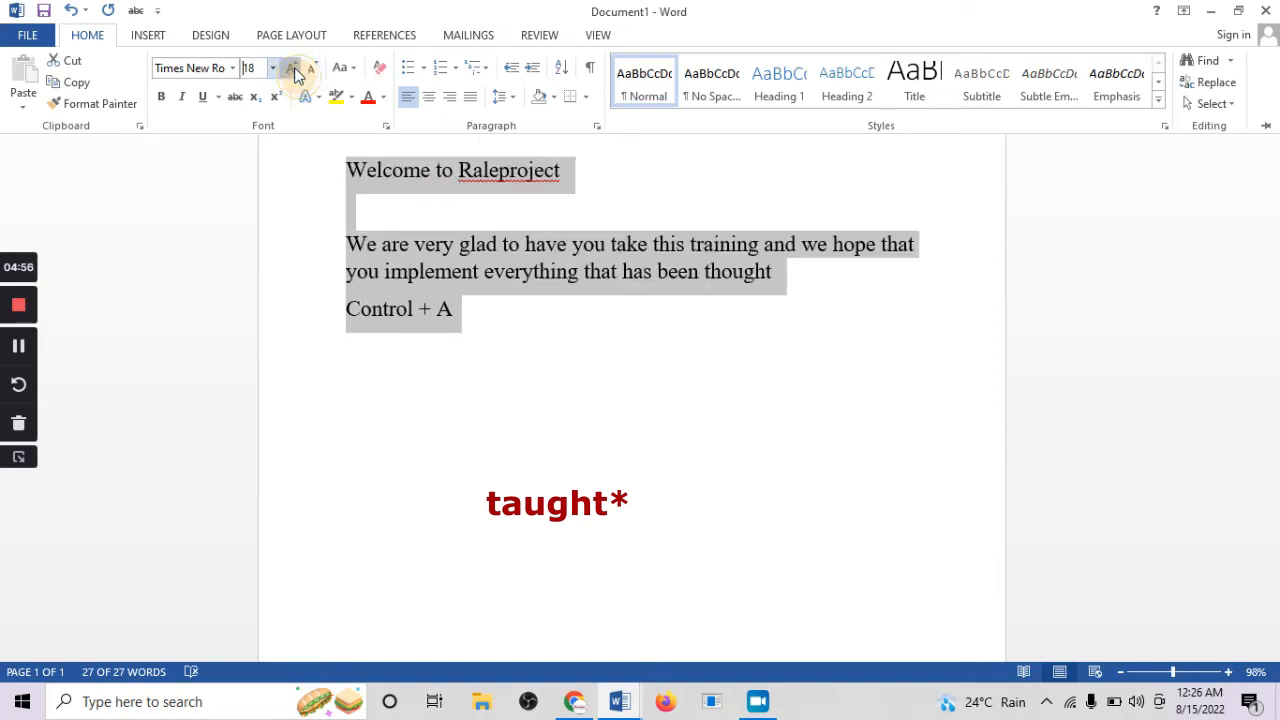
{"action": "left_click", "coordinate": [295, 72]}
{"action": "left_click", "coordinate": [294, 70]}
{"action": "left_click", "coordinate": [294, 70]}
{"action": "left_click", "coordinate": [294, 70]}
{"action": "left_click", "coordinate": [294, 70]}
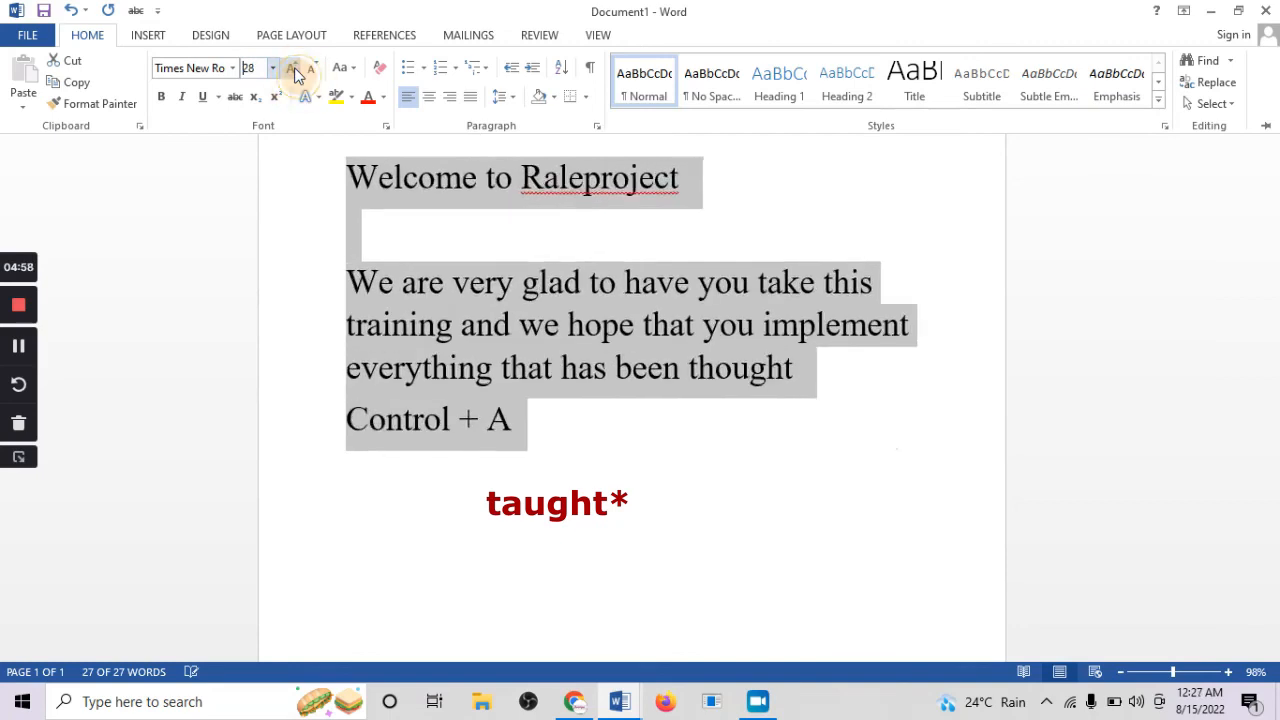
{"action": "left_click", "coordinate": [294, 70]}
Shrink the font of the whole text step by step down to size 14
{"action": "left_click", "coordinate": [314, 67]}
{"action": "left_click", "coordinate": [314, 67]}
{"action": "left_click", "coordinate": [314, 68]}
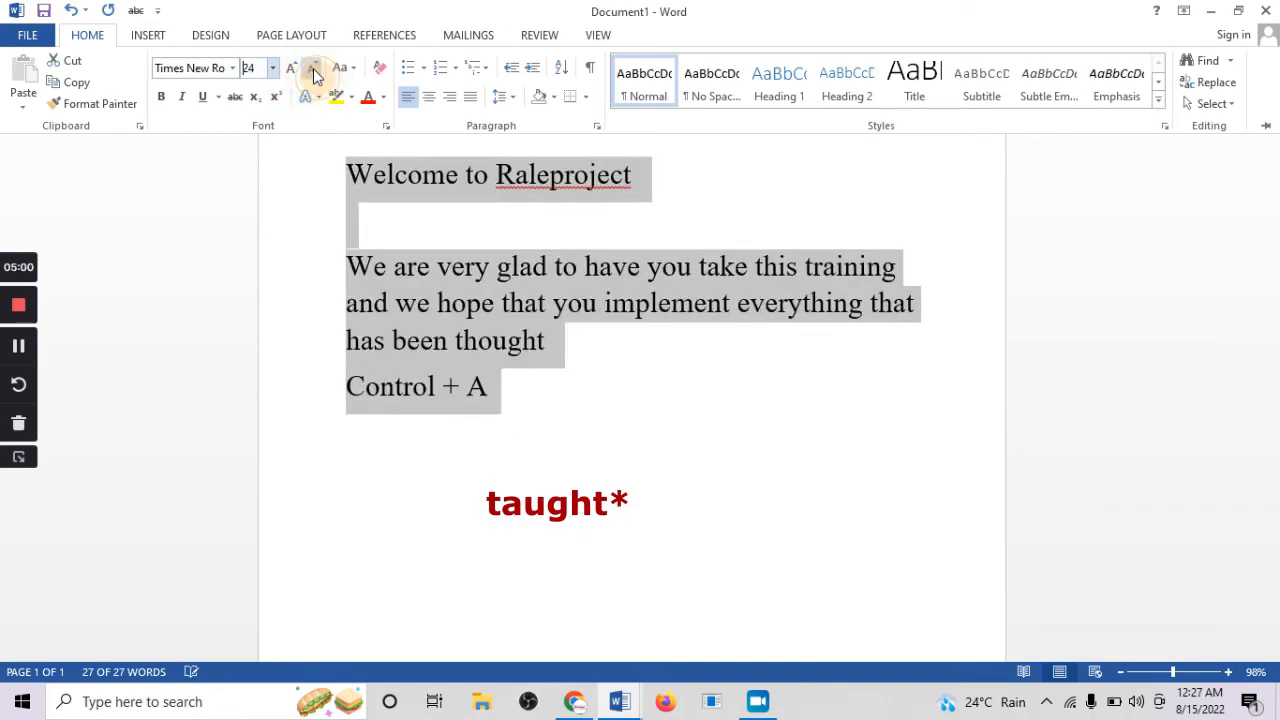
{"action": "left_click", "coordinate": [315, 68]}
{"action": "left_click", "coordinate": [314, 70]}
{"action": "left_click", "coordinate": [313, 70]}
{"action": "left_click", "coordinate": [312, 72]}
{"action": "left_click", "coordinate": [311, 74]}
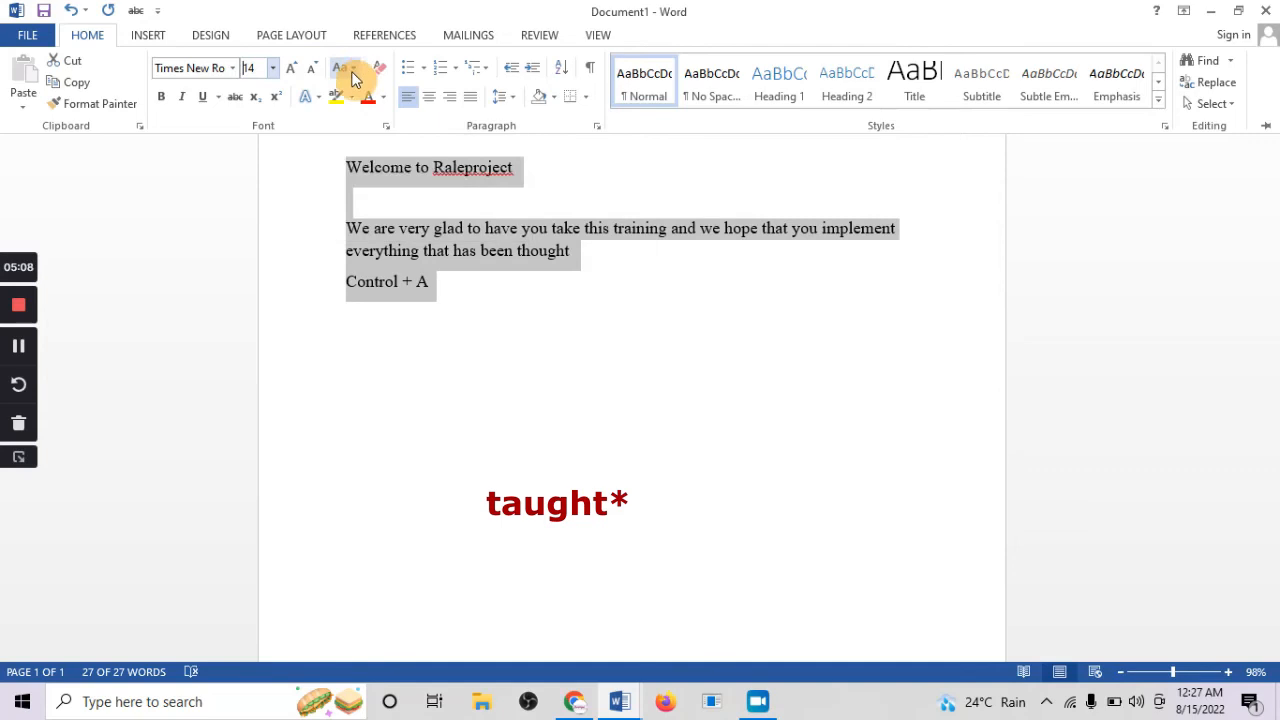
Change the case of the whole text to UPPERCASE and look over the other case options
{"action": "left_click", "coordinate": [354, 72]}
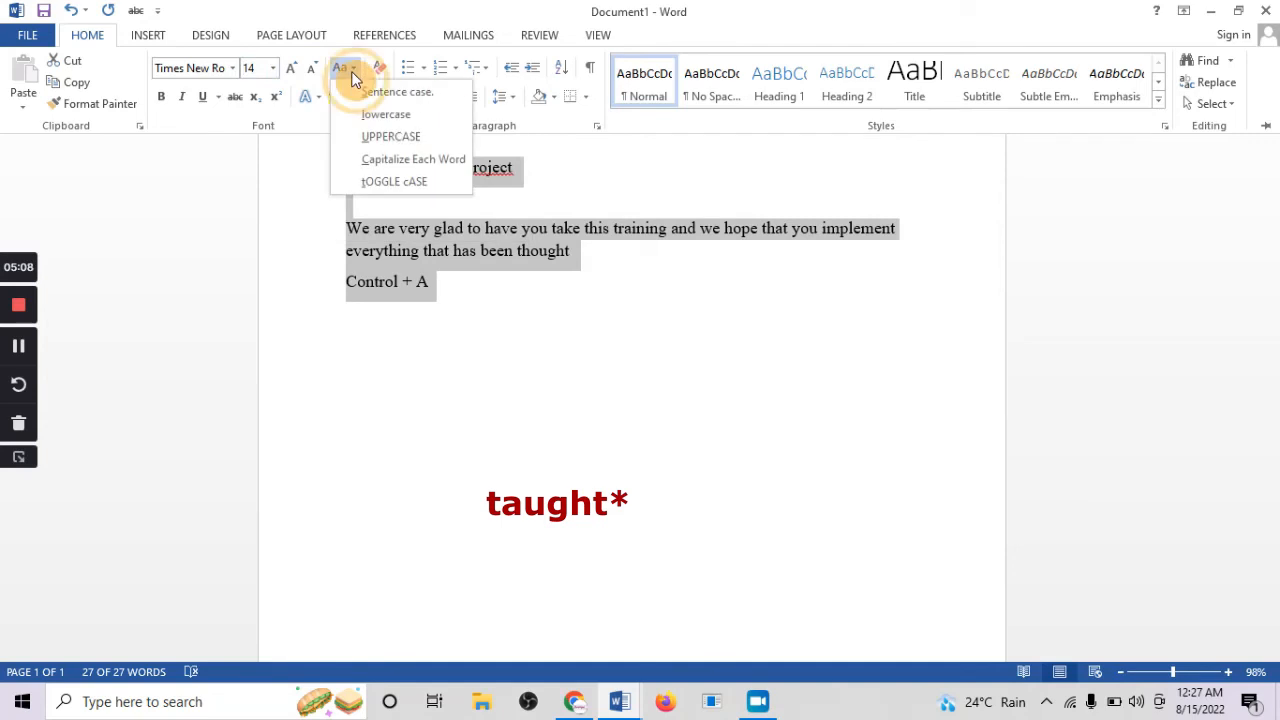
{"action": "left_click", "coordinate": [383, 139]}
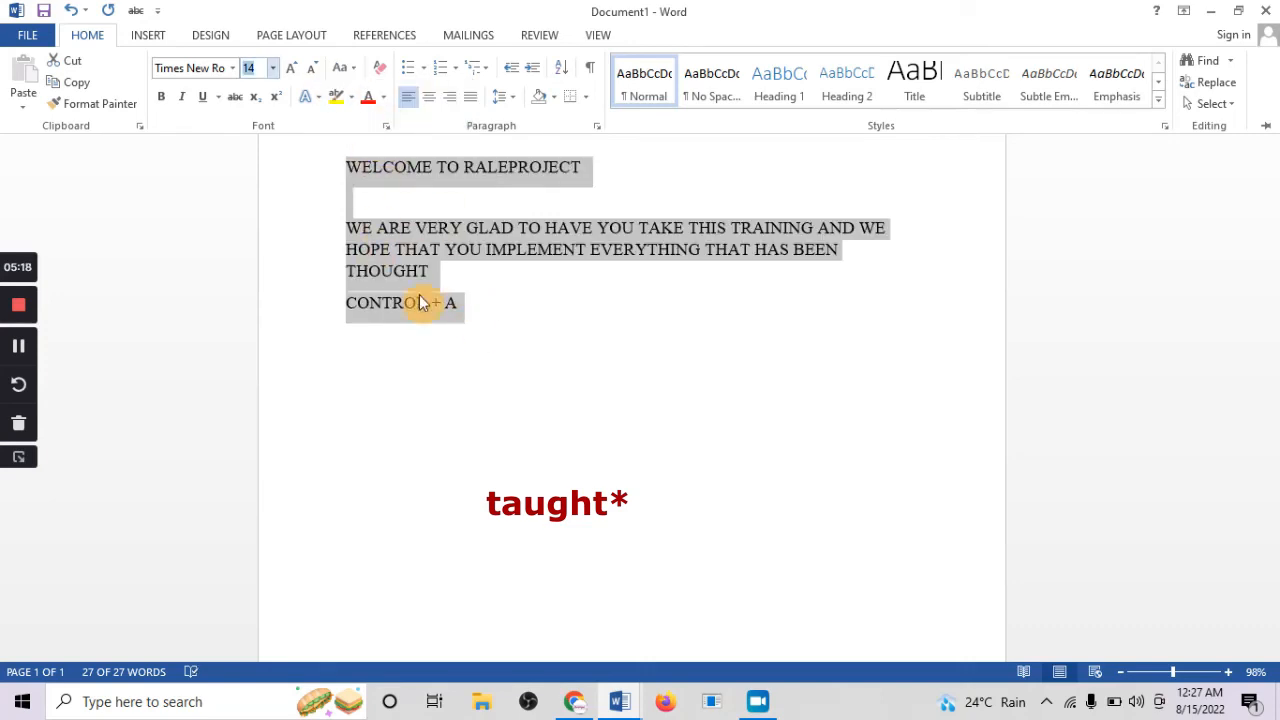
{"action": "left_click", "coordinate": [352, 78]}
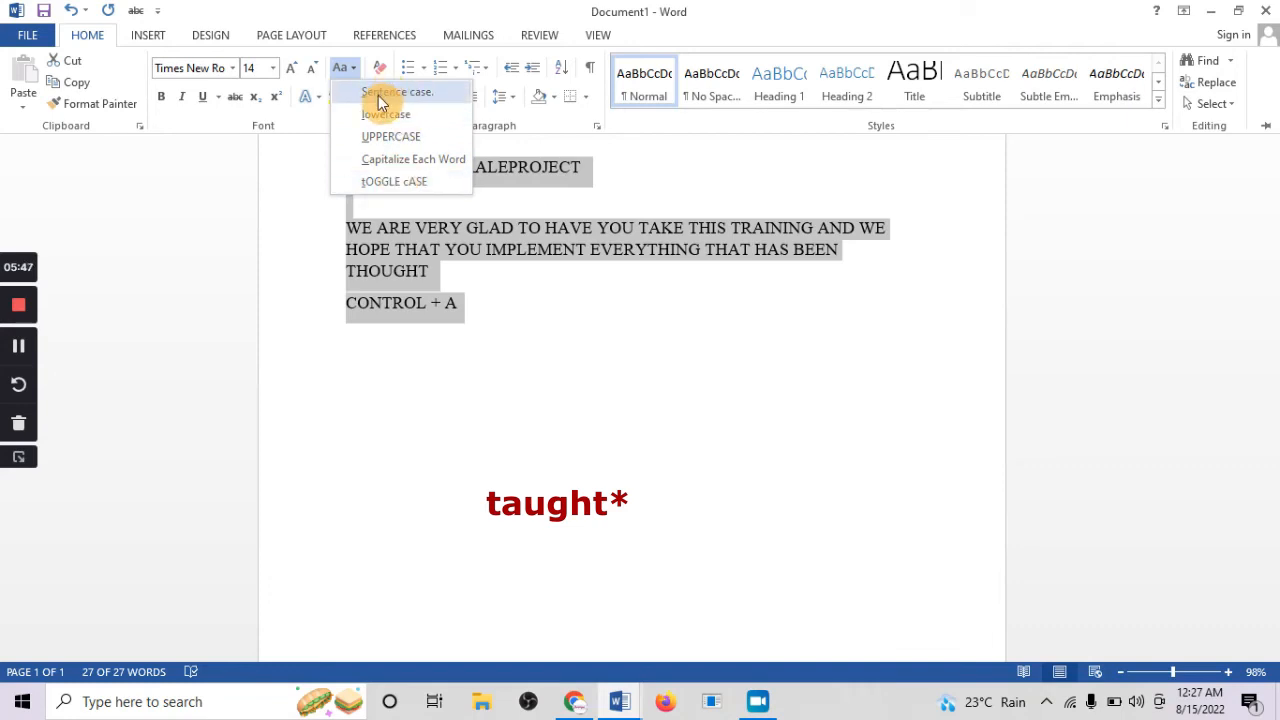
{"action": "left_click", "coordinate": [428, 316]}
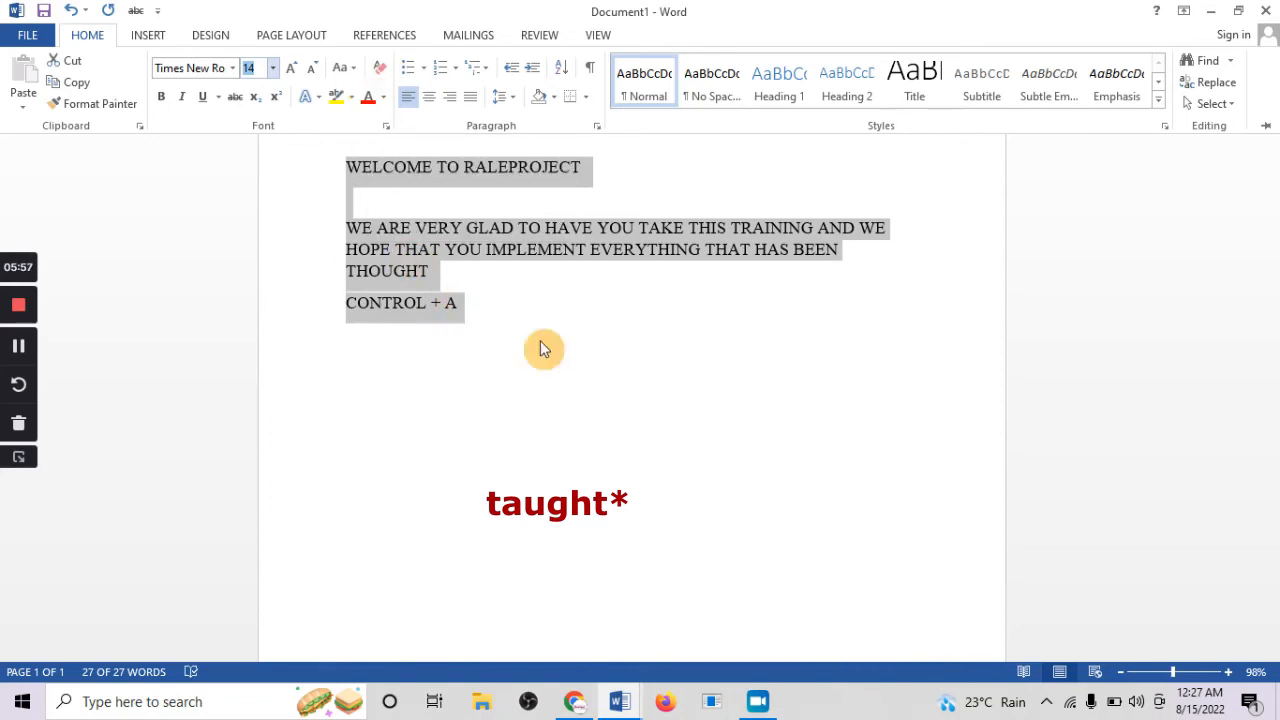
Clear all formatting from the selected text and undo the clearing
{"action": "left_click", "coordinate": [385, 72]}
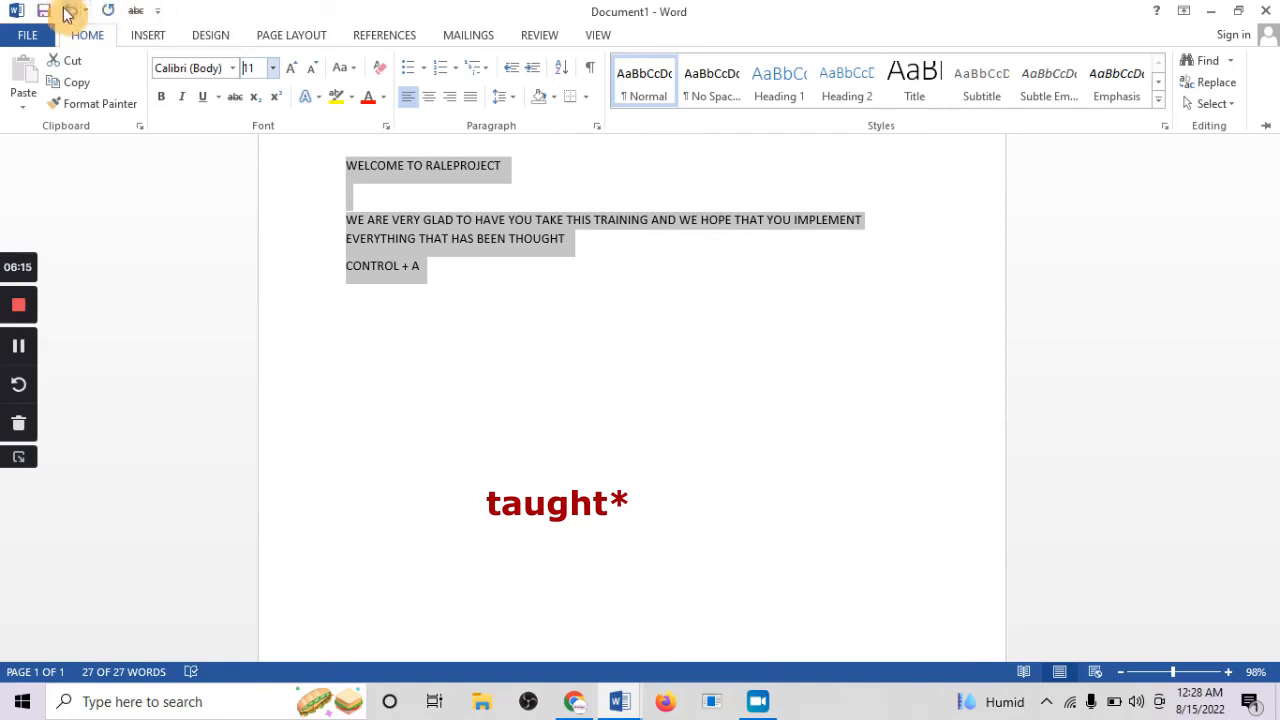
{"action": "left_click", "coordinate": [70, 10]}
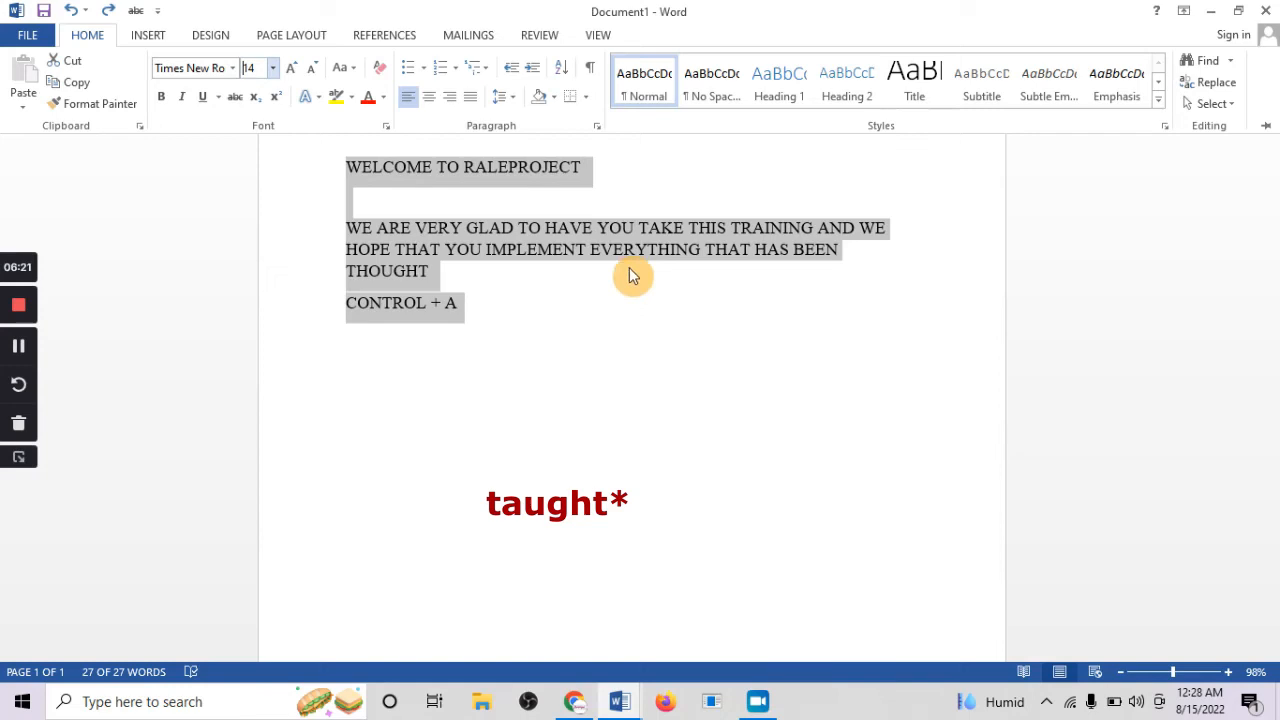
Turn the whole text into a bulleted list with the multicoloured picture bullet, and view the available list levels
{"action": "left_click", "coordinate": [425, 72]}
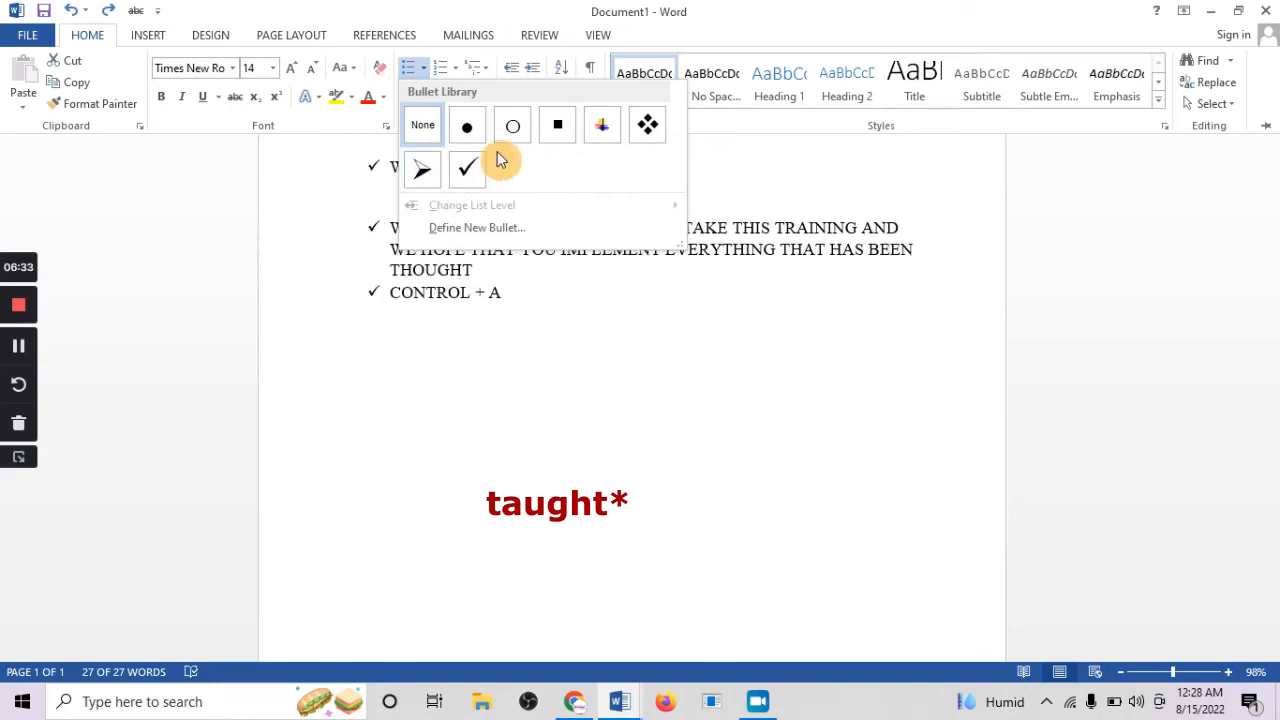
{"action": "left_click", "coordinate": [597, 131]}
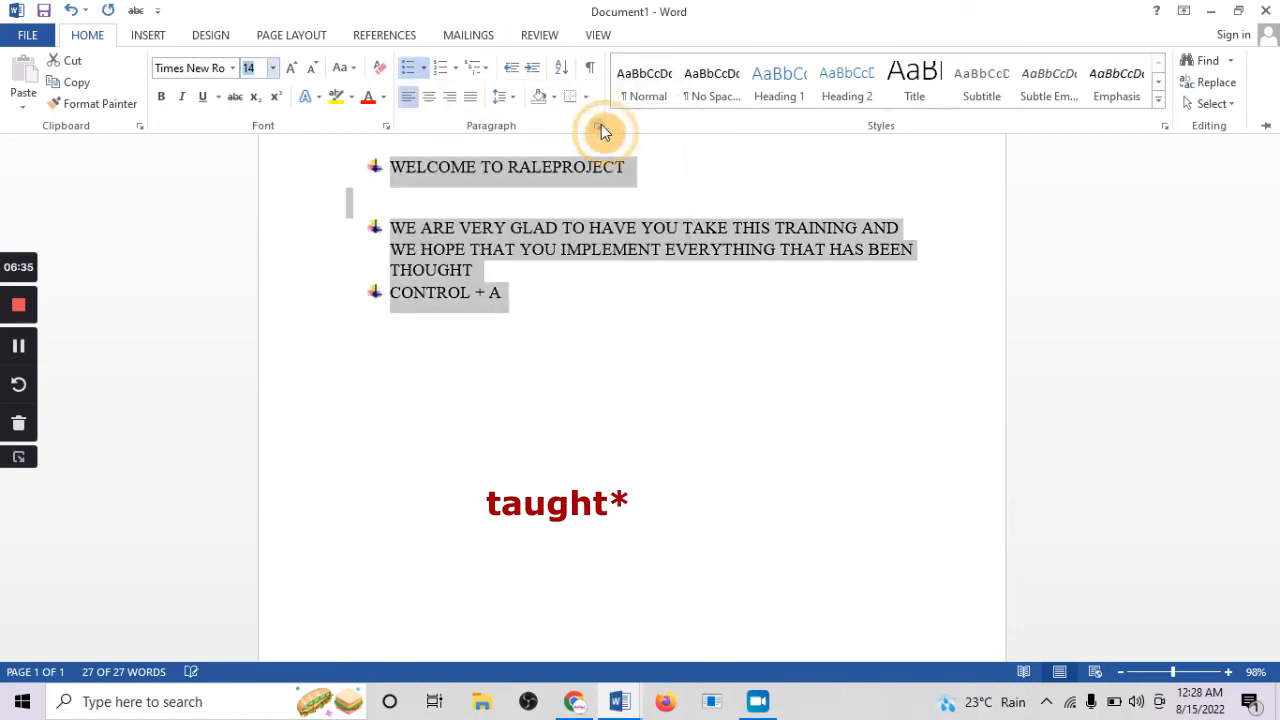
{"action": "left_click", "coordinate": [424, 70]}
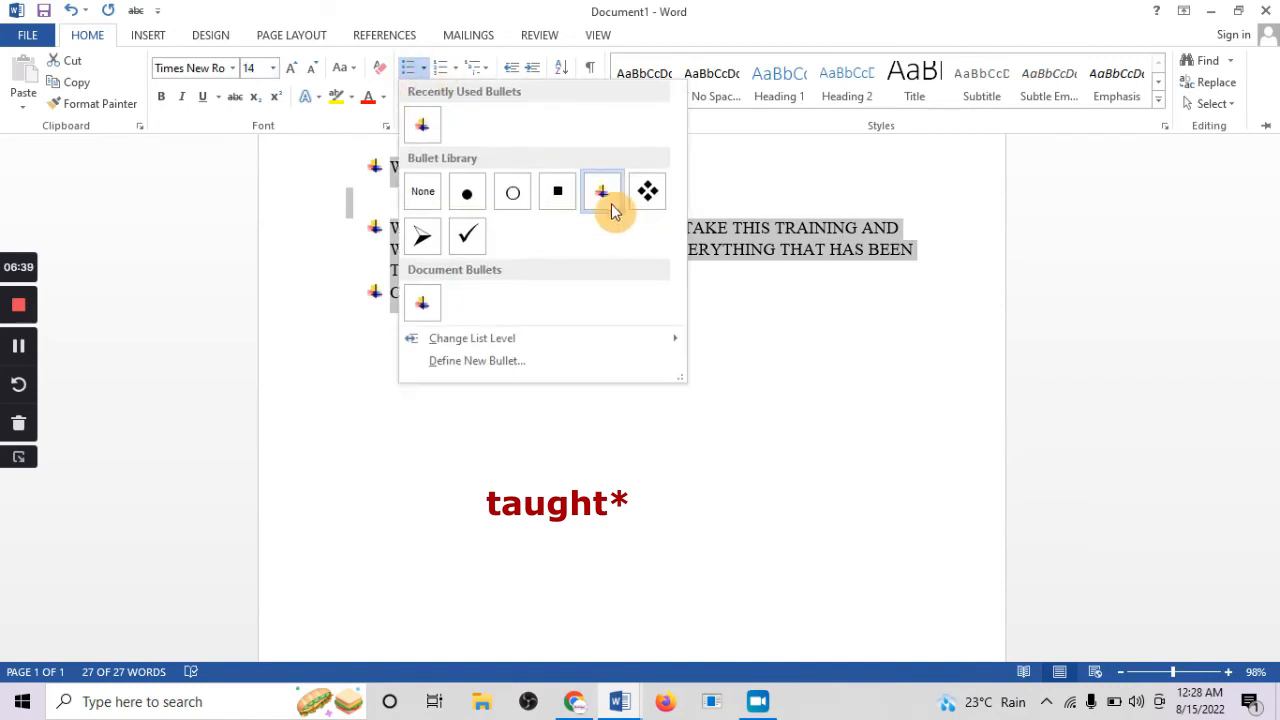
{"action": "mouse_move", "coordinate": [497, 347]}
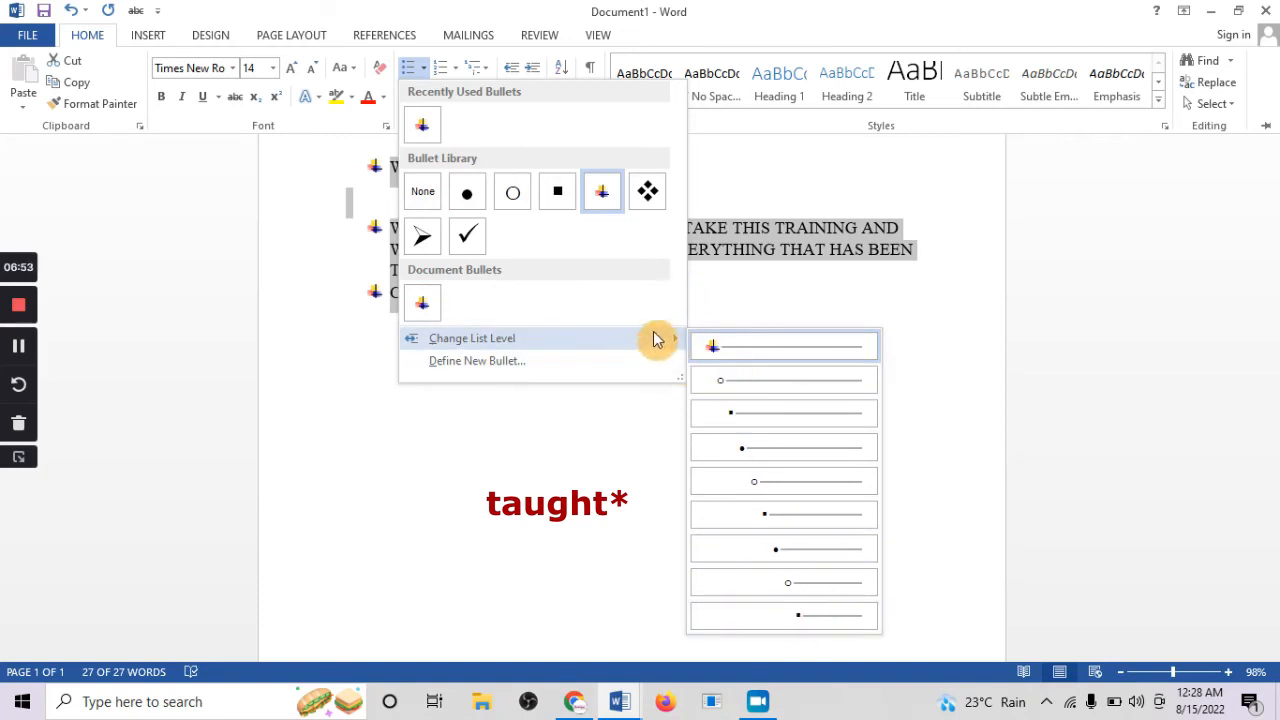
Look through the numbering formats and the multilevel list styles available for the bulleted text without applying any
{"action": "left_click", "coordinate": [455, 67]}
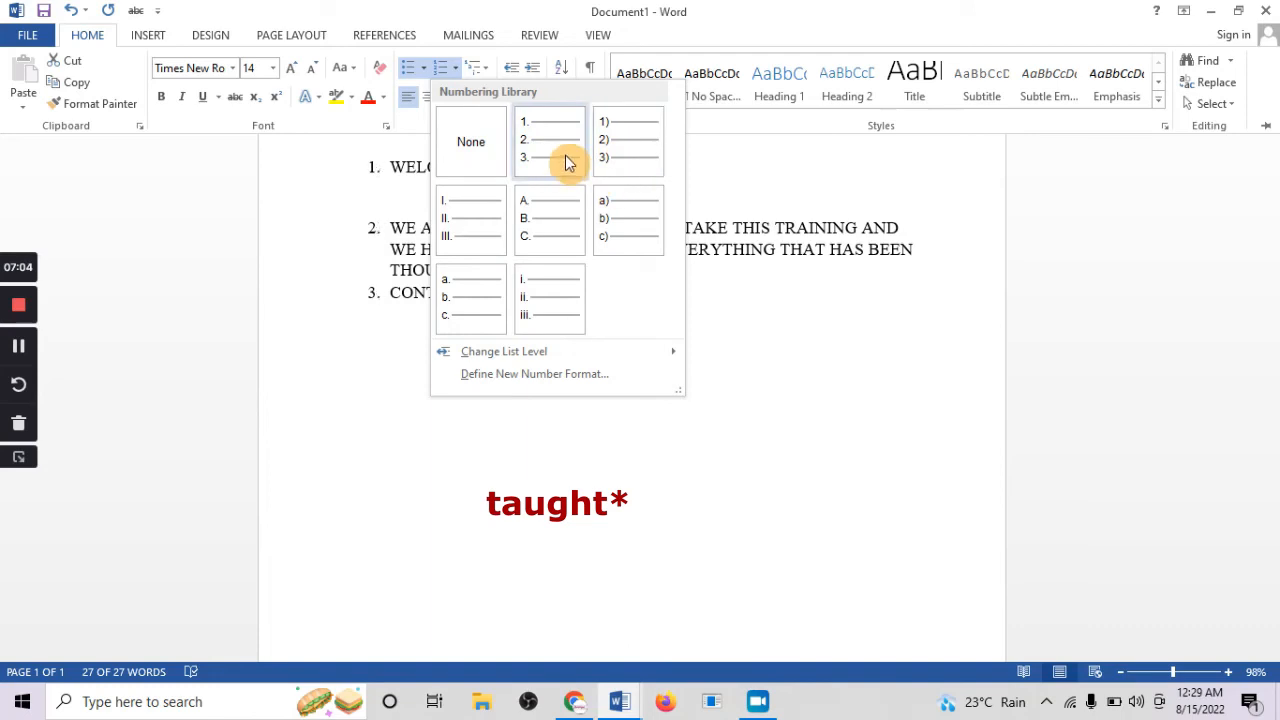
{"action": "mouse_move", "coordinate": [563, 362]}
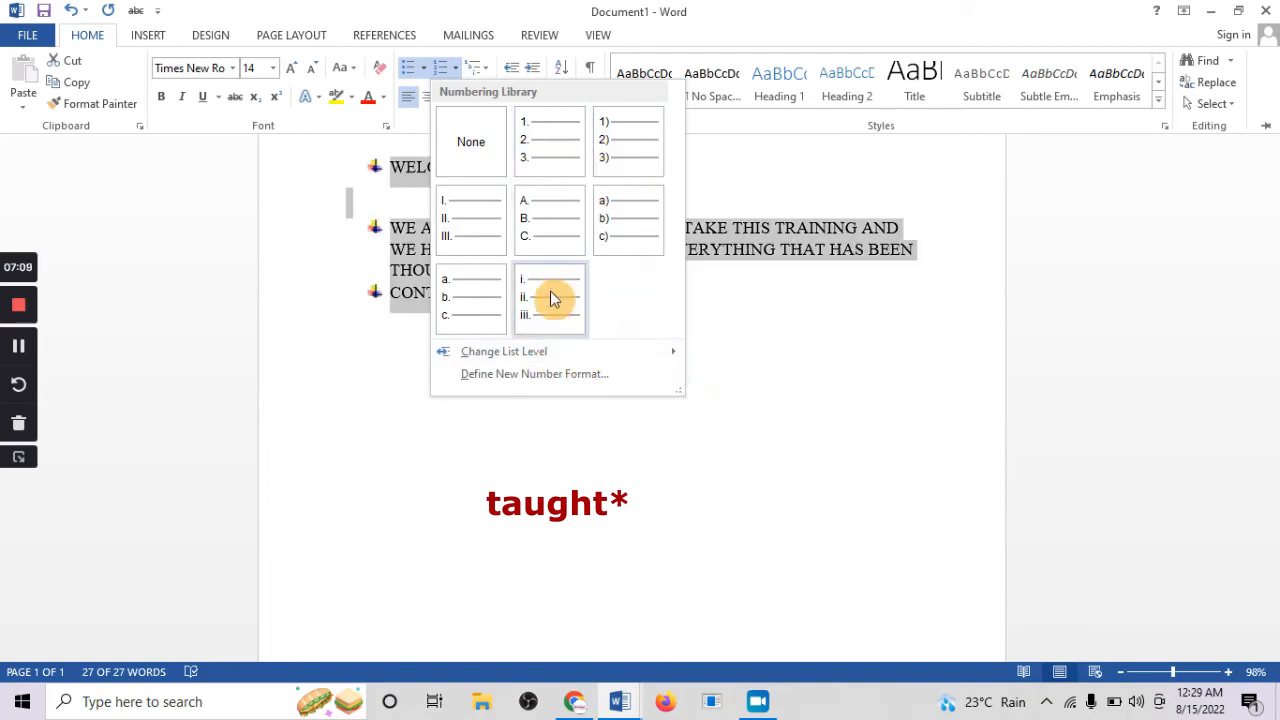
{"action": "left_click", "coordinate": [487, 70]}
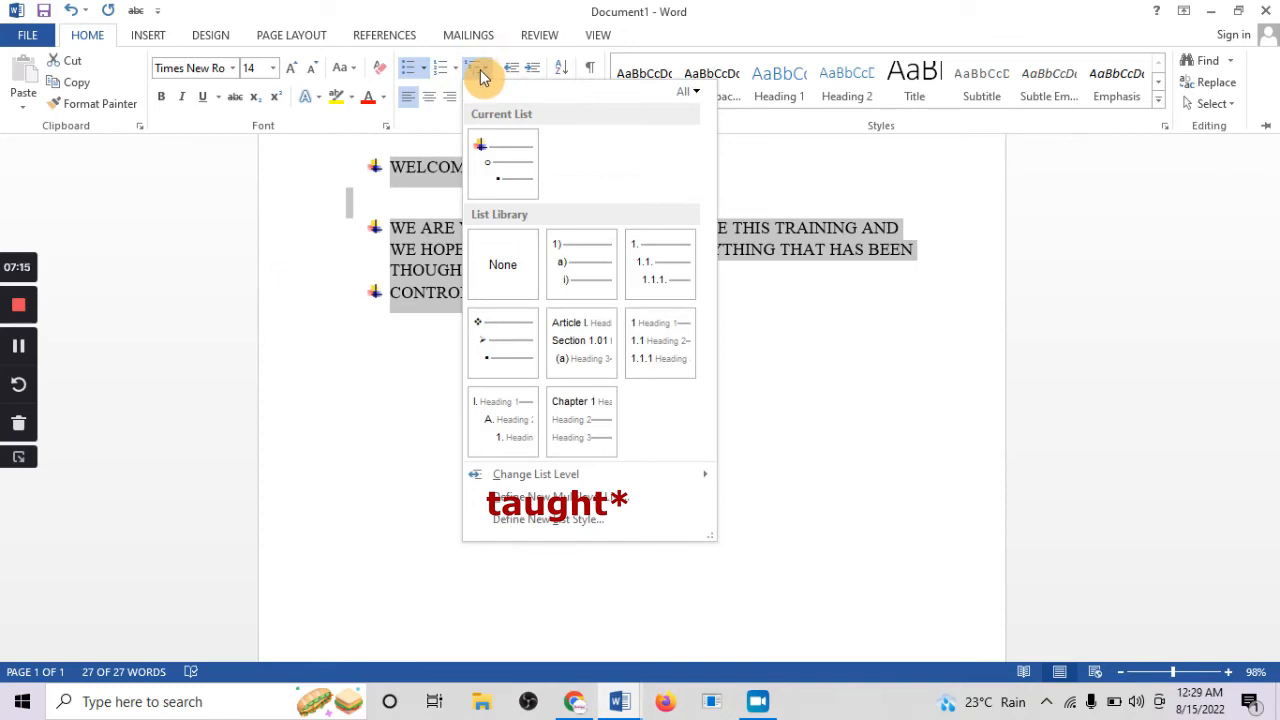
{"action": "left_click", "coordinate": [354, 335]}
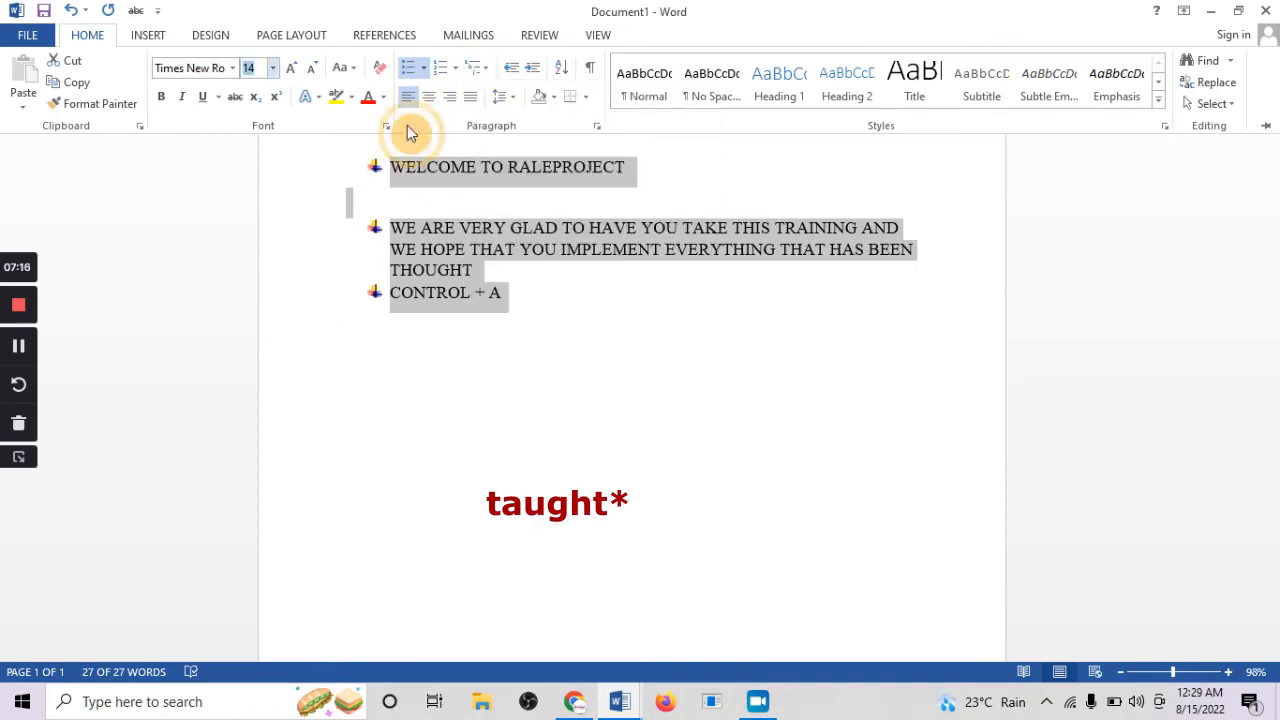
{"action": "left_click", "coordinate": [485, 77]}
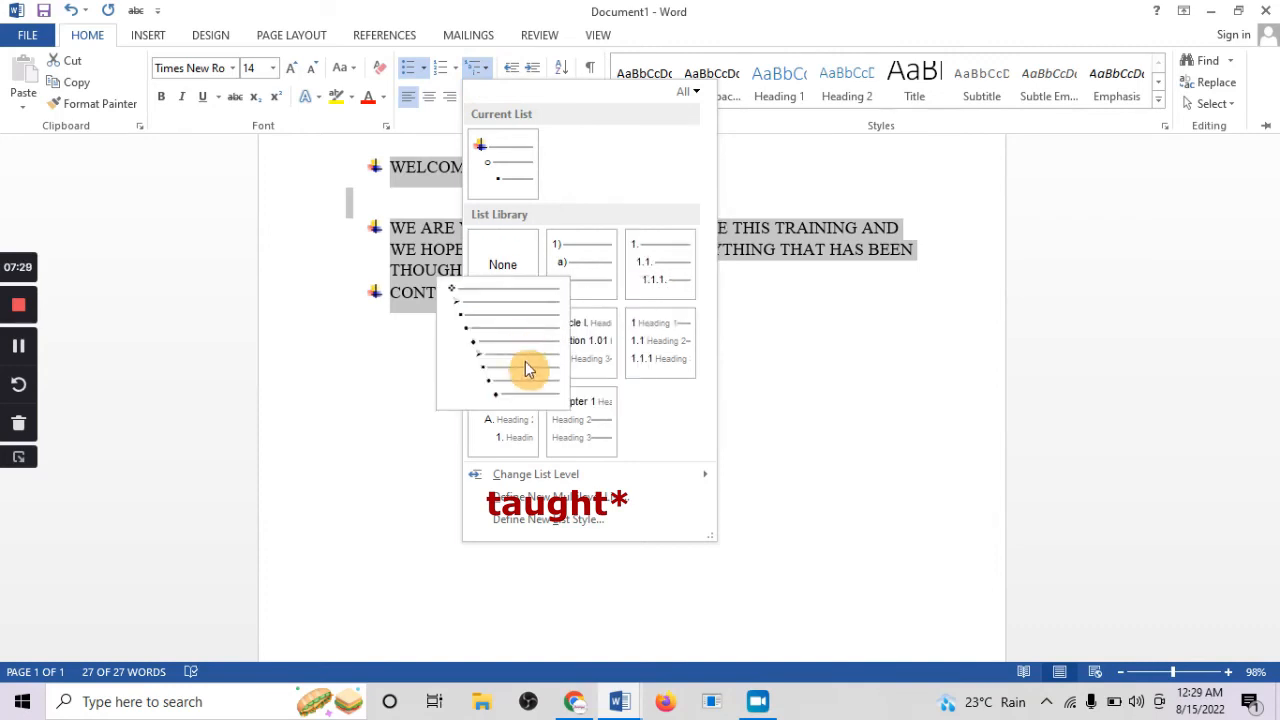
Decrease the indent of the whole bulleted list so it moves towards the page margin
{"action": "left_click", "coordinate": [519, 72]}
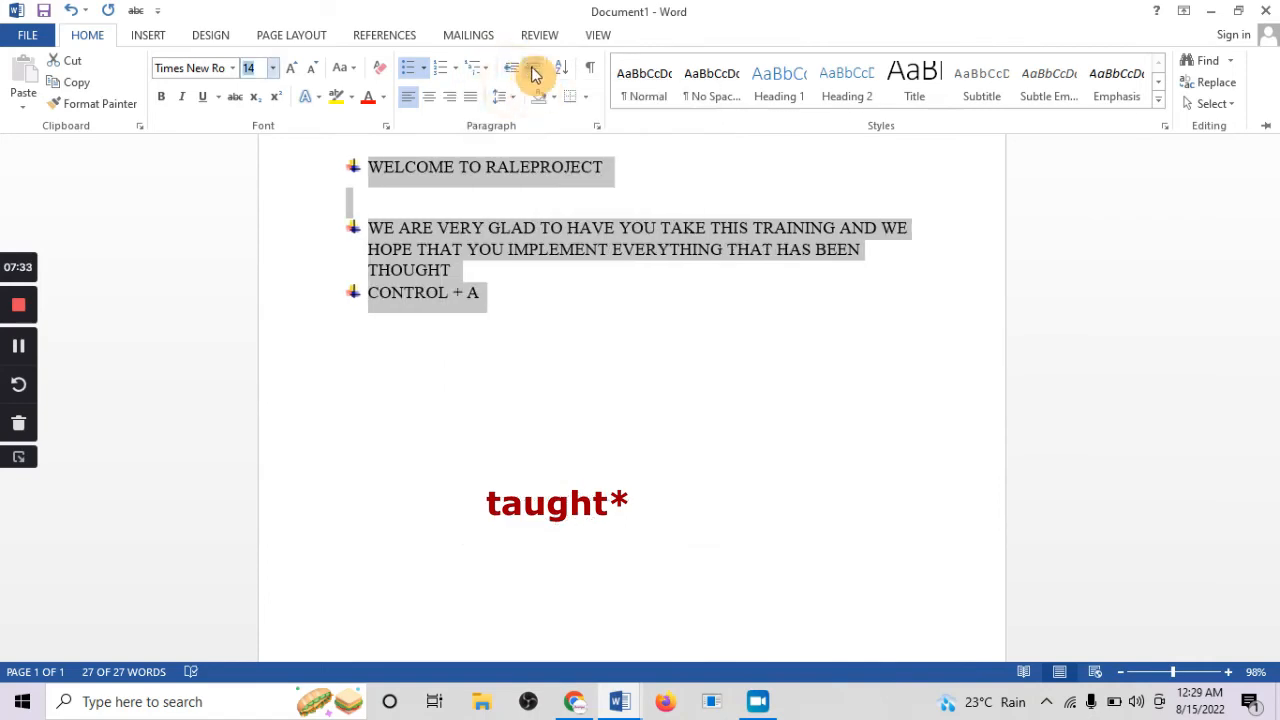
{"action": "left_click", "coordinate": [510, 68]}
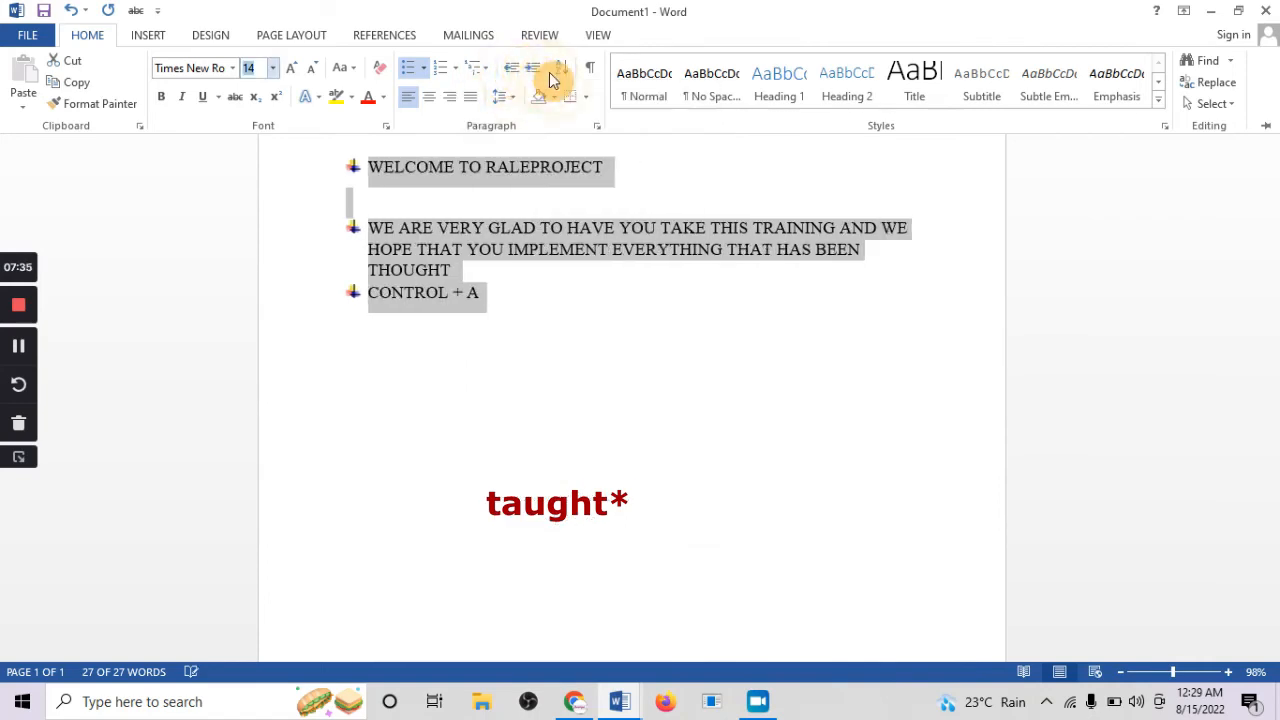
Increase the indent of the whole bulleted list and make all of its text bold
{"action": "left_click", "coordinate": [535, 72]}
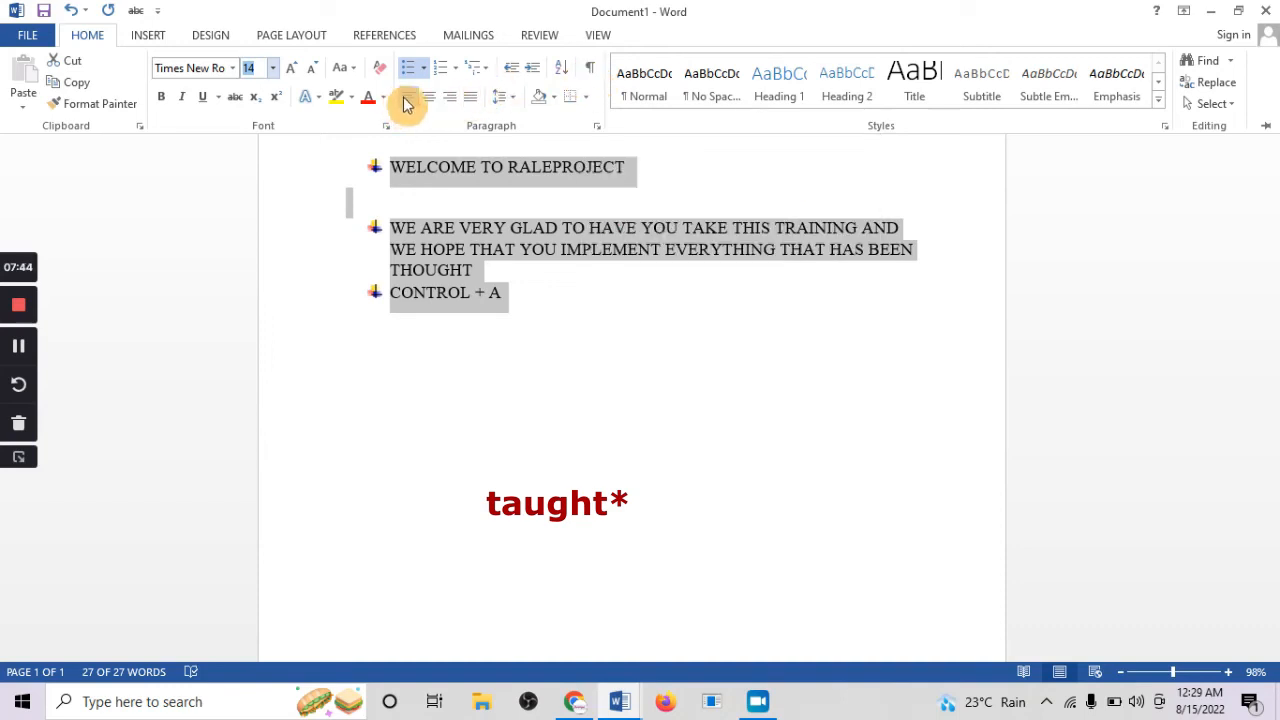
{"action": "left_click", "coordinate": [163, 97]}
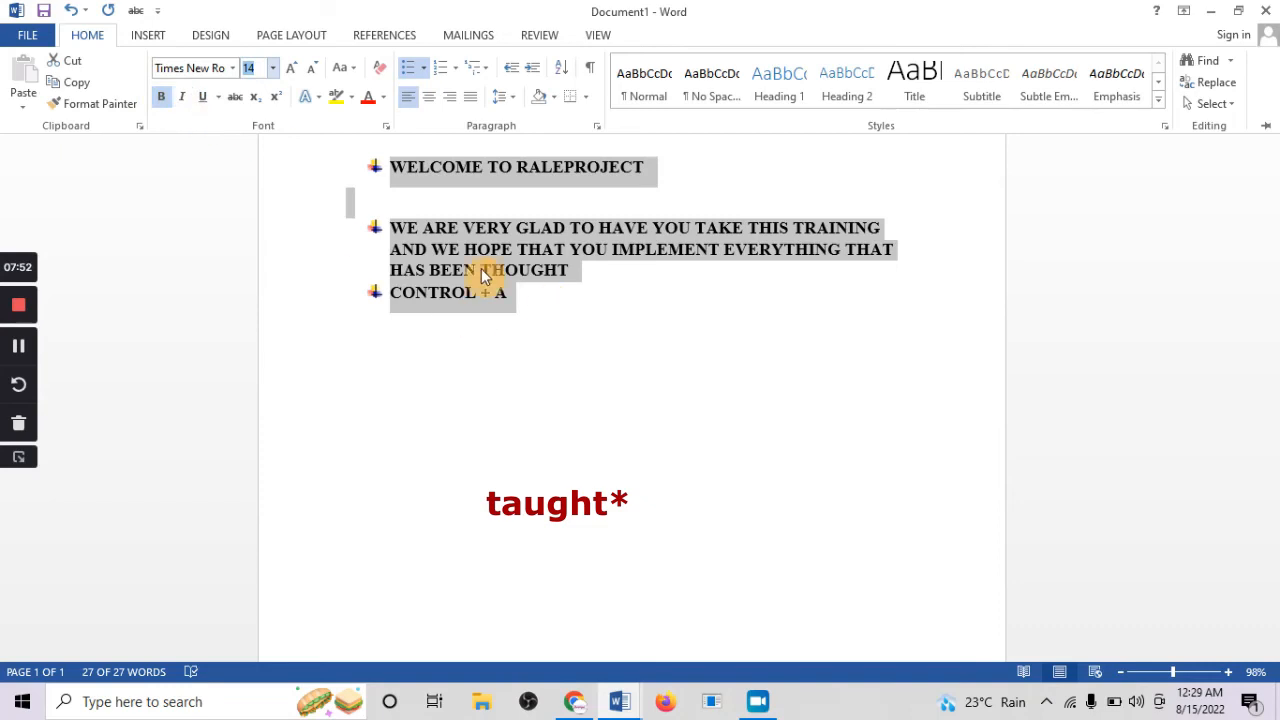
Italicize the whole bulleted text and remove the italics again
{"action": "left_click", "coordinate": [183, 100]}
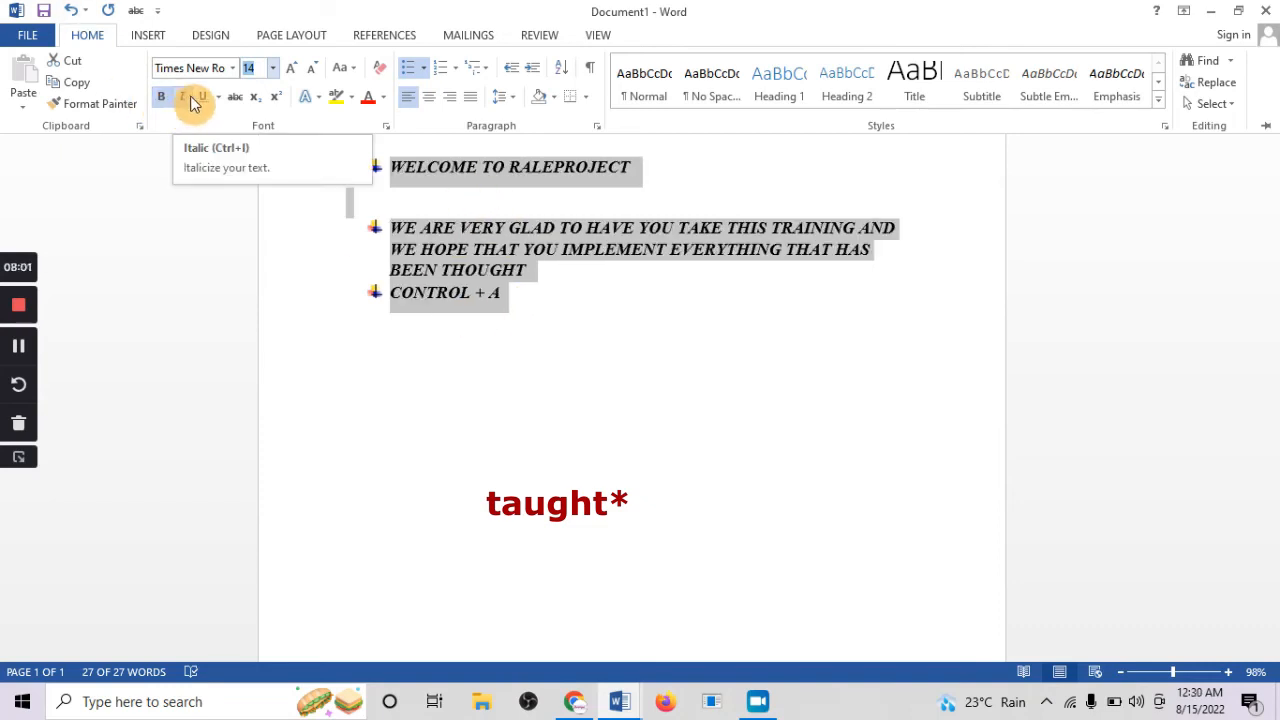
{"action": "left_click", "coordinate": [189, 106]}
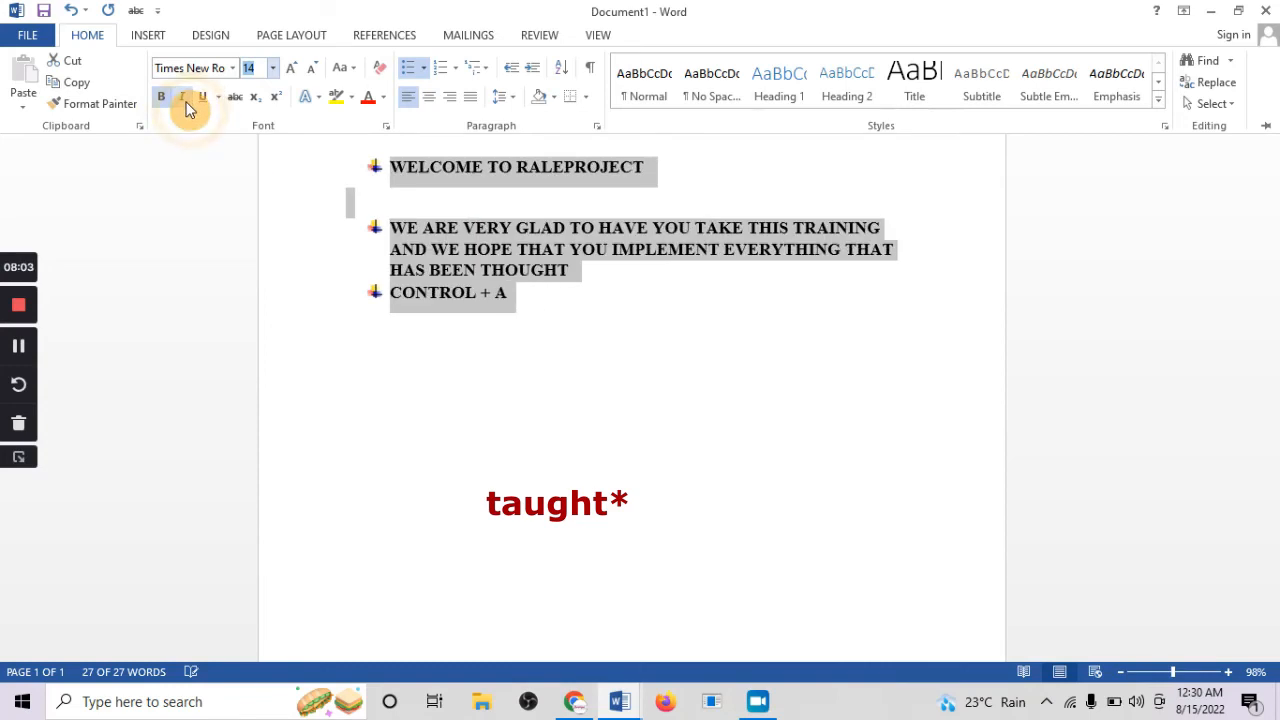
{"action": "left_click", "coordinate": [189, 106]}
{"action": "left_click", "coordinate": [189, 106]}
Try underline and strikethrough on the whole bulleted text, switching both effects off again
{"action": "left_click", "coordinate": [198, 102]}
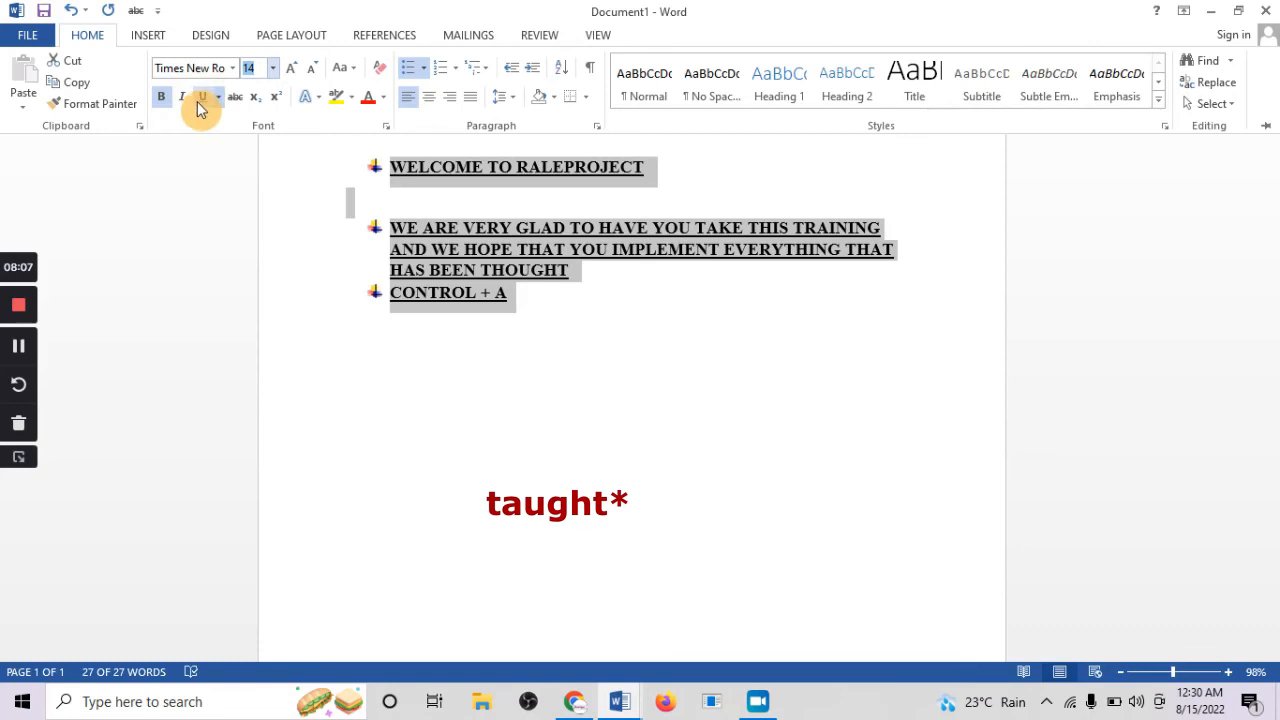
{"action": "left_click", "coordinate": [234, 104]}
{"action": "left_click", "coordinate": [230, 103]}
{"action": "left_click", "coordinate": [205, 100]}
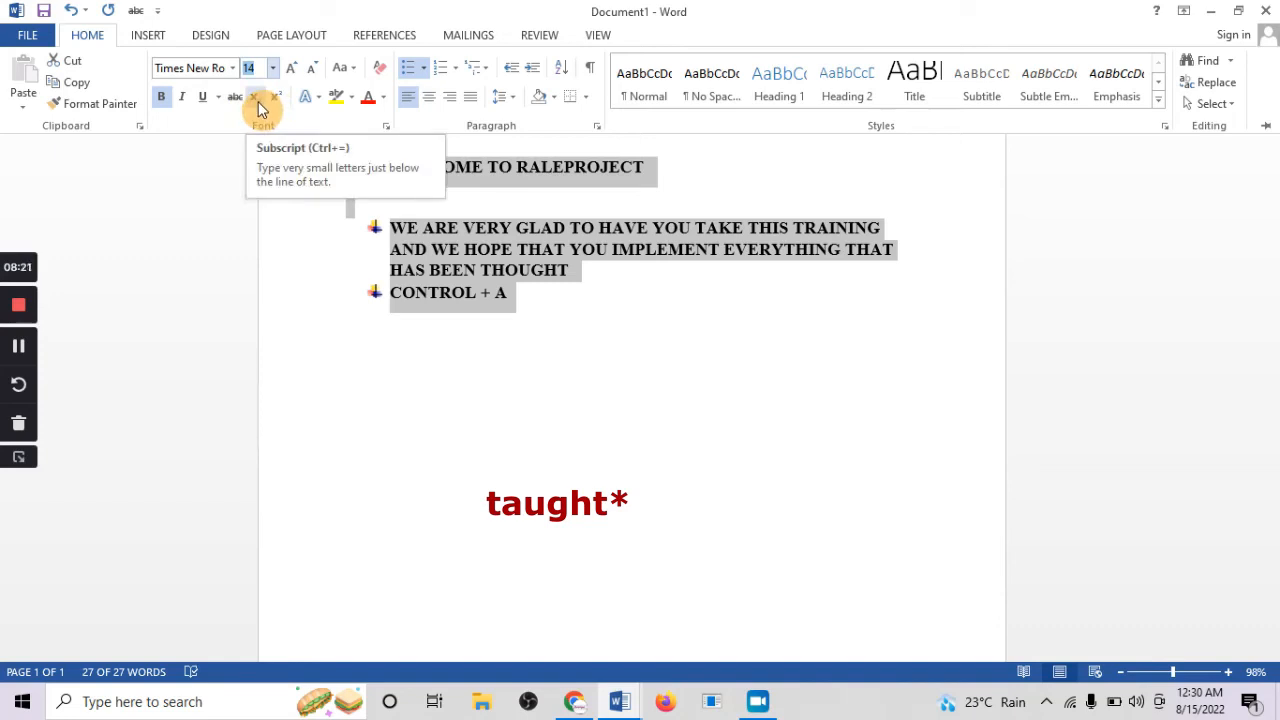
Try subscript and superscript on the final T of RALEPROJECT, switching both effects off again
{"action": "left_click", "coordinate": [653, 177]}
{"action": "left_click", "coordinate": [641, 168]}
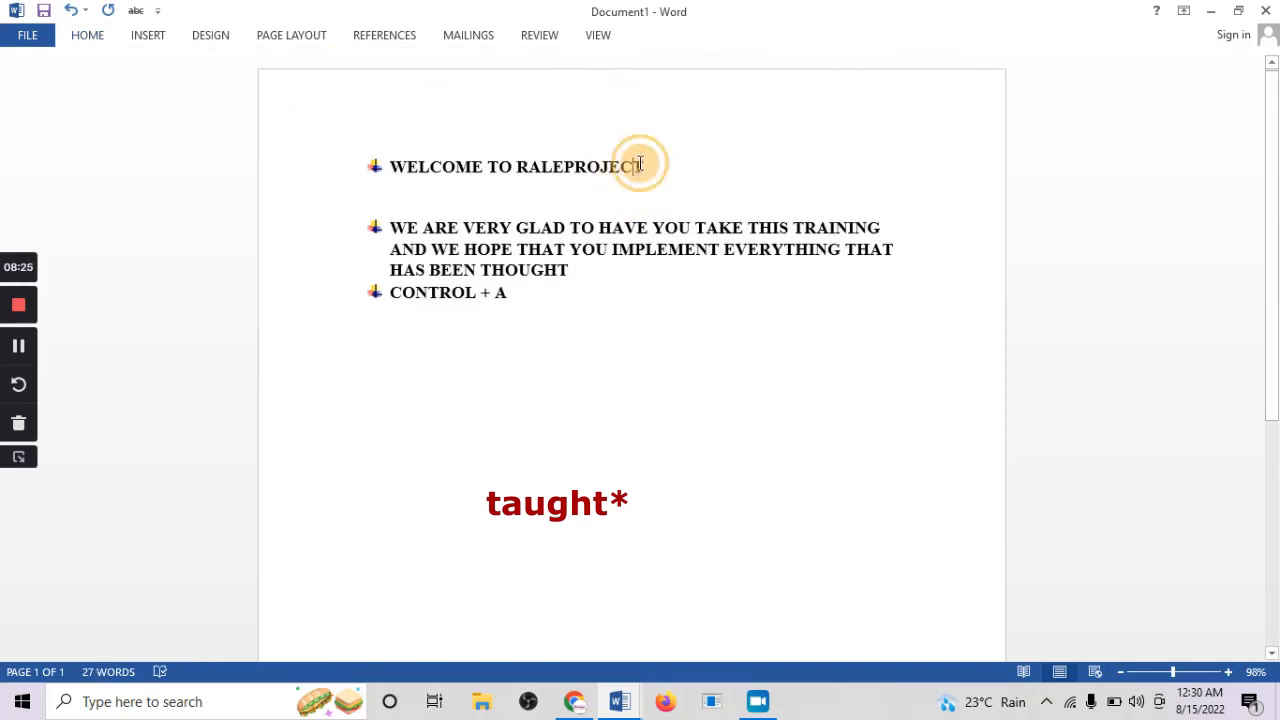
{"action": "left_click_drag", "start_coordinate": [637, 170], "coordinate": [642, 171]}
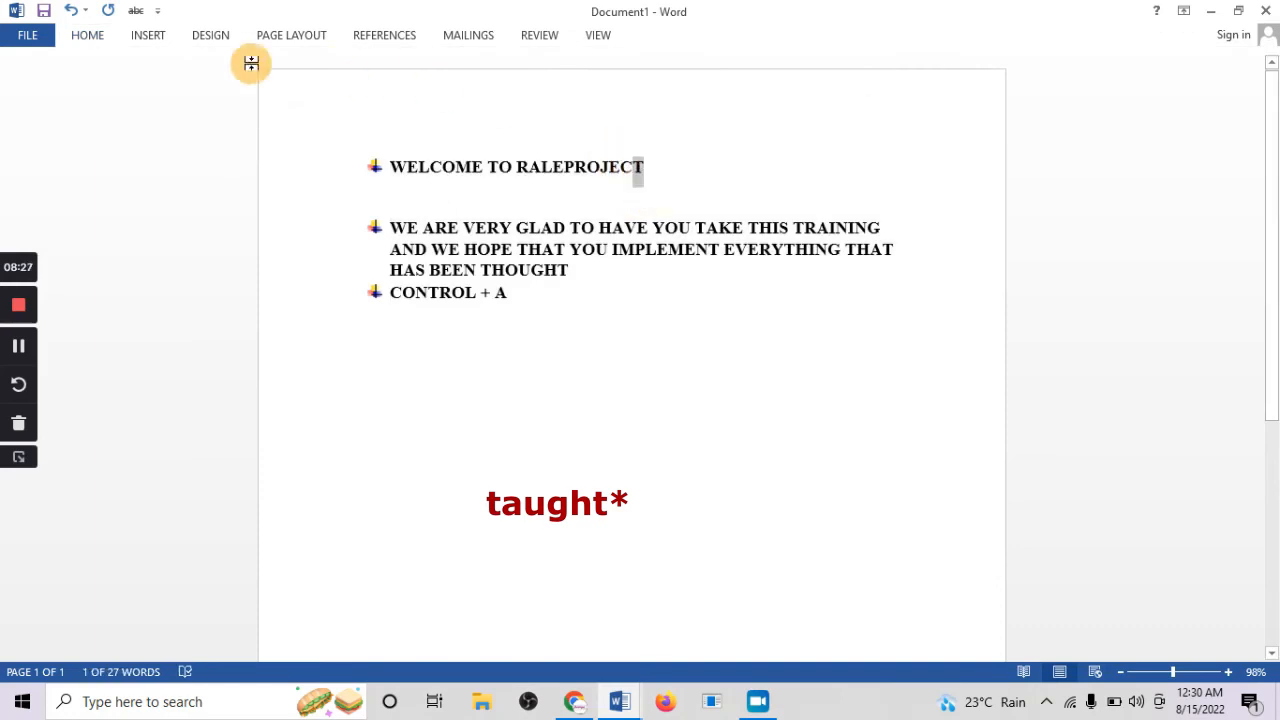
{"action": "left_click", "coordinate": [86, 35]}
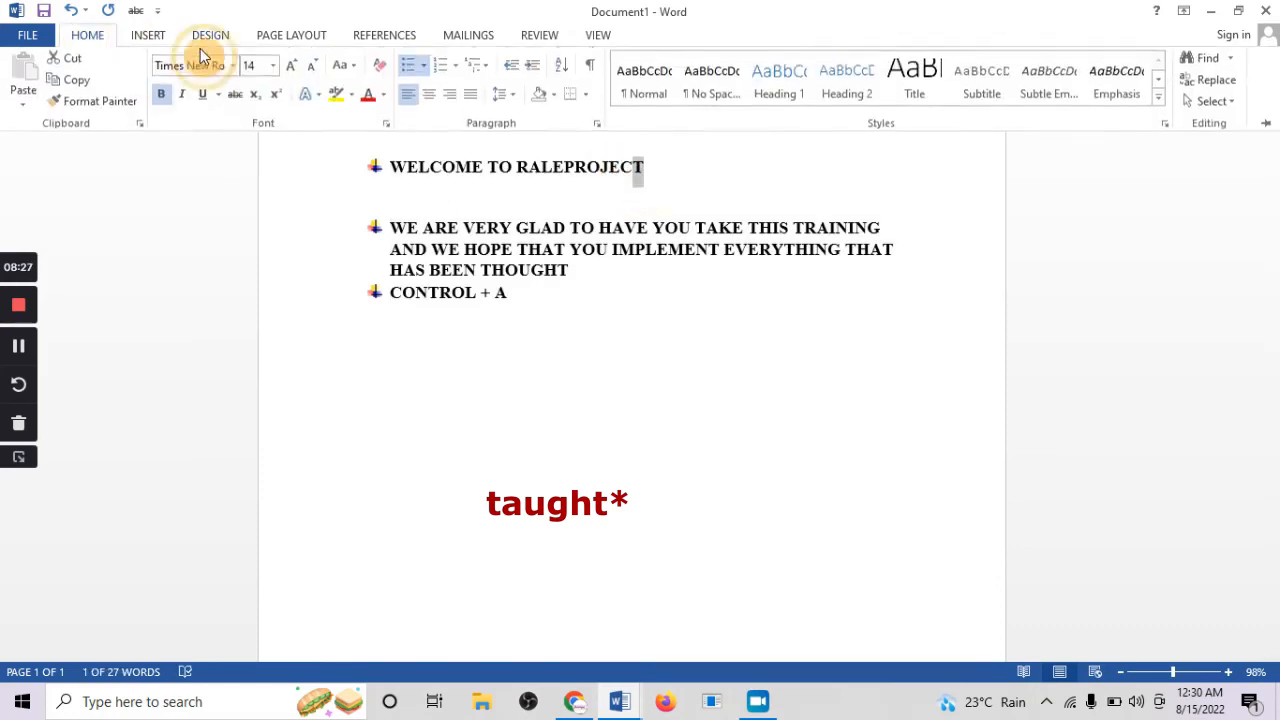
{"action": "left_click", "coordinate": [256, 100]}
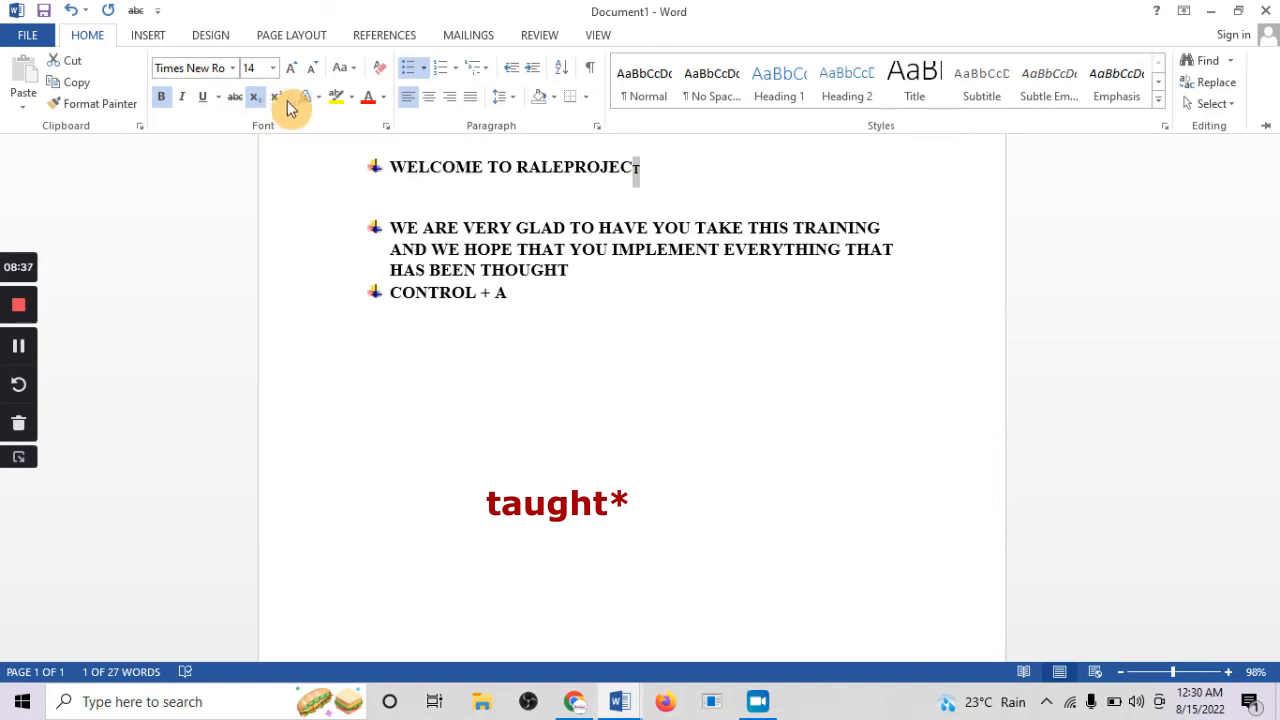
{"action": "left_click", "coordinate": [280, 104]}
{"action": "left_click", "coordinate": [261, 102]}
{"action": "left_click", "coordinate": [280, 103]}
{"action": "left_click", "coordinate": [258, 104]}
{"action": "left_click", "coordinate": [279, 101]}
{"action": "left_click", "coordinate": [284, 103]}
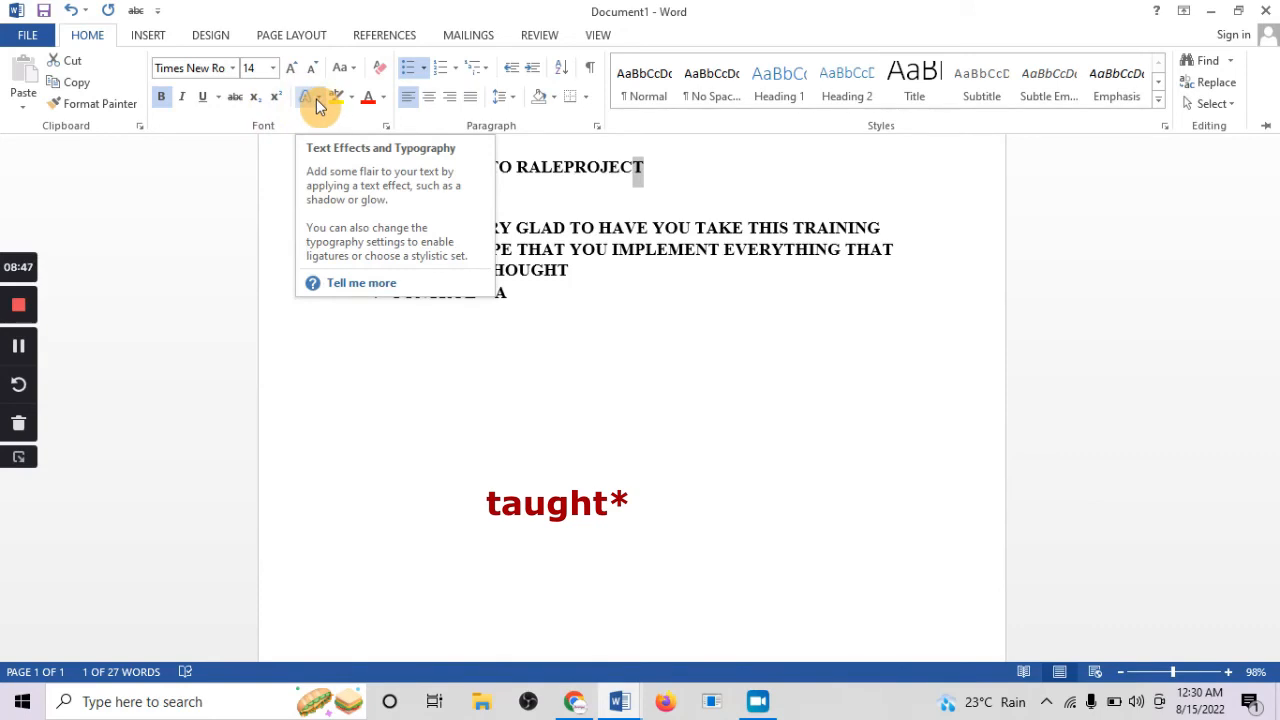
Apply the gold filled text effect to the line WELCOME TO RALEPROJECT
{"action": "key", "text": "ctrl+F1"}
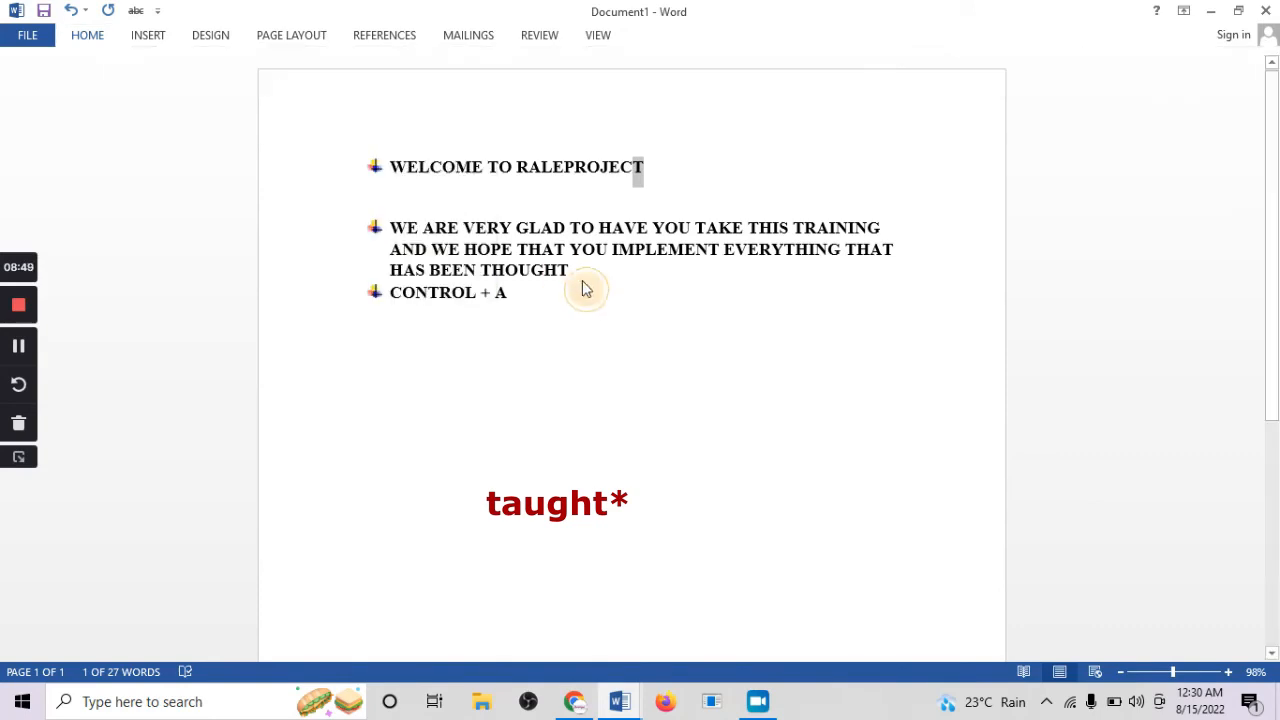
{"action": "left_click_drag", "start_coordinate": [662, 180], "coordinate": [349, 163]}
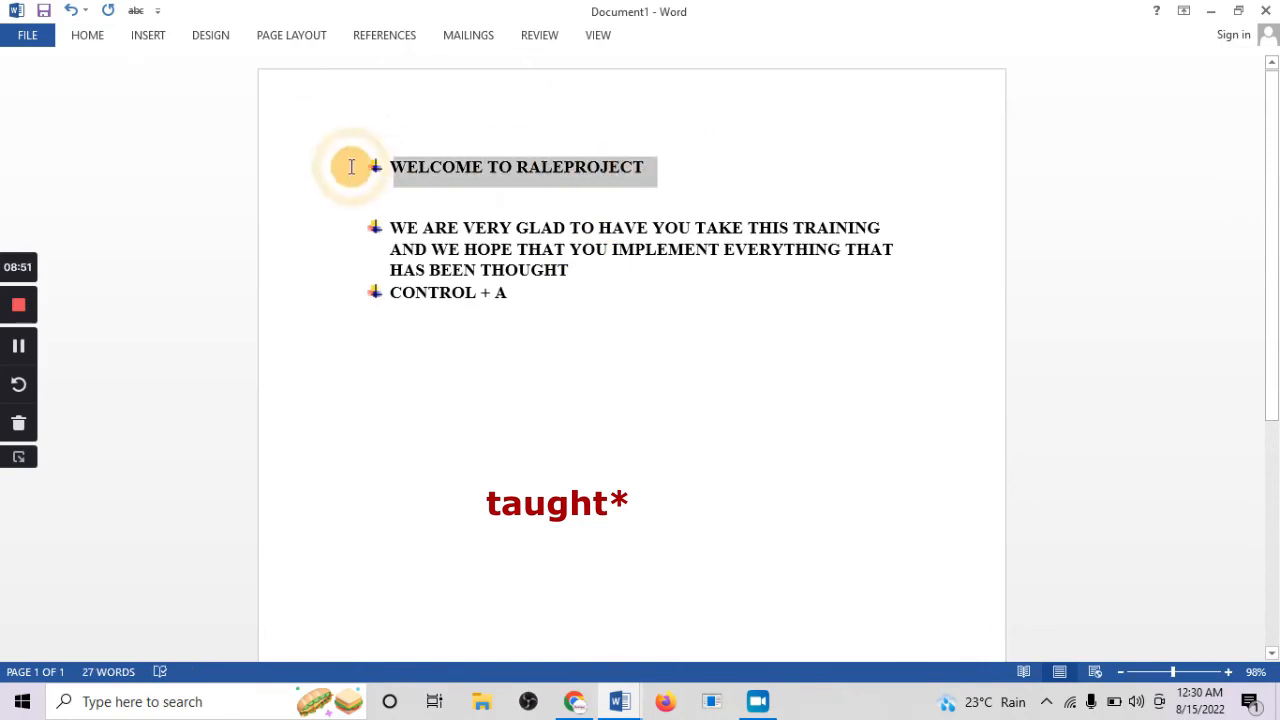
{"action": "left_click", "coordinate": [112, 37]}
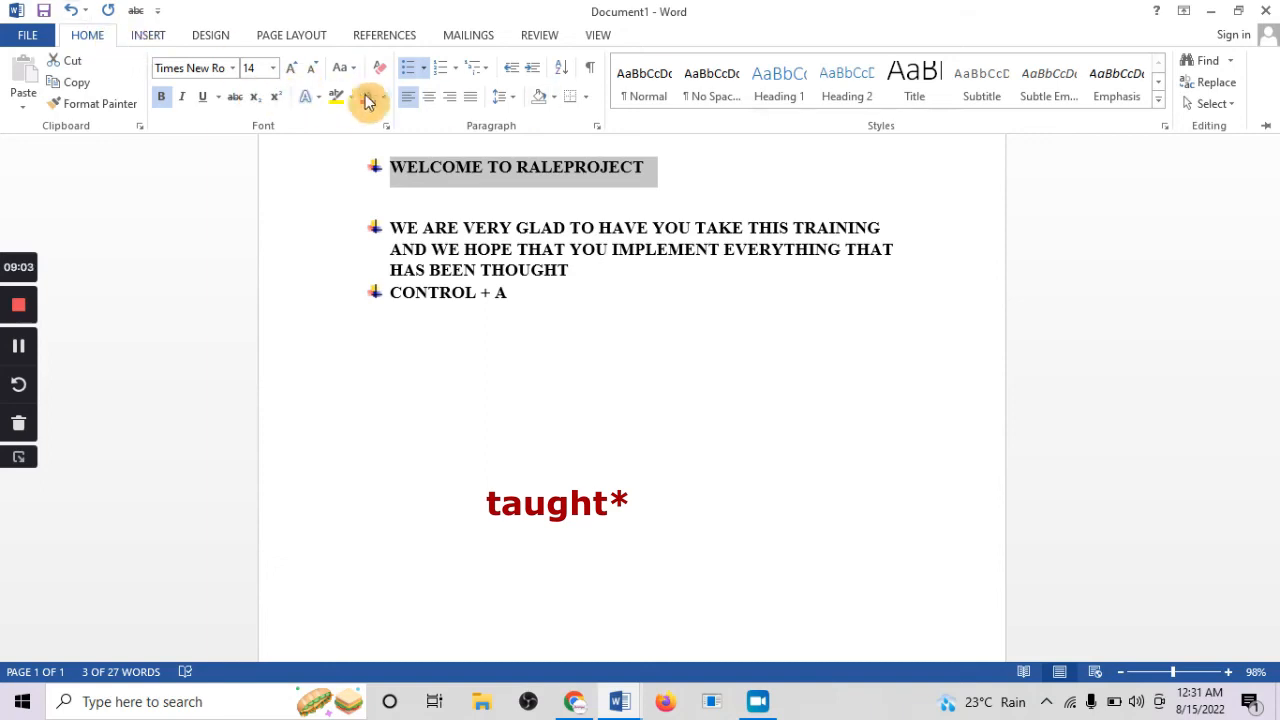
{"action": "left_click", "coordinate": [320, 100]}
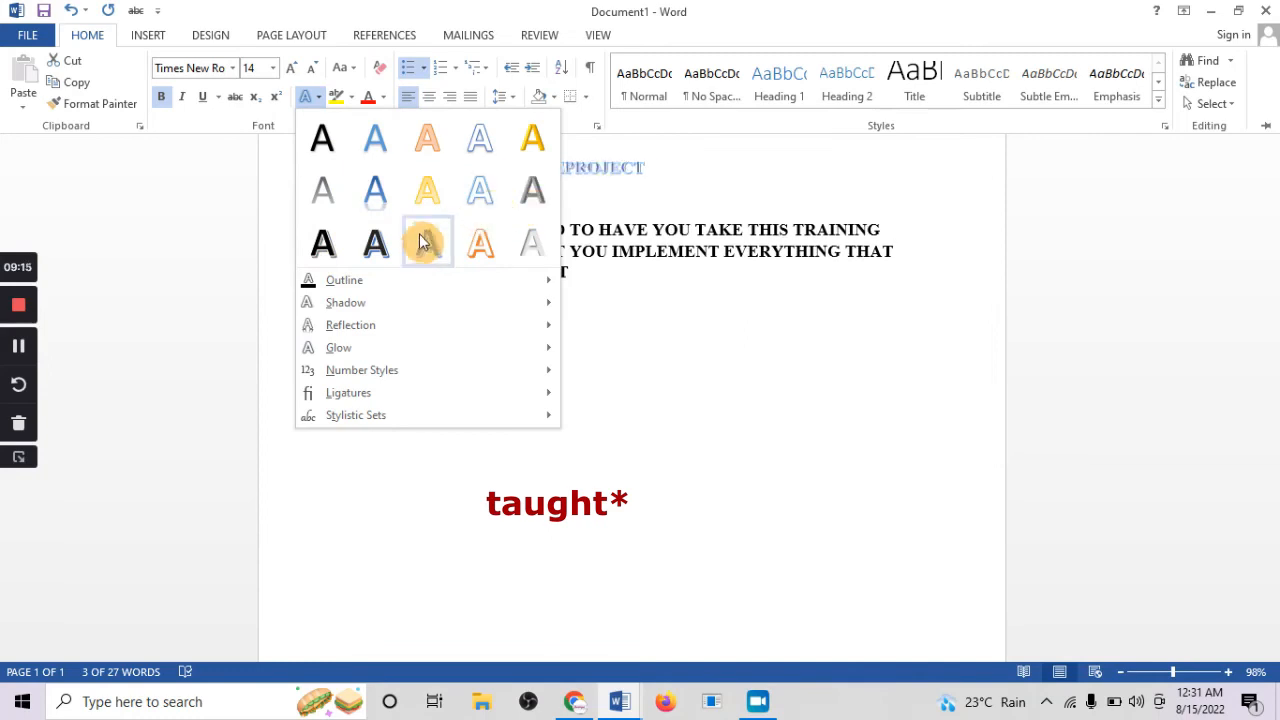
{"action": "left_click", "coordinate": [533, 147]}
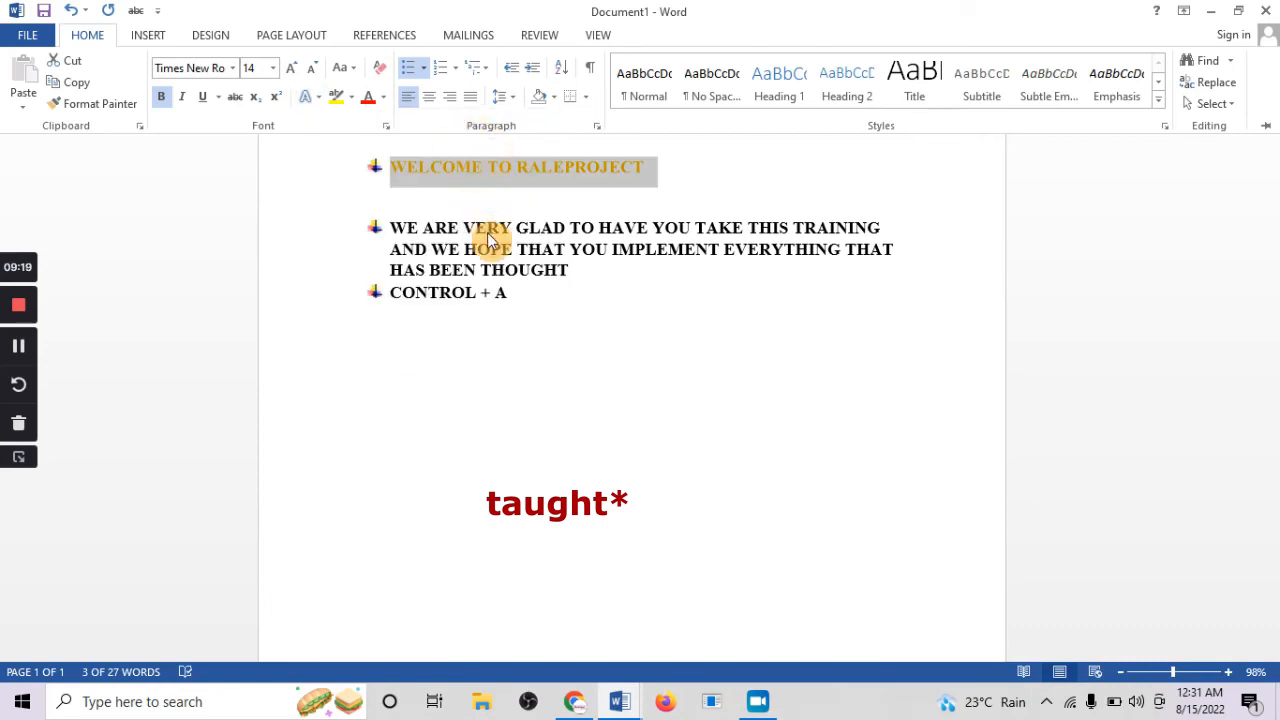
Highlight the line WELCOME TO RALEPROJECT in dark blue
{"action": "left_click", "coordinate": [351, 100]}
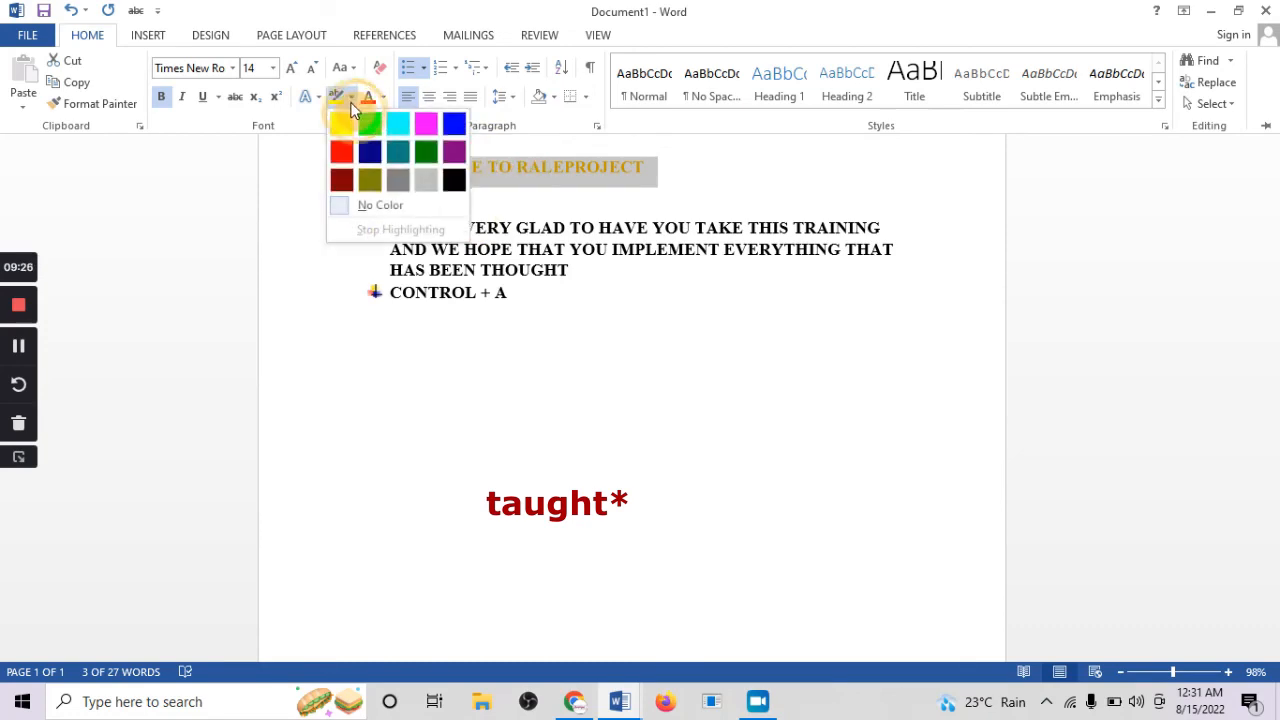
{"action": "left_click", "coordinate": [375, 149]}
{"action": "left_click", "coordinate": [404, 146]}
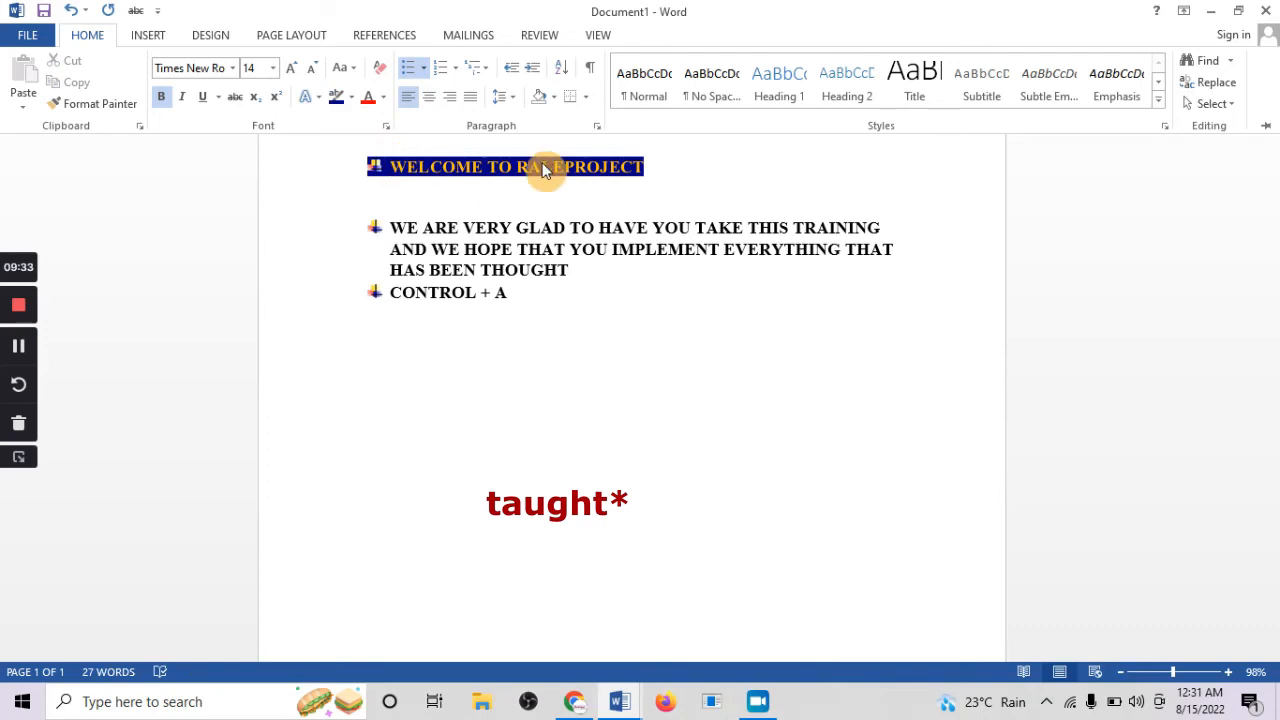
View the font colours available for the line WELCOME TO RALEPROJECT without applying any
{"action": "left_click", "coordinate": [383, 97]}
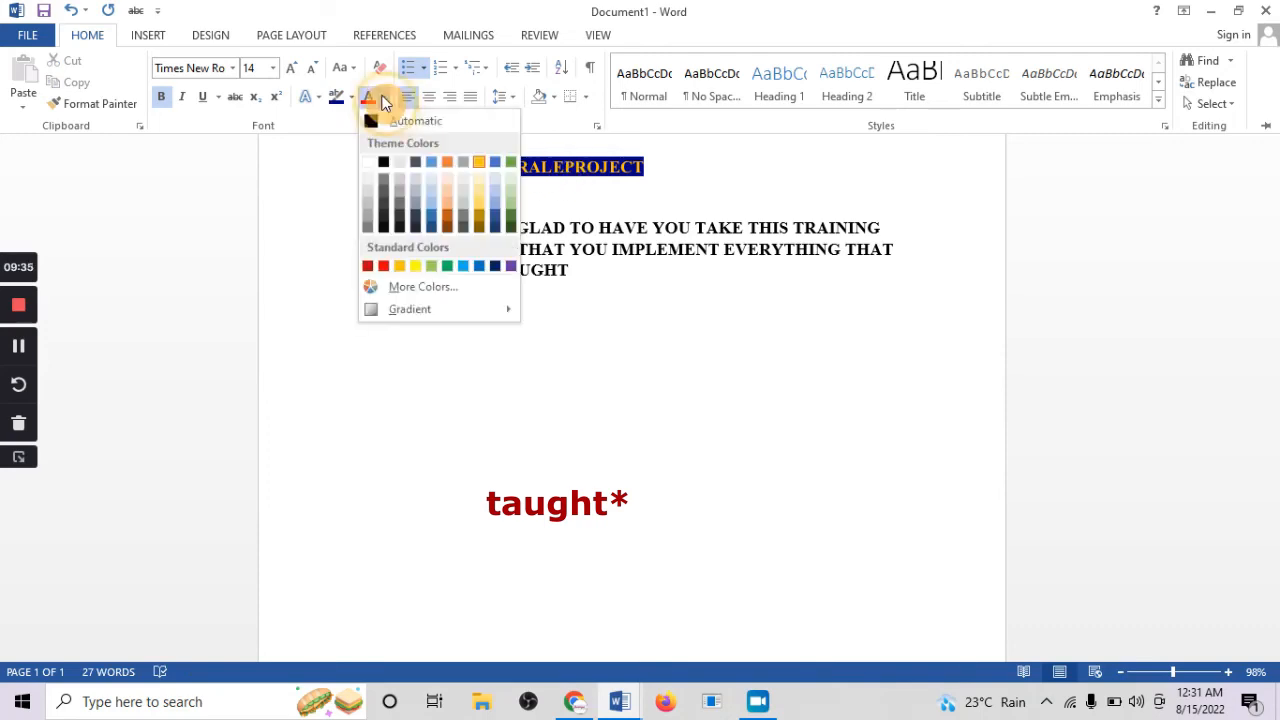
{"action": "left_click", "coordinate": [314, 171]}
{"action": "left_click", "coordinate": [540, 185]}
{"action": "left_click_drag", "start_coordinate": [680, 168], "coordinate": [334, 166]}
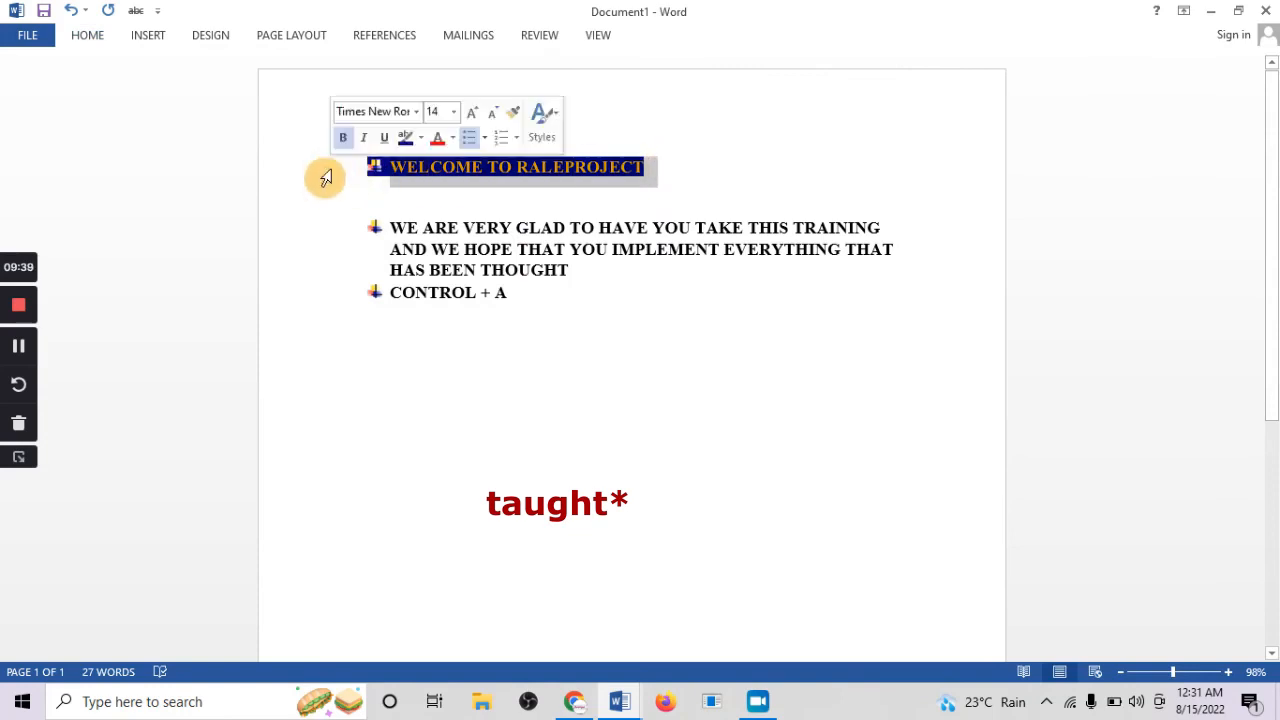
{"action": "left_click", "coordinate": [87, 35]}
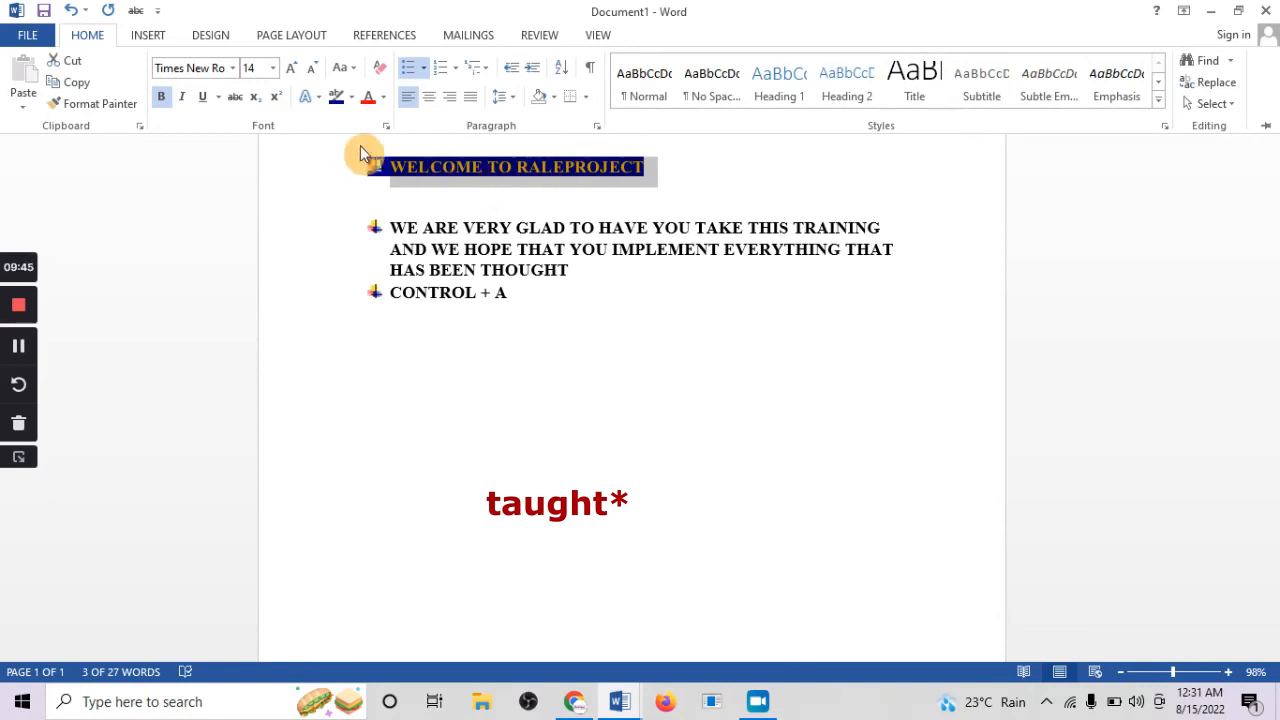
{"action": "left_click", "coordinate": [384, 96]}
Change the font colour of the paragraph starting WE ARE VERY GLAD to red
{"action": "left_click", "coordinate": [580, 281]}
{"action": "left_click_drag", "start_coordinate": [571, 270], "coordinate": [357, 228]}
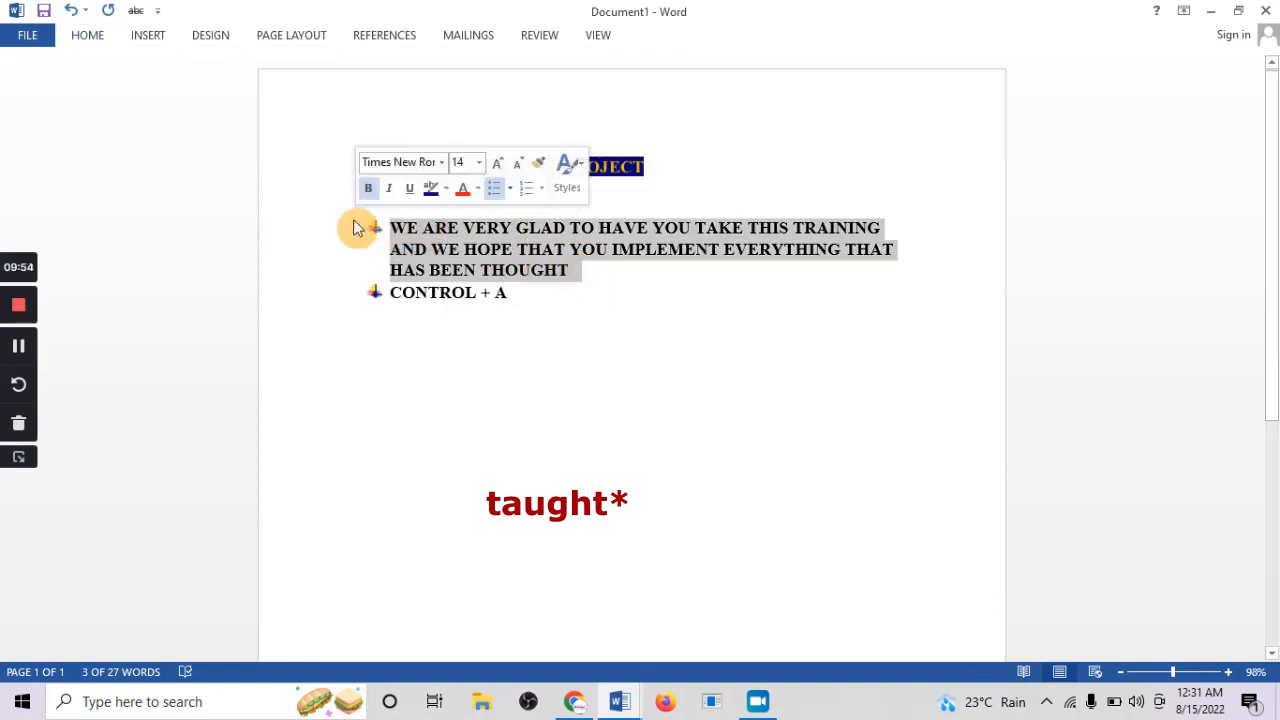
{"action": "left_click", "coordinate": [100, 35]}
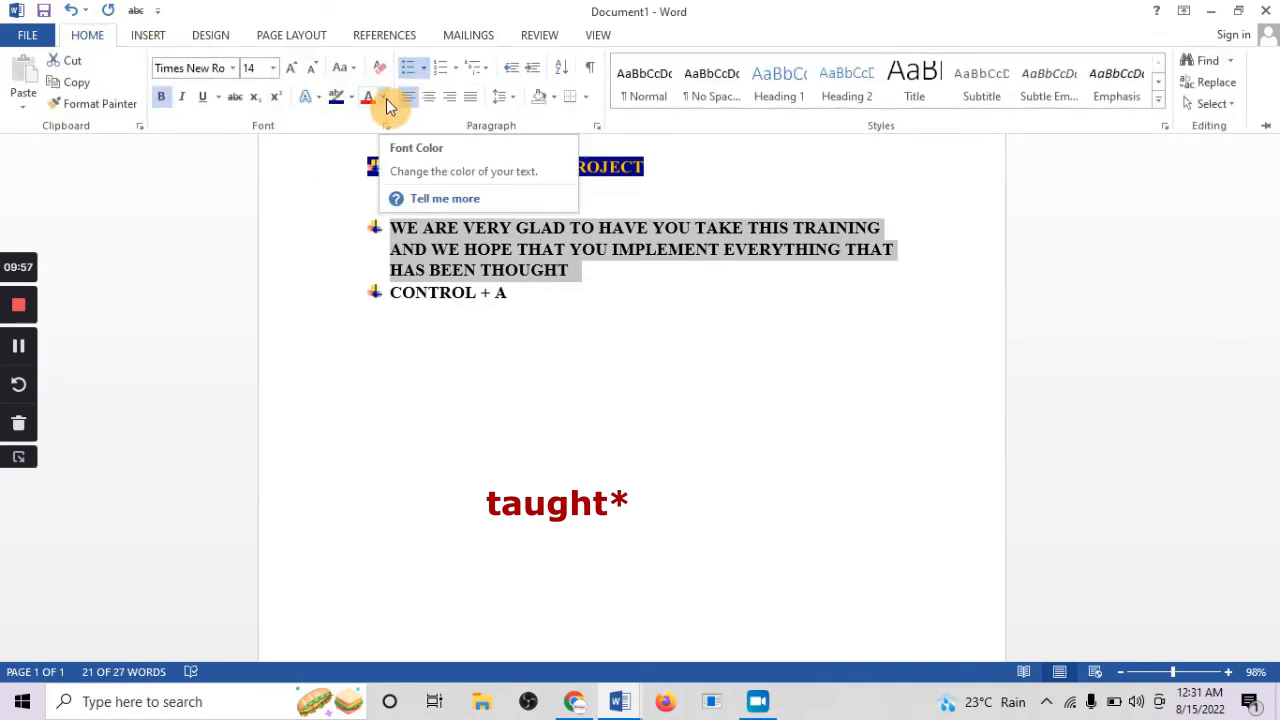
{"action": "left_click", "coordinate": [312, 100]}
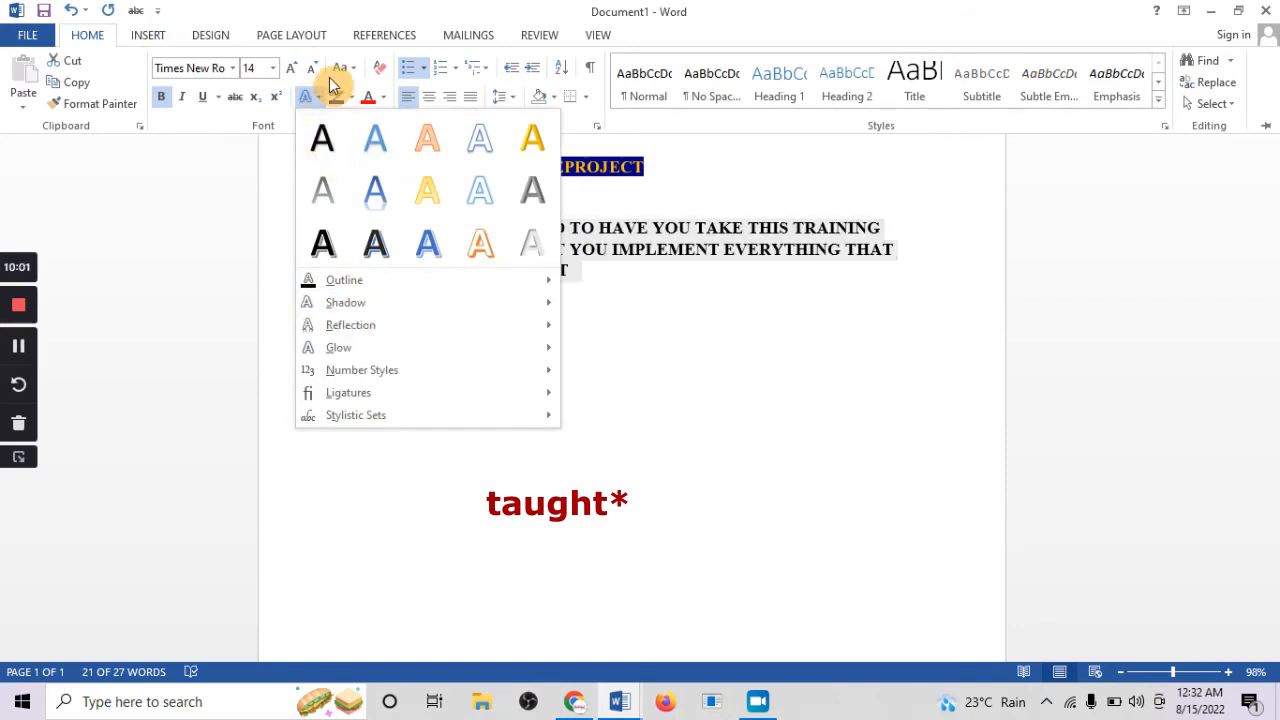
{"action": "left_click", "coordinate": [384, 98]}
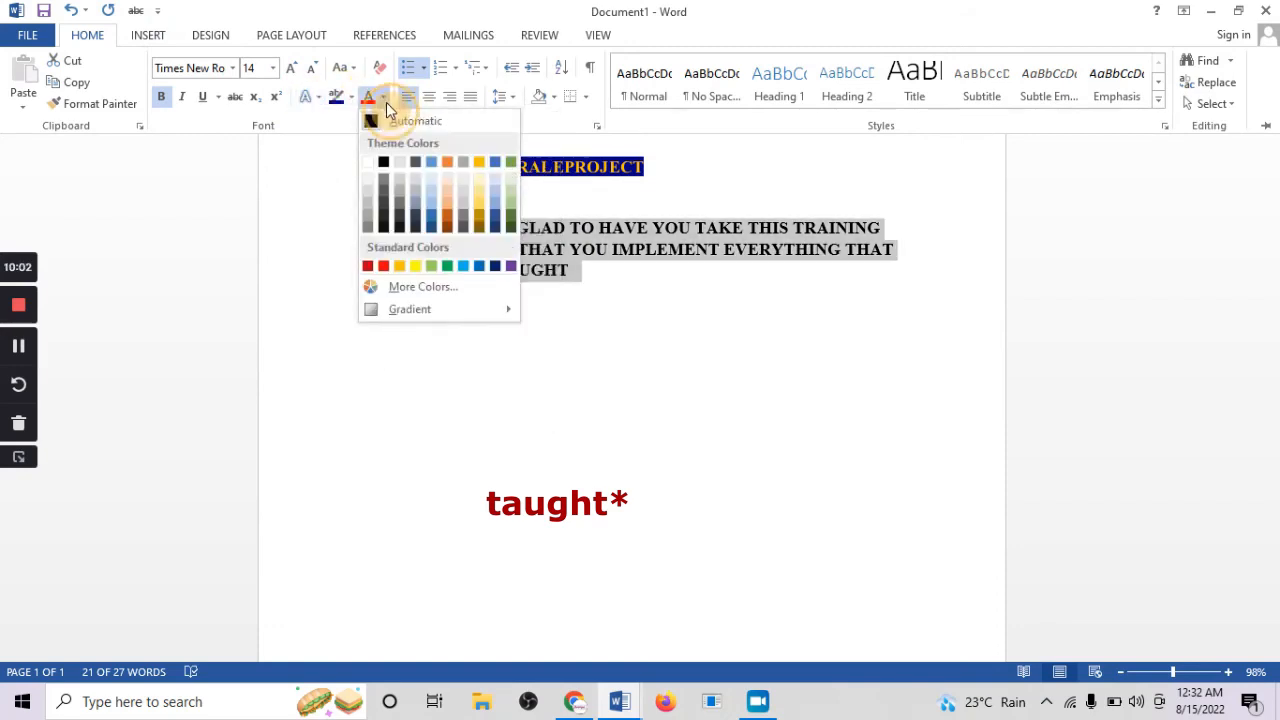
{"action": "left_click", "coordinate": [387, 265]}
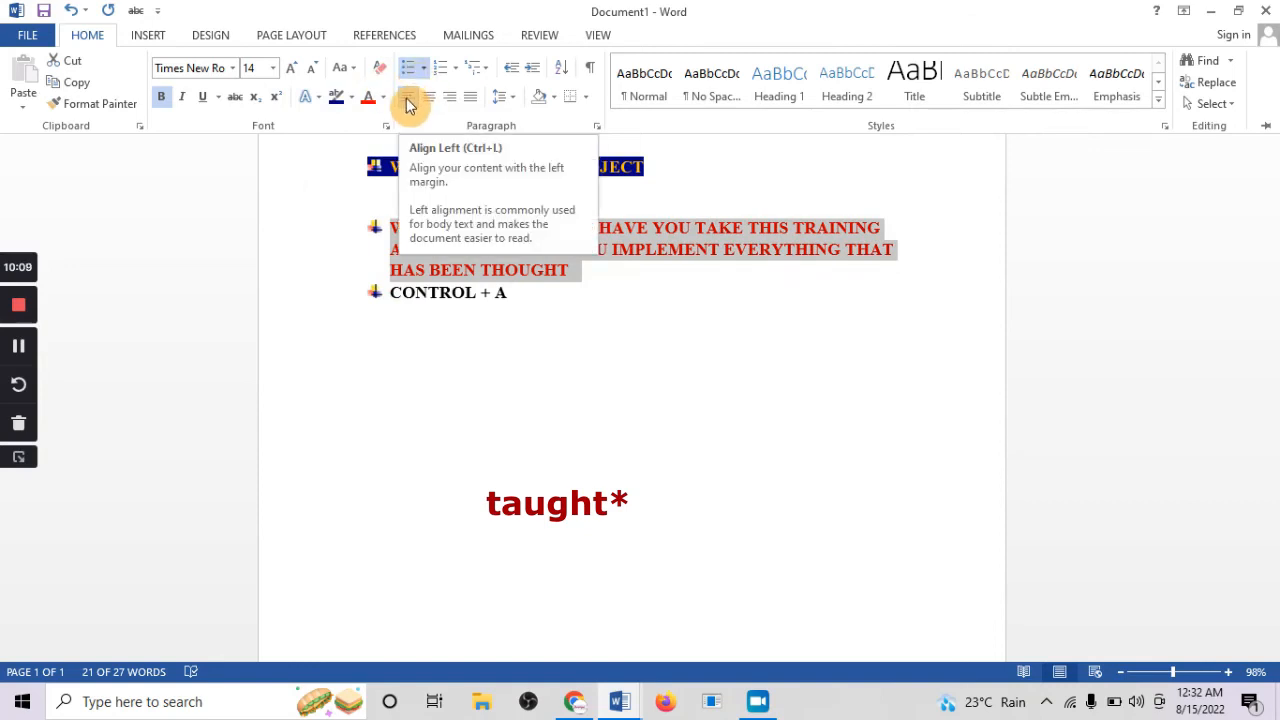
Try centre and right alignment on the whole text, and settle on justified alignment
{"action": "key", "text": "ctrl+F1"}
{"action": "key", "text": "ctrl+a"}
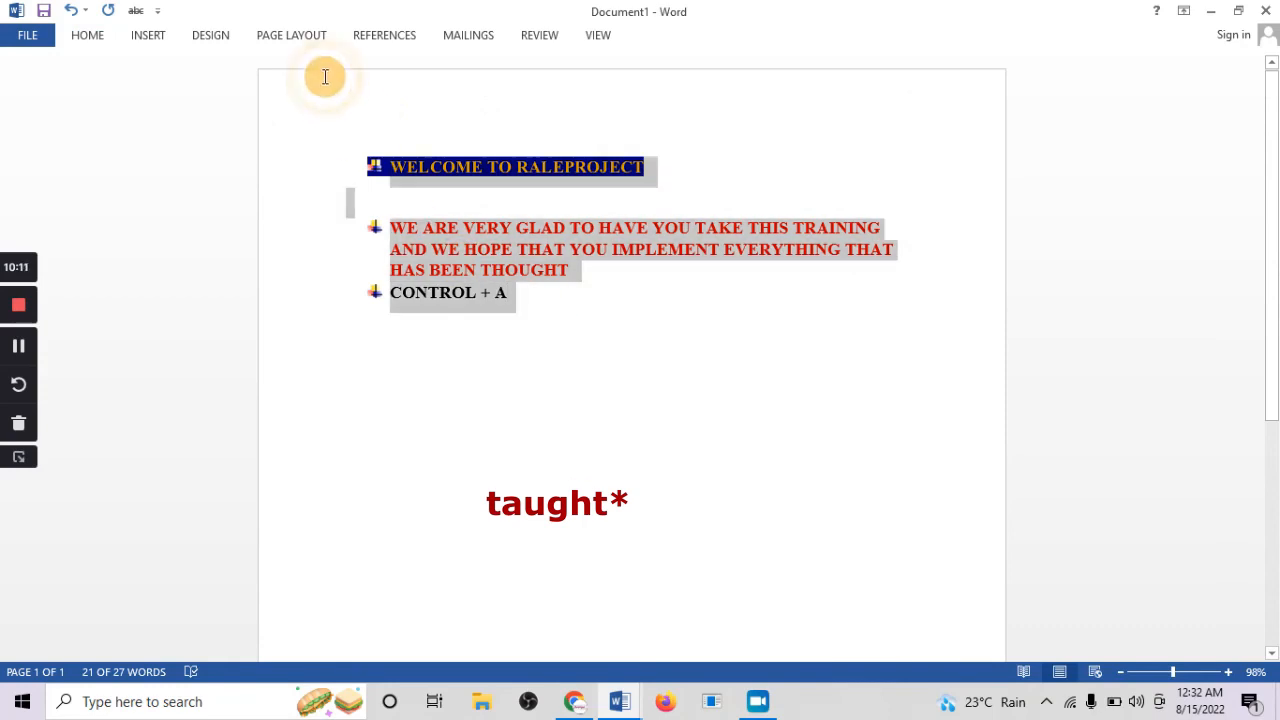
{"action": "left_click", "coordinate": [87, 38]}
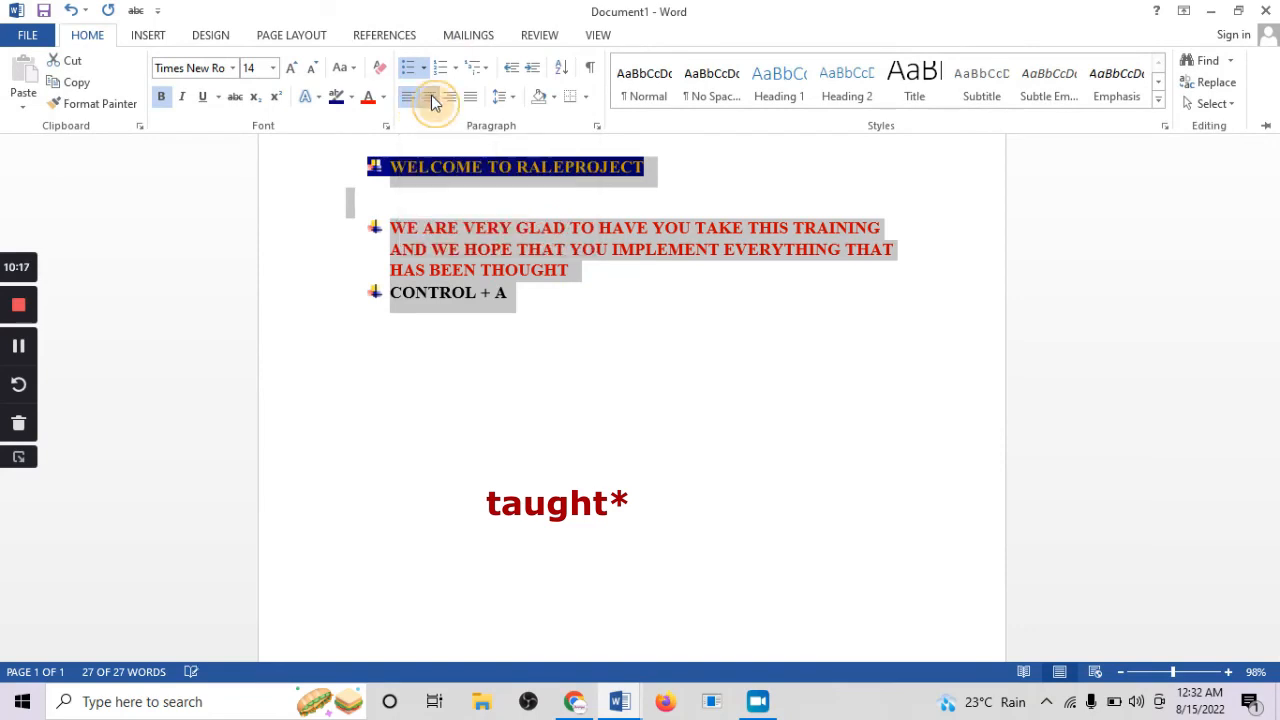
{"action": "left_click", "coordinate": [432, 101]}
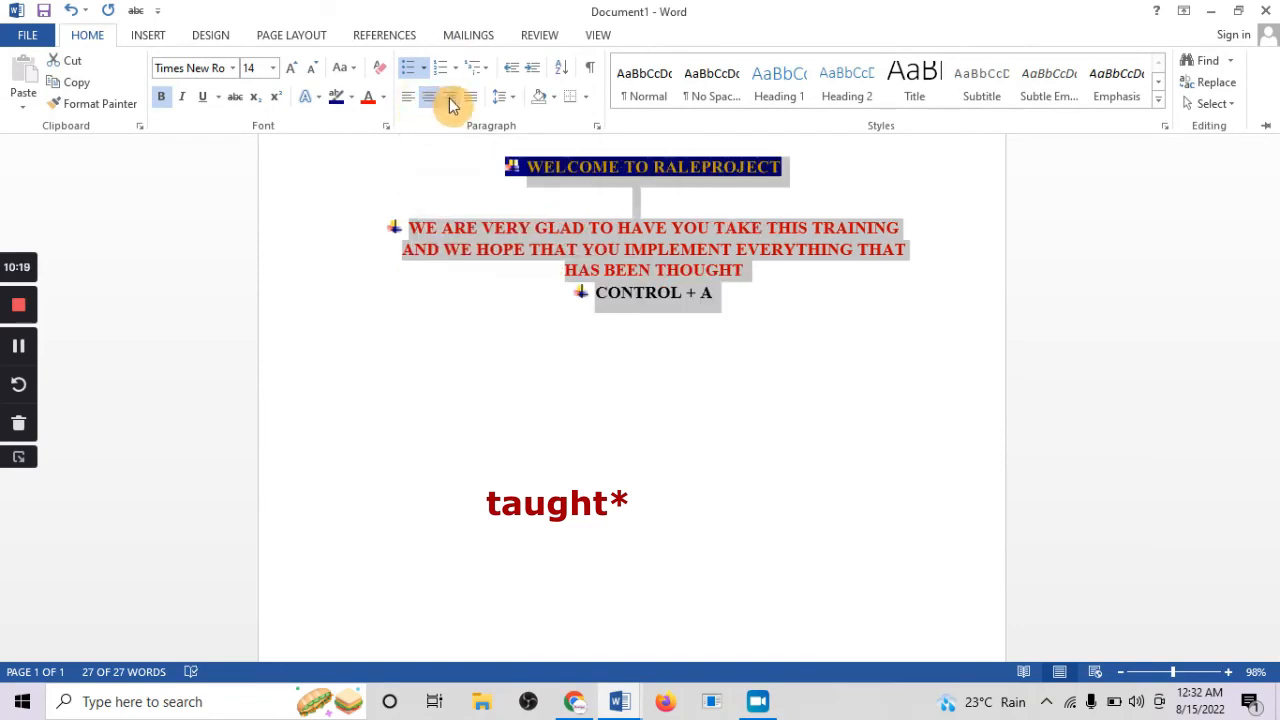
{"action": "left_click", "coordinate": [453, 101]}
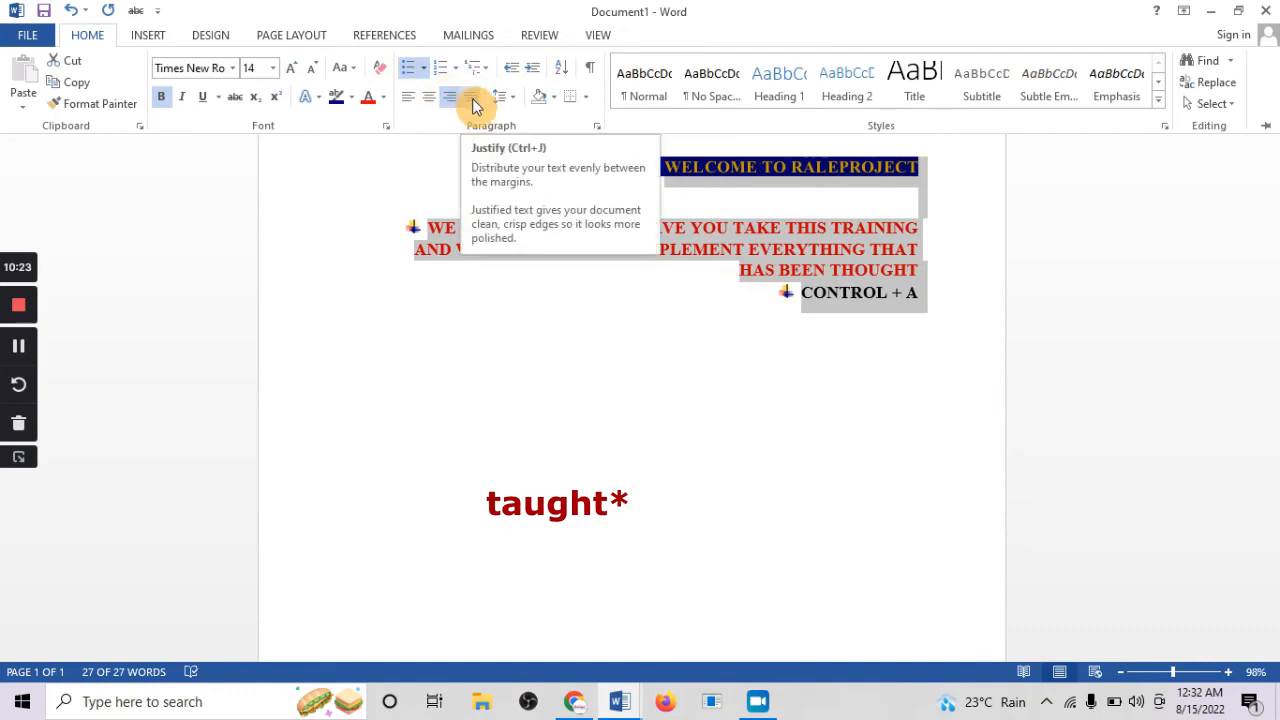
{"action": "left_click", "coordinate": [474, 99]}
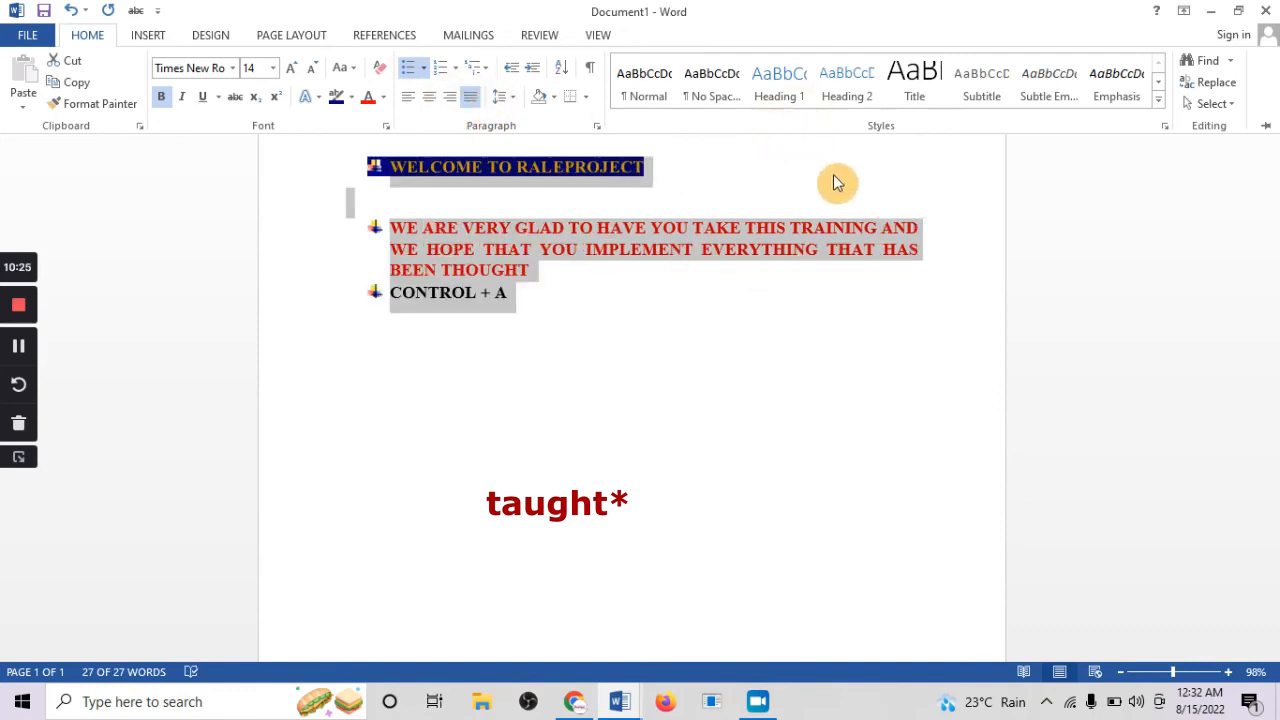
Preview the line spacing options and view the paragraph shading colours for the whole text without applying any
{"action": "left_click", "coordinate": [510, 103]}
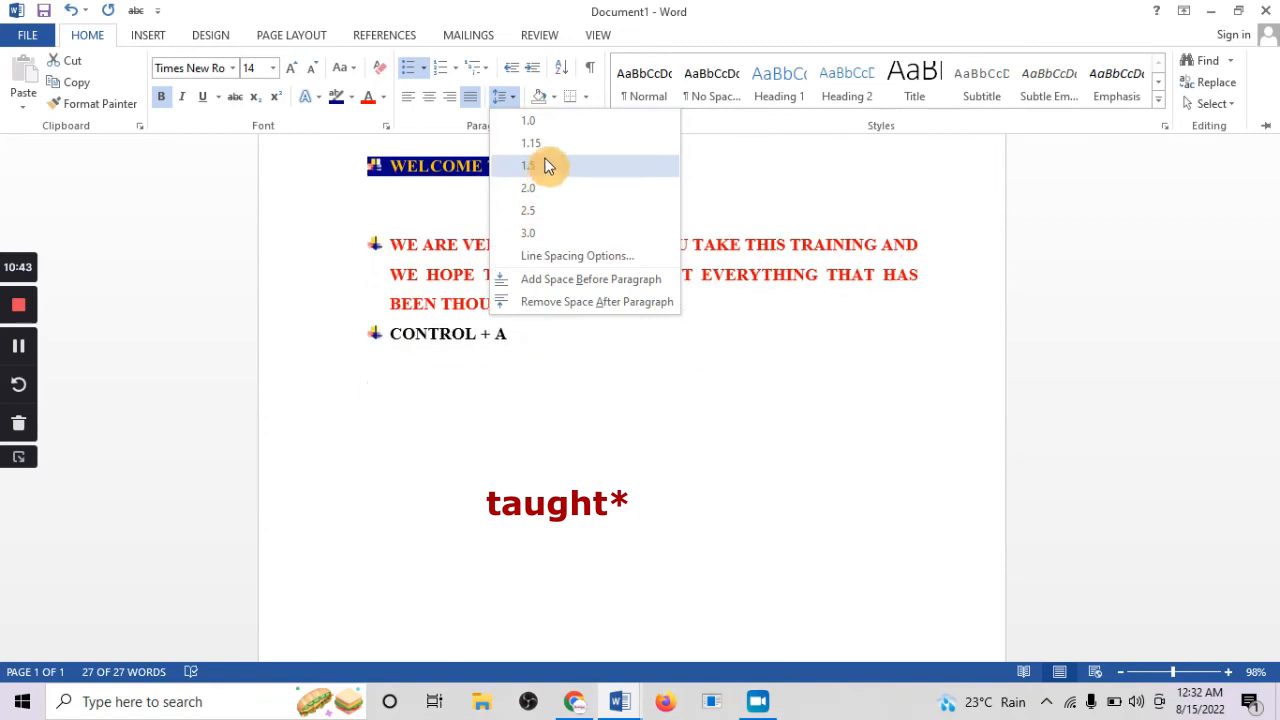
{"action": "left_click", "coordinate": [556, 98]}
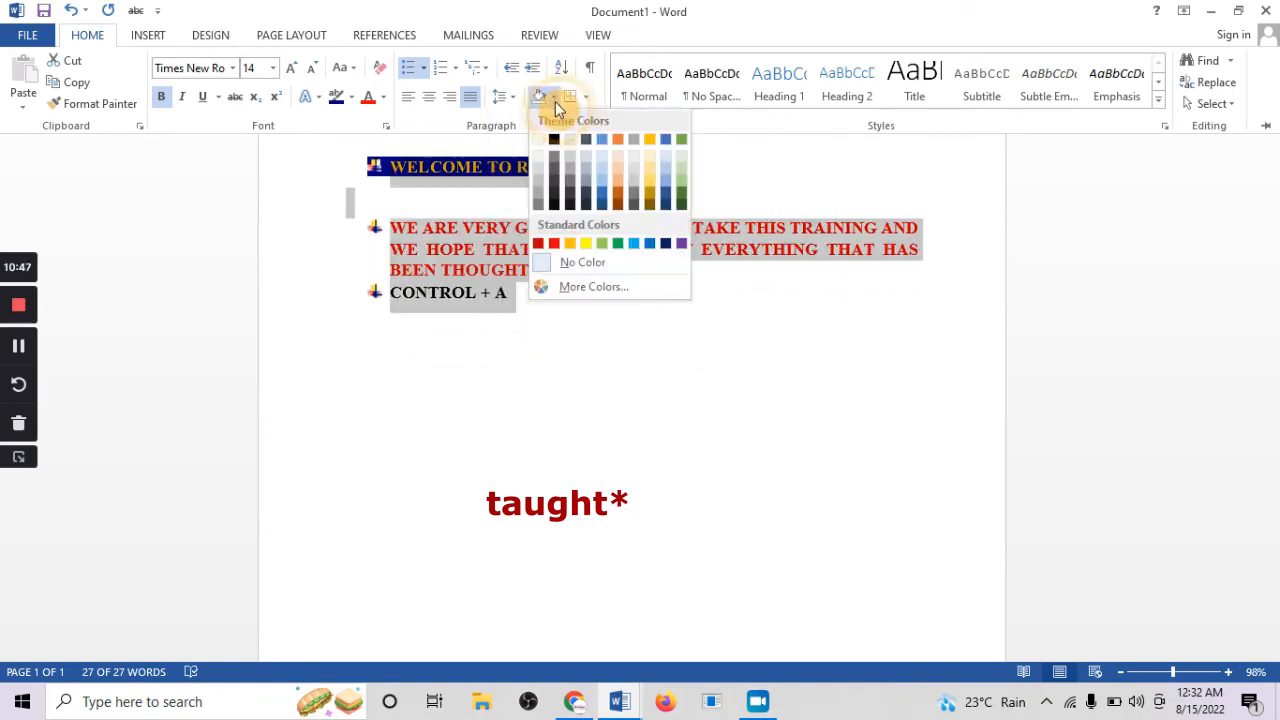
{"action": "left_click", "coordinate": [530, 393]}
Preview the shading colours on the paragraphs below the title and view the available border options without applying any
{"action": "key", "text": "ctrl+F1"}
{"action": "left_click_drag", "start_coordinate": [520, 298], "coordinate": [341, 179]}
{"action": "left_click", "coordinate": [87, 35]}
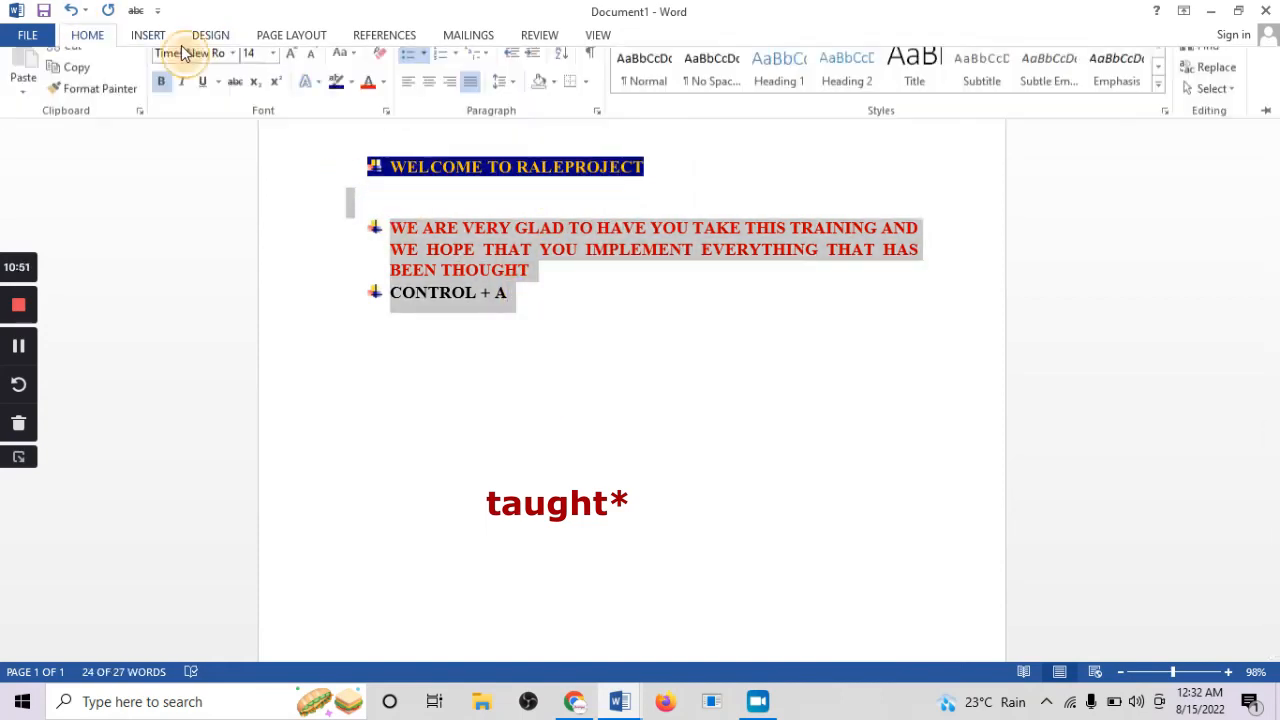
{"action": "left_click", "coordinate": [553, 97]}
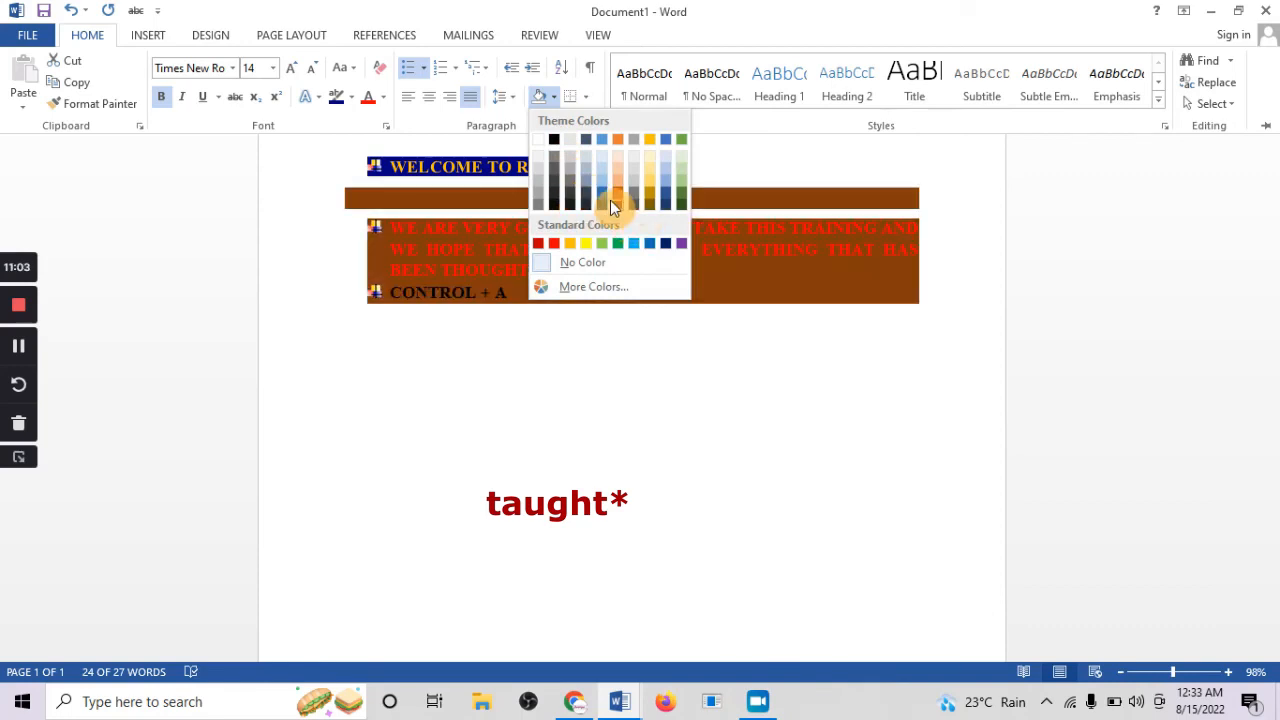
{"action": "left_click", "coordinate": [585, 97]}
{"action": "left_click", "coordinate": [585, 97]}
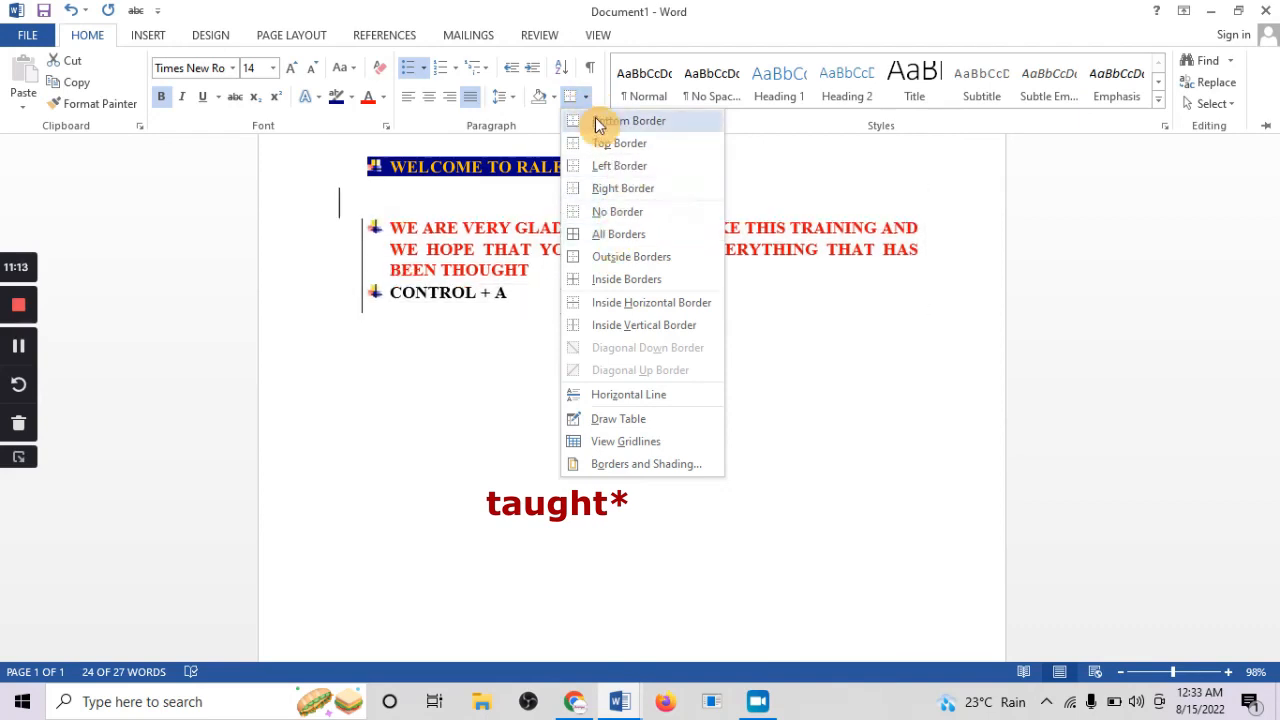
{"action": "left_click", "coordinate": [586, 98]}
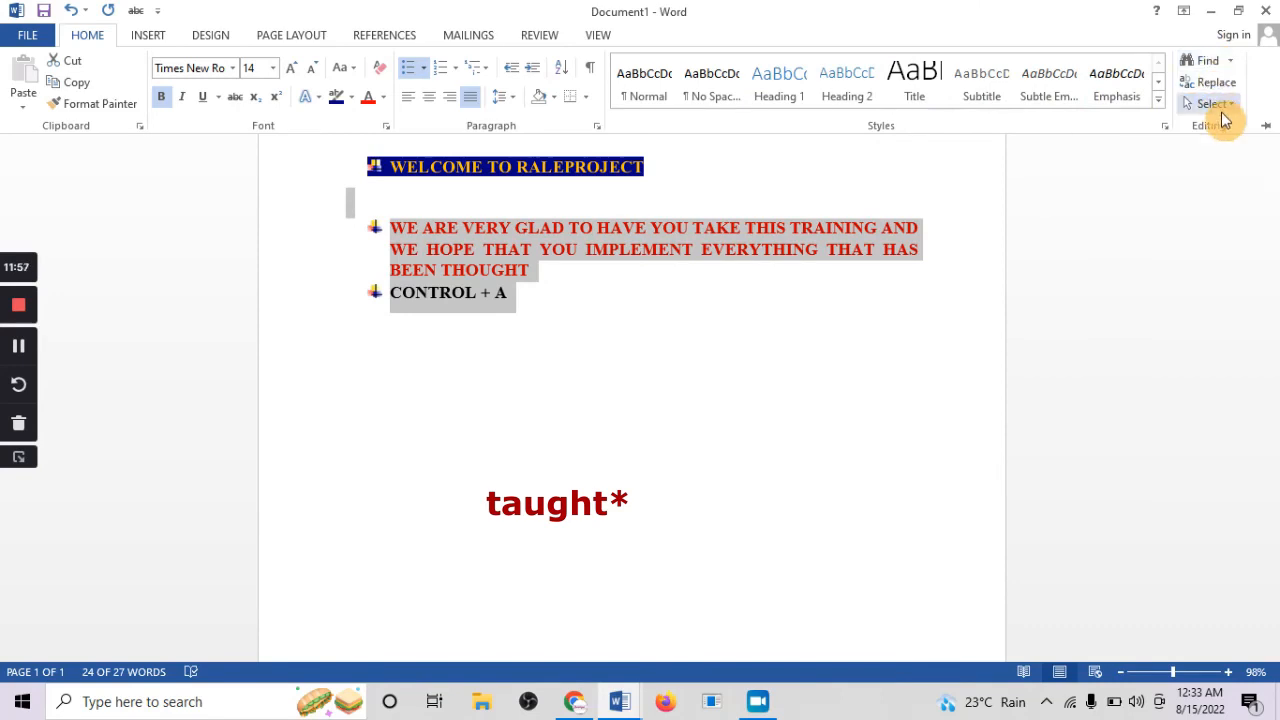
Search the document for the word HOPE
{"action": "left_click", "coordinate": [1233, 63]}
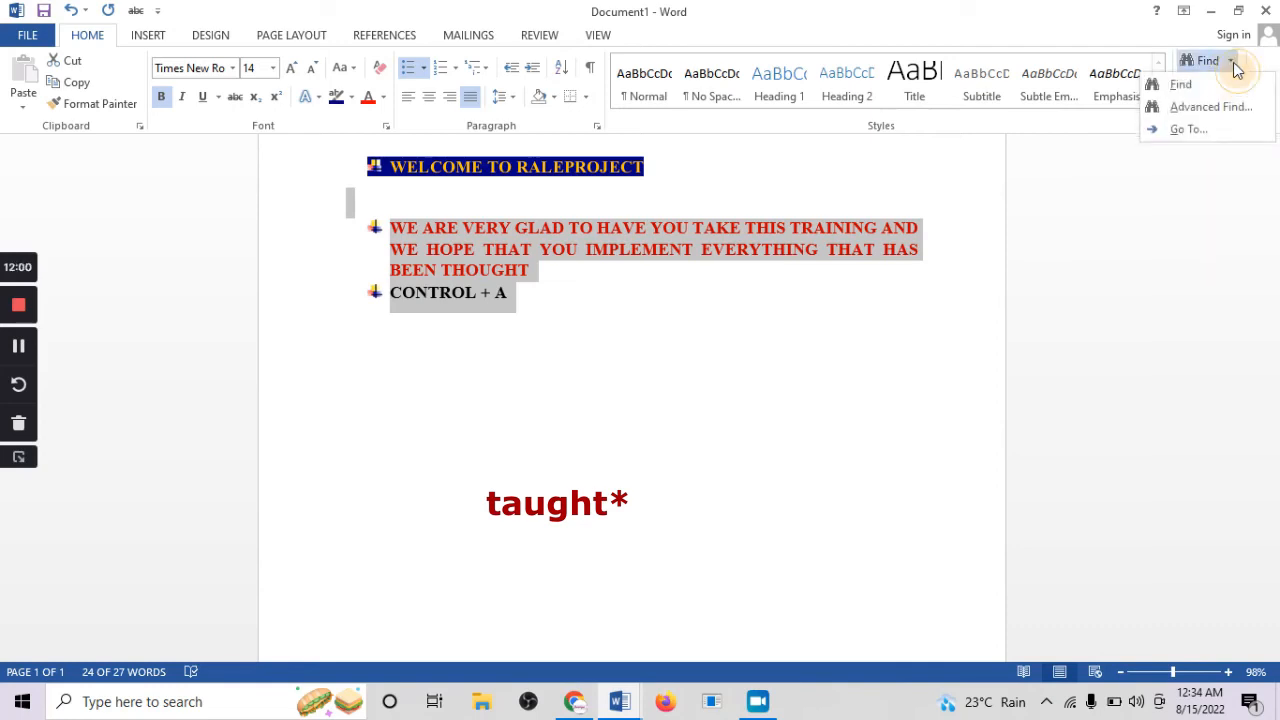
{"action": "left_click", "coordinate": [1186, 94]}
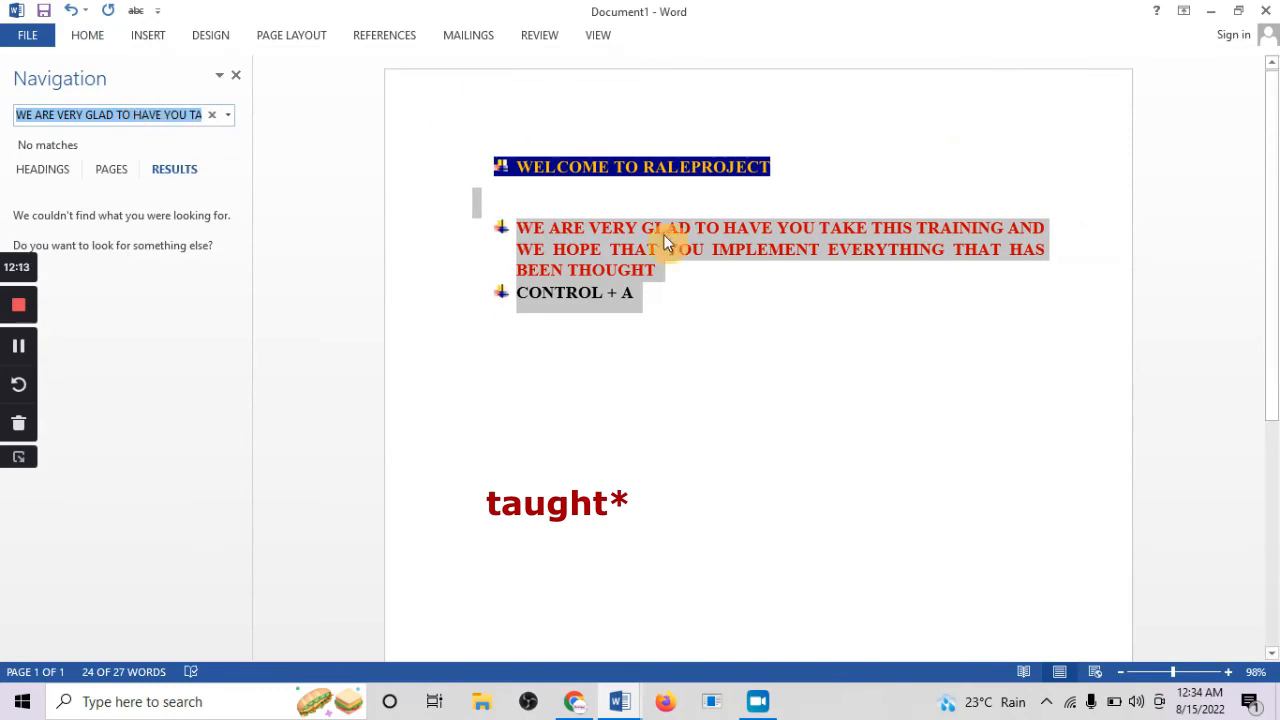
{"action": "left_click", "coordinate": [565, 252]}
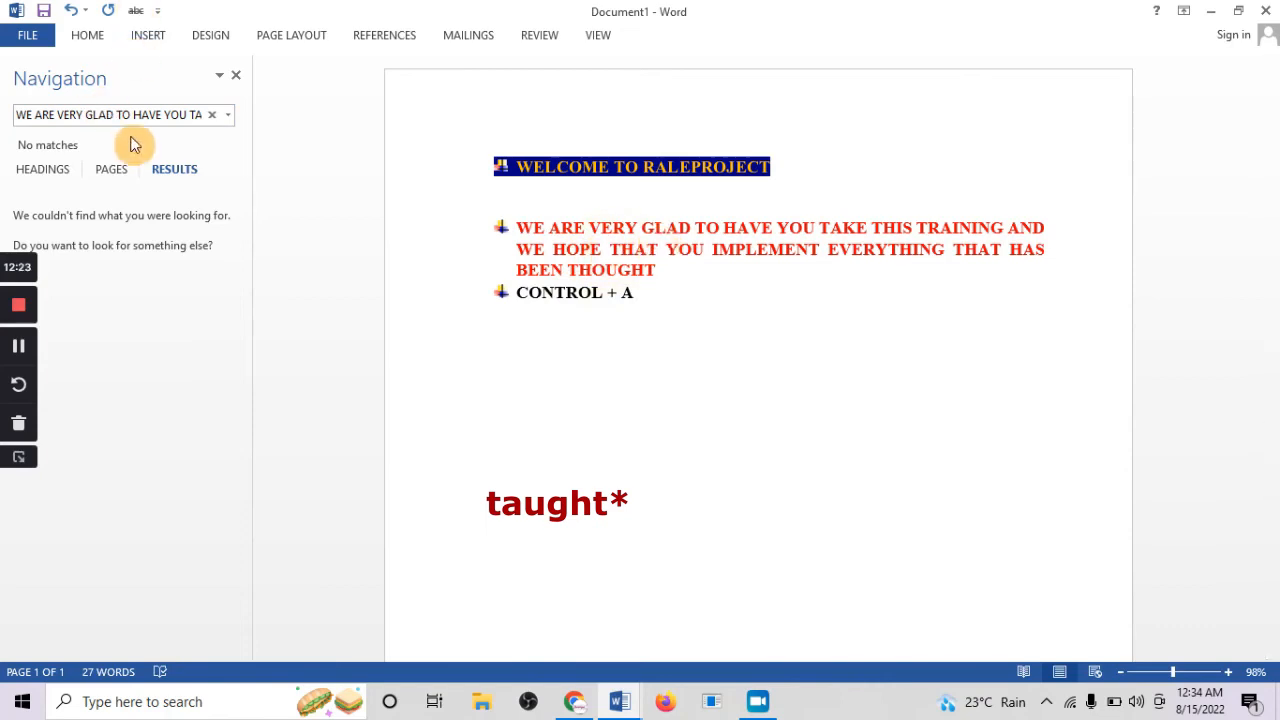
{"action": "left_click", "coordinate": [87, 35]}
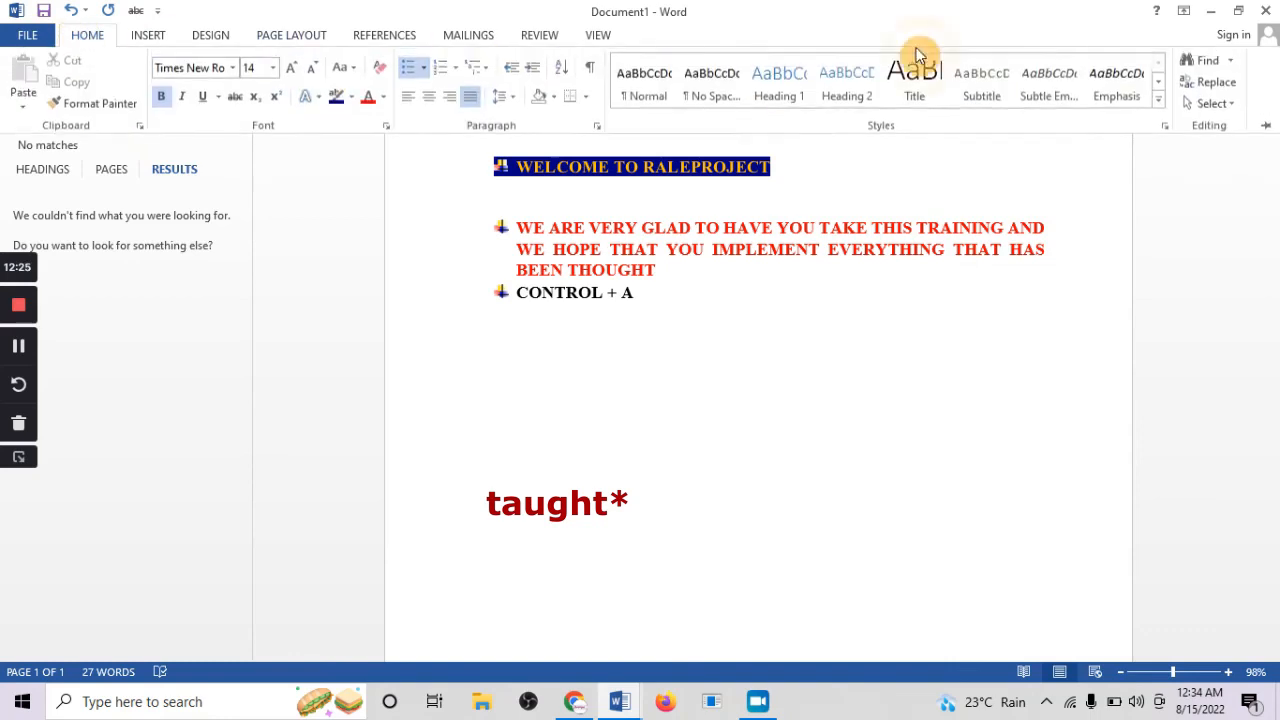
{"action": "left_click", "coordinate": [1200, 75]}
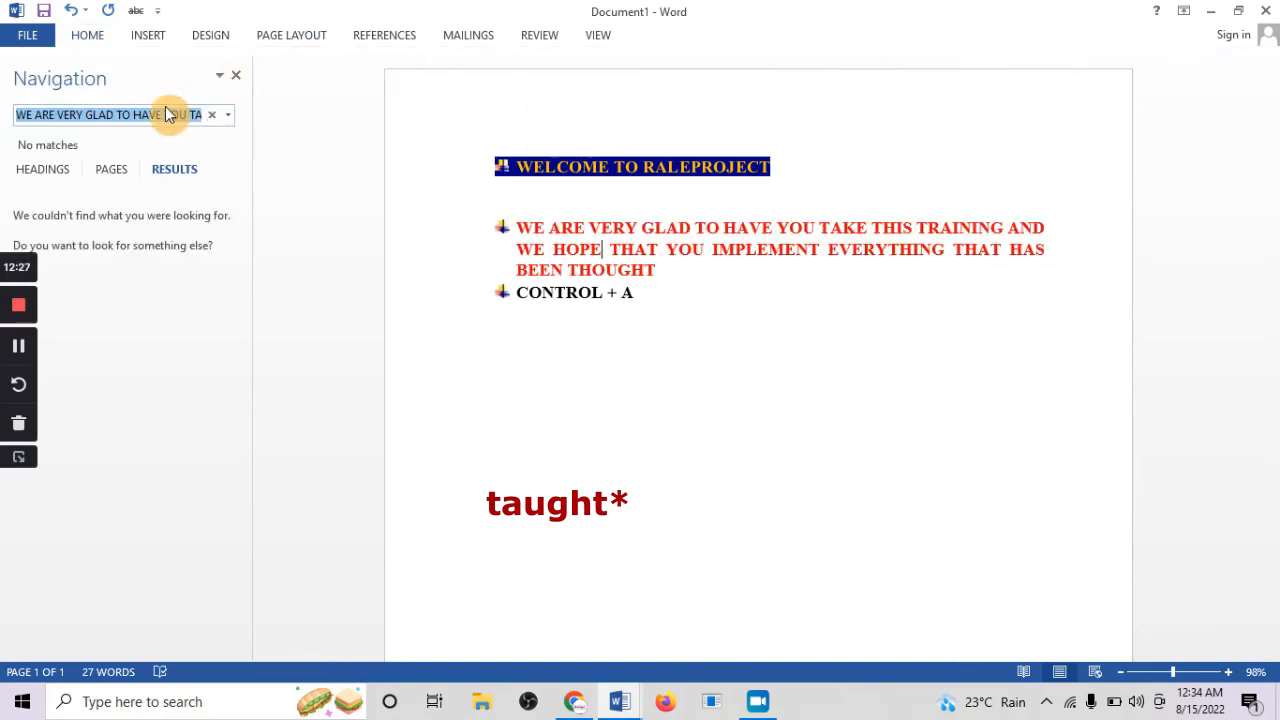
{"action": "type", "text": "F"}
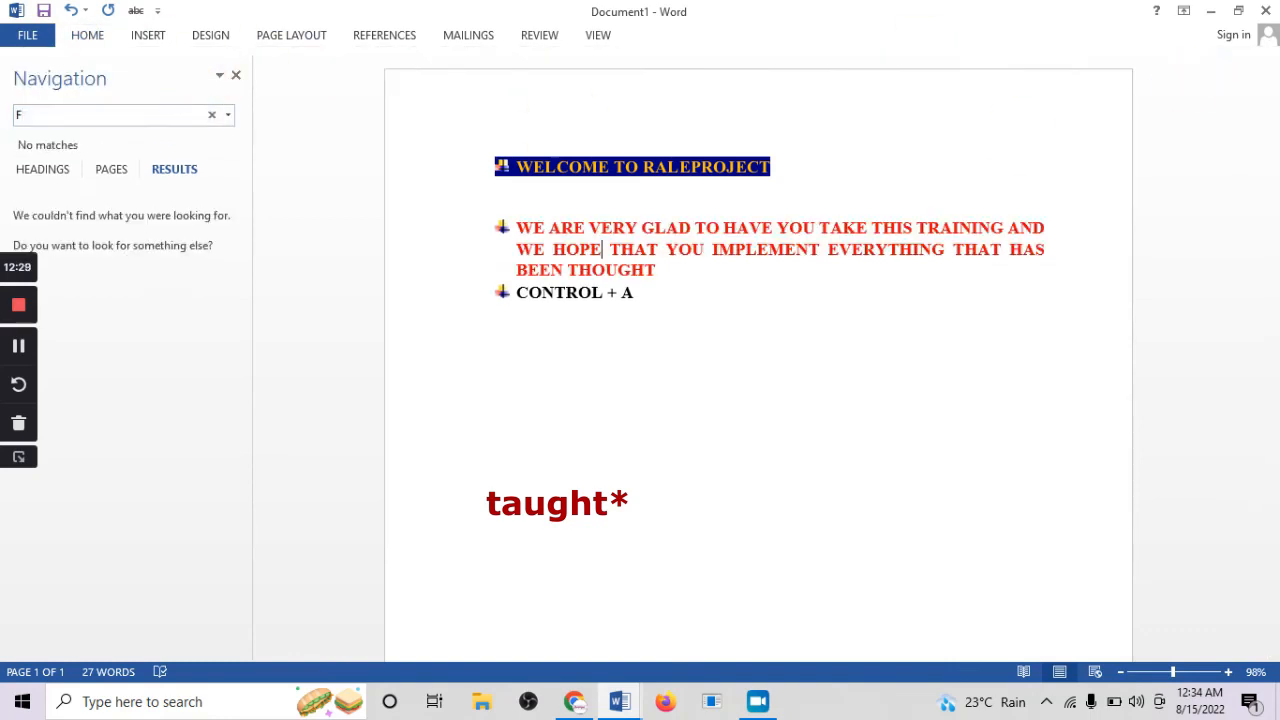
{"action": "type", "text": "HOPE"}
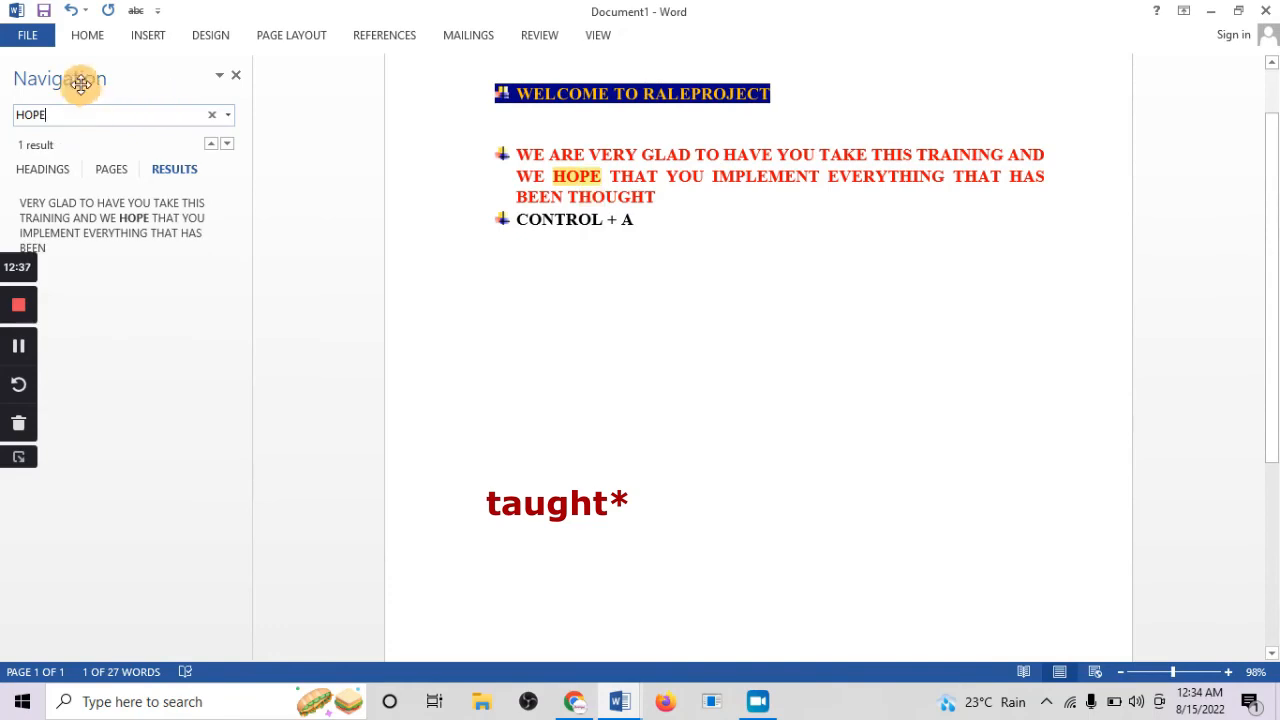
{"action": "key", "text": "Return"}
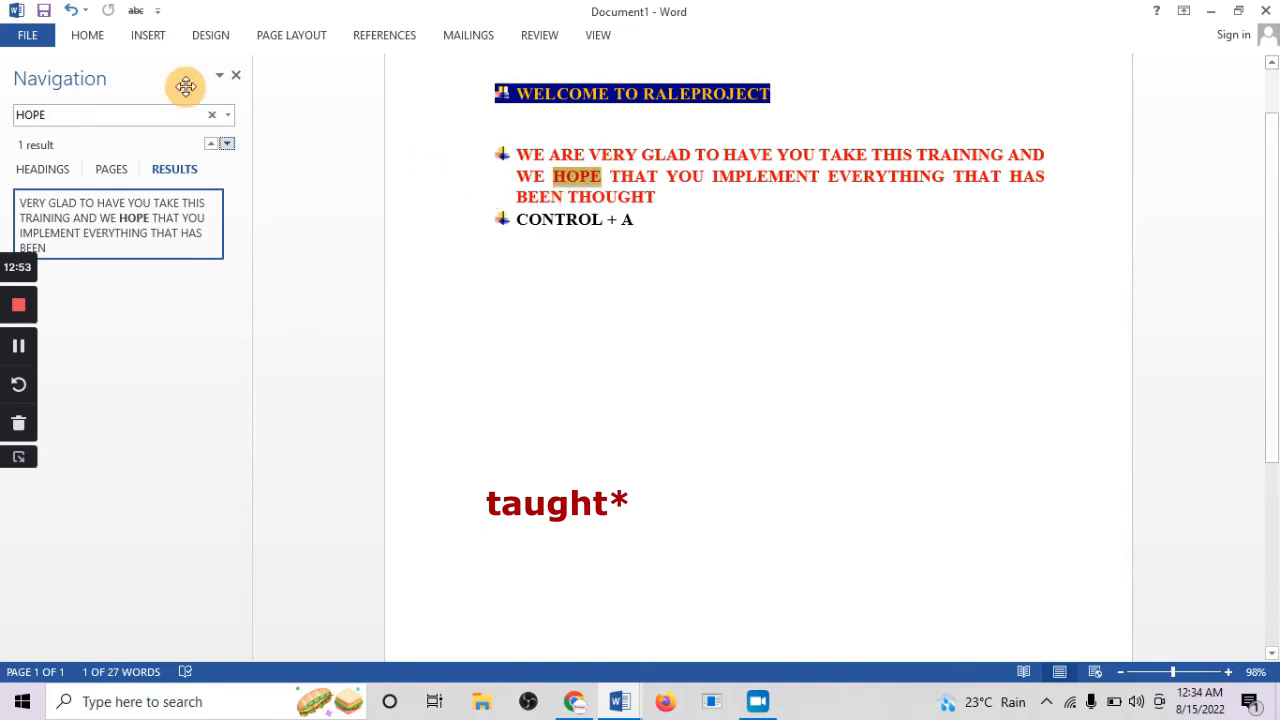
Start a Find and Replace operation with HOPE as the text to find
{"action": "left_click", "coordinate": [82, 38]}
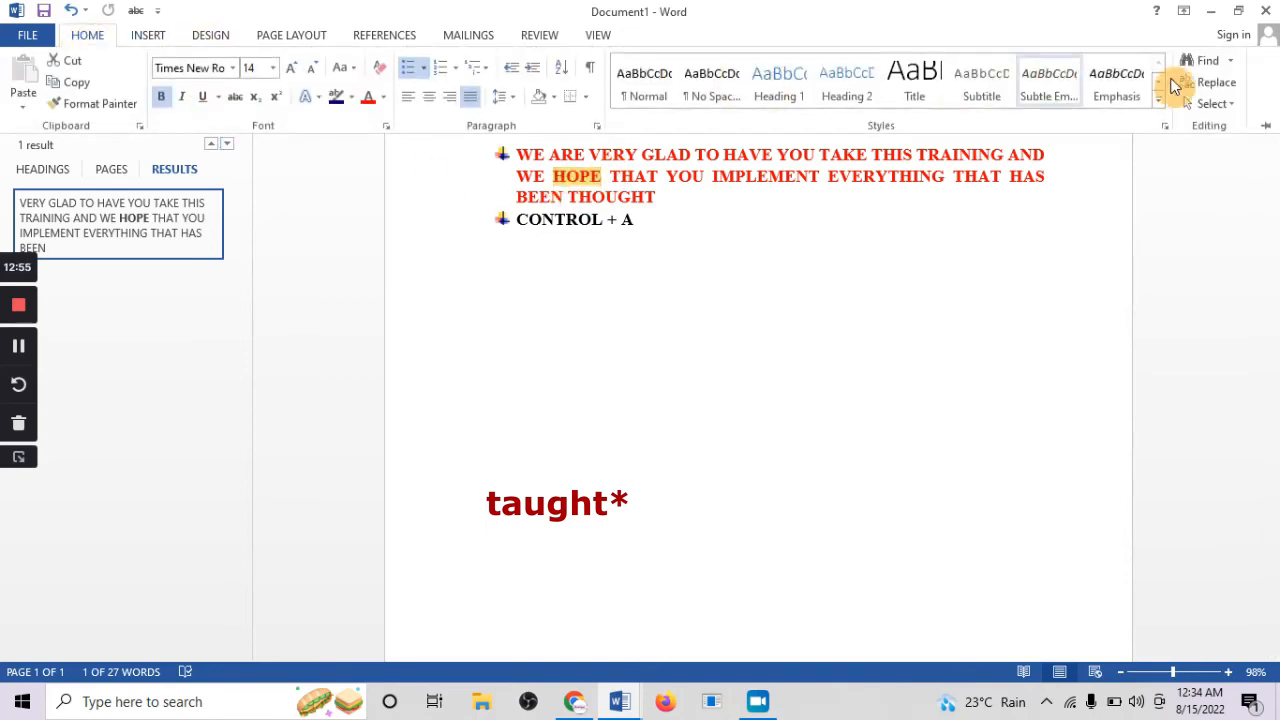
{"action": "left_click", "coordinate": [1212, 84]}
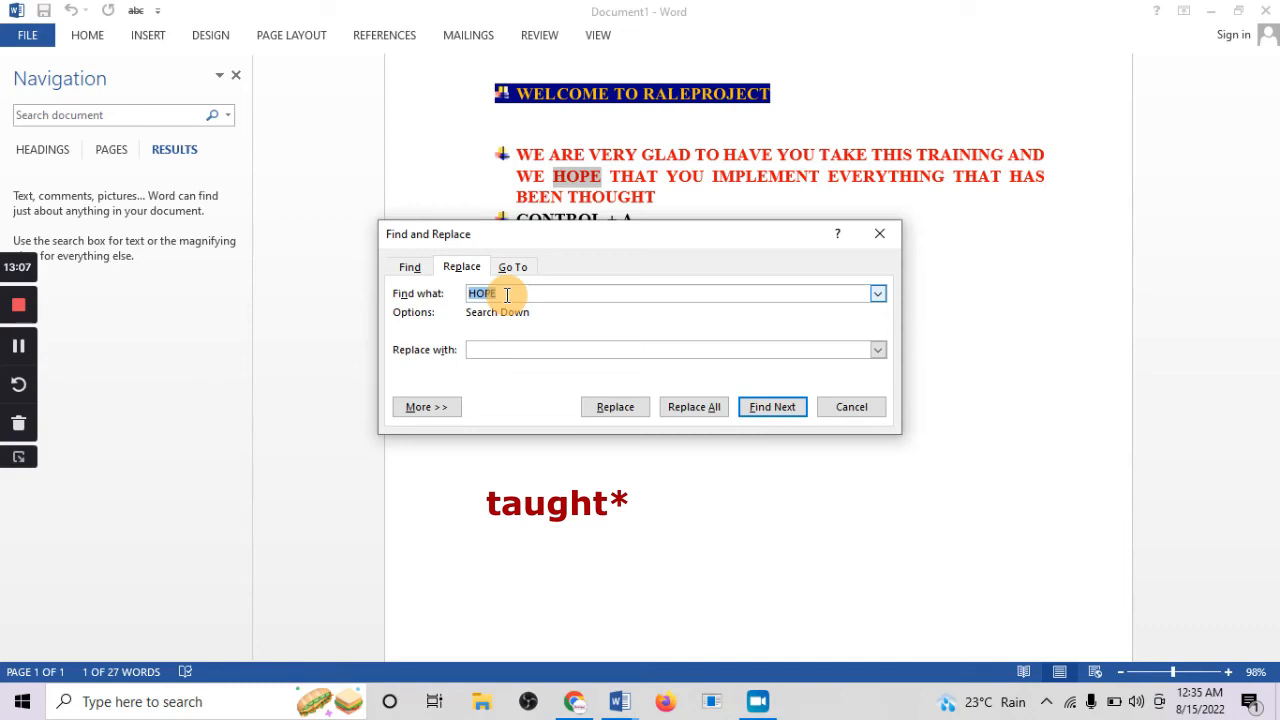
{"action": "type", "text": "E"}
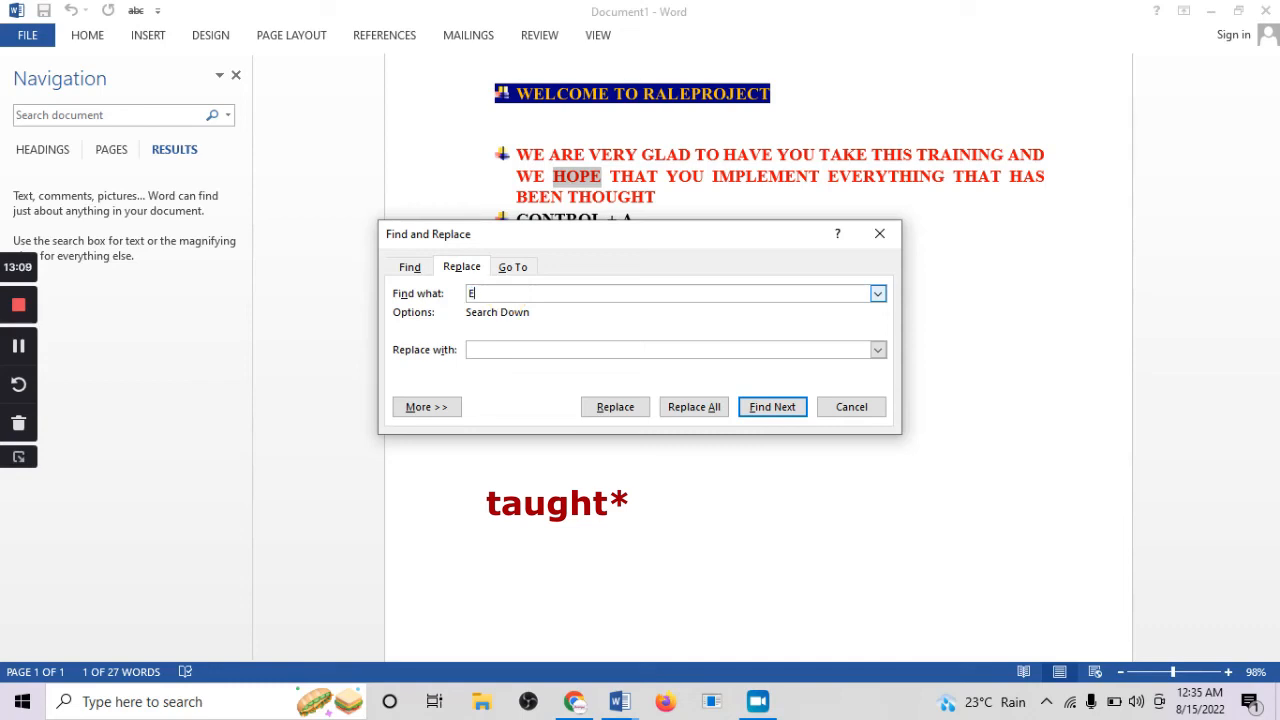
{"action": "key", "text": "BackSpace"}
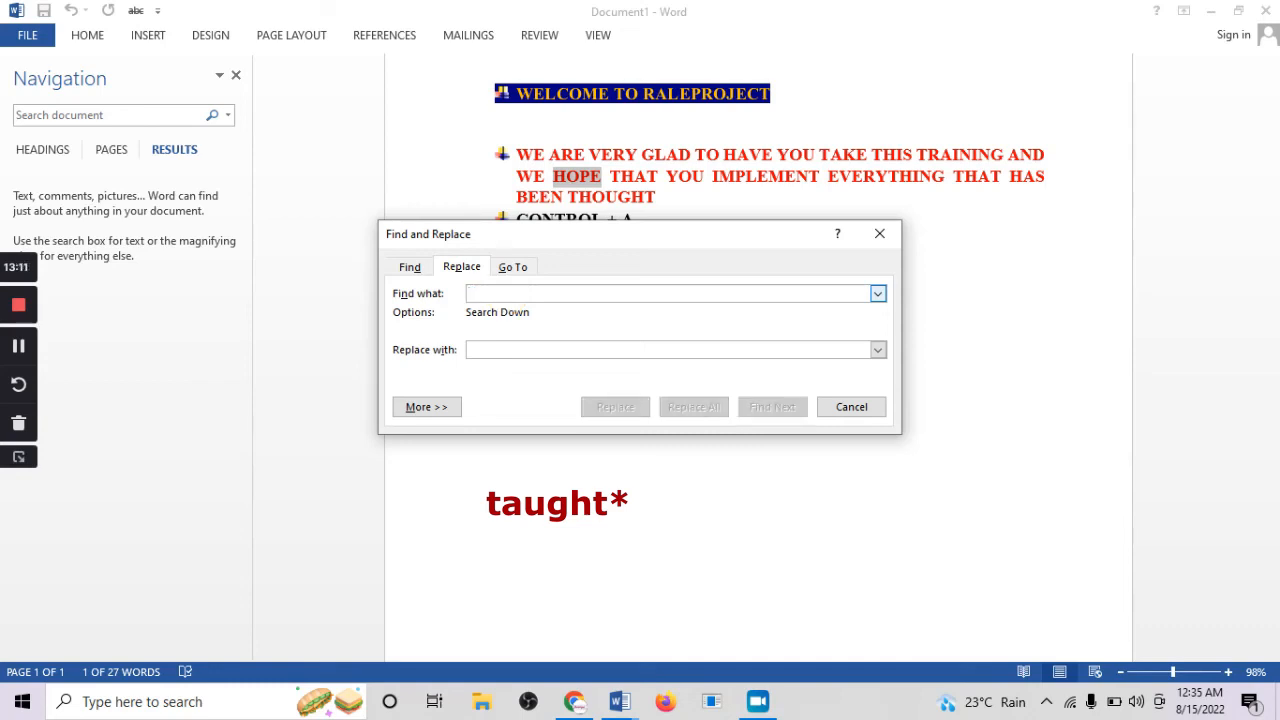
{"action": "type", "text": "h"}
{"action": "key", "text": "BackSpace"}
{"action": "type", "text": "HOPE"}
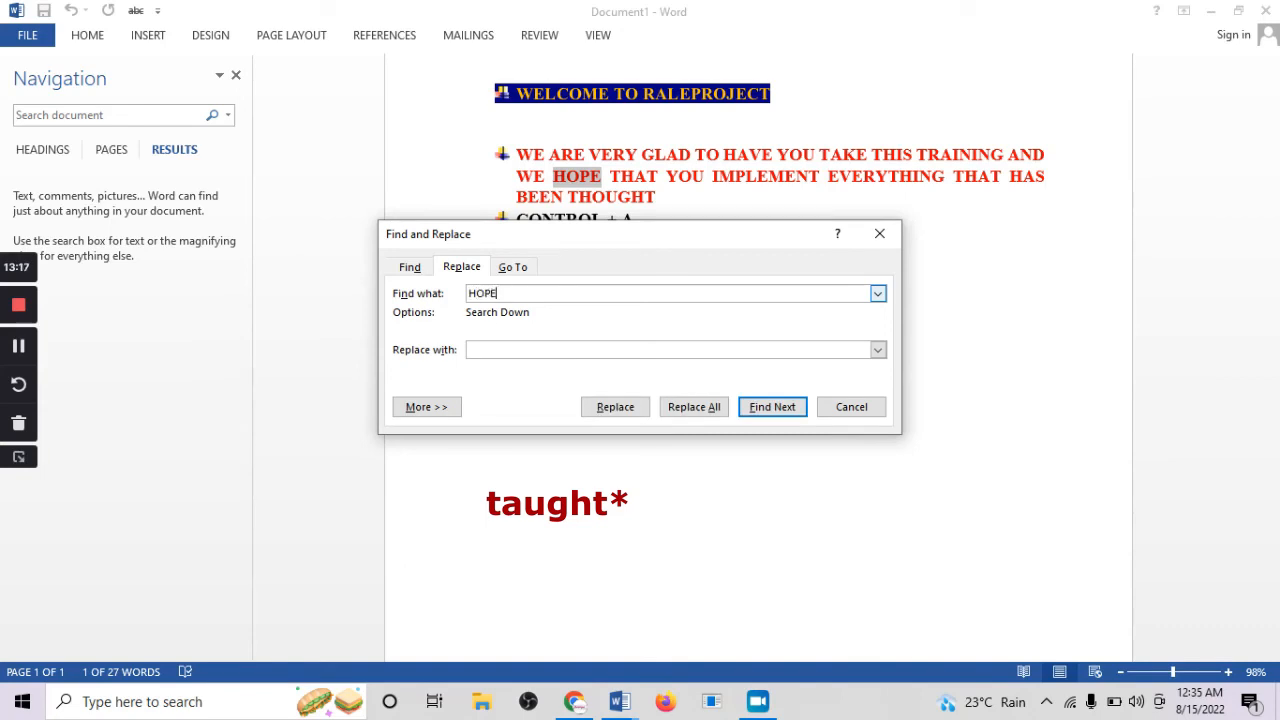
Replace HOPE with EXPECT in the red paragraph, searching the whole document, and close Find and Replace
{"action": "left_click", "coordinate": [503, 349]}
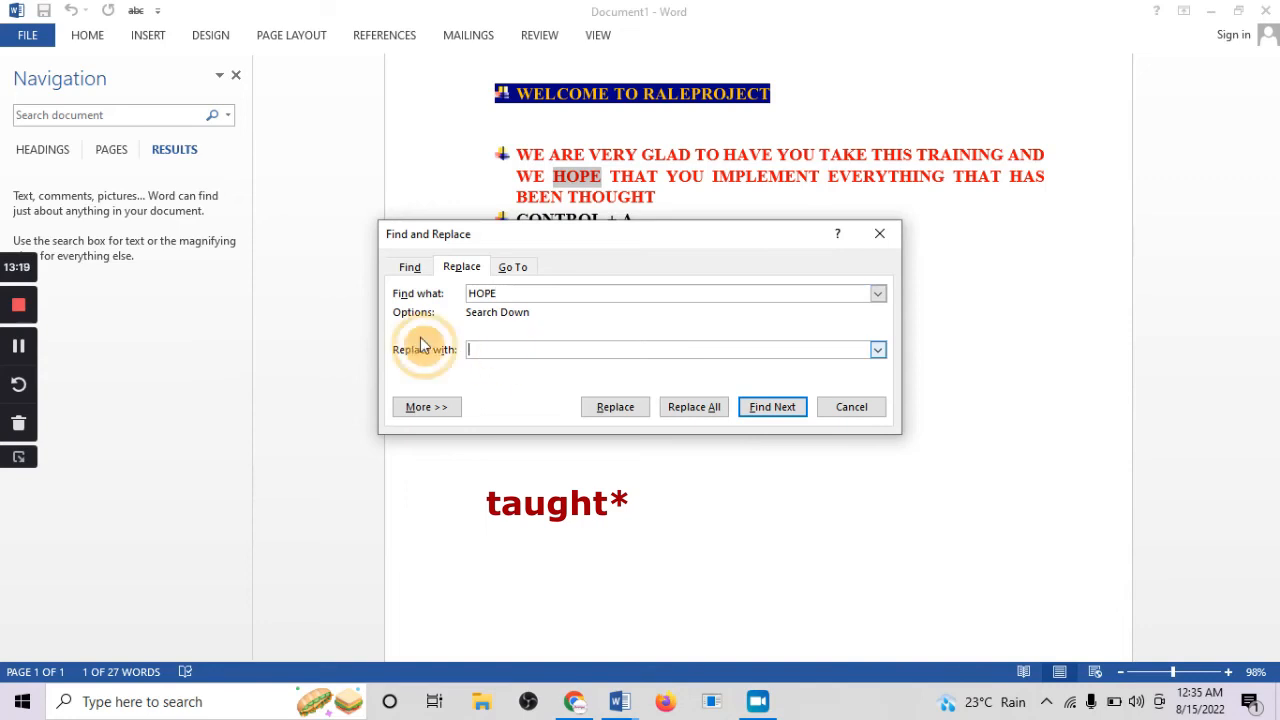
{"action": "double_click", "coordinate": [489, 294]}
{"action": "key", "text": "Tab"}
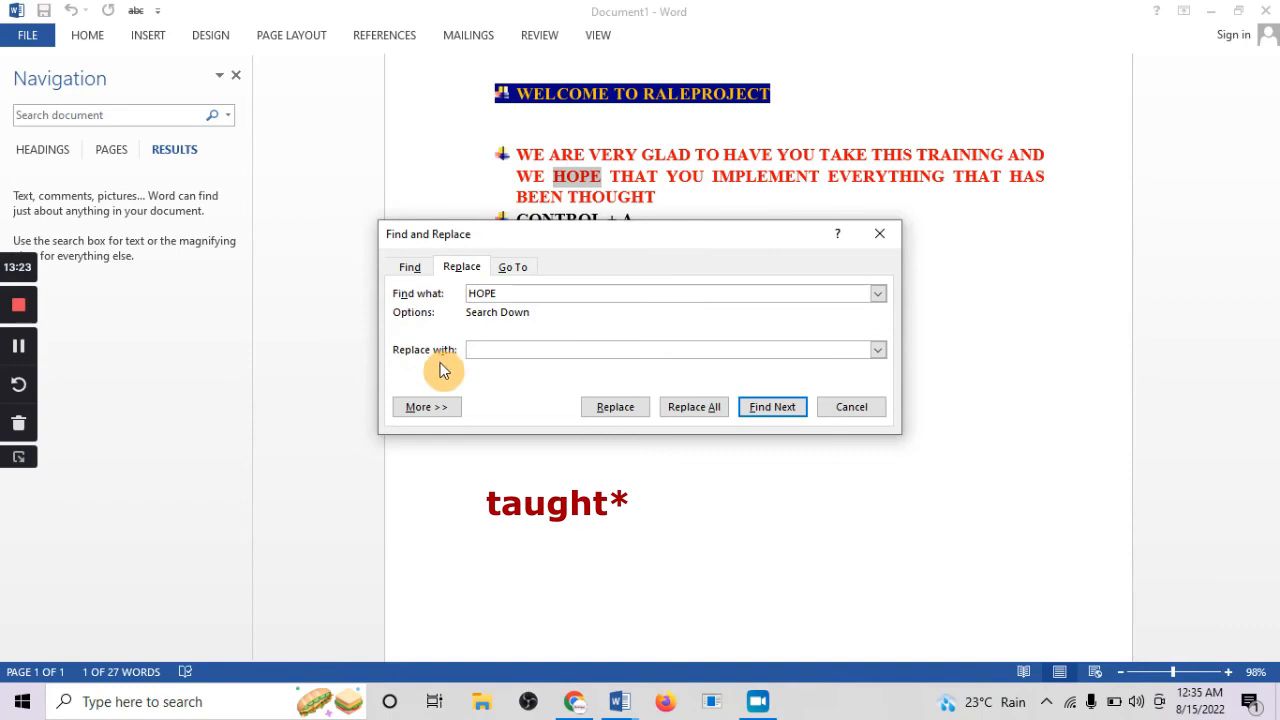
{"action": "type", "text": "E"}
{"action": "left_click", "coordinate": [616, 407]}
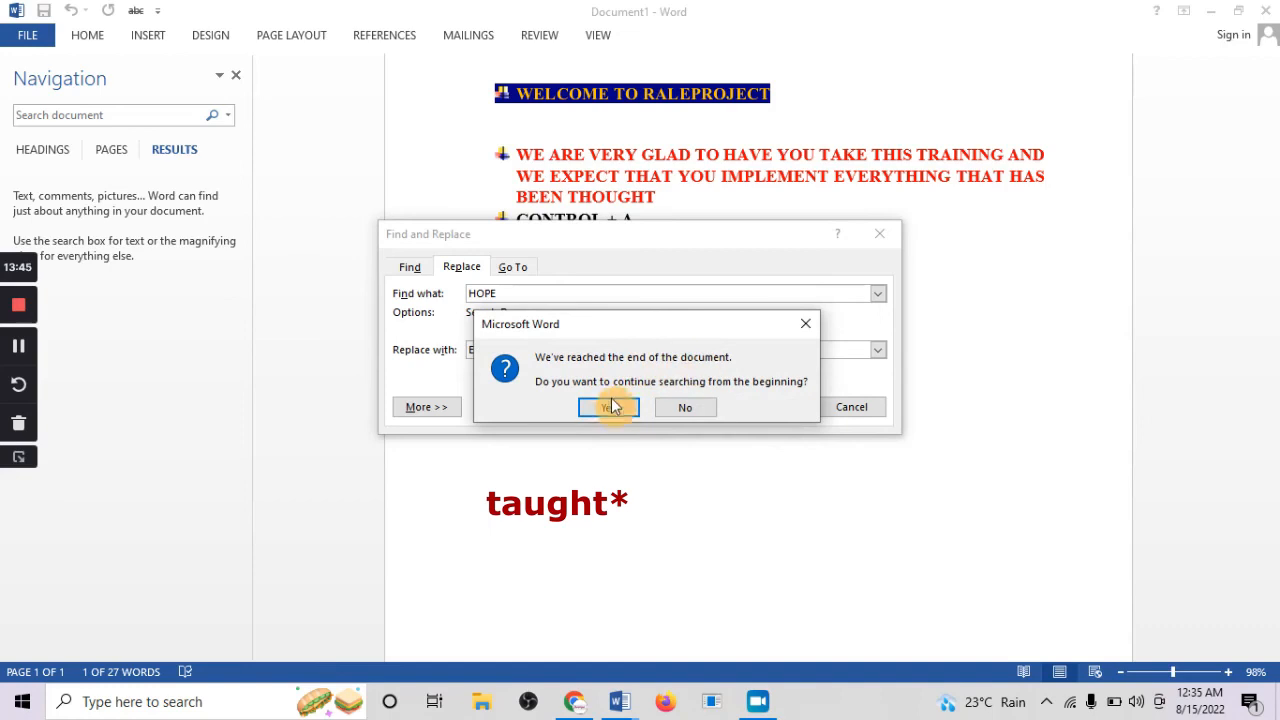
{"action": "left_click", "coordinate": [611, 405]}
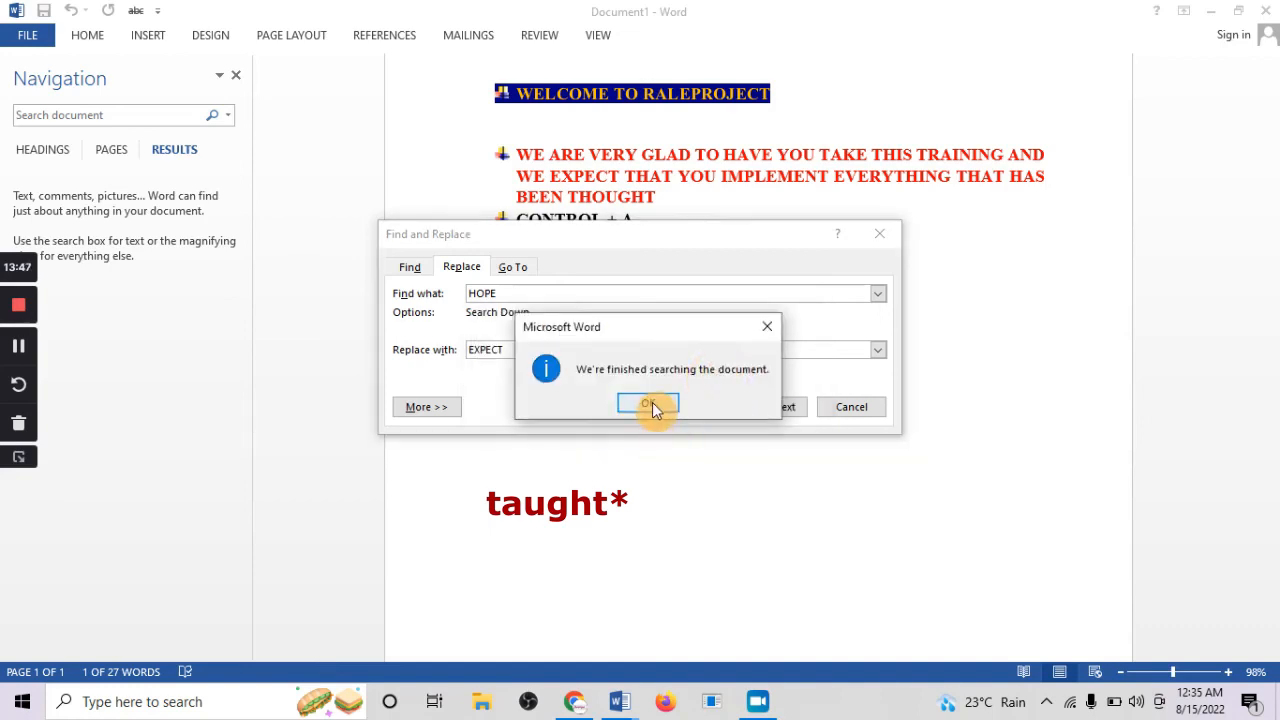
{"action": "left_click", "coordinate": [652, 403]}
{"action": "left_click", "coordinate": [850, 406]}
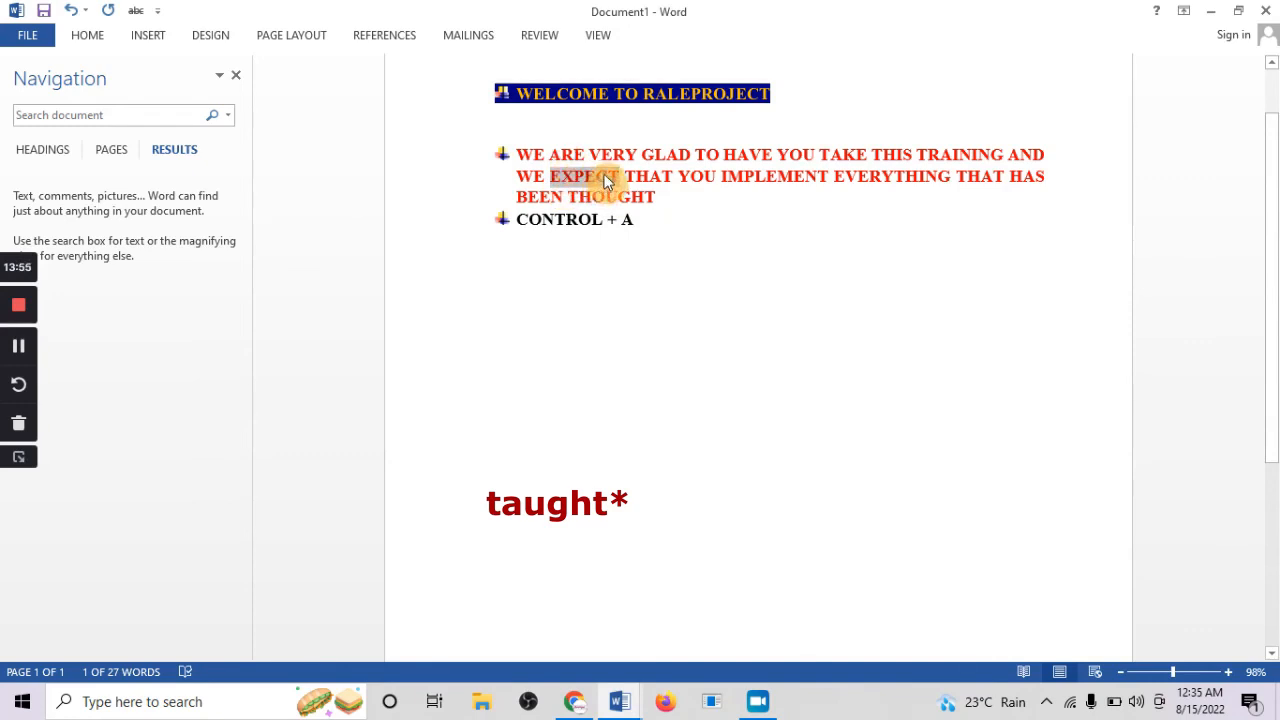
Try inserting a table of seven columns and four rows below the text, and undo the insertion
{"action": "left_click", "coordinate": [87, 35]}
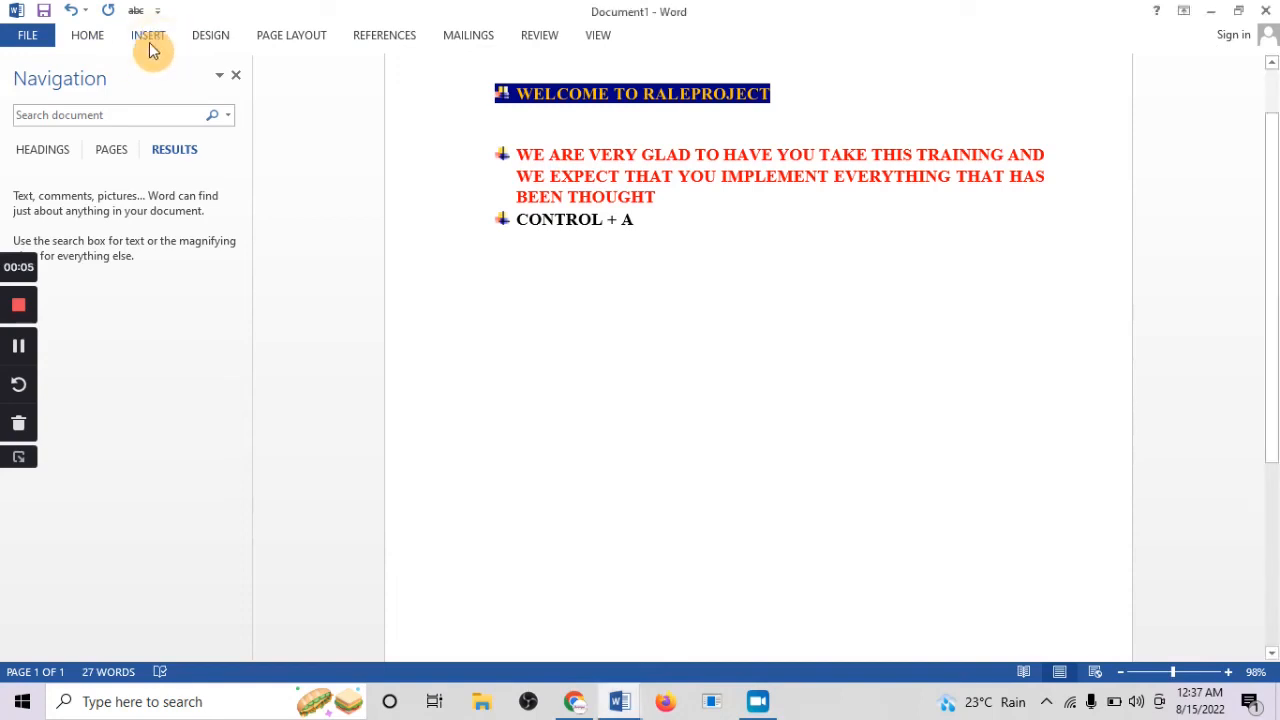
{"action": "left_click", "coordinate": [150, 40]}
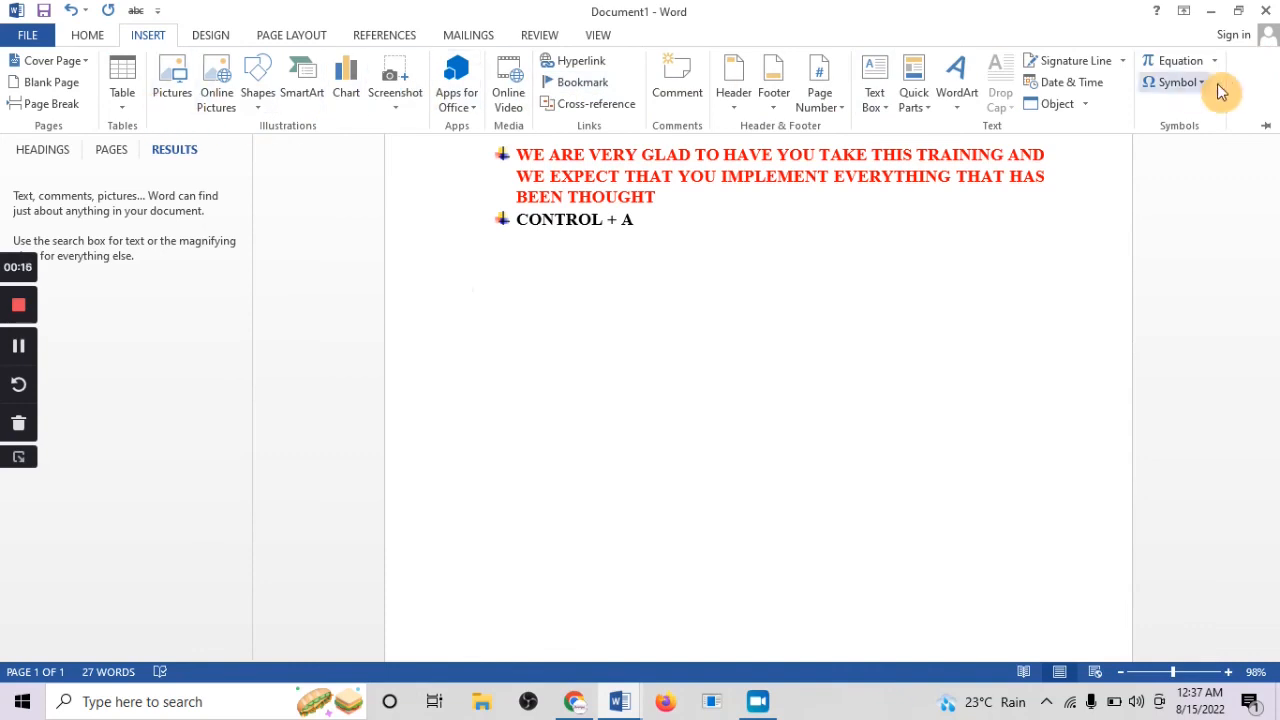
{"action": "left_click", "coordinate": [127, 112]}
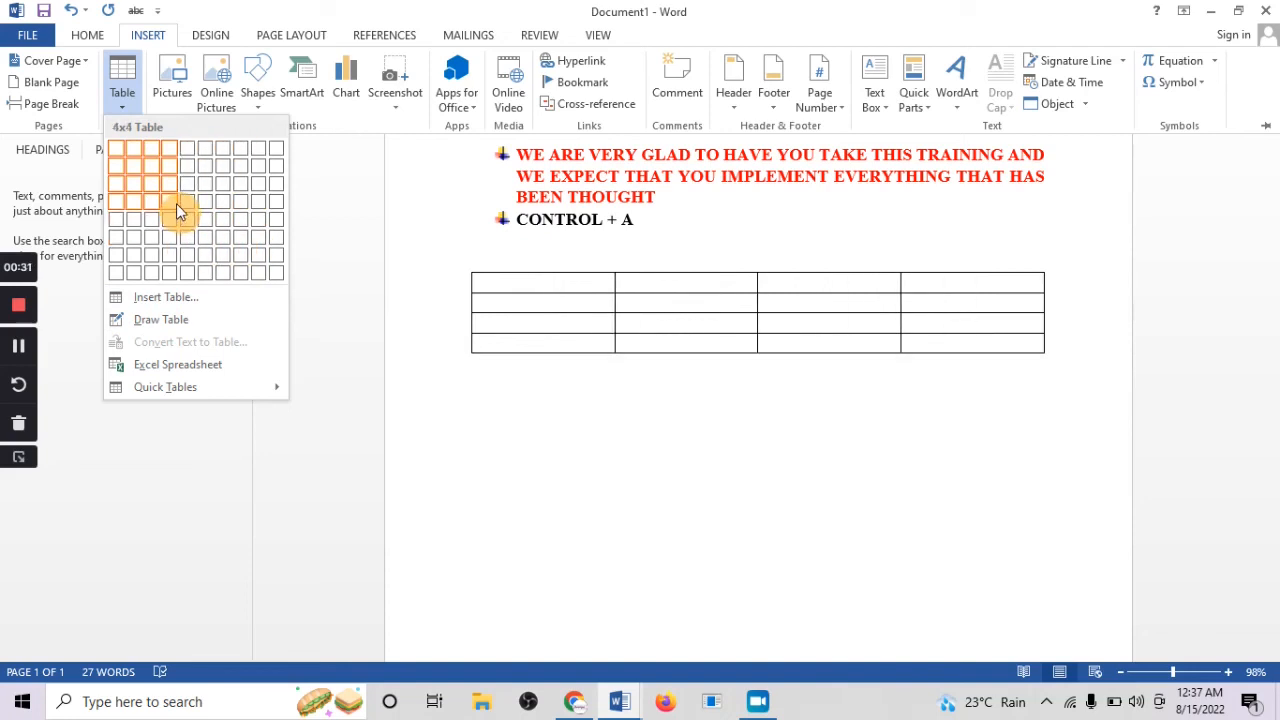
{"action": "left_click", "coordinate": [229, 209]}
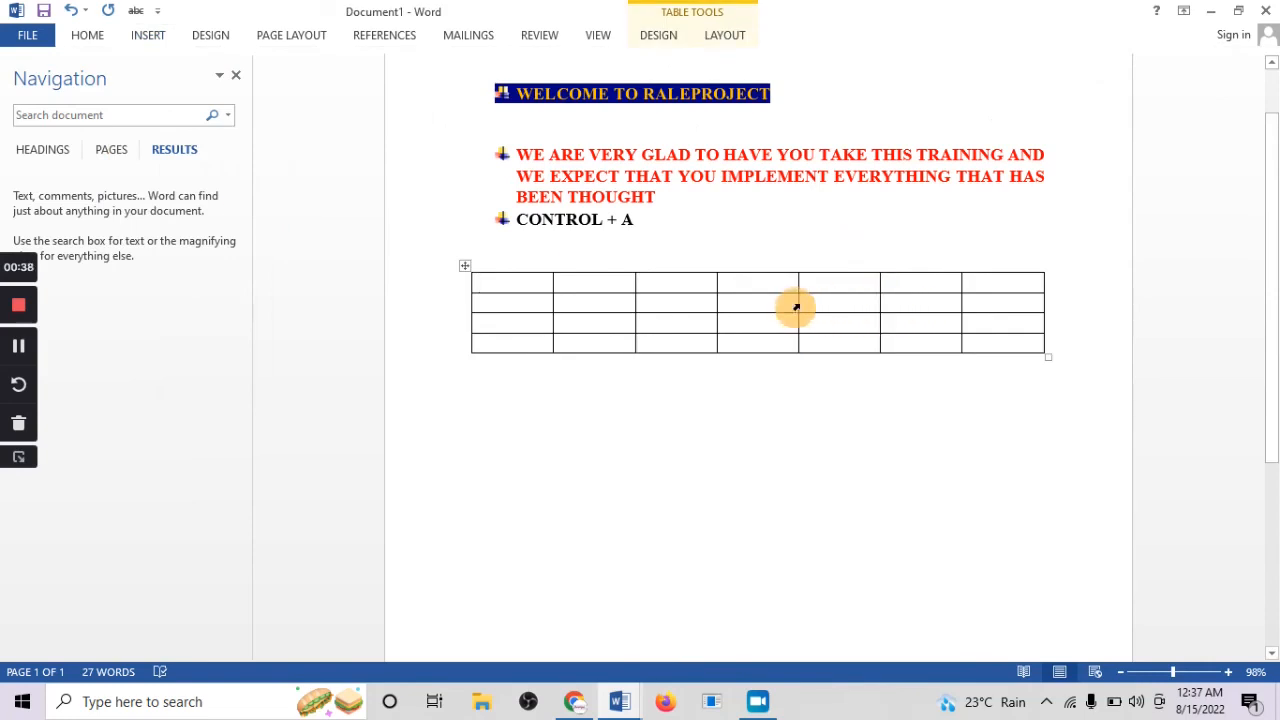
{"action": "key", "text": "ctrl+z"}
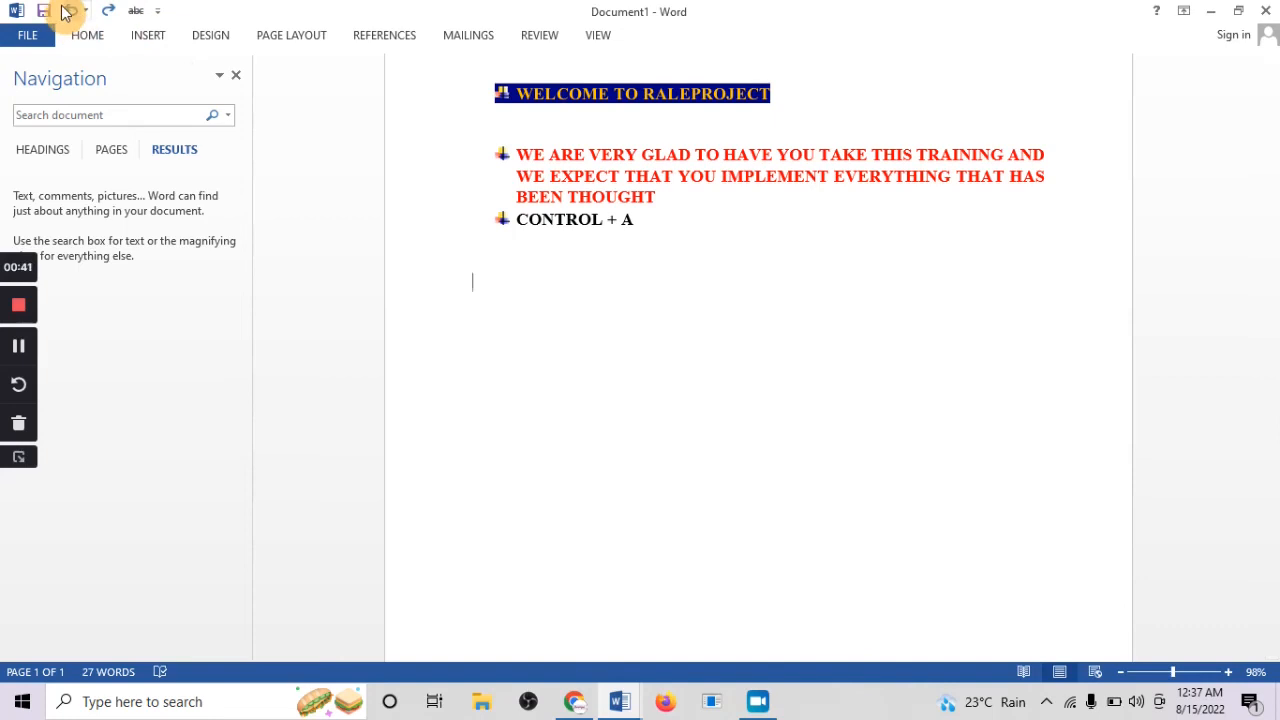
Insert a table with 4 columns and 3 rows below the text by specifying its dimensions
{"action": "left_click", "coordinate": [147, 35]}
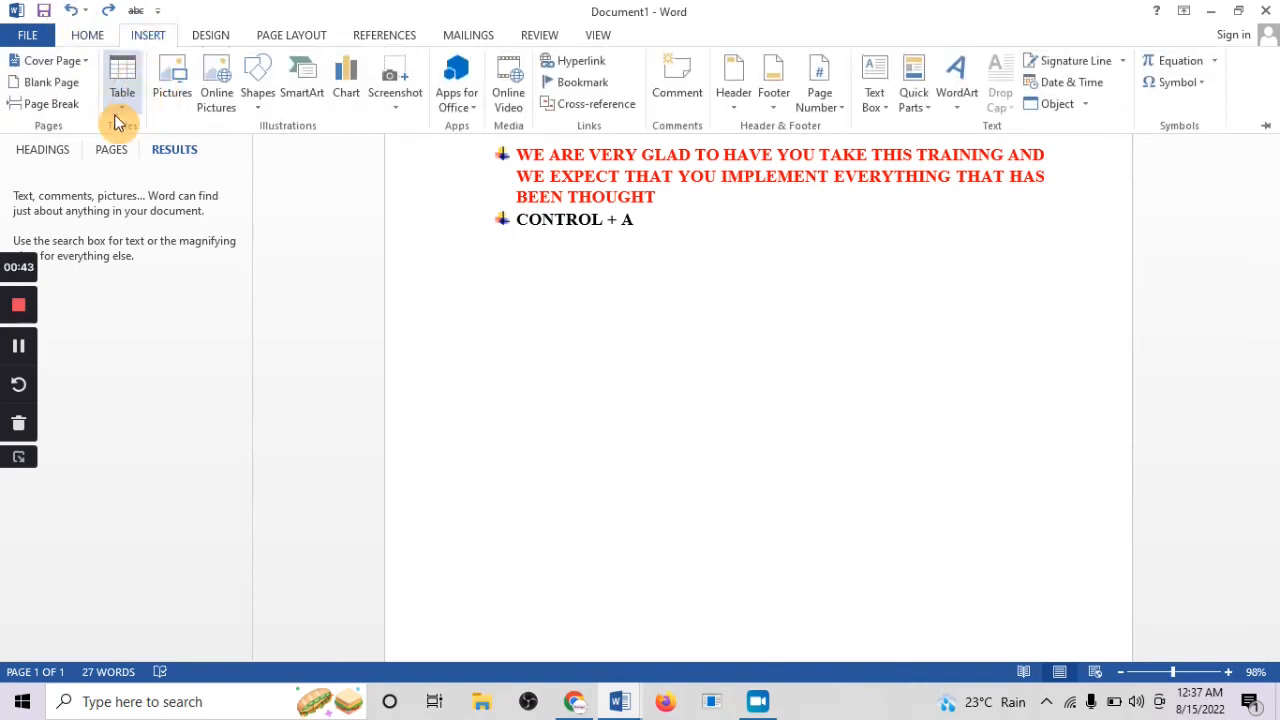
{"action": "left_click", "coordinate": [122, 100]}
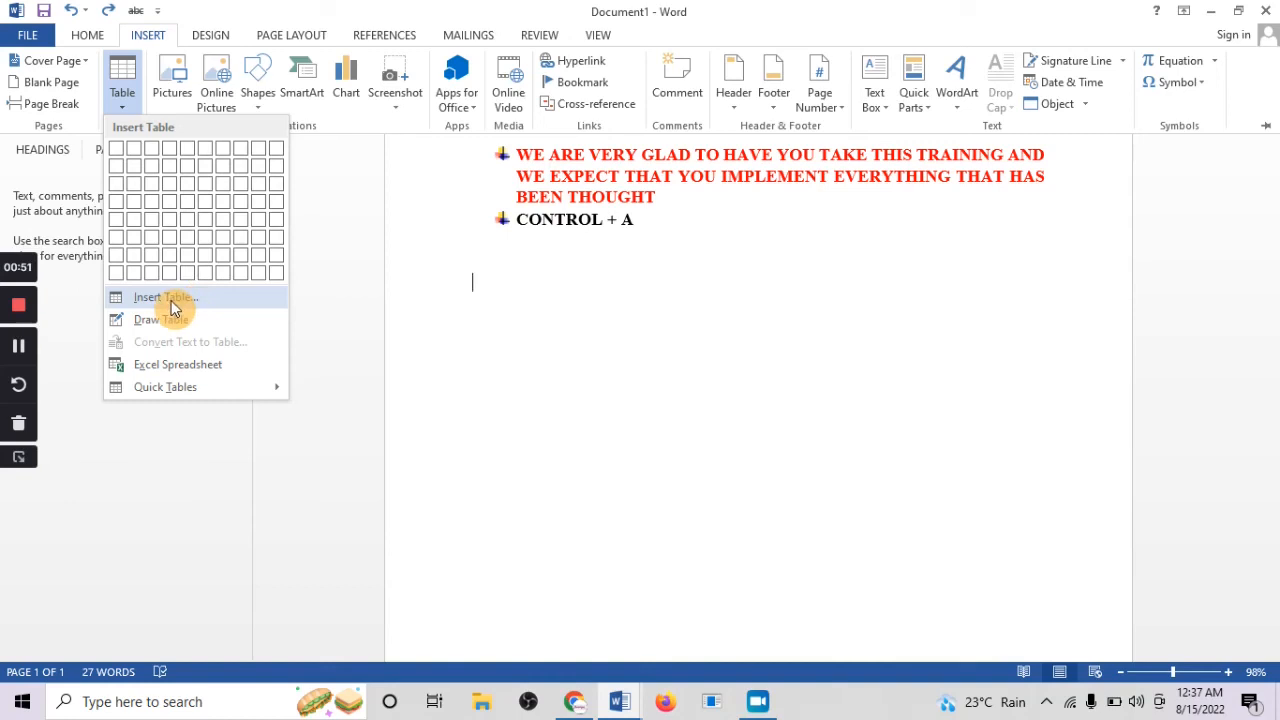
{"action": "left_click", "coordinate": [134, 297]}
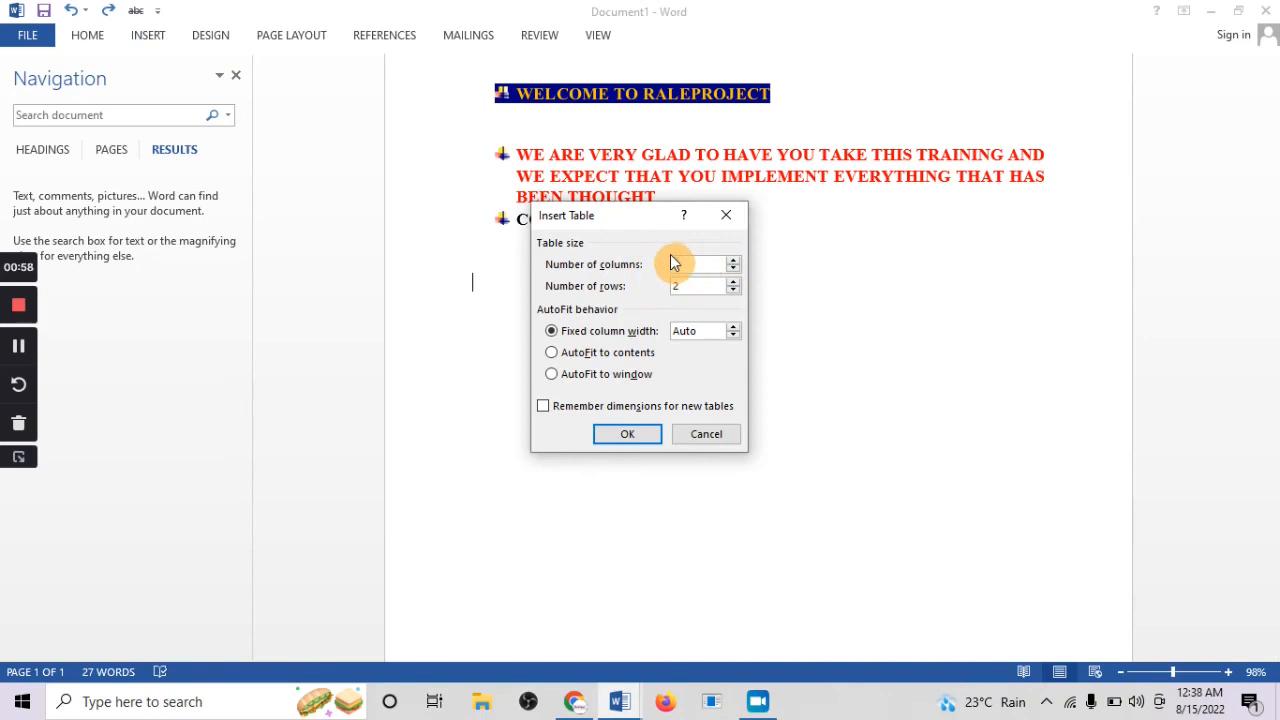
{"action": "type", "text": "4"}
{"action": "left_click", "coordinate": [694, 289]}
{"action": "type", "text": "23"}
{"action": "key", "text": "BackSpace"}
{"action": "key", "text": "BackSpace"}
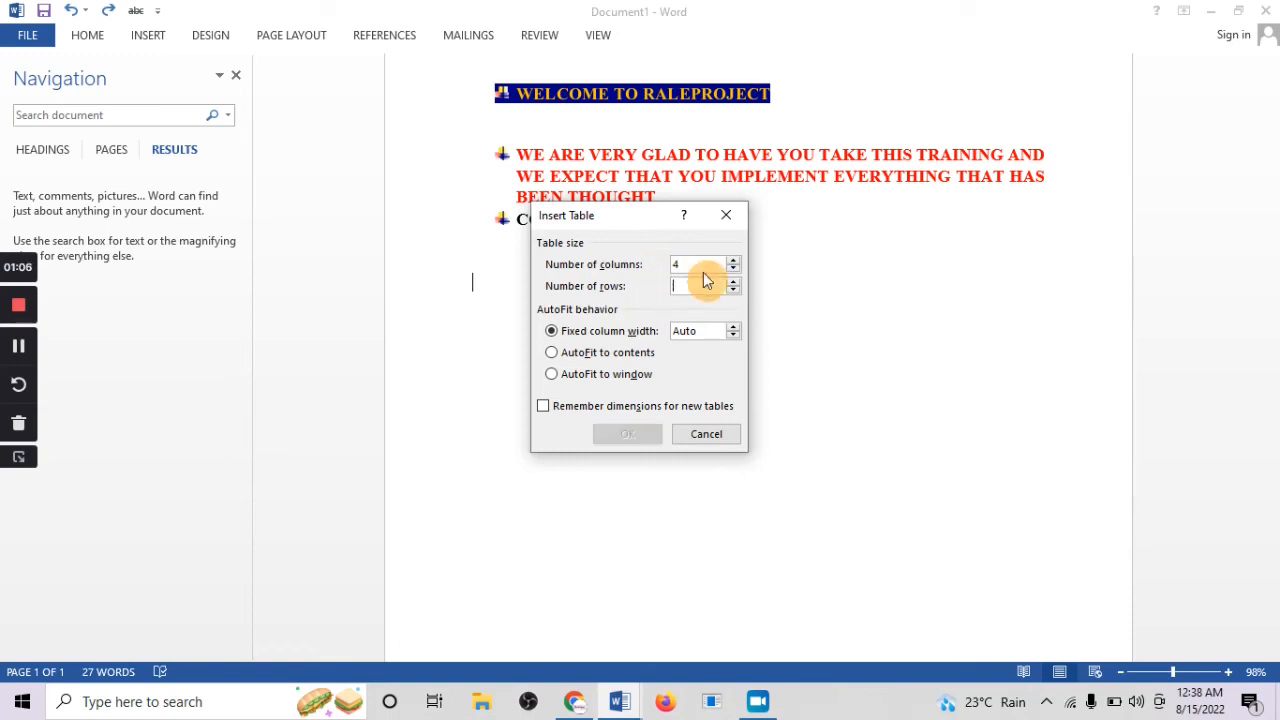
{"action": "type", "text": "3"}
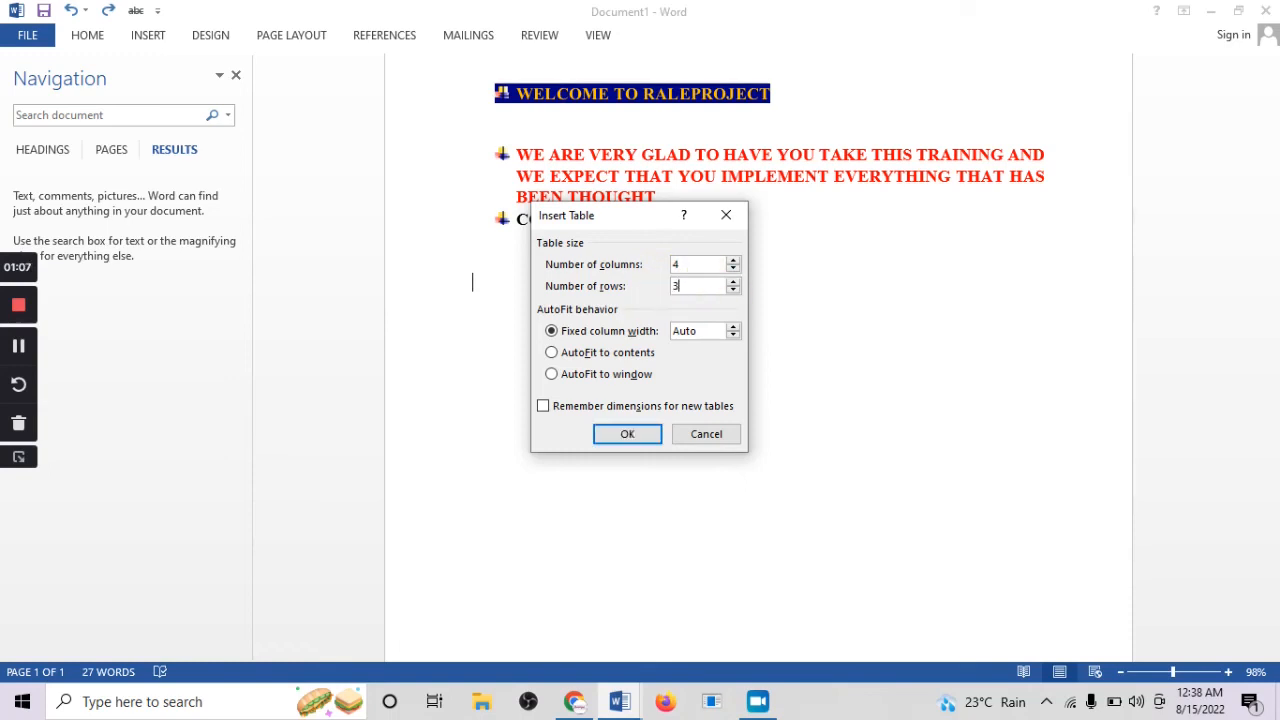
{"action": "left_click", "coordinate": [639, 434]}
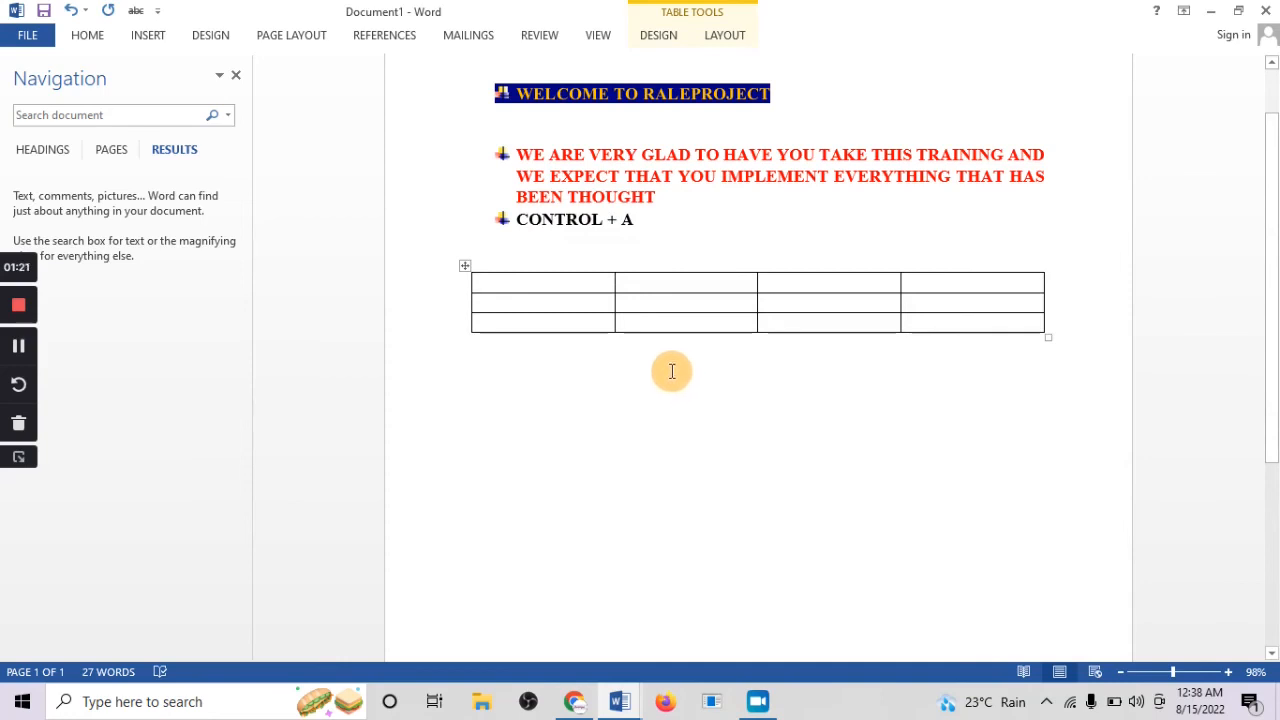
Enter GGGG in each of the first two cells of the table's first row
{"action": "type", "text": "GGGG"}
{"action": "left_click", "coordinate": [676, 266]}
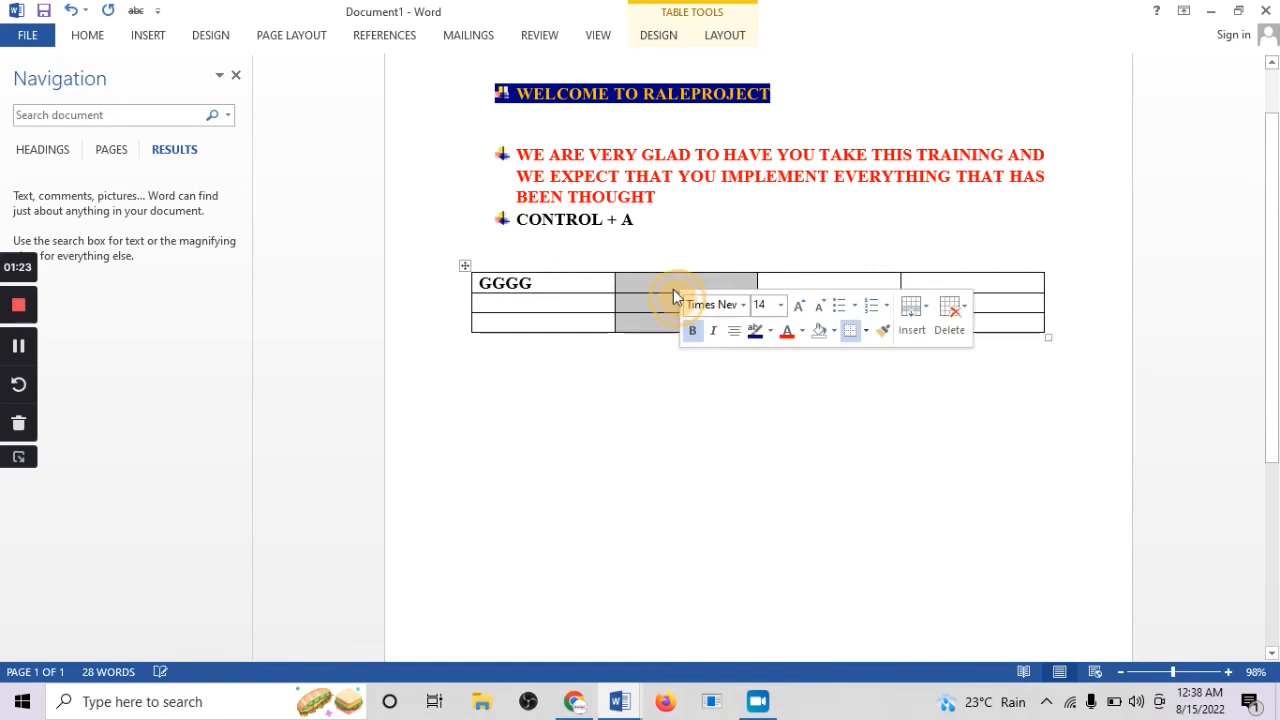
{"action": "left_click", "coordinate": [679, 280]}
{"action": "type", "text": "GGGG"}
Remove the bold formatting from the two GGGG cells and change their font to Franklin Gothic
{"action": "left_click_drag", "start_coordinate": [686, 280], "coordinate": [500, 284]}
{"action": "left_click", "coordinate": [88, 38]}
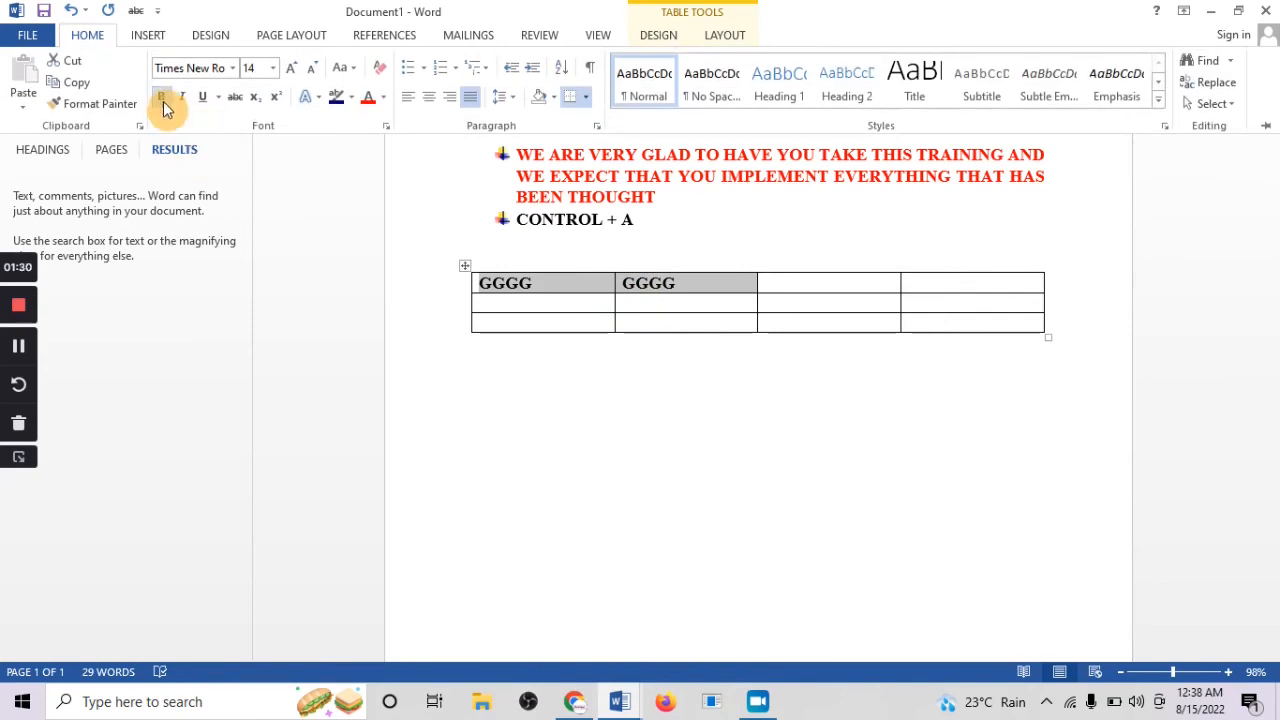
{"action": "left_click", "coordinate": [250, 67]}
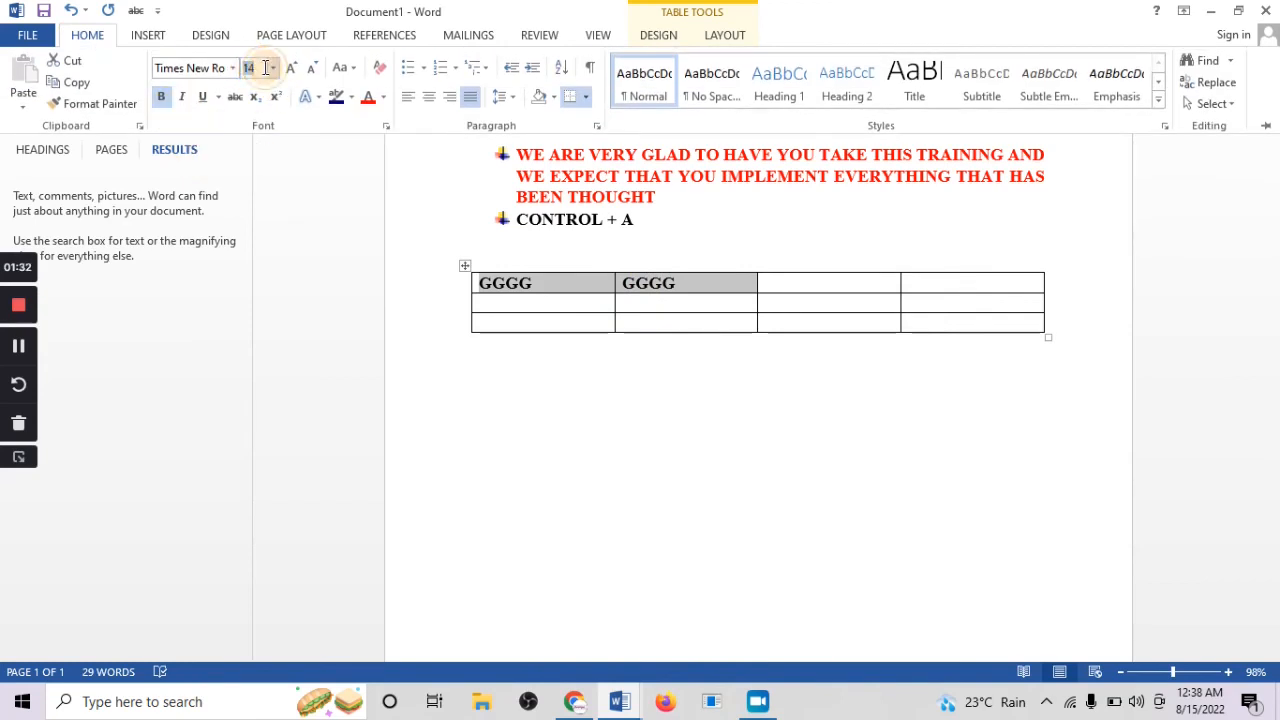
{"action": "left_click", "coordinate": [161, 98]}
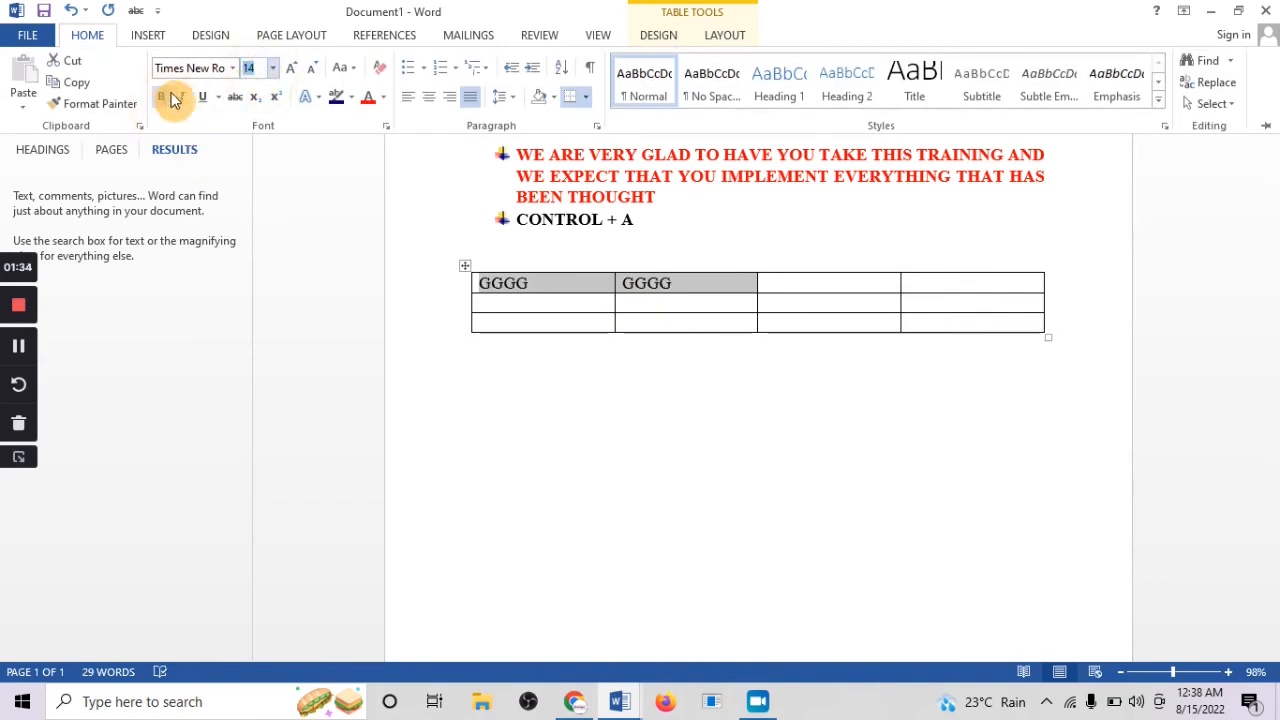
{"action": "left_click", "coordinate": [204, 67]}
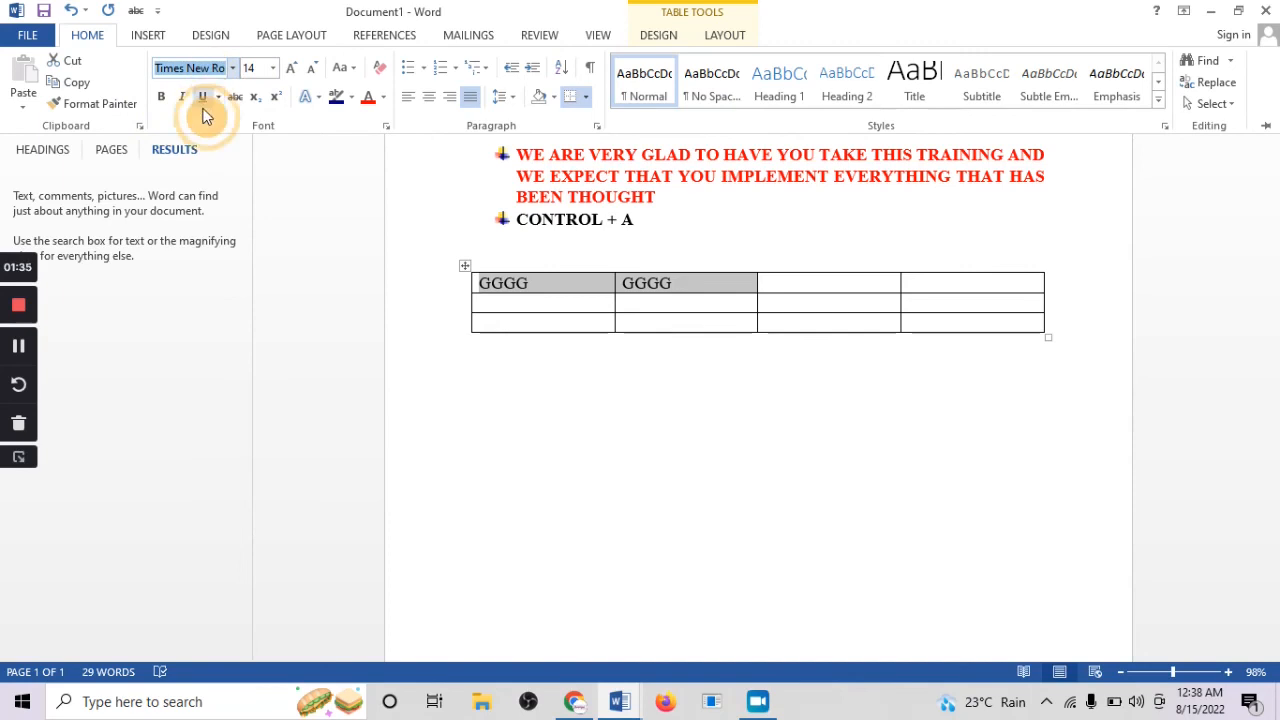
{"action": "left_click", "coordinate": [232, 68]}
{"action": "left_click", "coordinate": [272, 208]}
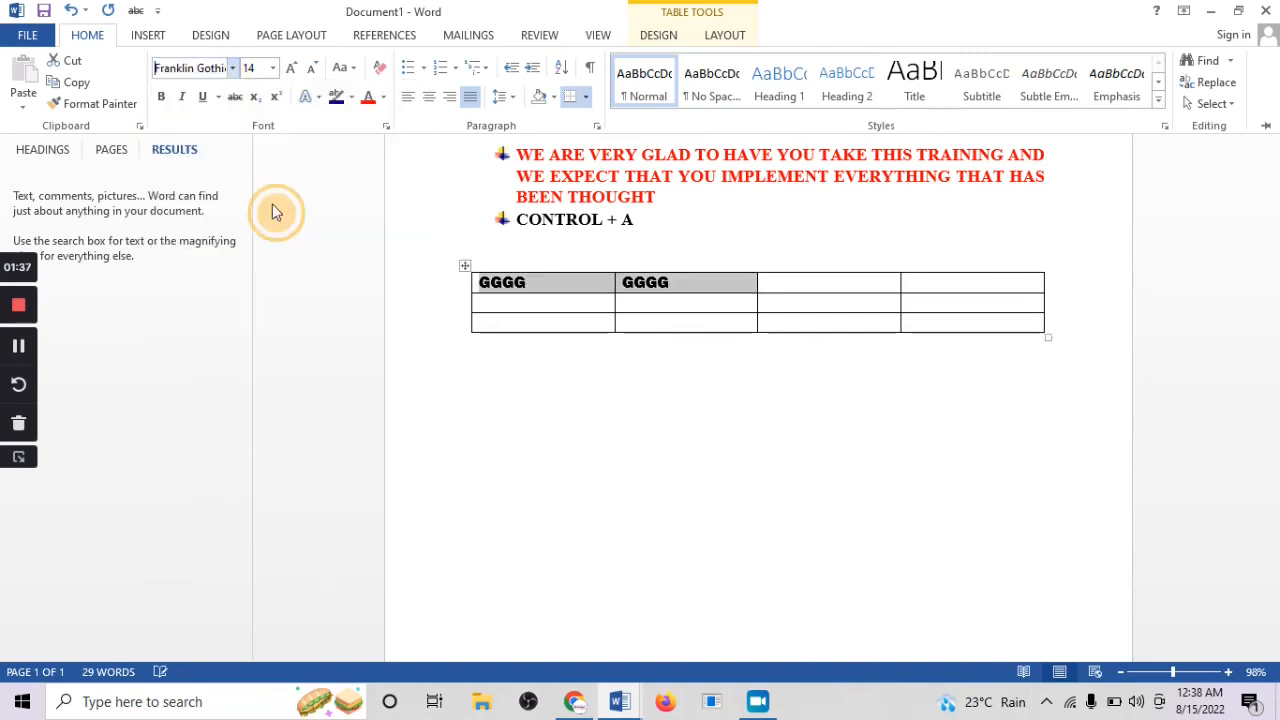
{"action": "left_click", "coordinate": [791, 284]}
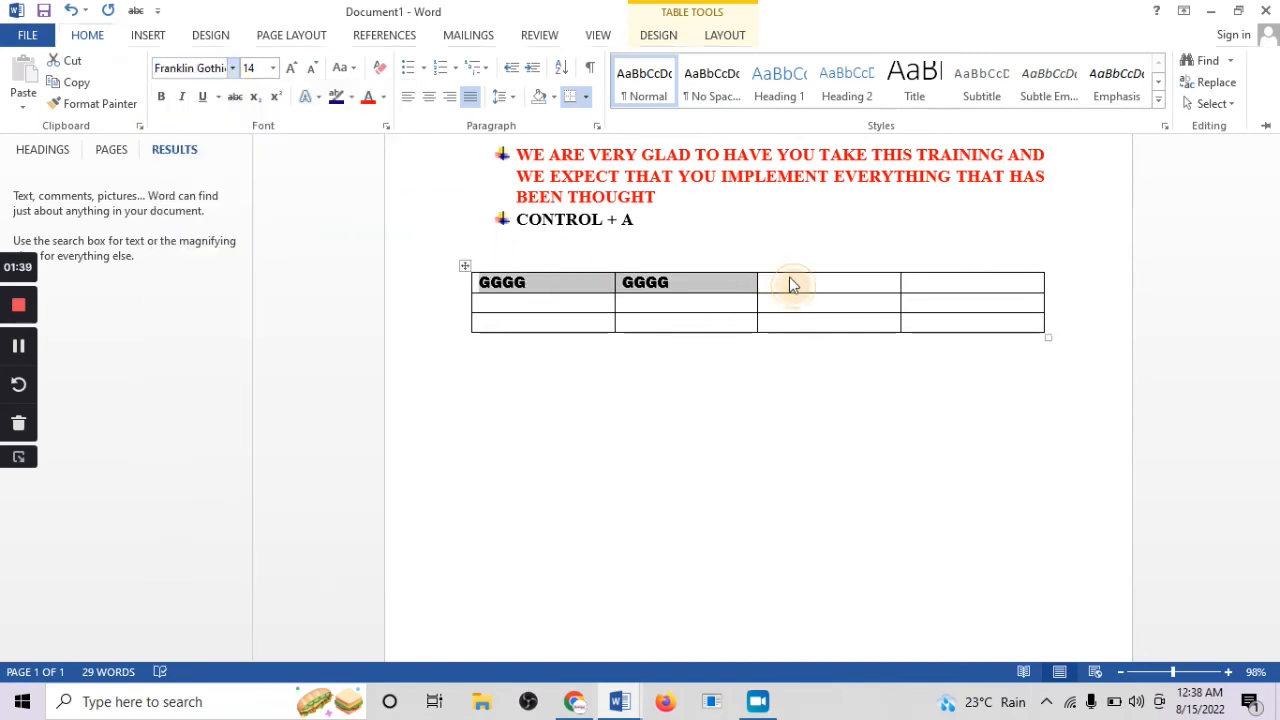
Look at the picture insertion dialog, close it without inserting anything, and browse the gallery of available shapes
{"action": "left_click", "coordinate": [143, 35]}
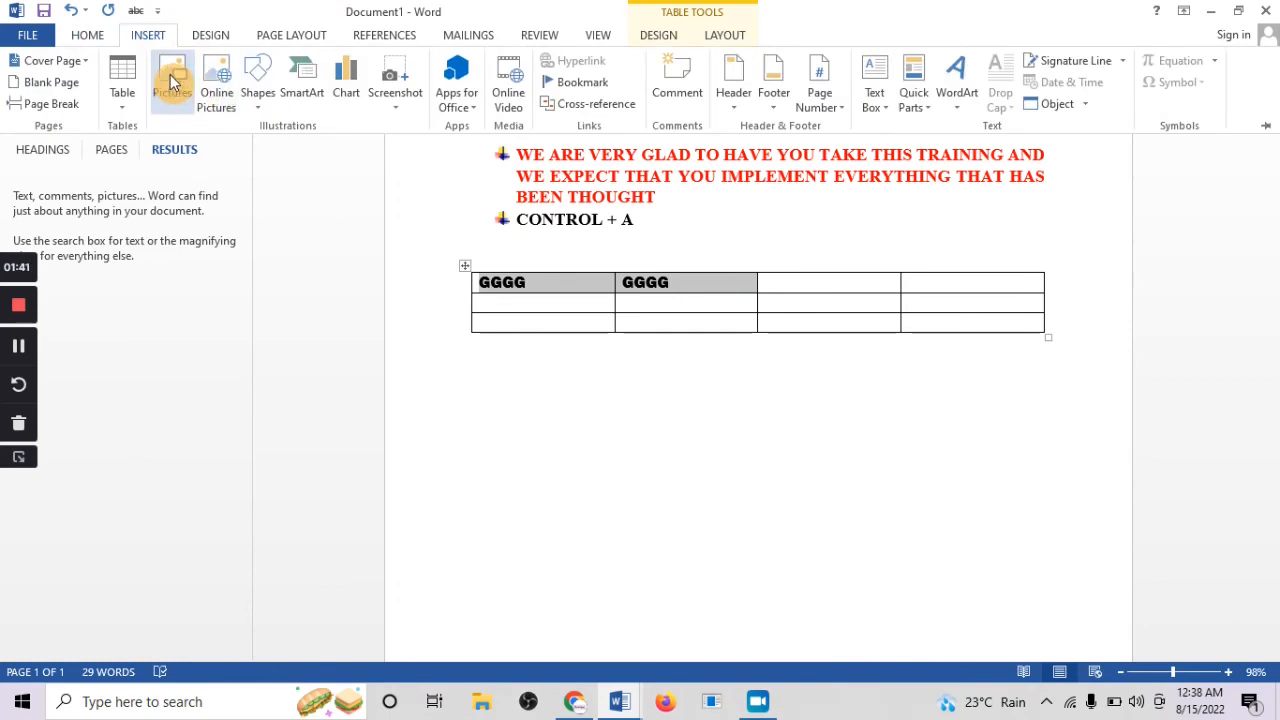
{"action": "left_click", "coordinate": [172, 83]}
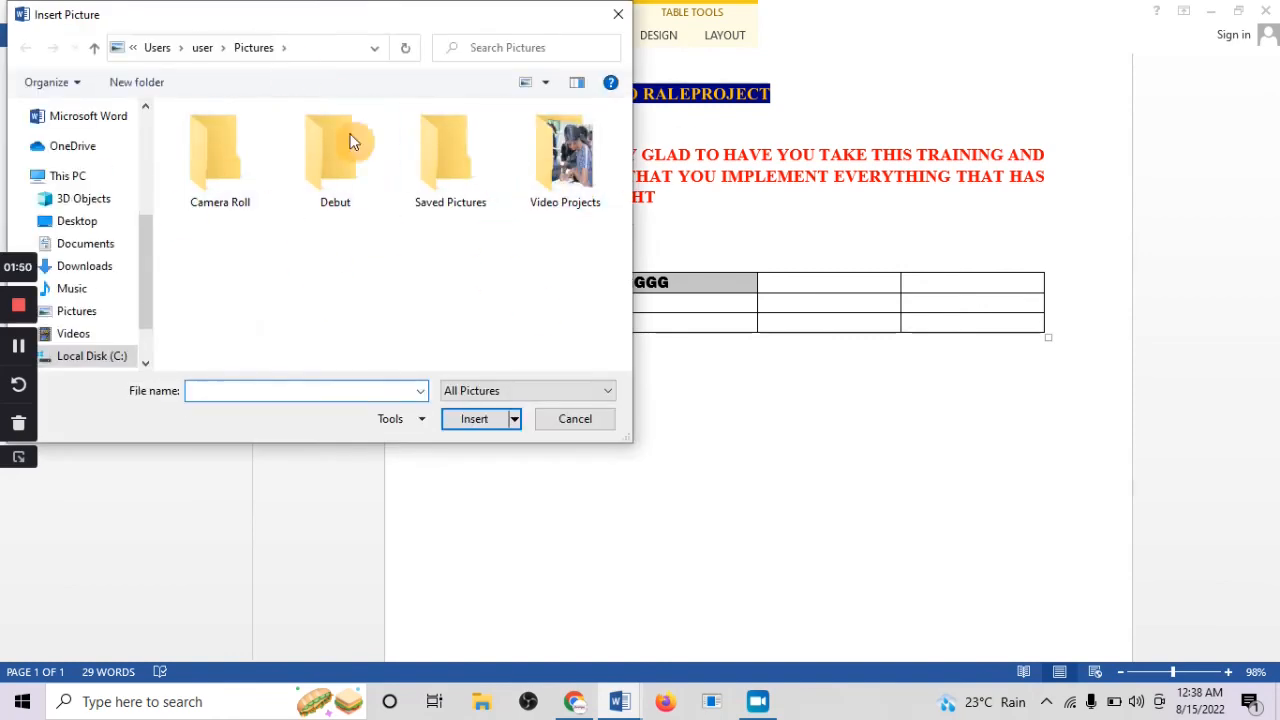
{"action": "left_click", "coordinate": [614, 16]}
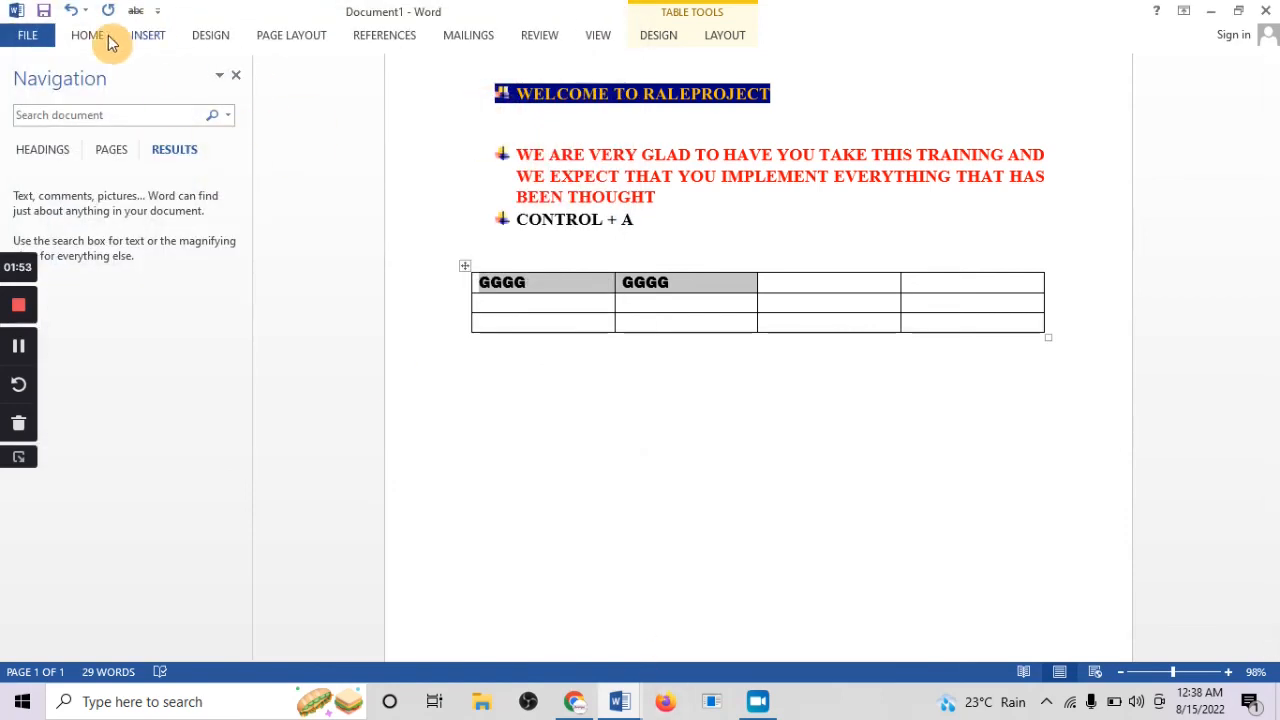
{"action": "left_click", "coordinate": [145, 36]}
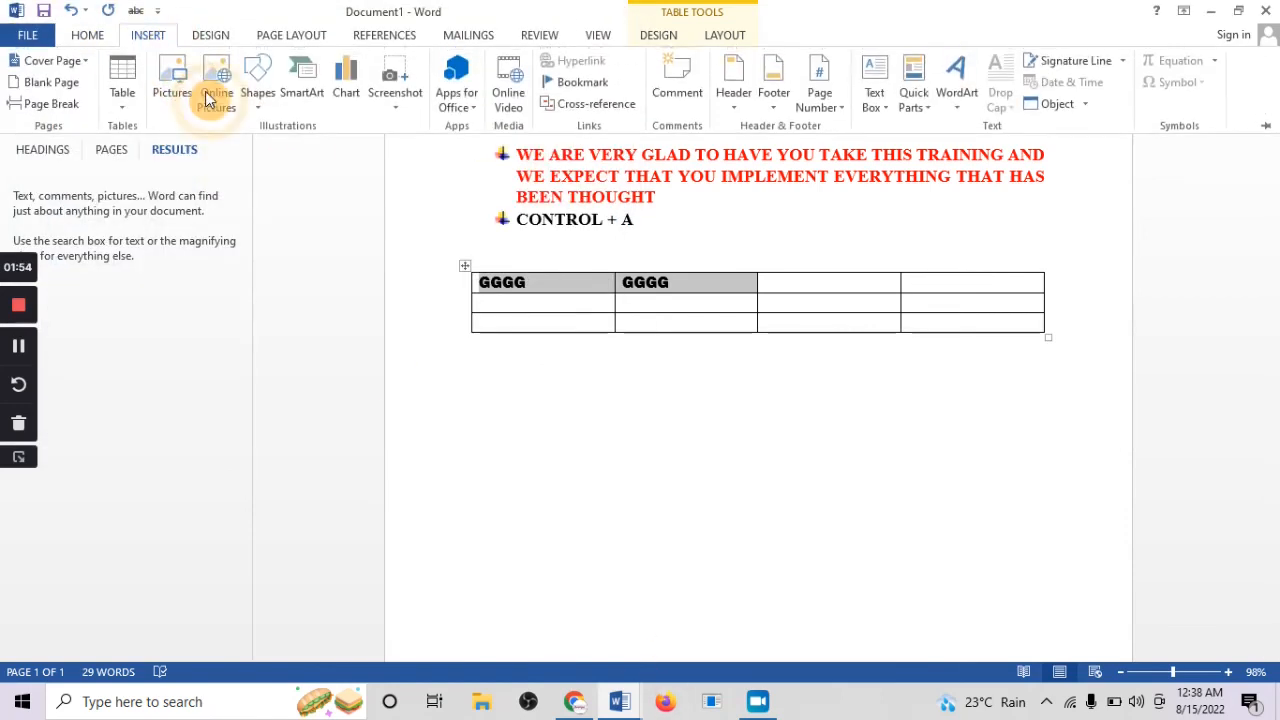
{"action": "left_click", "coordinate": [262, 106]}
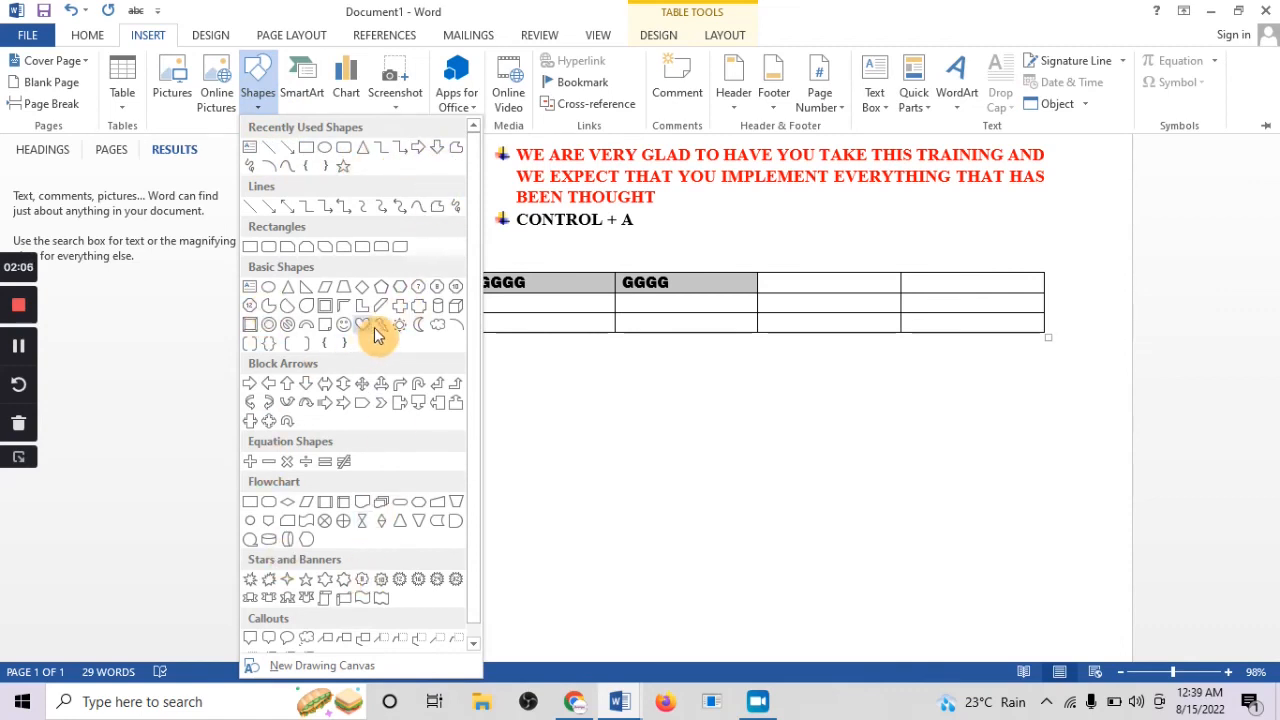
{"action": "scroll", "coordinate": [371, 327], "scroll_direction": "down", "scroll_amount": 1}
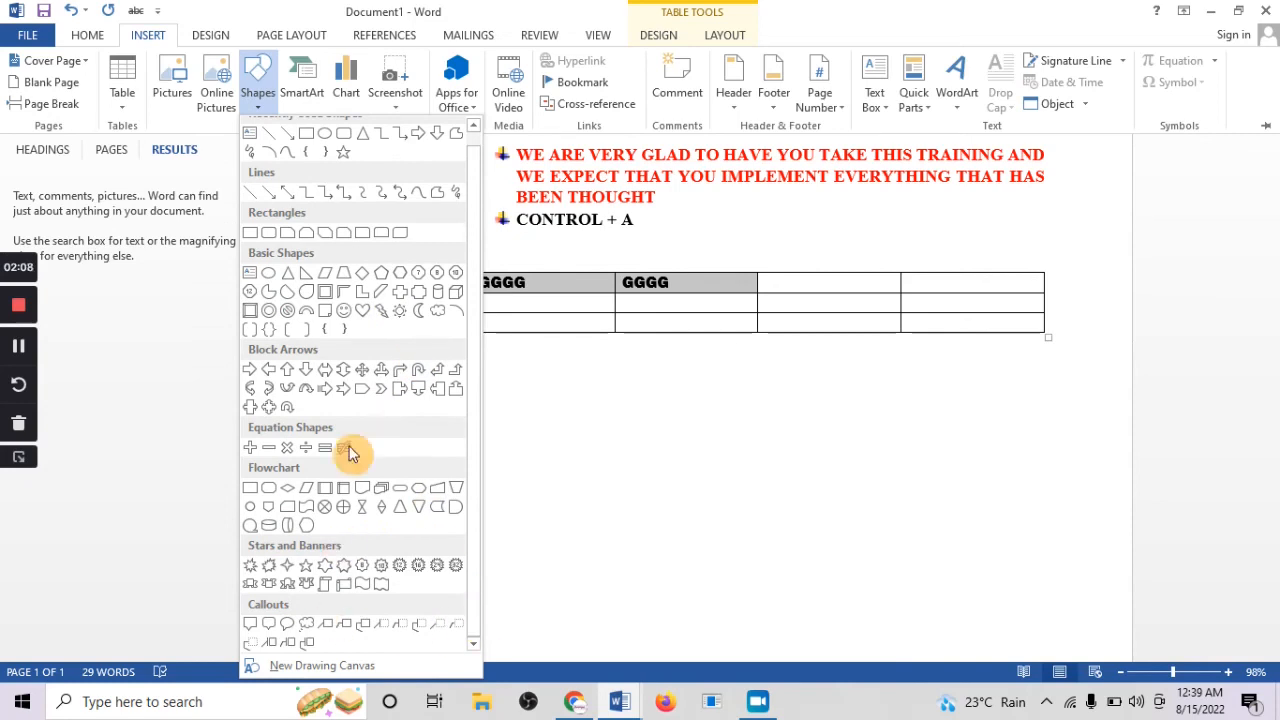
Preview the line, pie, bar and area chart types for insertion, and leave without adding a chart
{"action": "left_click", "coordinate": [345, 82]}
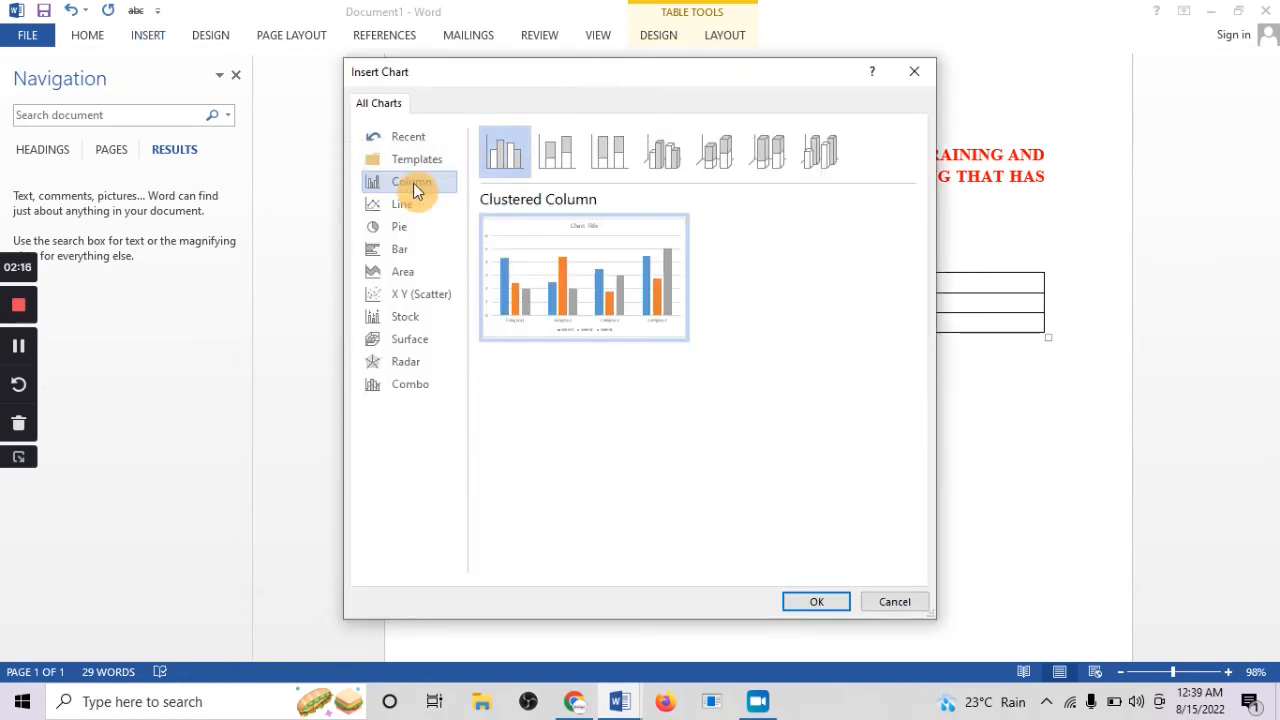
{"action": "left_click", "coordinate": [405, 205]}
{"action": "left_click", "coordinate": [413, 232]}
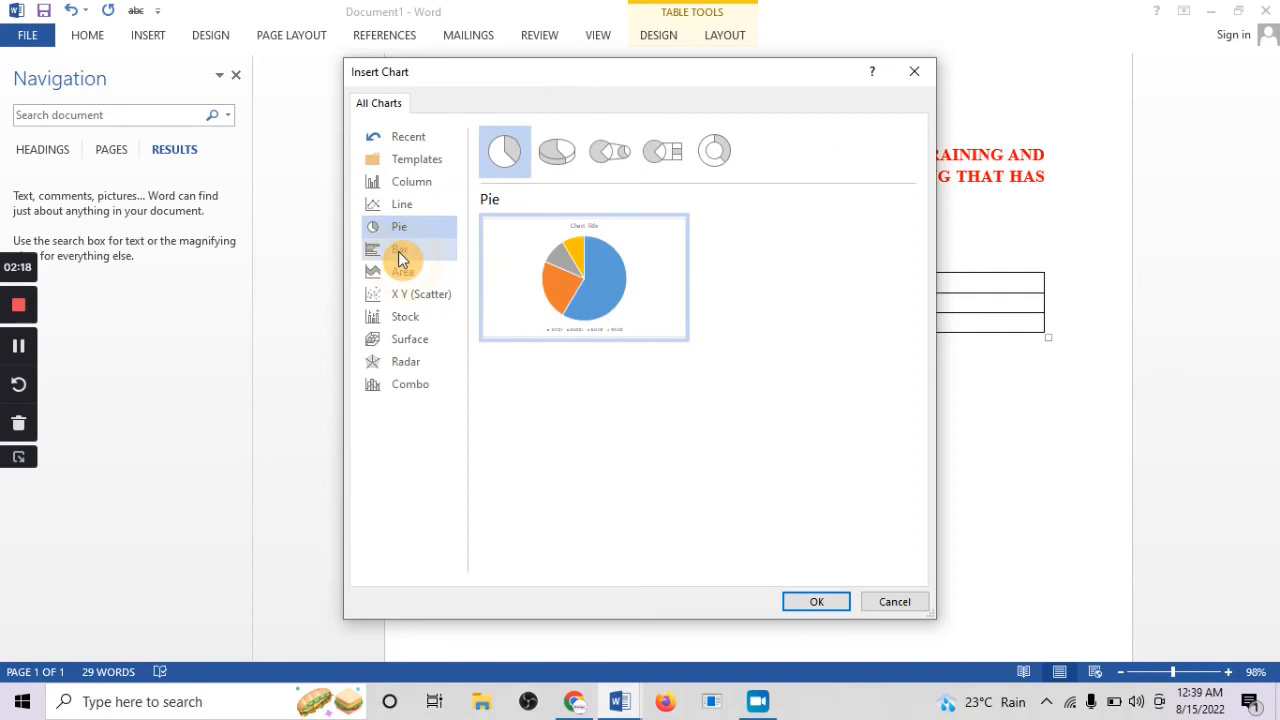
{"action": "left_click", "coordinate": [401, 252]}
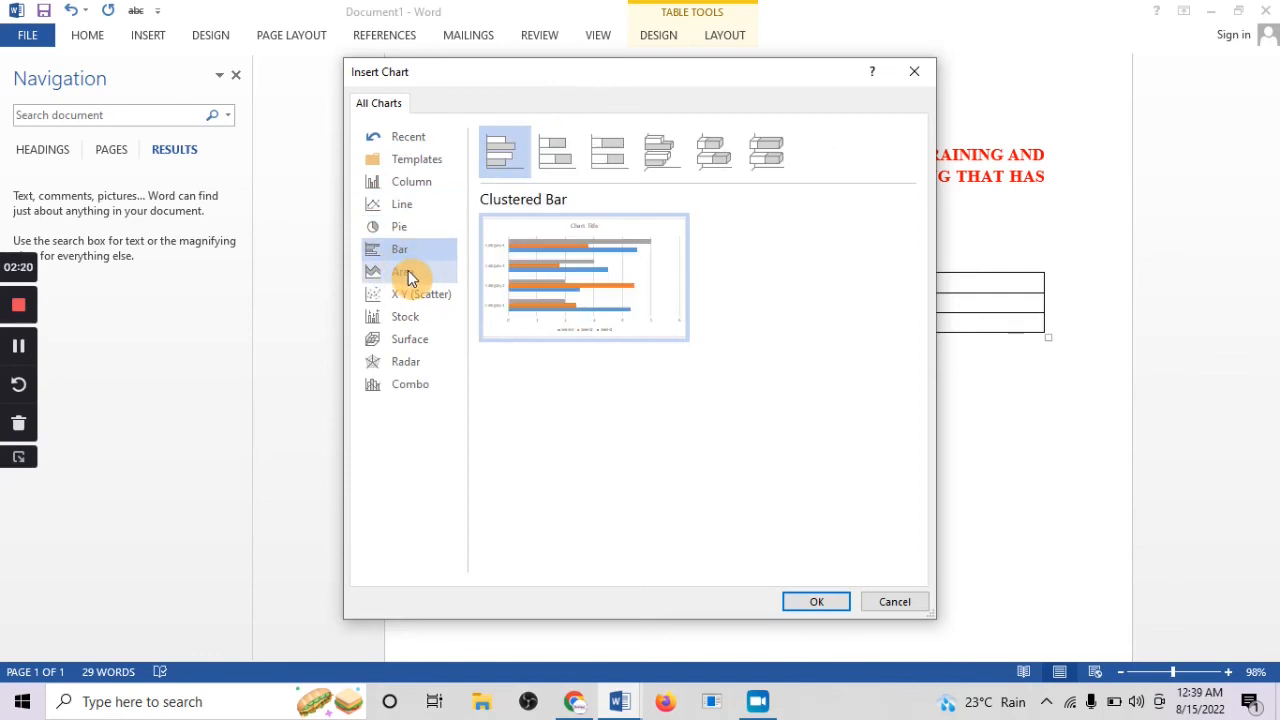
{"action": "left_click", "coordinate": [406, 272]}
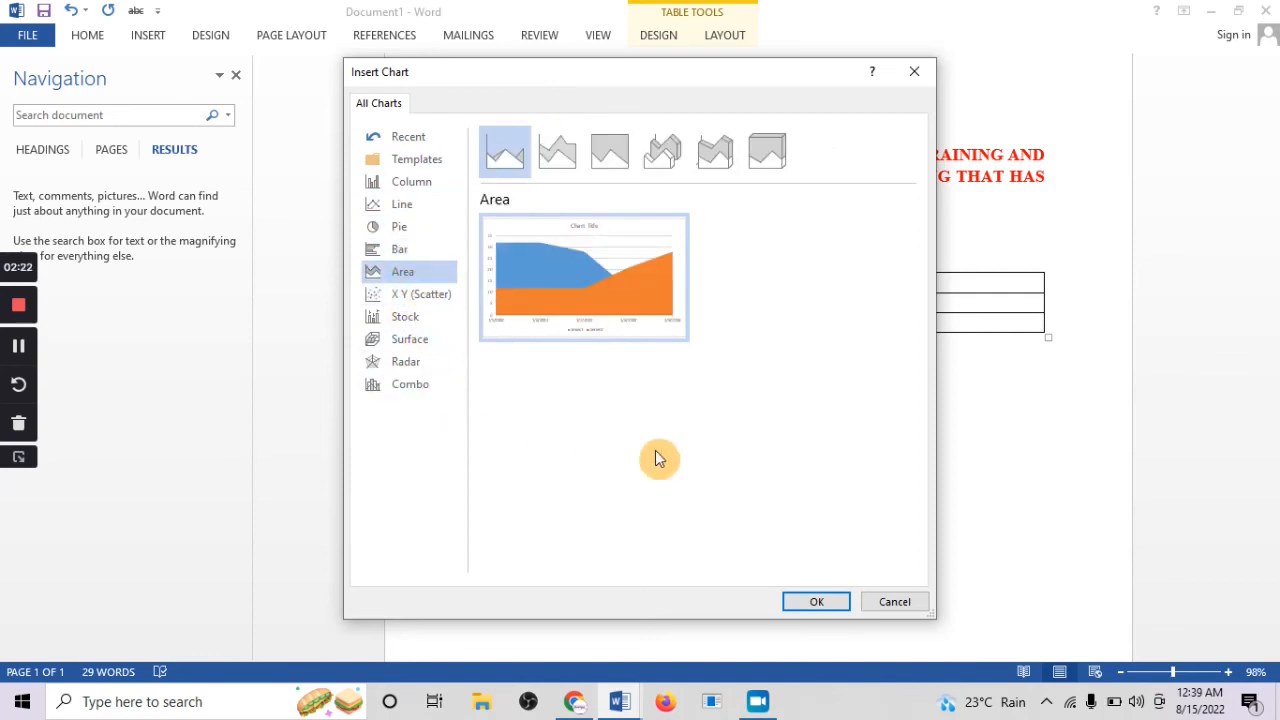
{"action": "left_click", "coordinate": [893, 602]}
{"action": "left_click", "coordinate": [150, 36]}
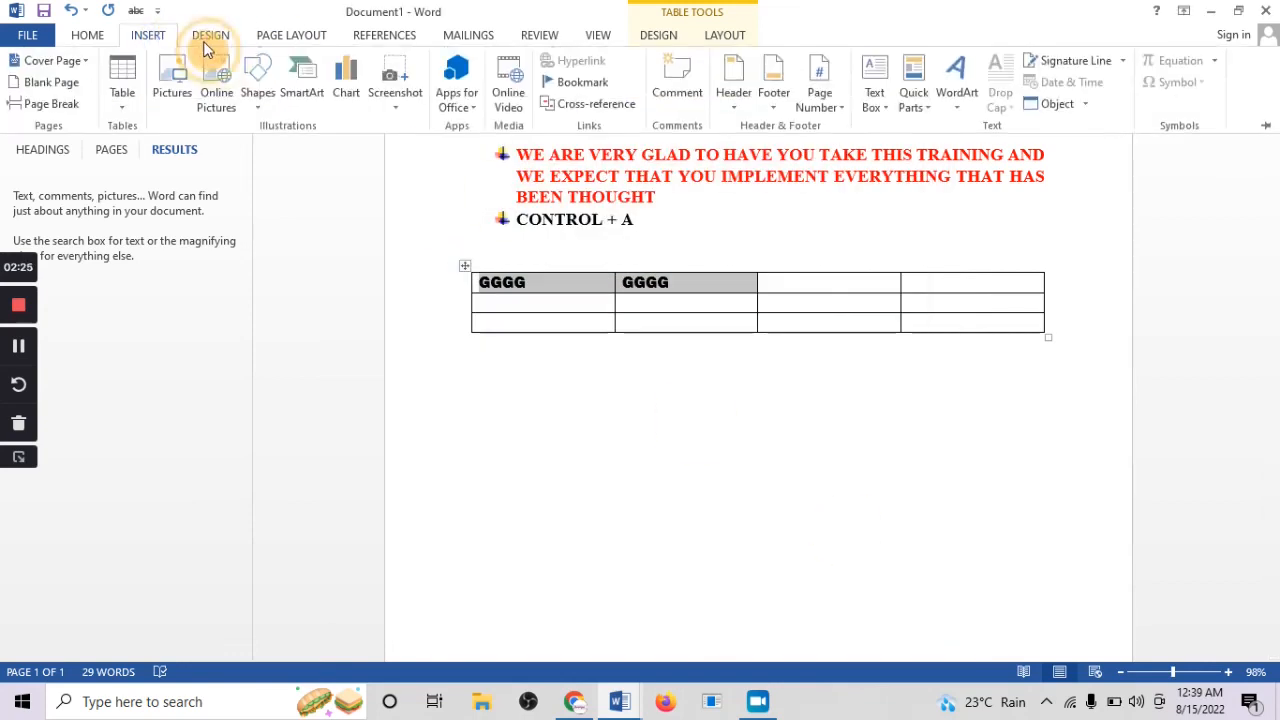
{"action": "left_click", "coordinate": [212, 38]}
{"action": "left_click", "coordinate": [147, 38]}
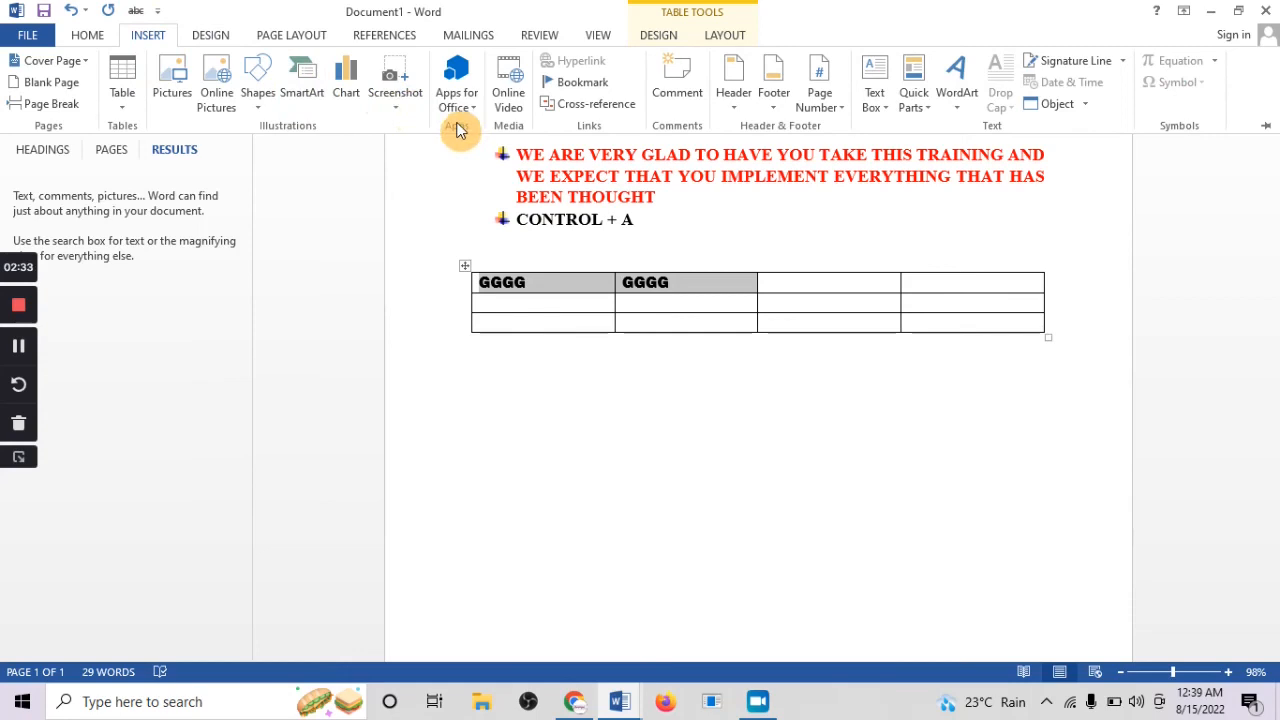
{"action": "left_click", "coordinate": [396, 104]}
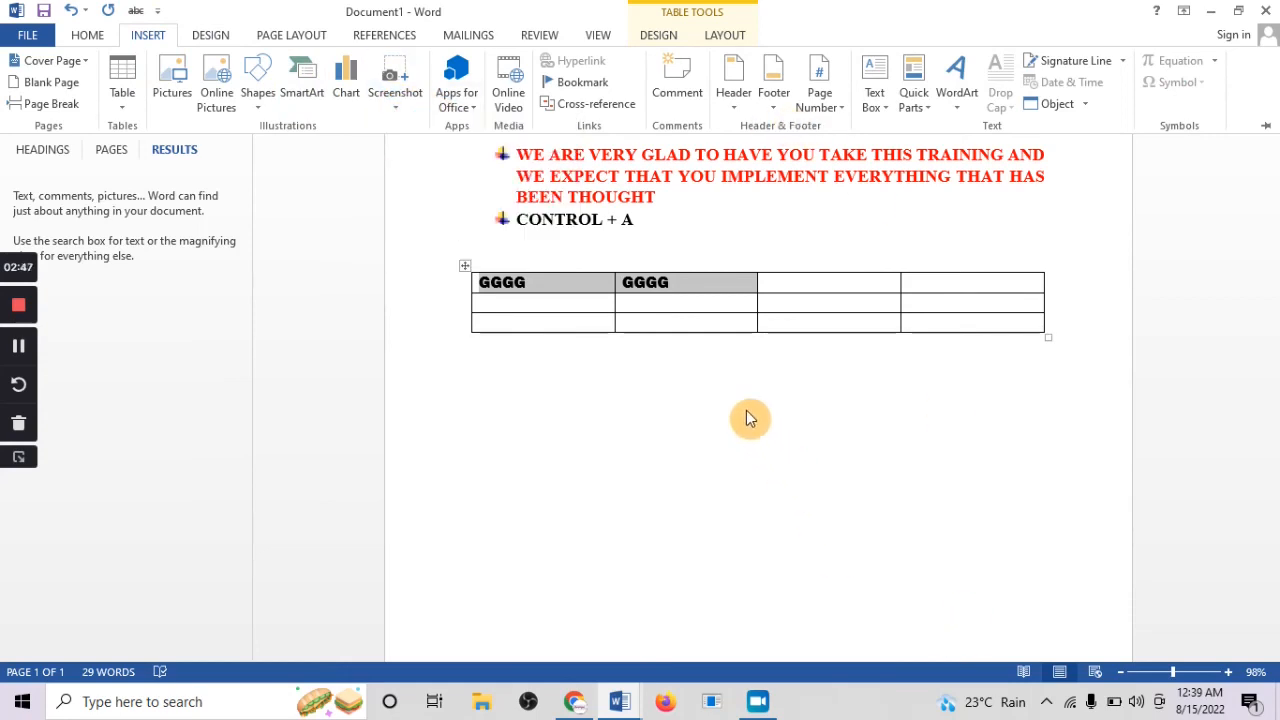
{"action": "left_click", "coordinate": [738, 113]}
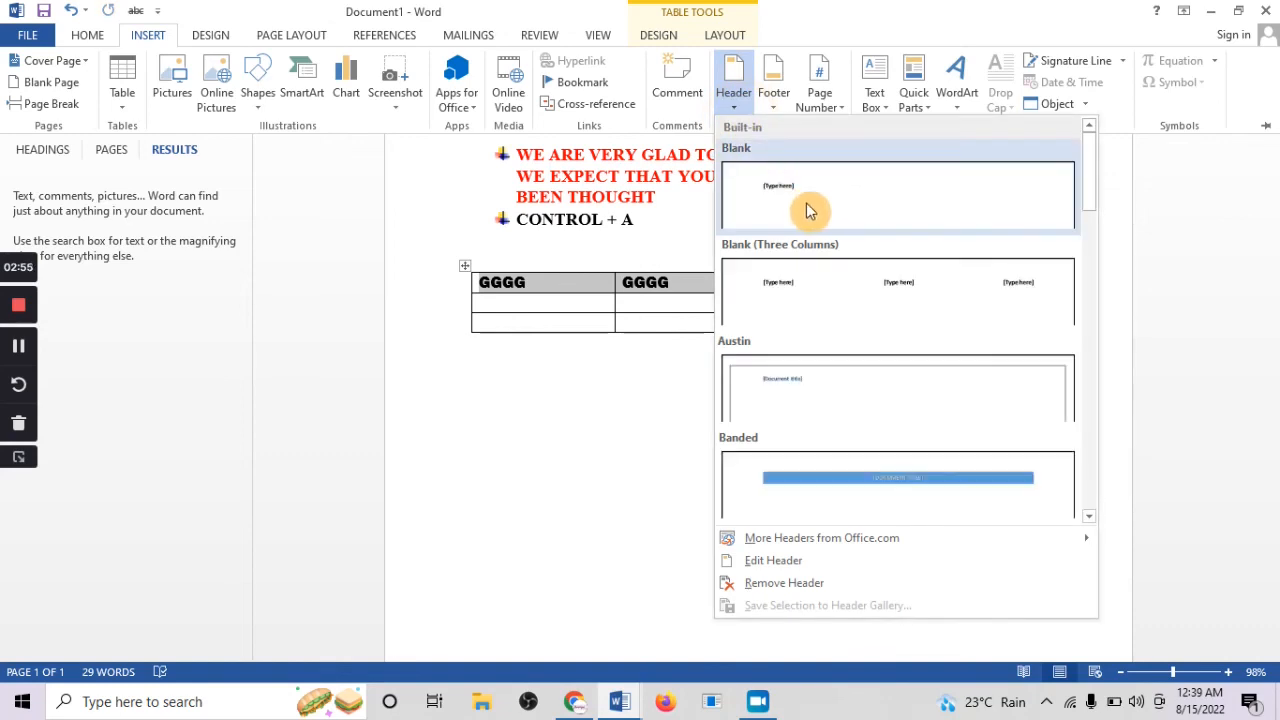
{"action": "left_click", "coordinate": [808, 205]}
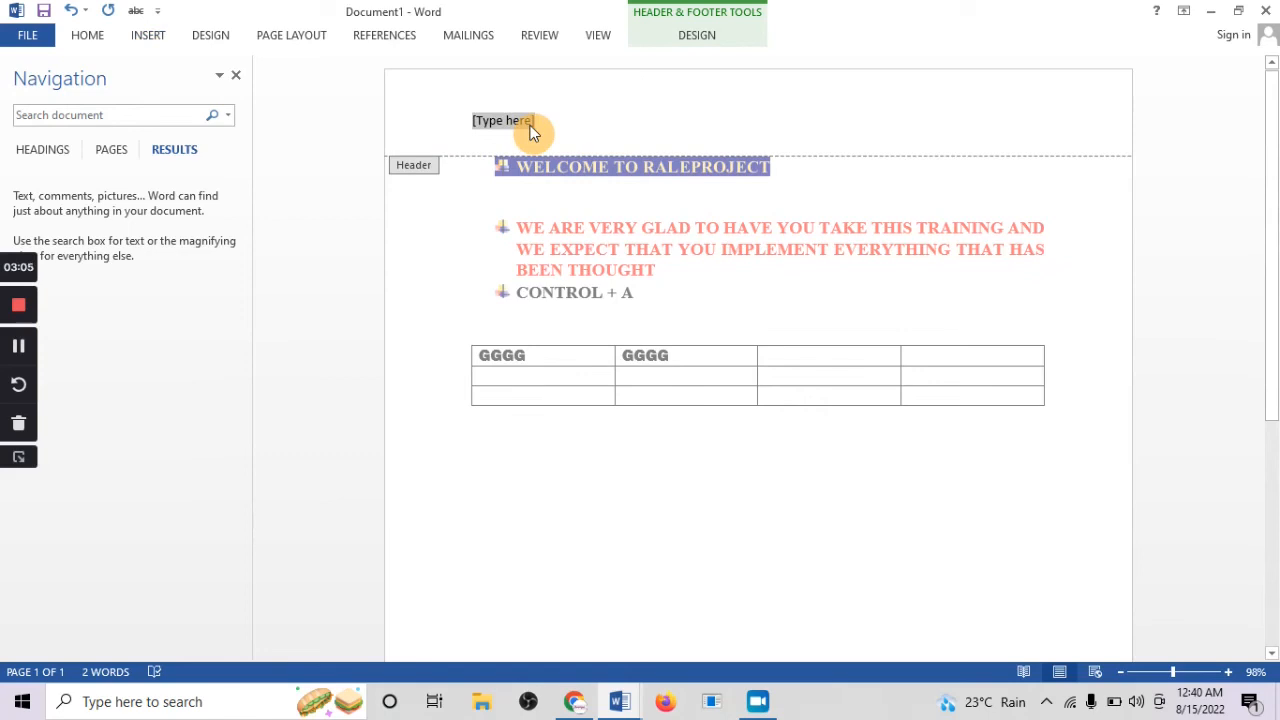
{"action": "type", "text": "@R"}
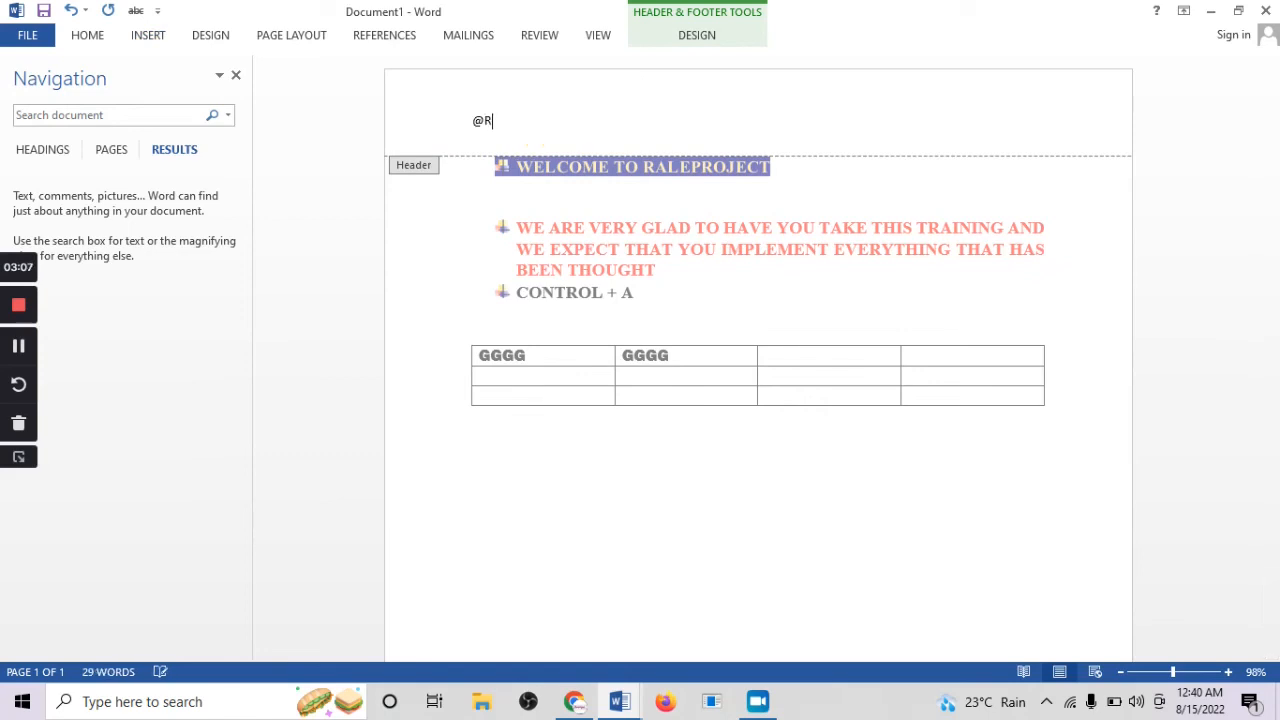
{"action": "type", "text": "Raleproject"}
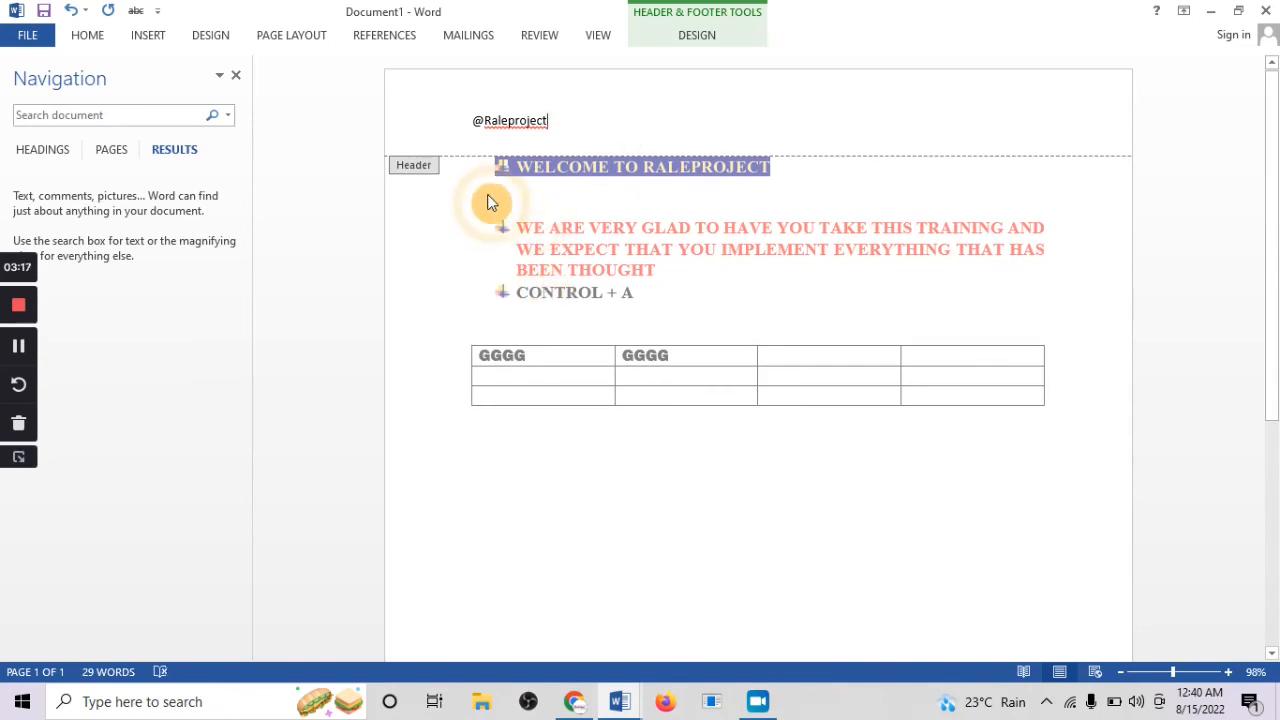
{"action": "left_click", "coordinate": [692, 14]}
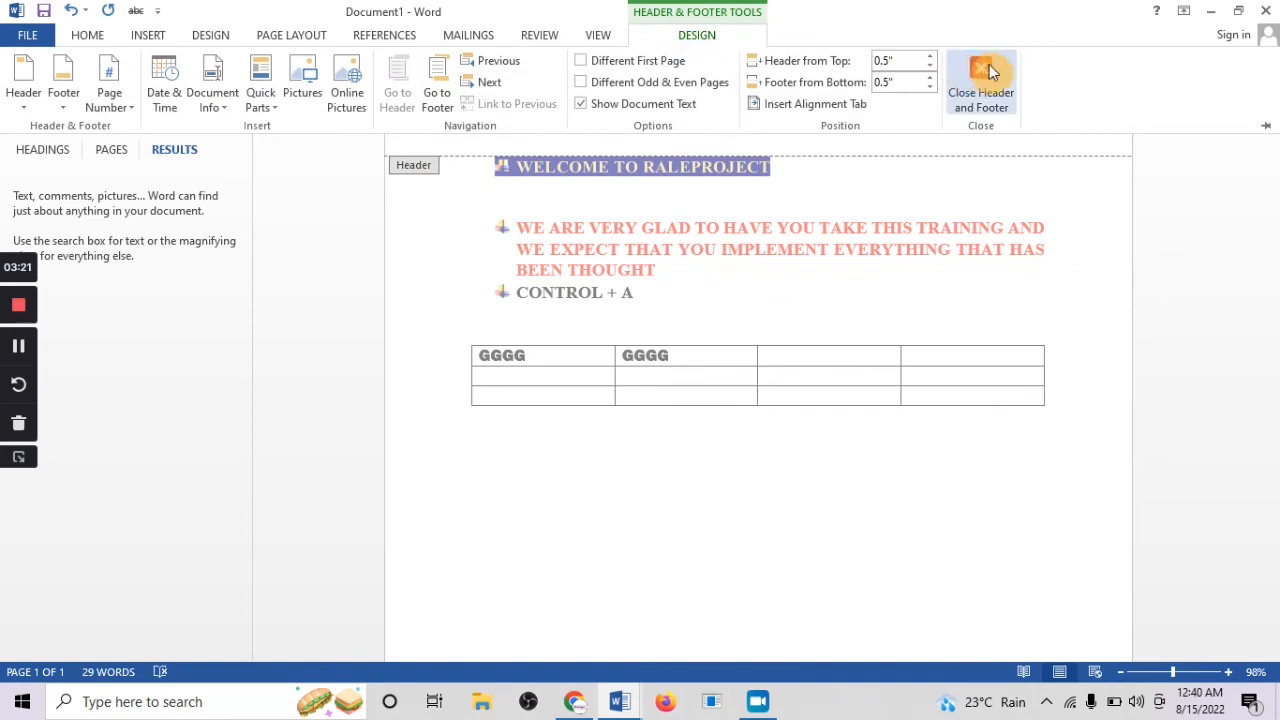
{"action": "left_click", "coordinate": [562, 202]}
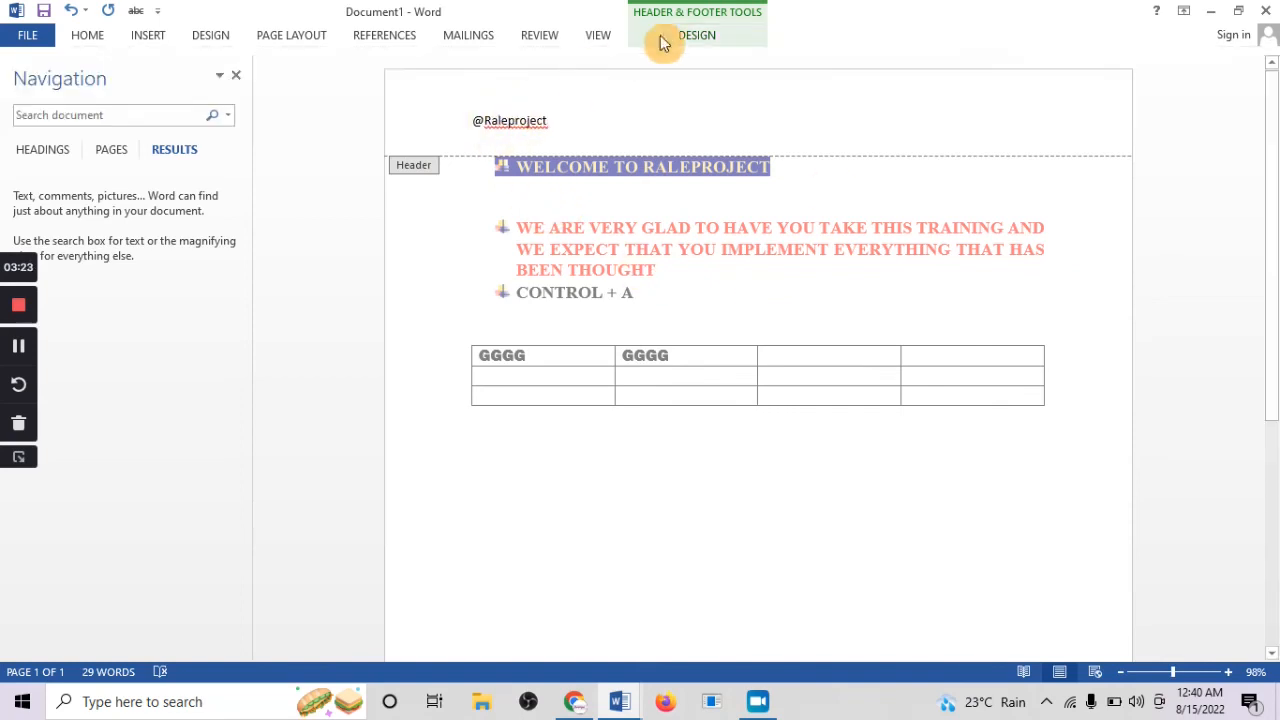
{"action": "left_click", "coordinate": [720, 16]}
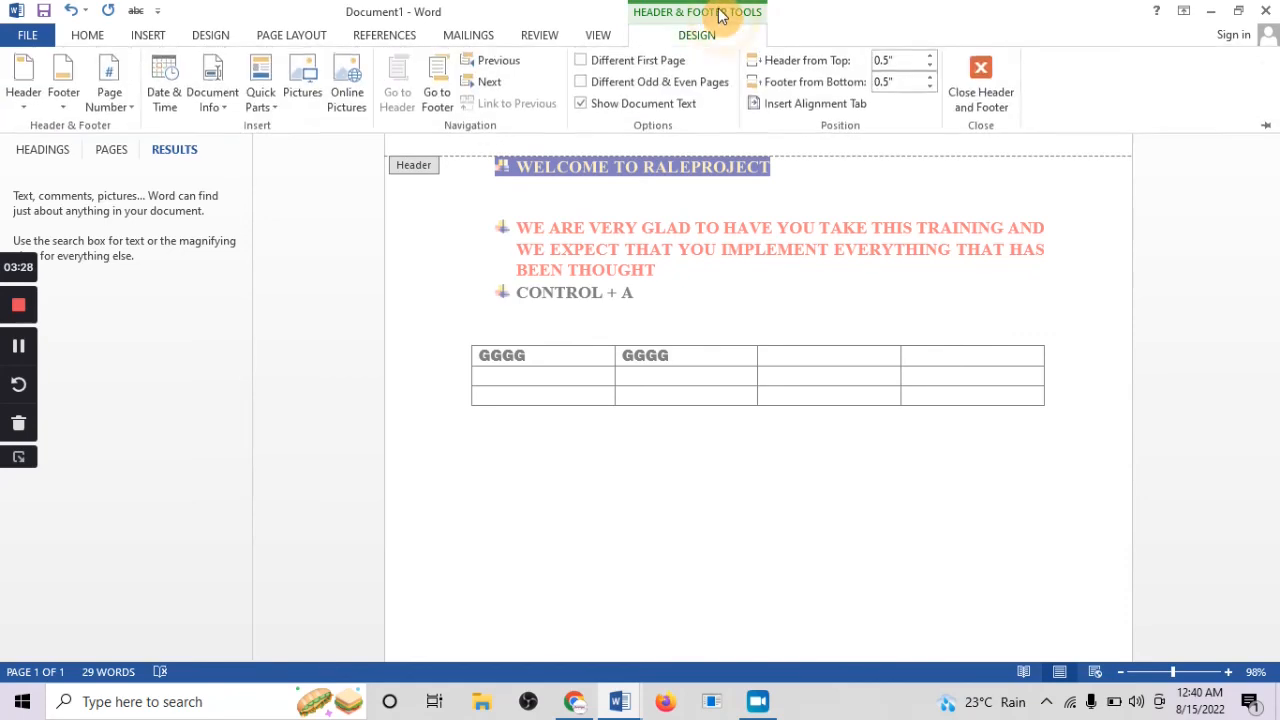
{"action": "left_click", "coordinate": [985, 76]}
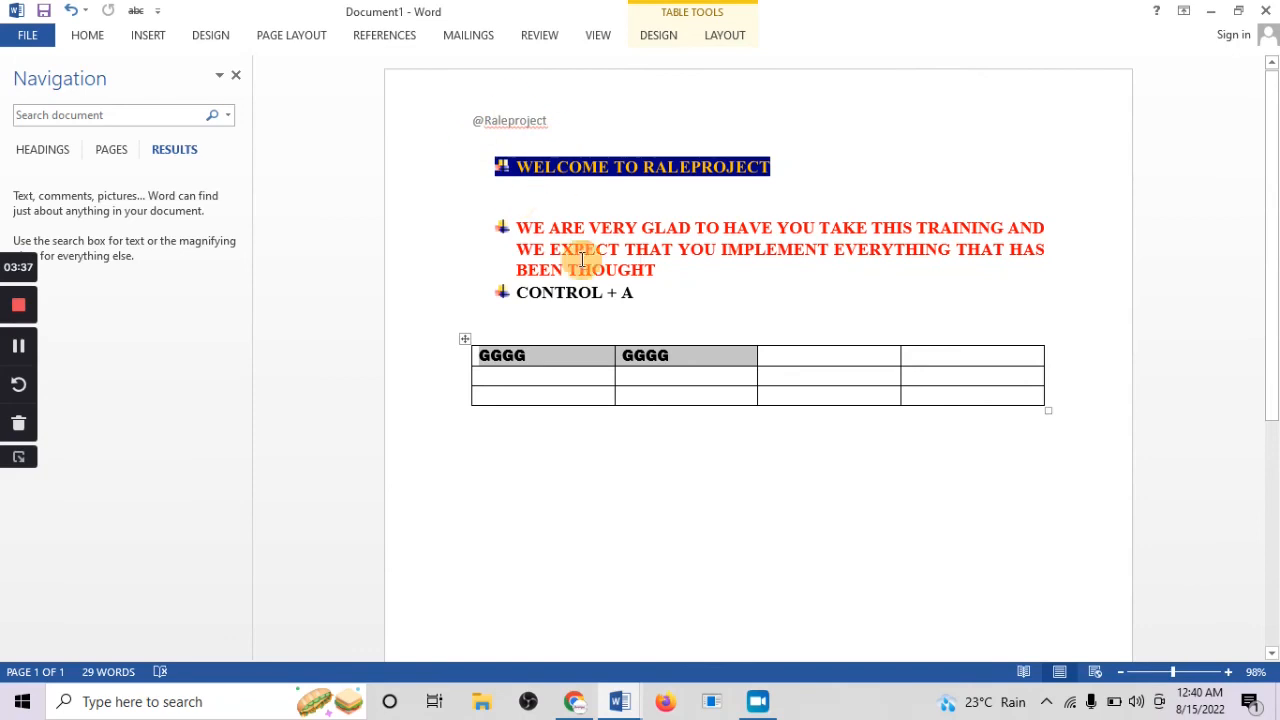
Add a page number at the top of the page in the Plain Number 1 style and check it in the header
{"action": "left_click", "coordinate": [70, 38]}
{"action": "left_click", "coordinate": [165, 38]}
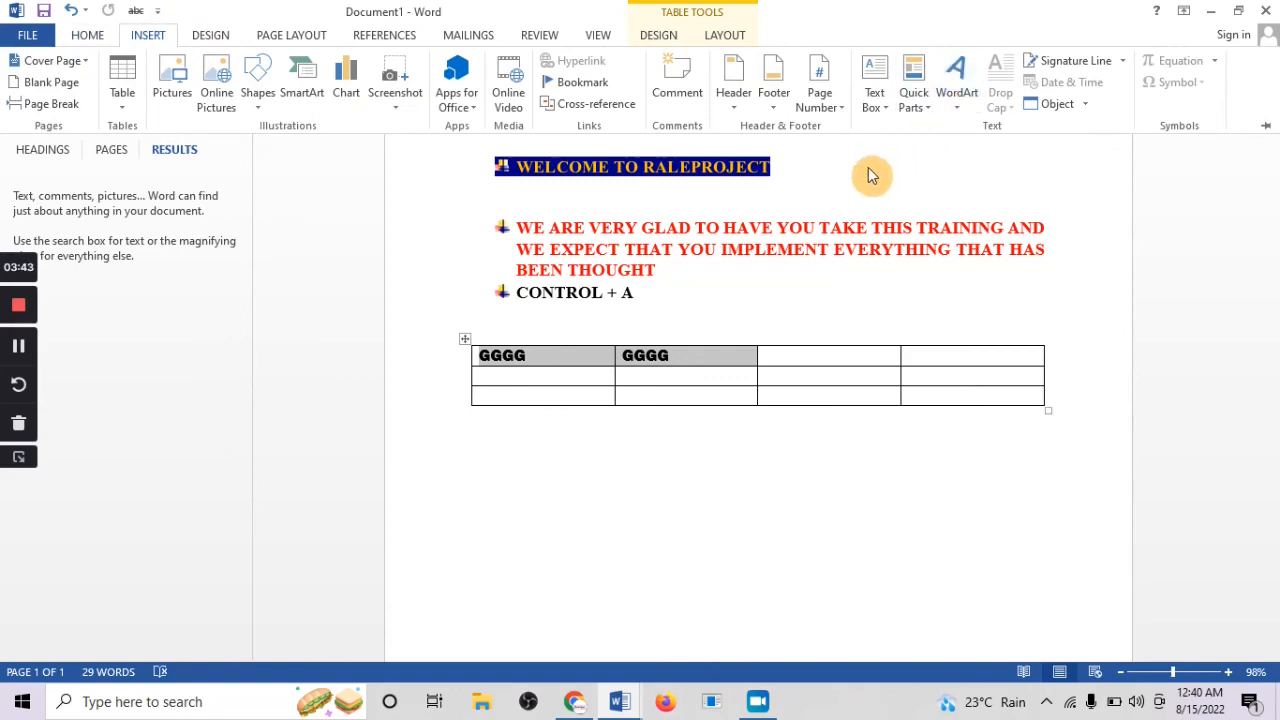
{"action": "left_click", "coordinate": [736, 116]}
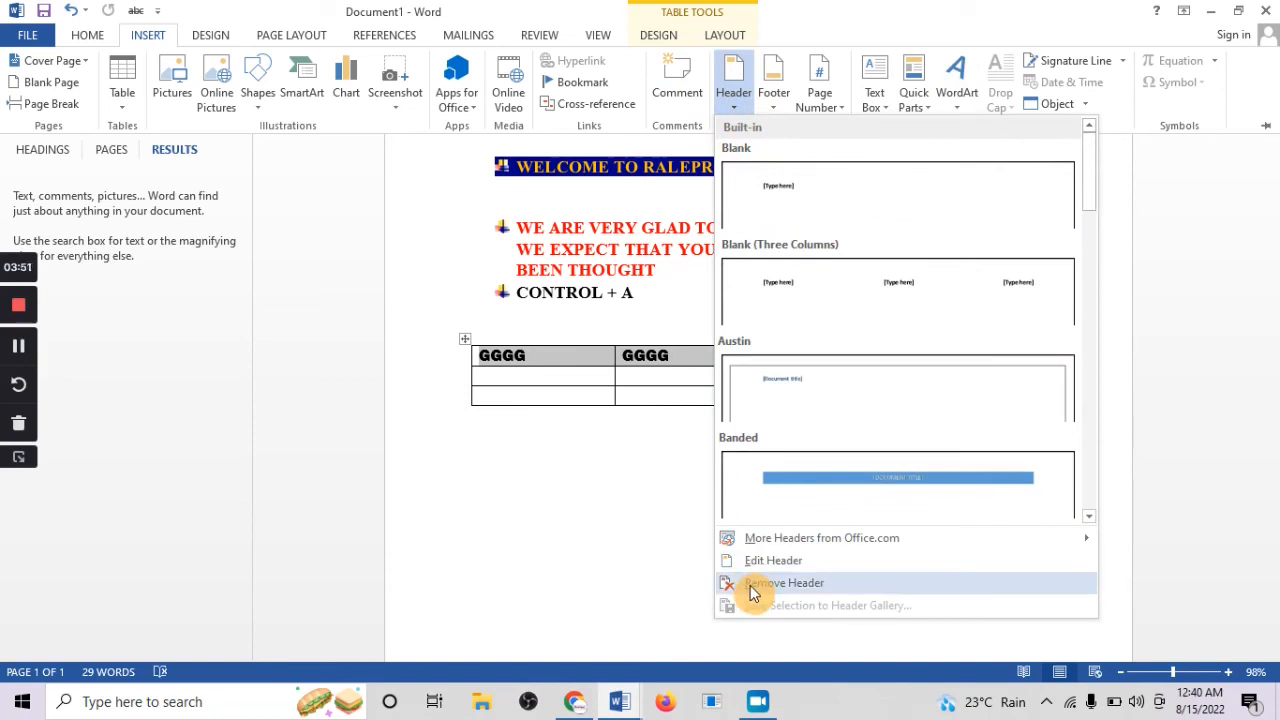
{"action": "left_click", "coordinate": [845, 113]}
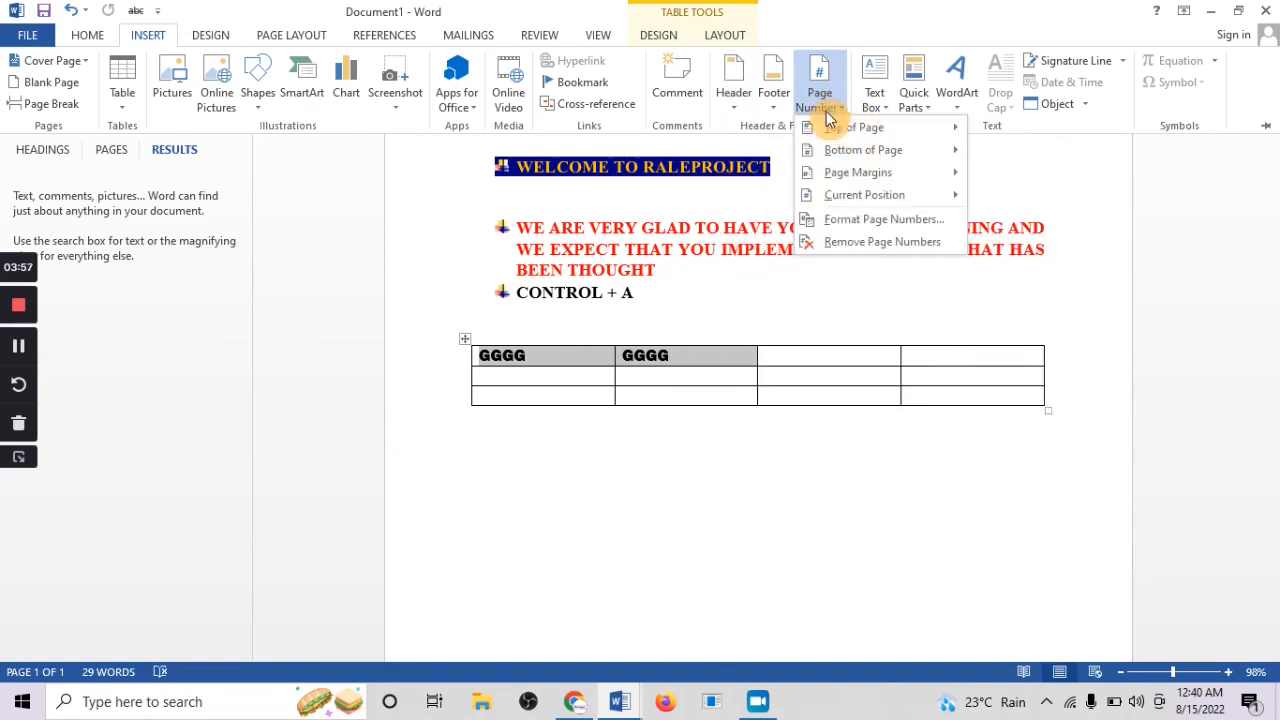
{"action": "mouse_move", "coordinate": [852, 128]}
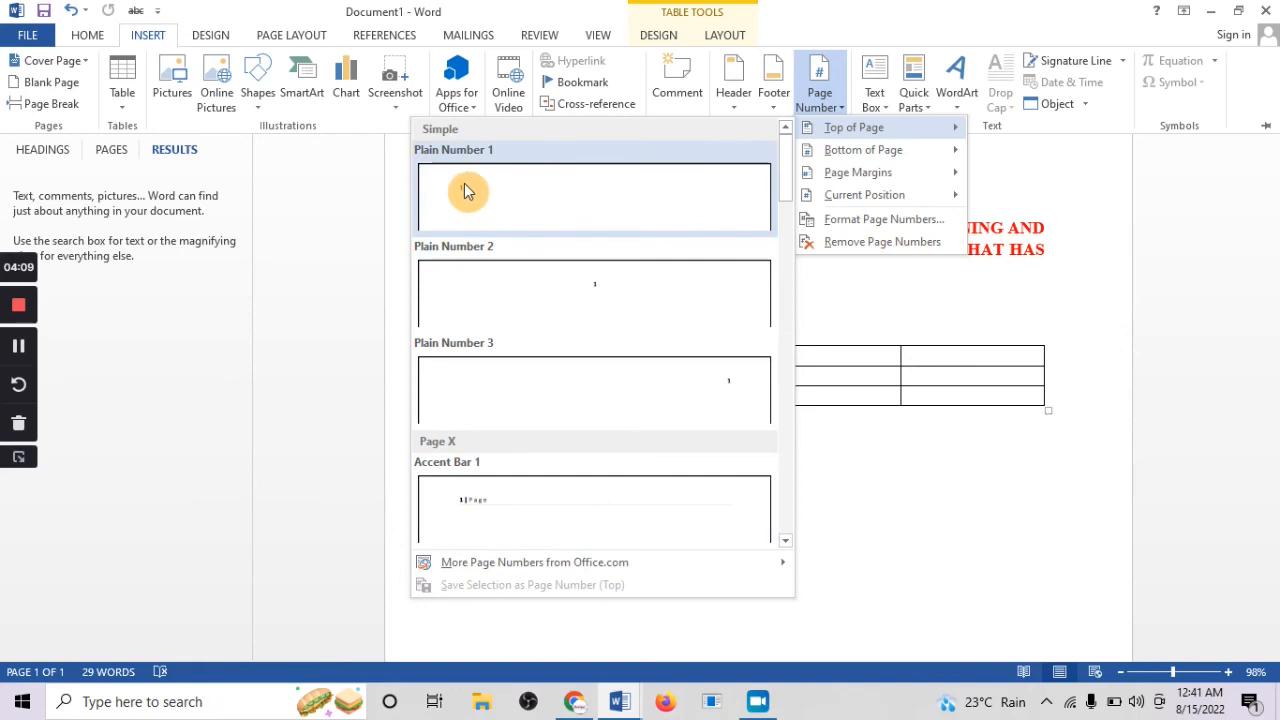
{"action": "left_click", "coordinate": [491, 197]}
{"action": "scroll", "coordinate": [735, 520], "scroll_direction": "down", "scroll_amount": 6}
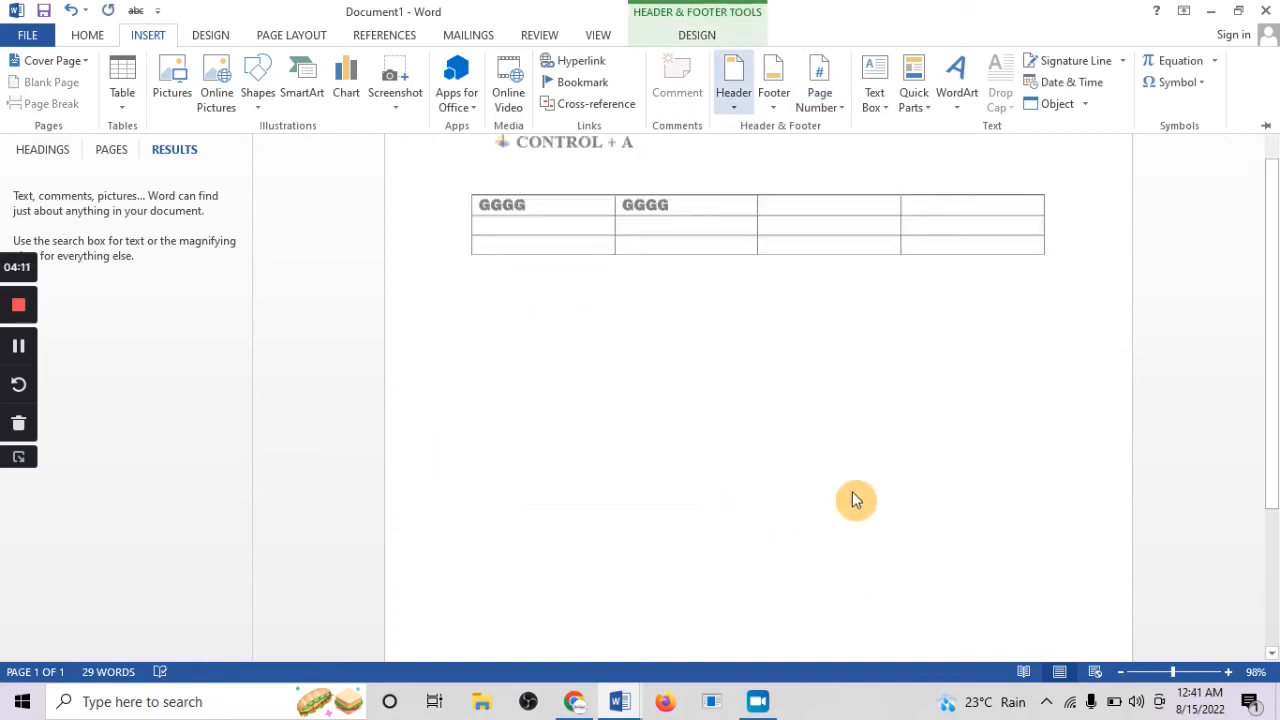
{"action": "left_click", "coordinate": [707, 371]}
{"action": "left_click", "coordinate": [694, 36]}
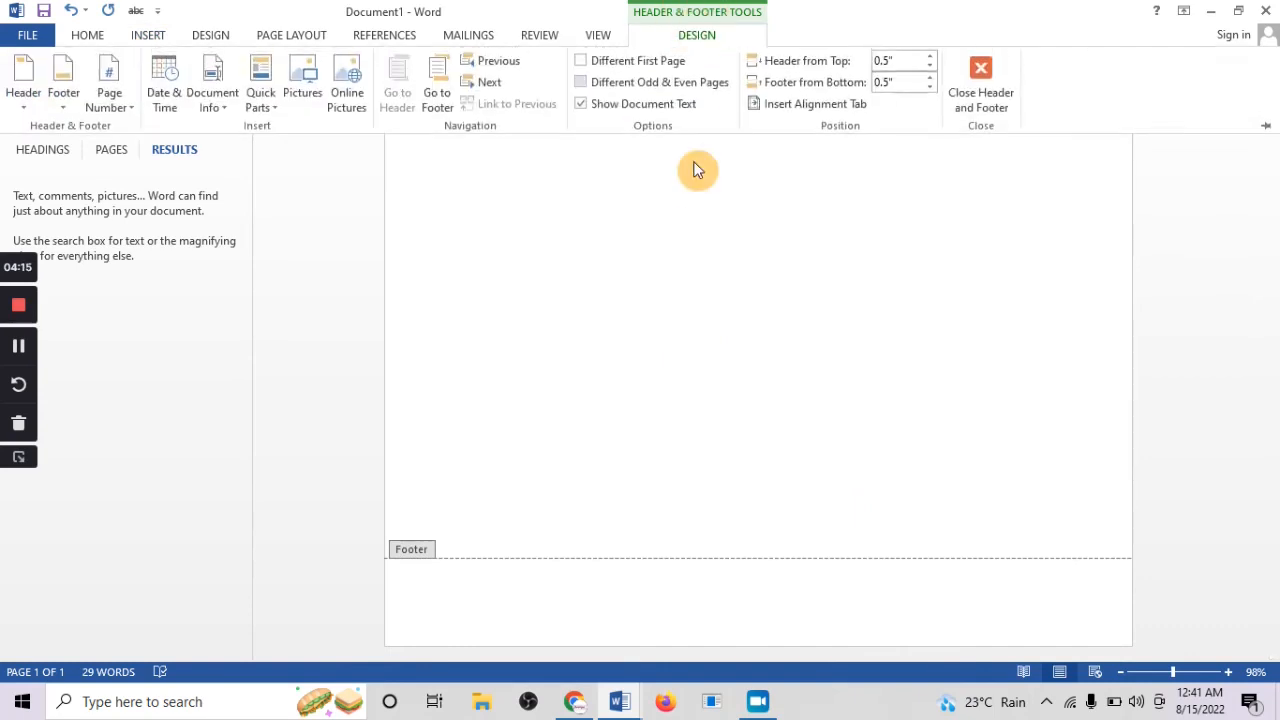
{"action": "scroll", "coordinate": [757, 320], "scroll_direction": "up", "scroll_amount": 5}
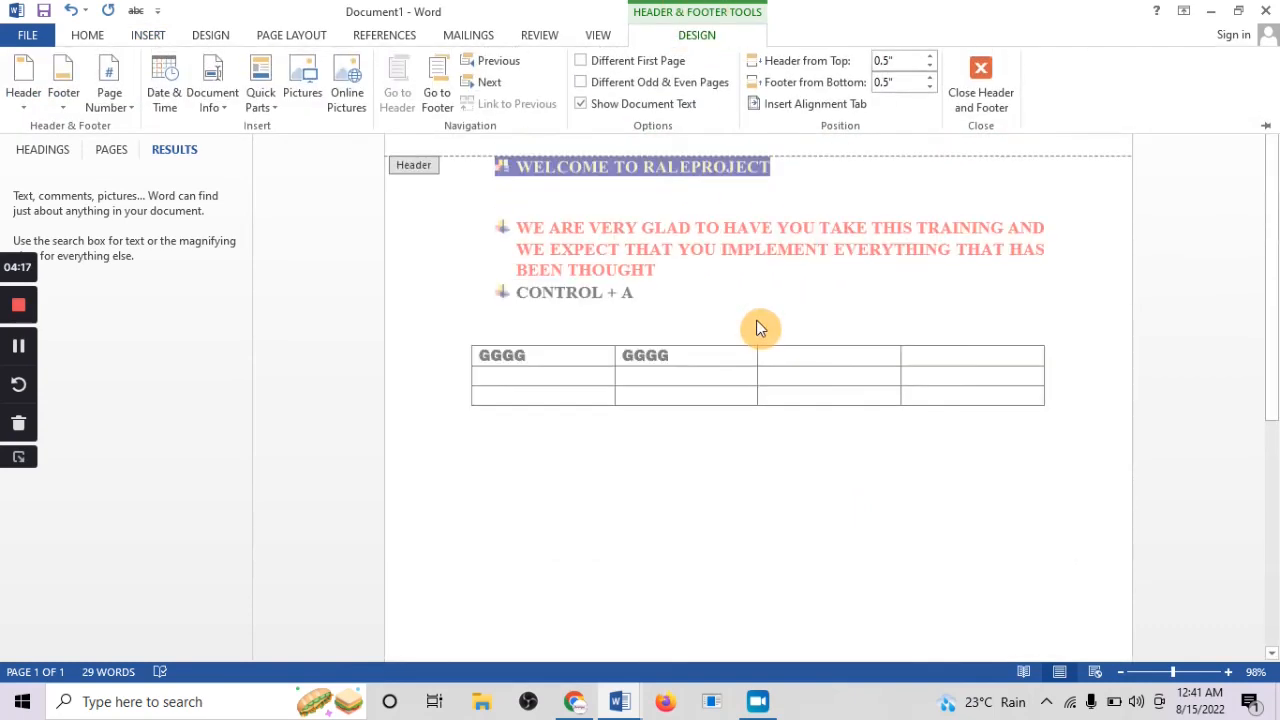
{"action": "left_click_drag", "start_coordinate": [1272, 222], "coordinate": [1263, 147]}
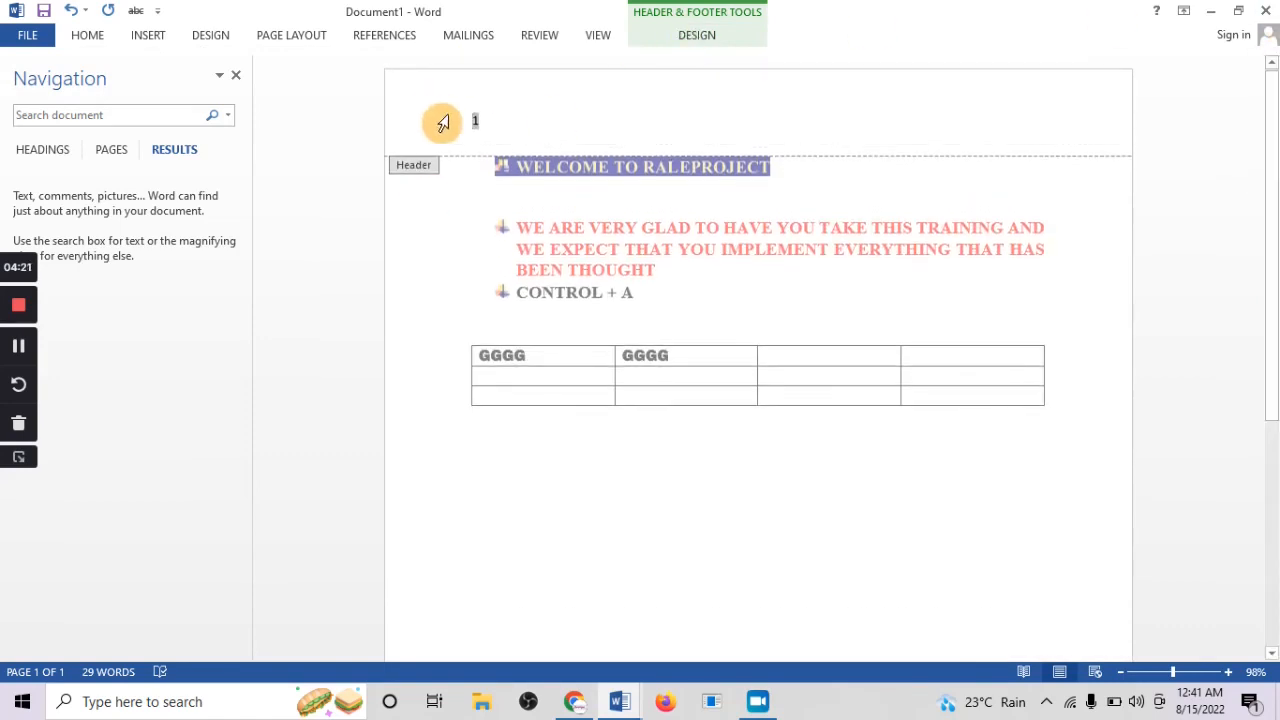
Close the header and footer editing mode and return to the document body
{"action": "left_click", "coordinate": [669, 36]}
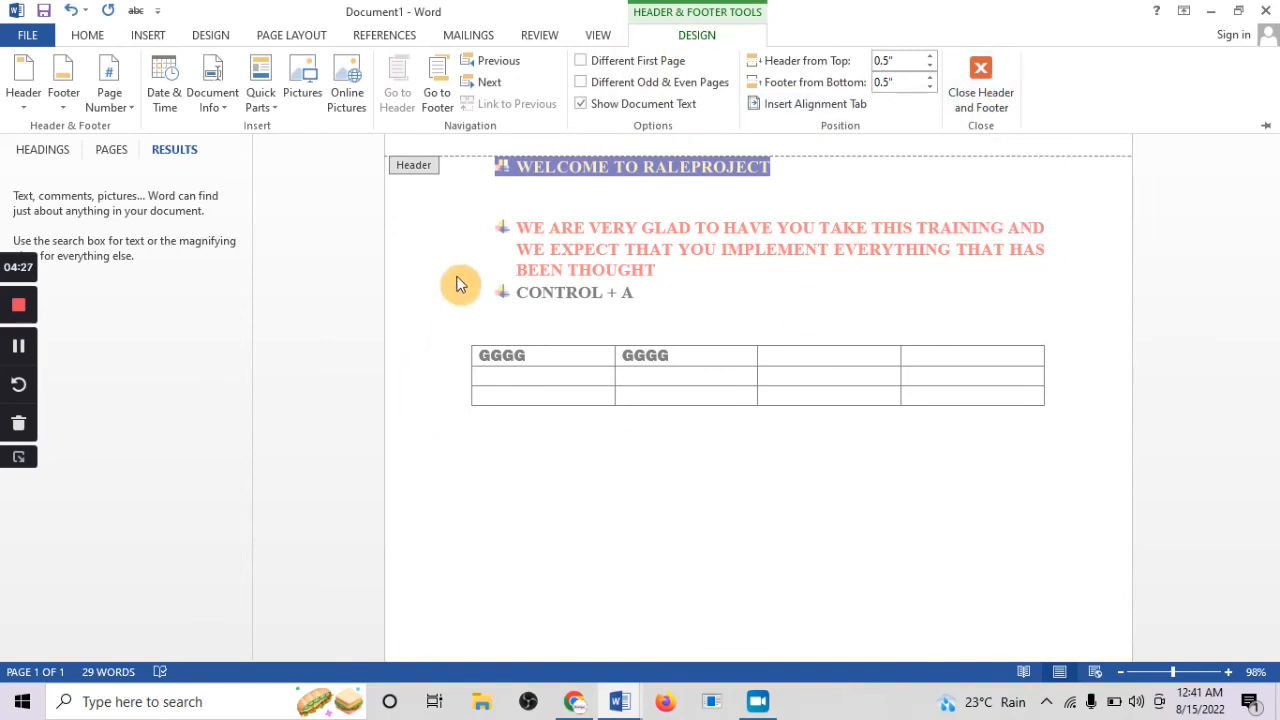
{"action": "left_click", "coordinate": [979, 72]}
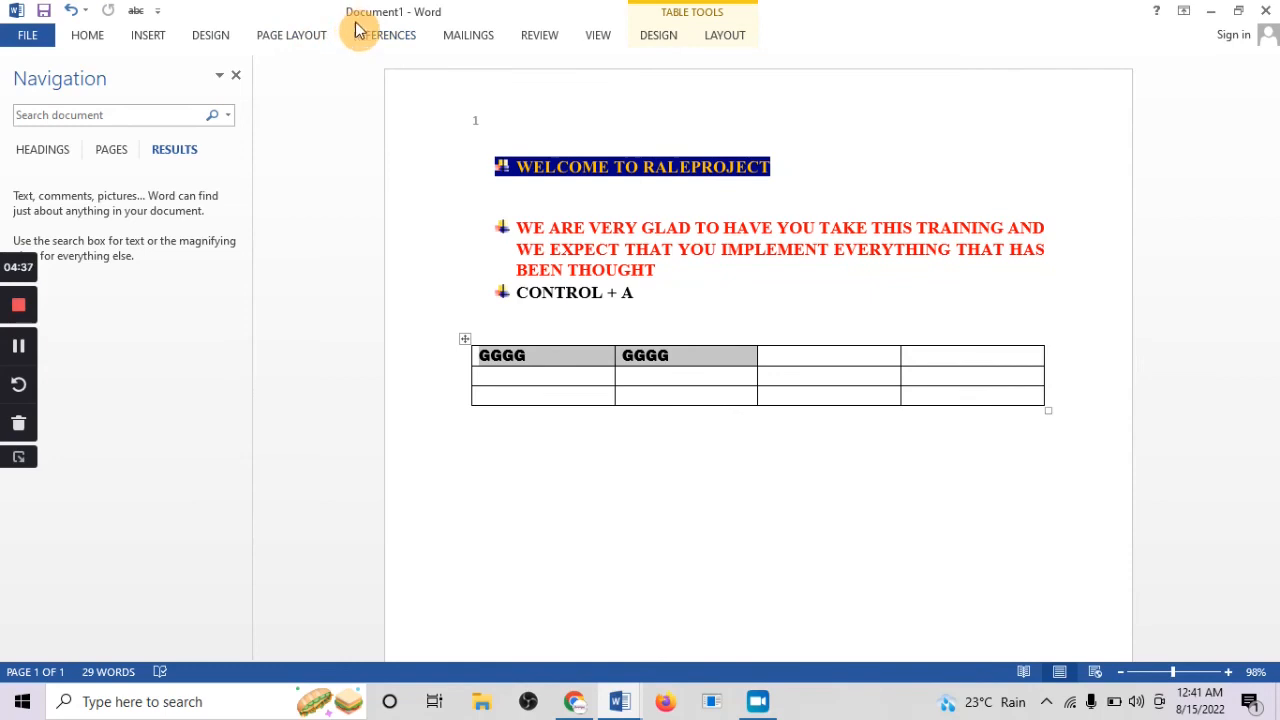
Try to insert a Simple Text Box while the two filled table cells are selected
{"action": "left_click", "coordinate": [145, 35]}
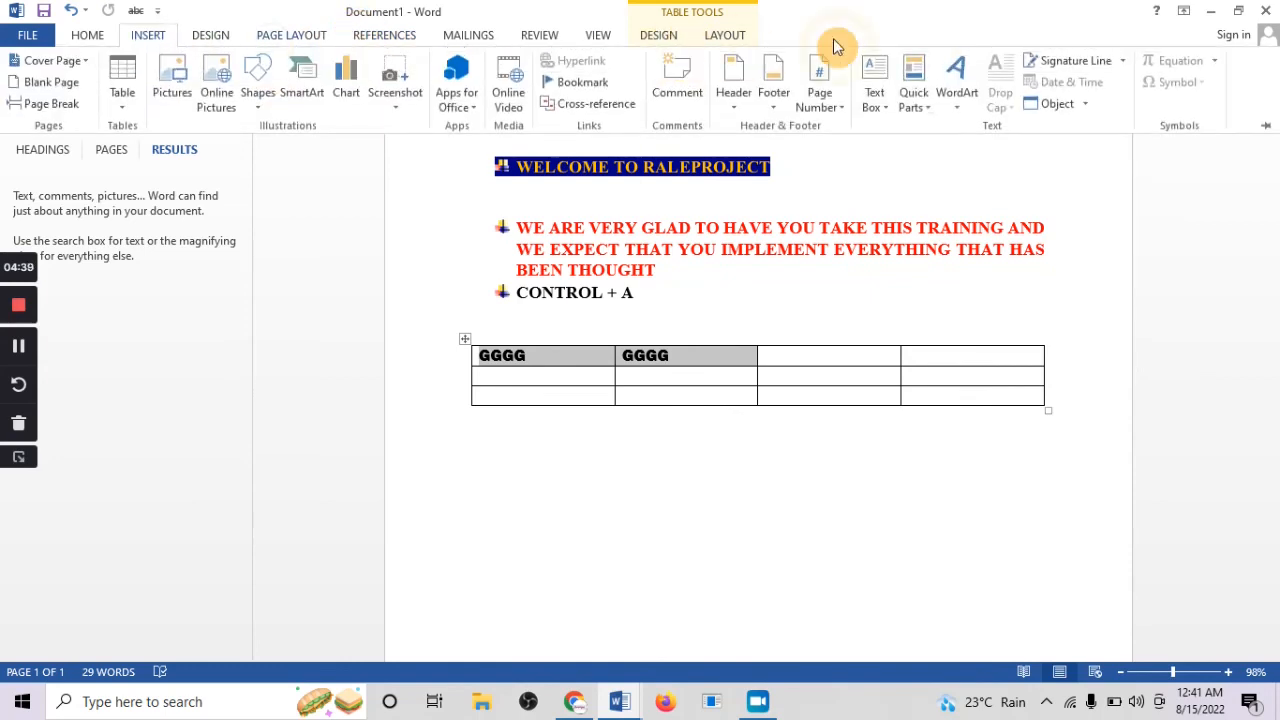
{"action": "left_click", "coordinate": [874, 98]}
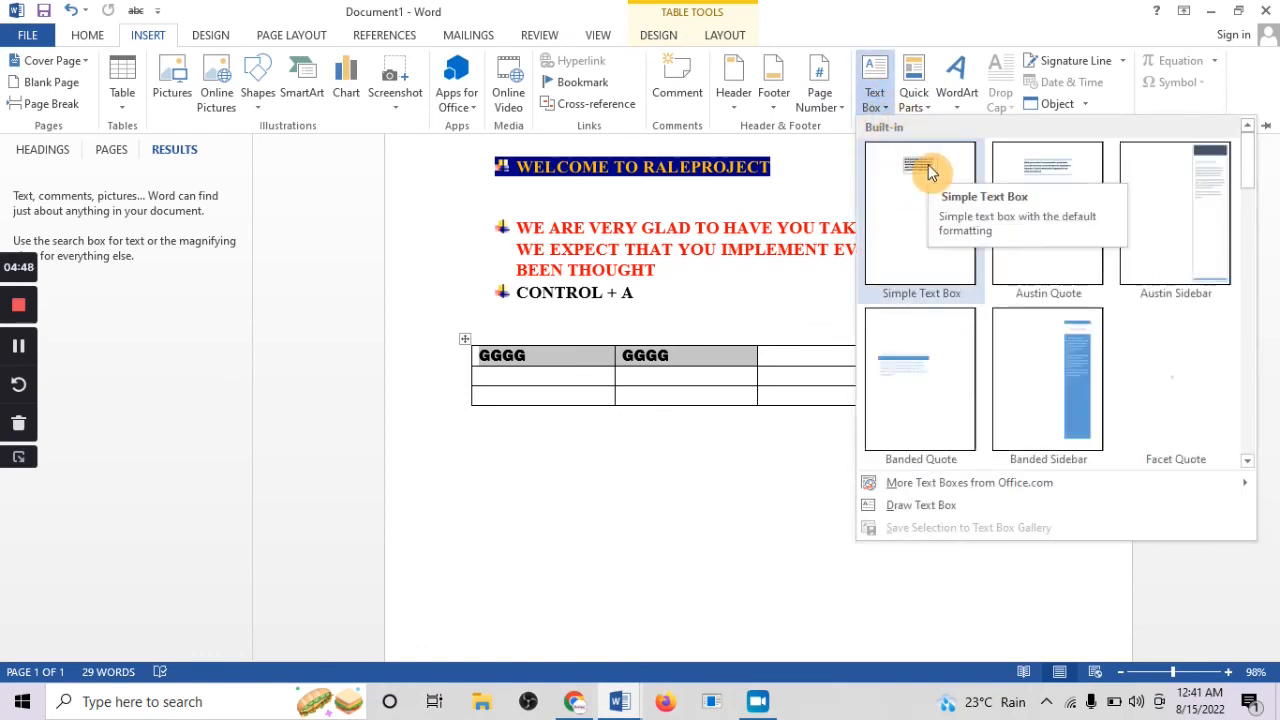
{"action": "left_click", "coordinate": [929, 167]}
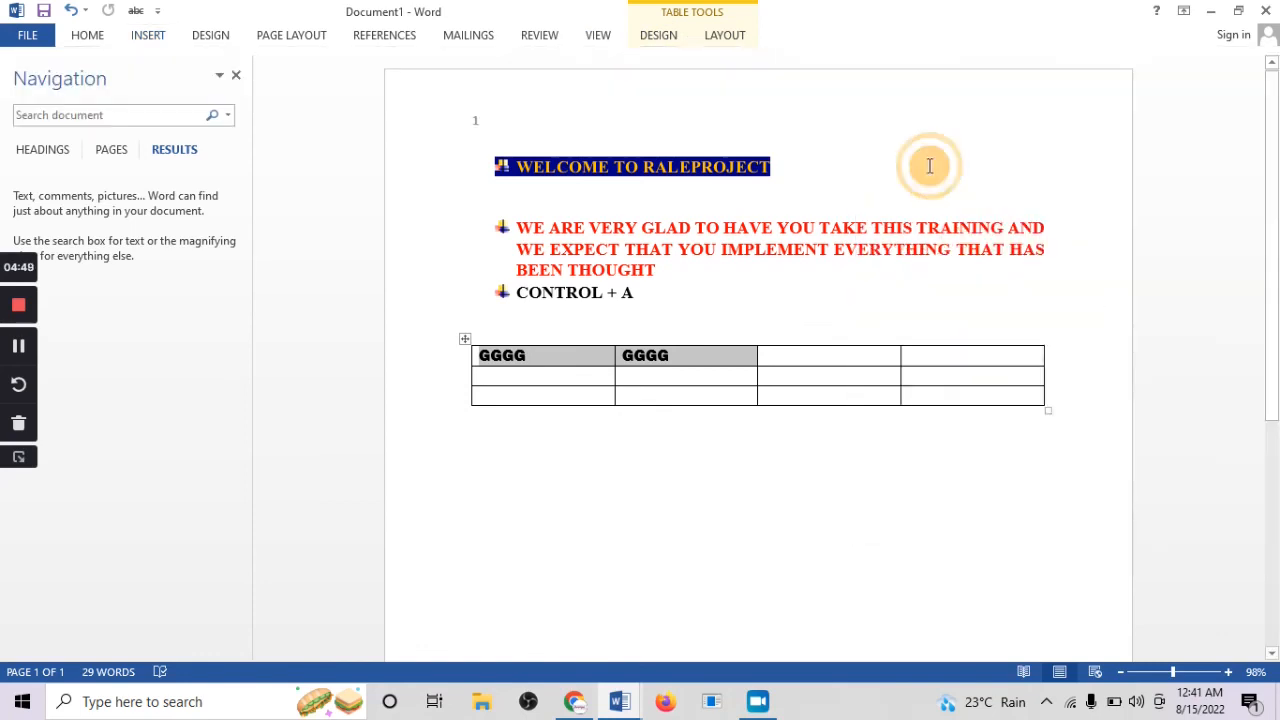
Insert a Simple Text Box below the table and fill it with the lines Hhhhhhhh and gggggggg
{"action": "left_click", "coordinate": [516, 460]}
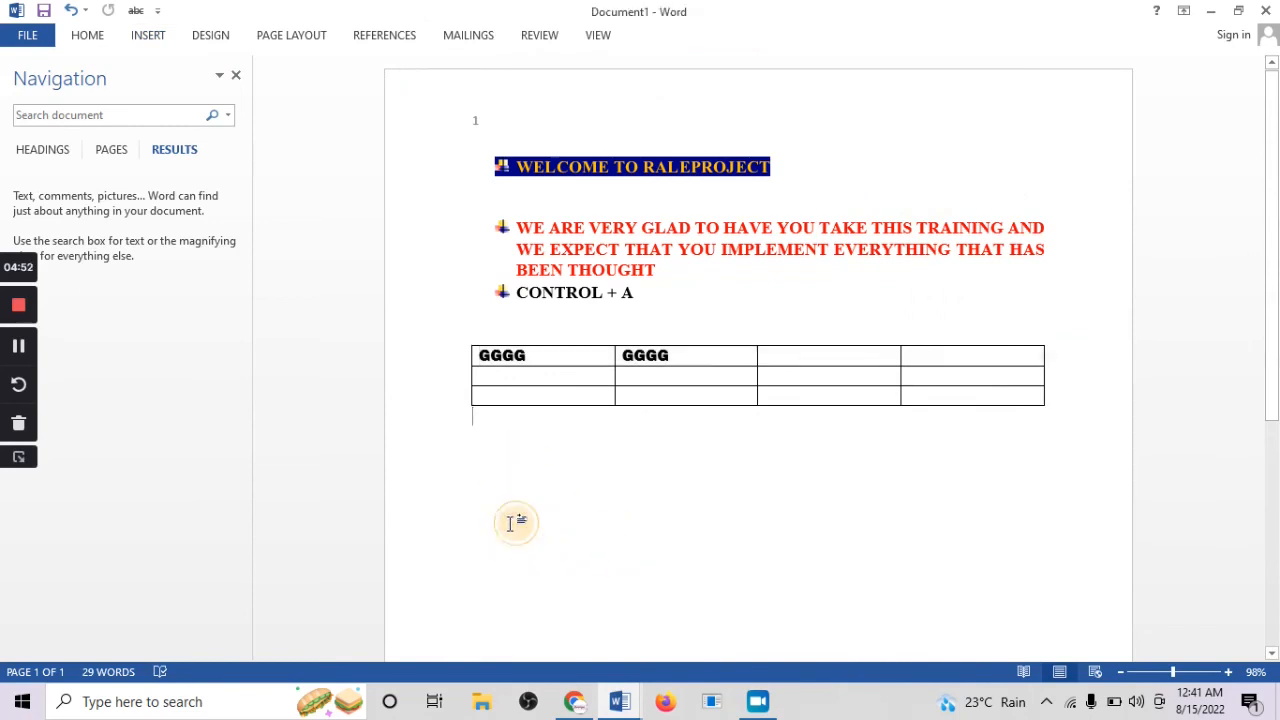
{"action": "left_click", "coordinate": [173, 37]}
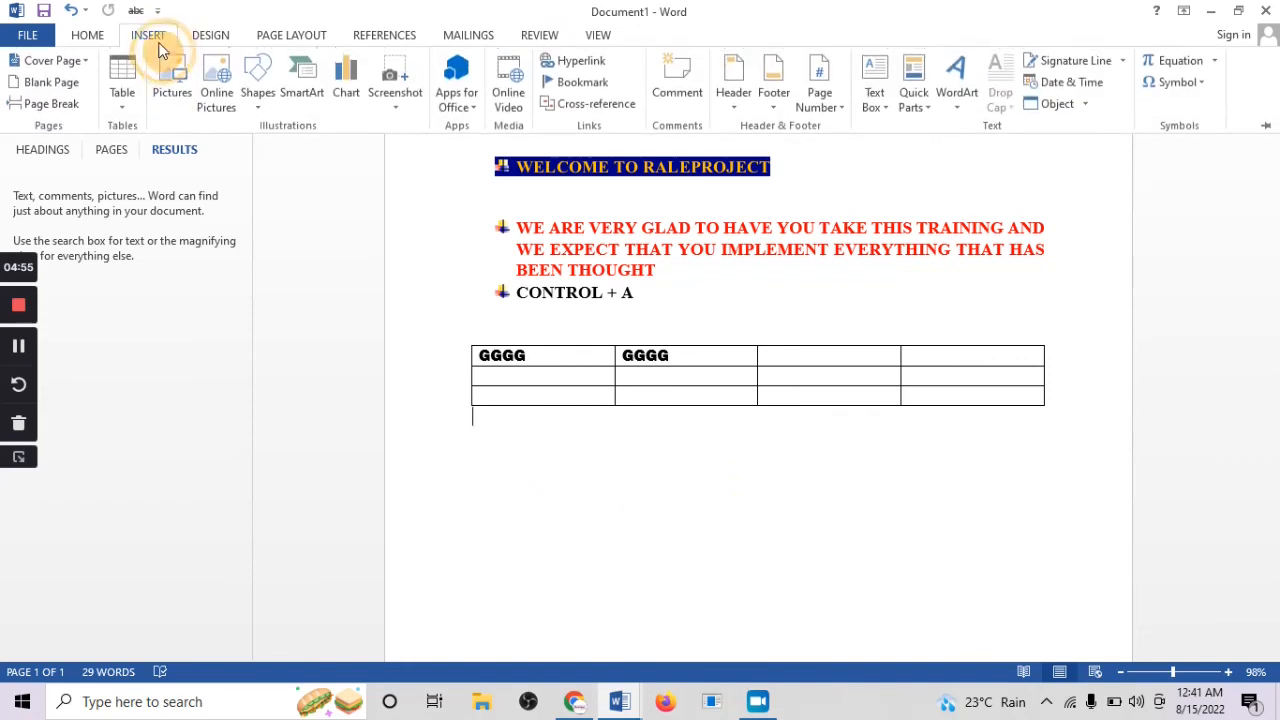
{"action": "left_click", "coordinate": [875, 97]}
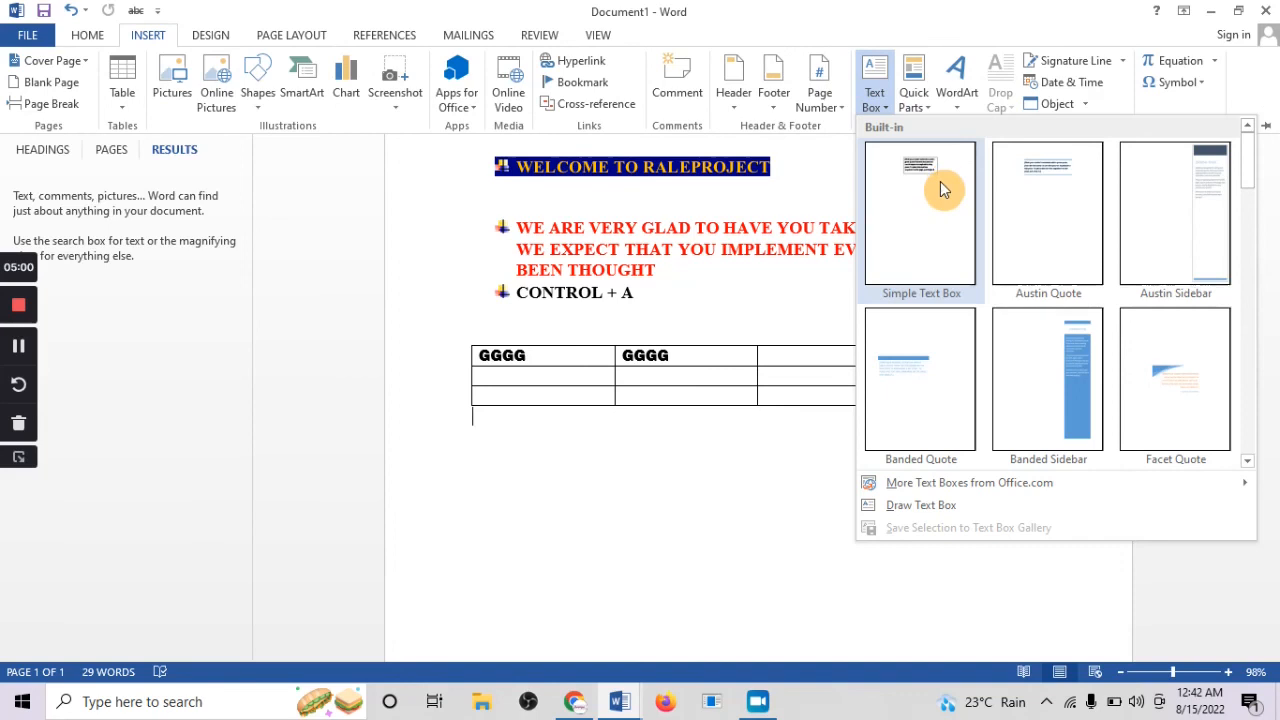
{"action": "left_click", "coordinate": [940, 181]}
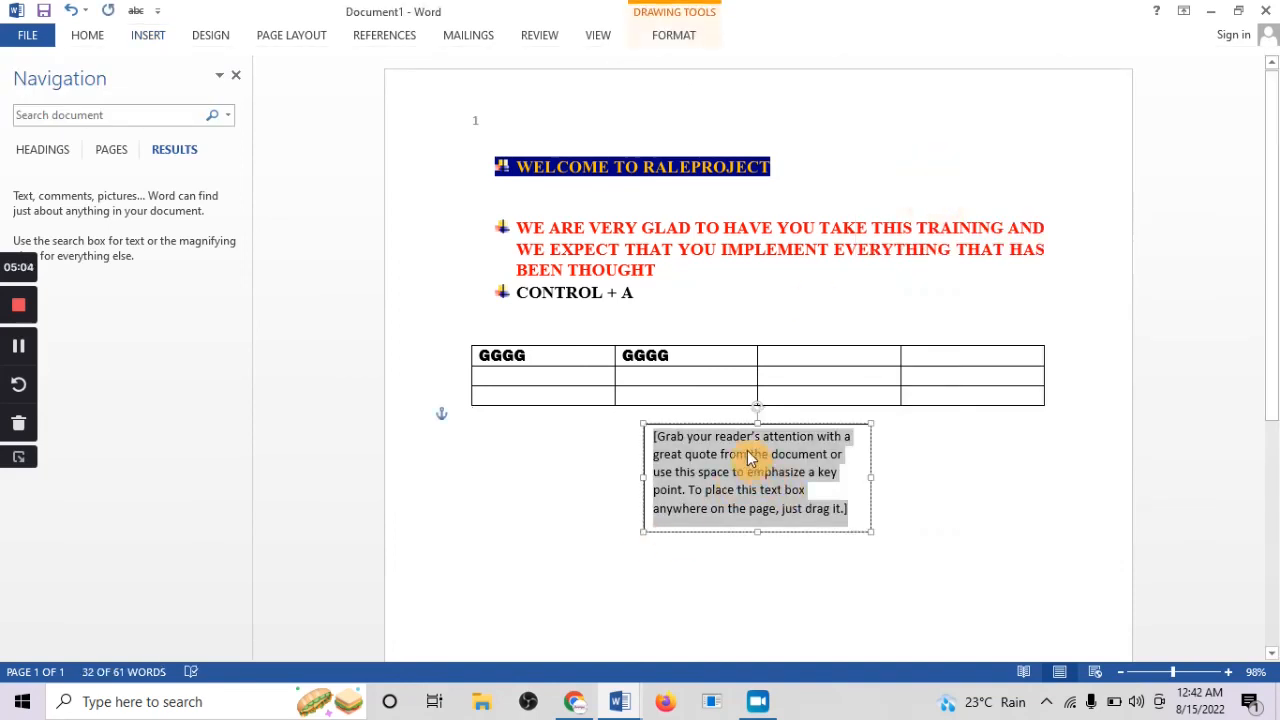
{"action": "type", "text": "hhhhhhhh"}
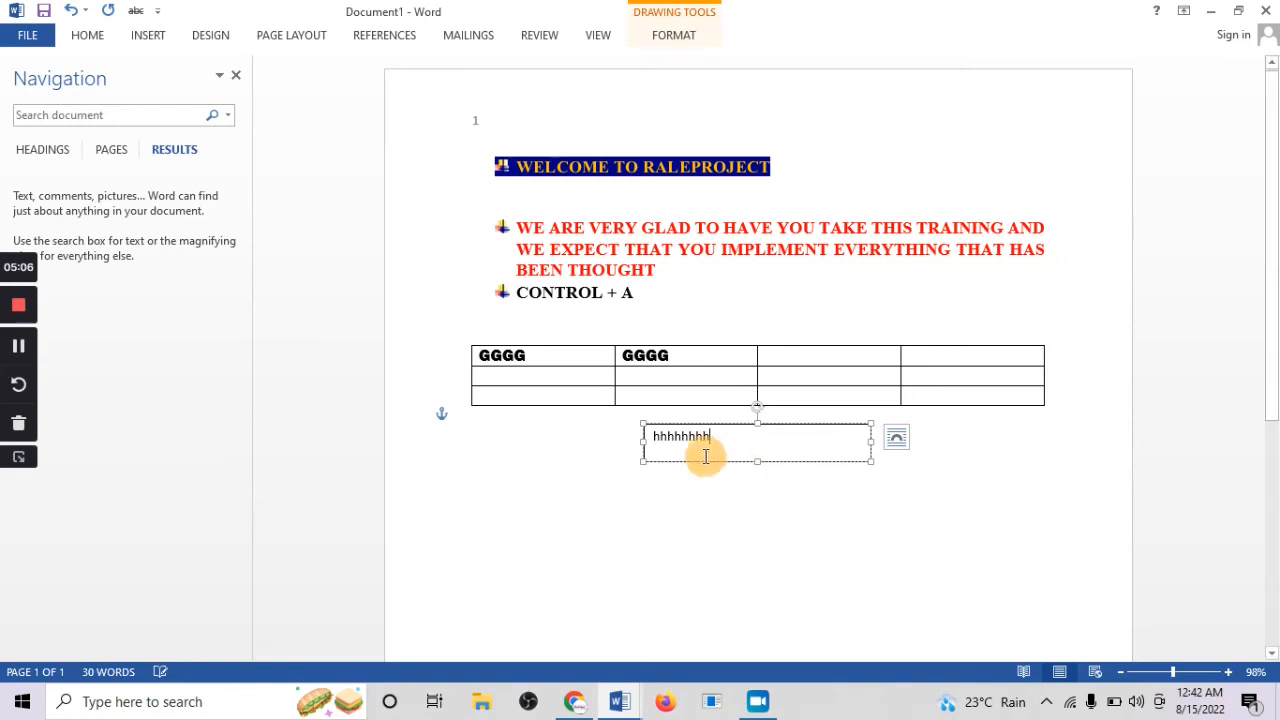
{"action": "key", "text": "Return"}
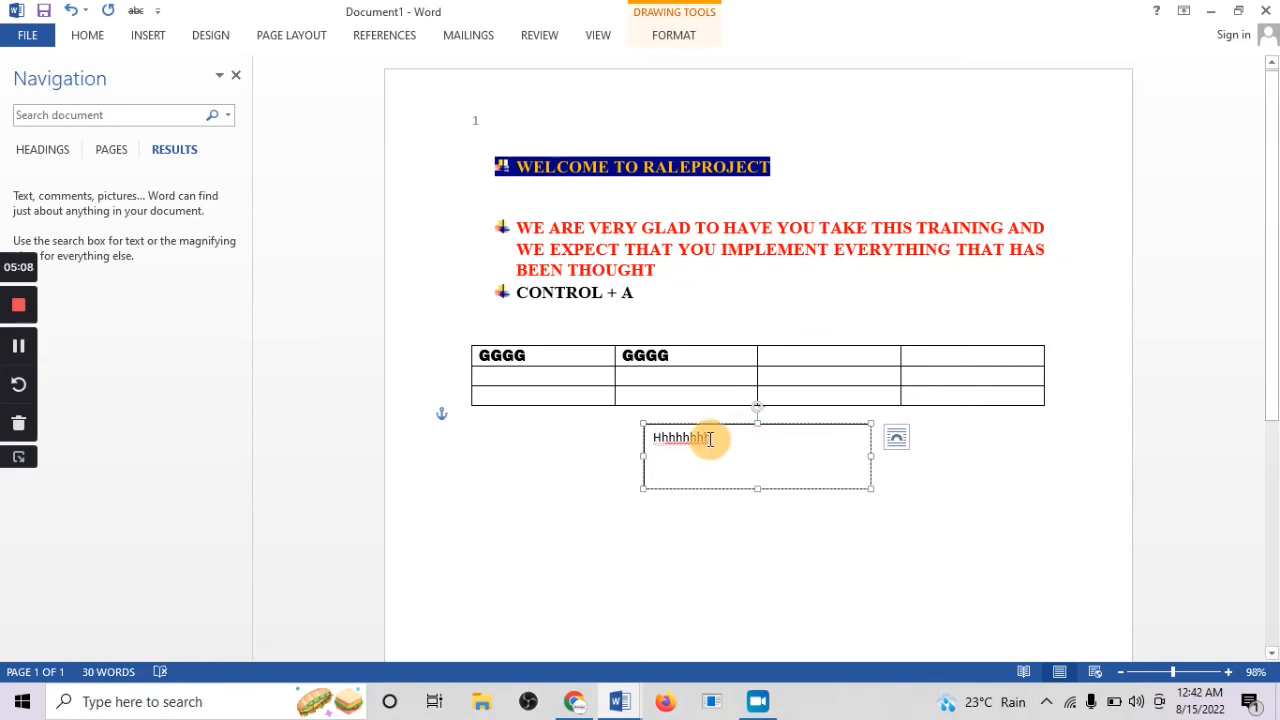
{"action": "type", "text": "gggg"}
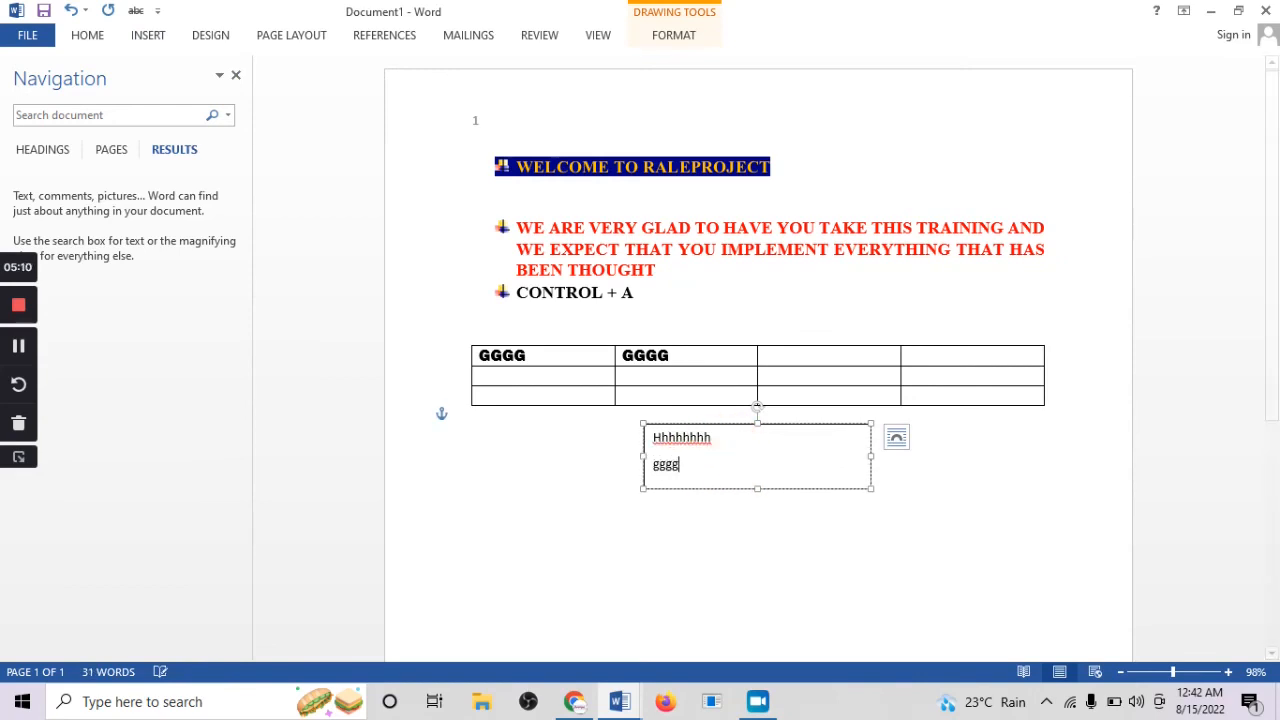
{"action": "type", "text": "gggg"}
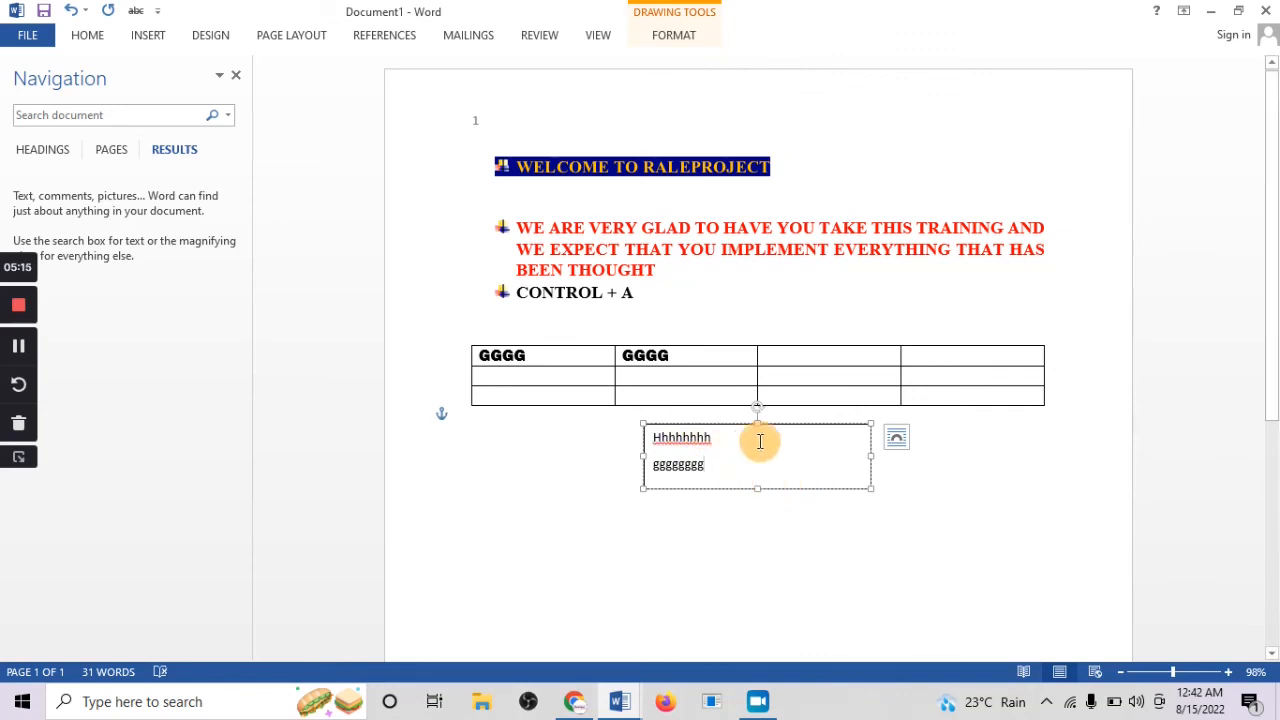
Move the text box slightly down and to the left beneath the table
{"action": "left_click_drag", "start_coordinate": [777, 423], "coordinate": [761, 450]}
{"action": "left_click_drag", "start_coordinate": [711, 459], "coordinate": [586, 457]}
{"action": "left_click", "coordinate": [801, 483]}
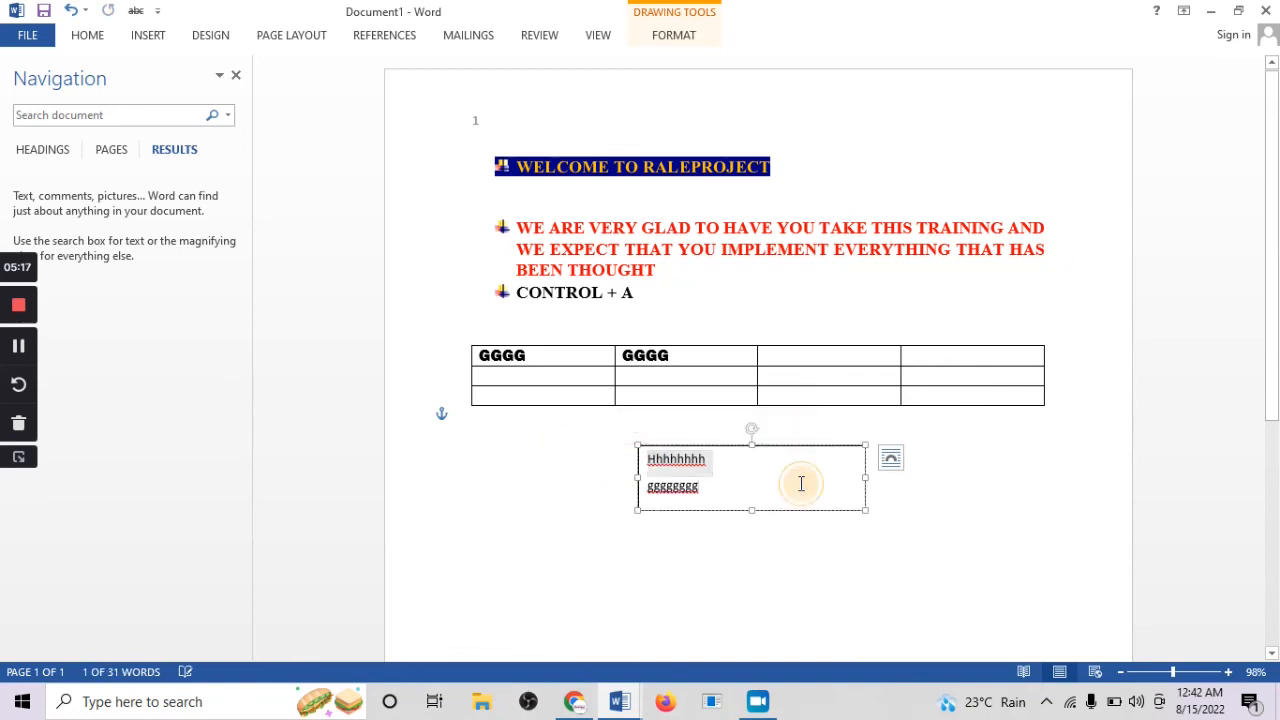
Look through the gallery of WordArt styles without inserting one
{"action": "left_click", "coordinate": [95, 36]}
{"action": "left_click", "coordinate": [155, 36]}
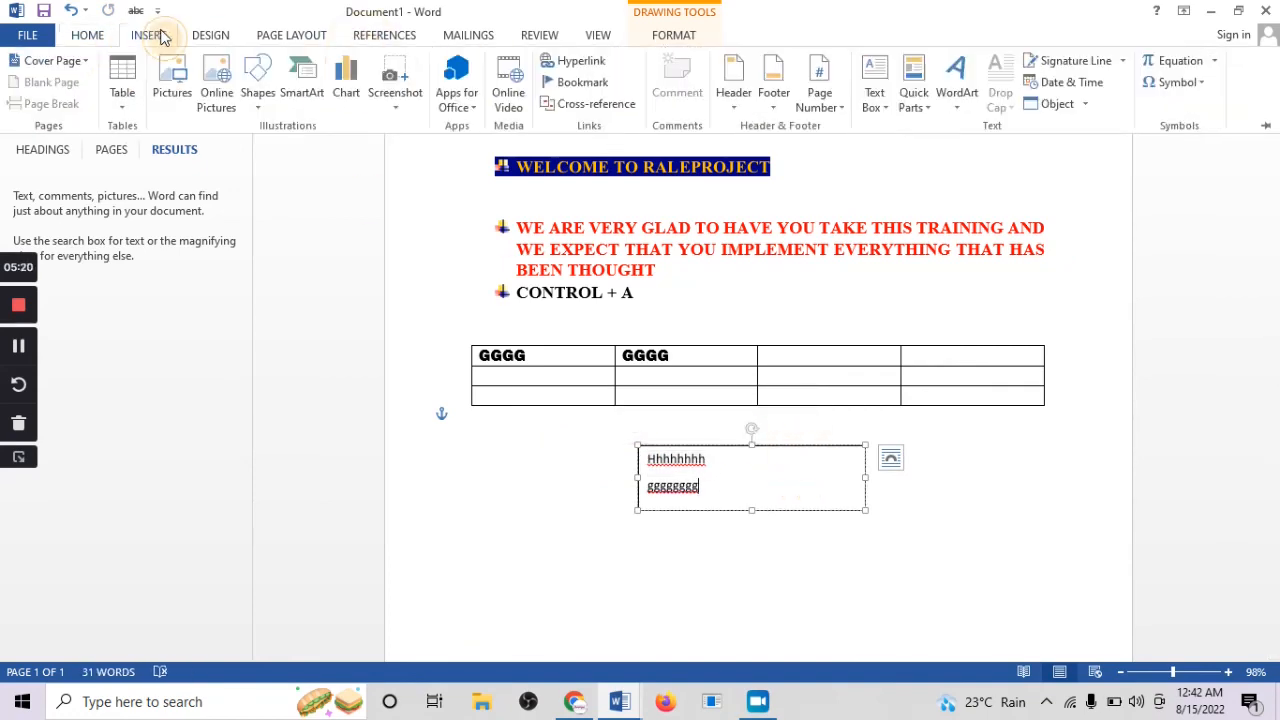
{"action": "left_click", "coordinate": [958, 110]}
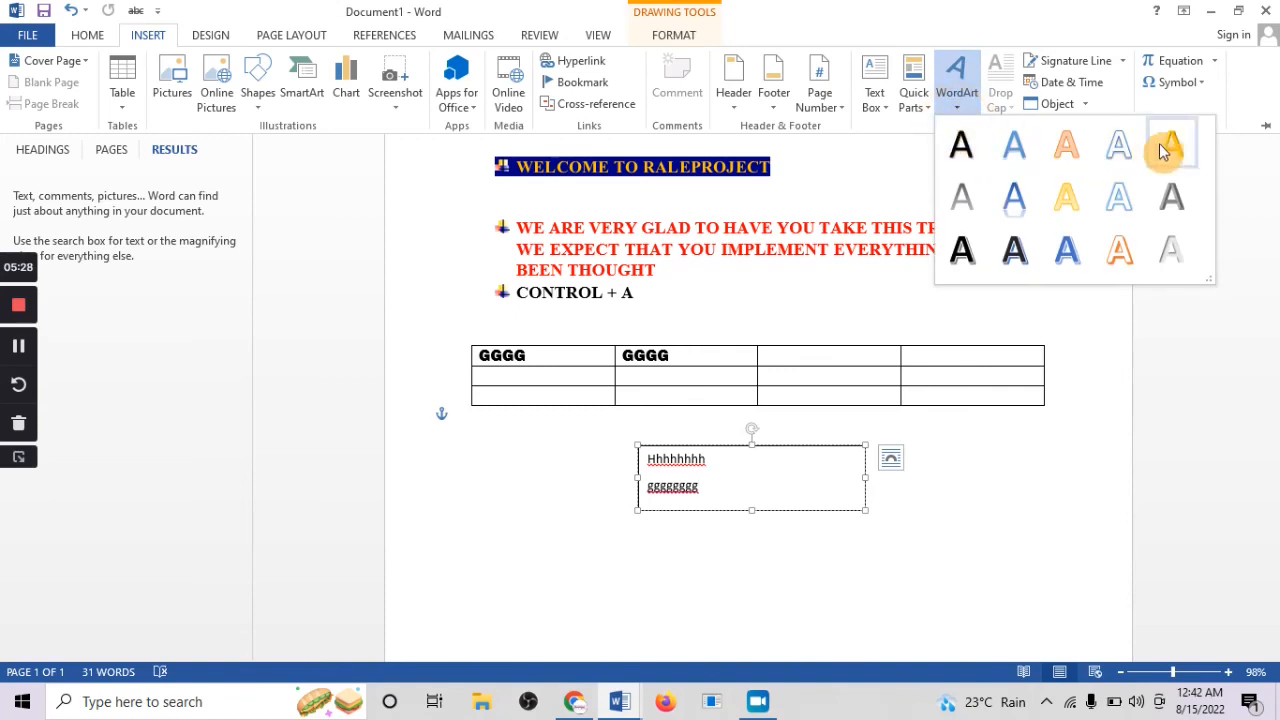
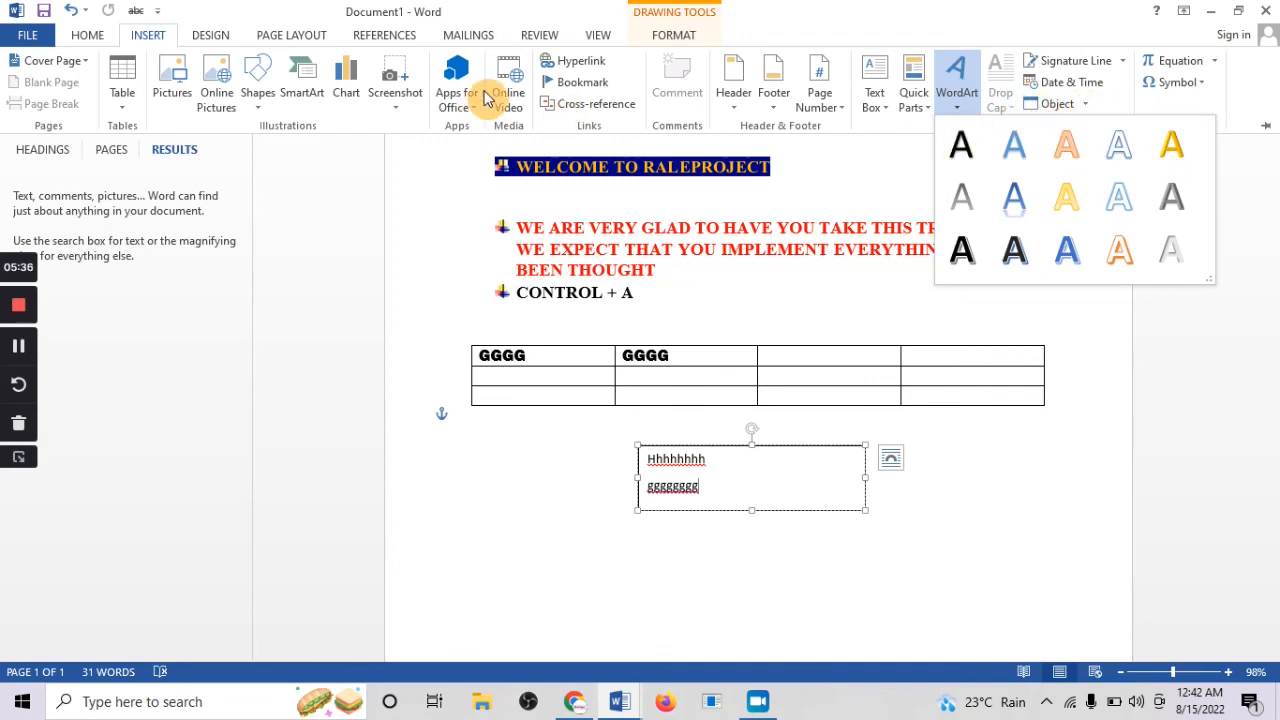
Set up a page border with the Shadow setting and the diagonally striped 3 pt line style
{"action": "left_click", "coordinate": [210, 36]}
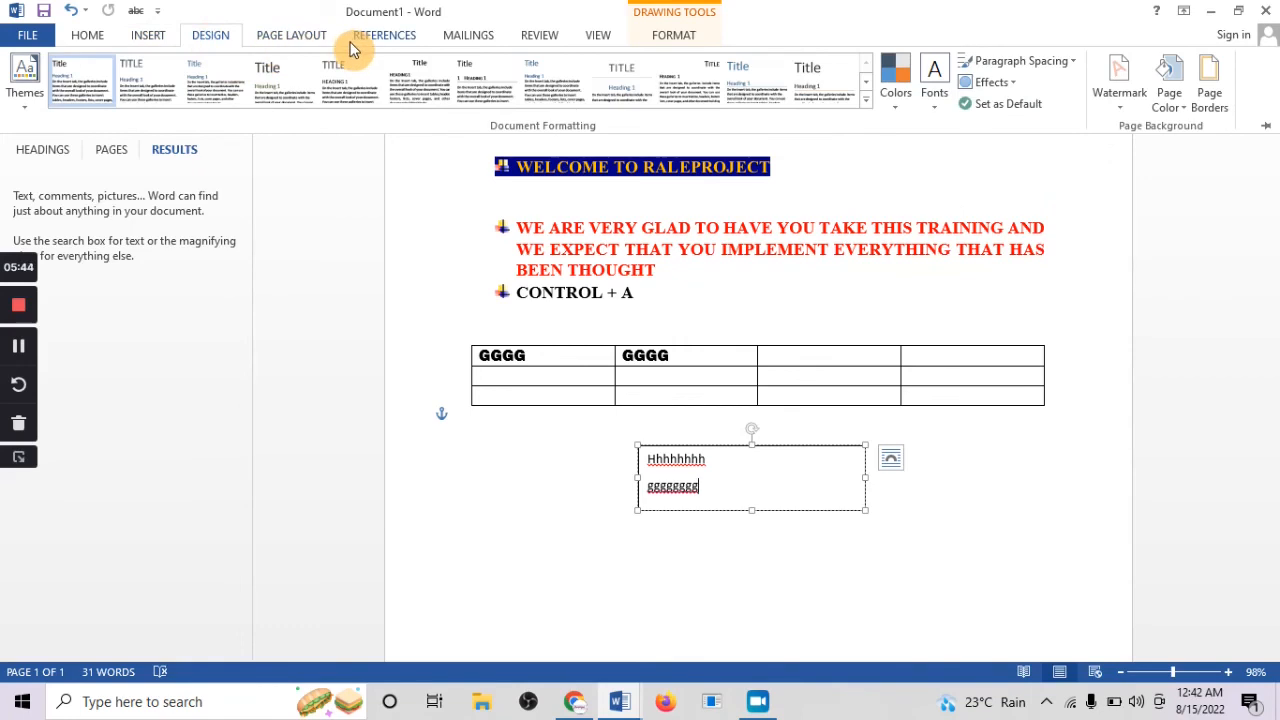
{"action": "left_click", "coordinate": [1210, 100]}
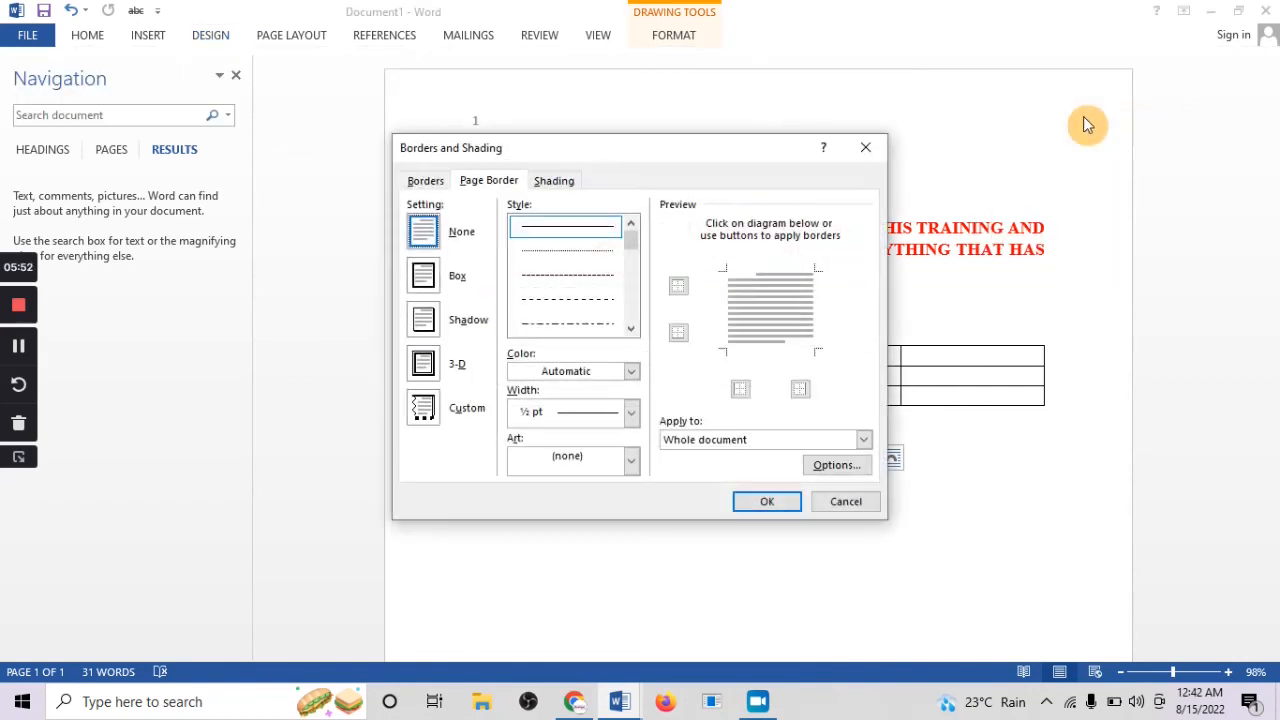
{"action": "left_click", "coordinate": [423, 283]}
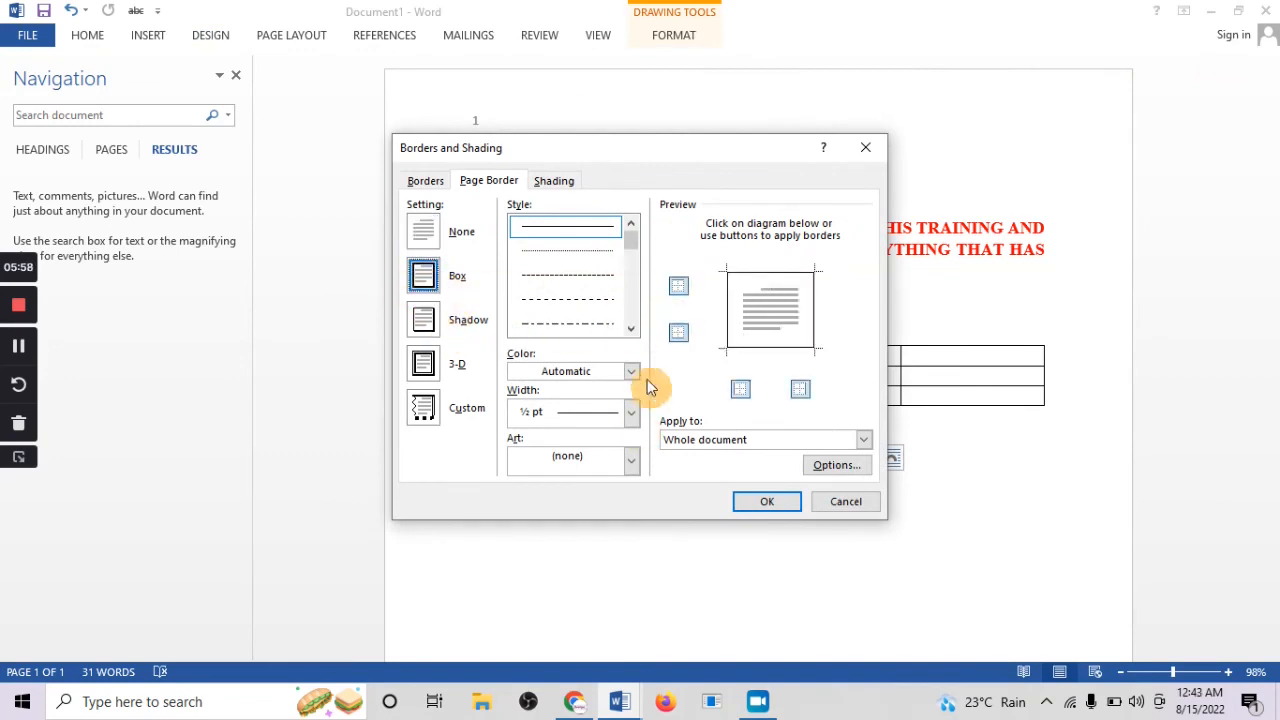
{"action": "scroll", "coordinate": [628, 240], "scroll_direction": "down", "scroll_amount": 4}
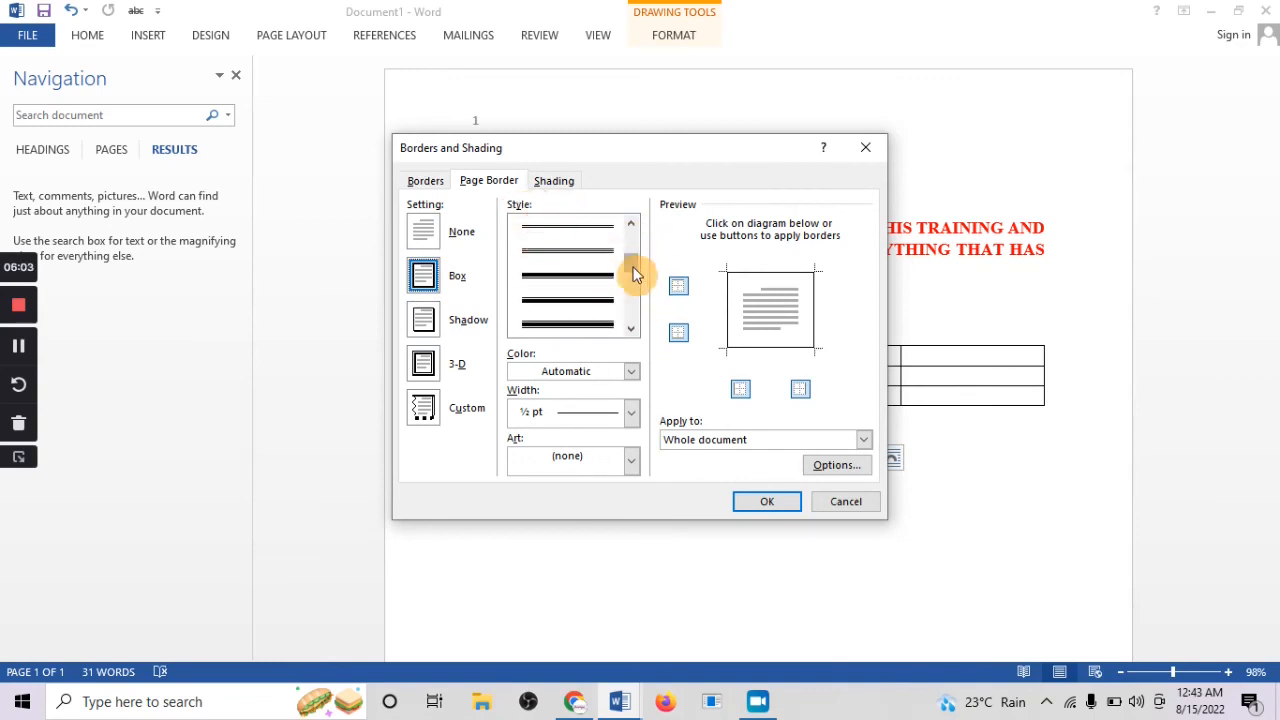
{"action": "left_click", "coordinate": [424, 236]}
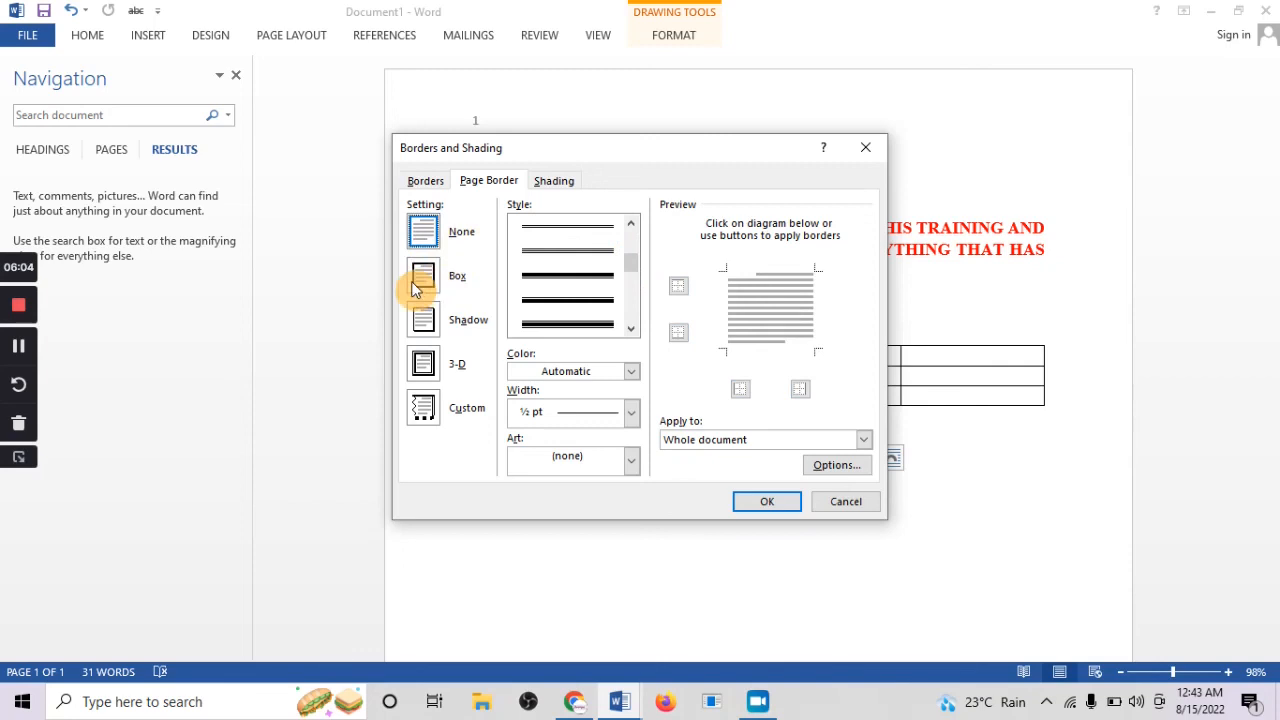
{"action": "left_click", "coordinate": [423, 283]}
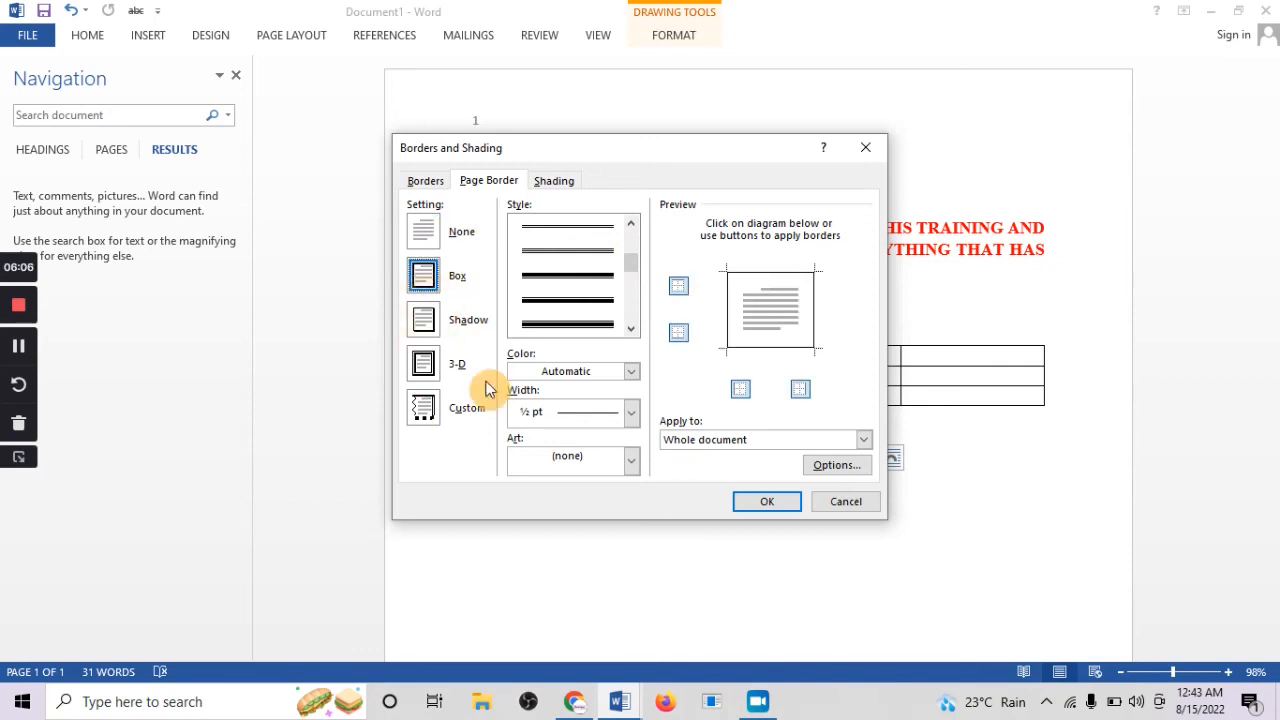
{"action": "left_click", "coordinate": [428, 316]}
{"action": "left_click_drag", "start_coordinate": [630, 263], "coordinate": [634, 320]}
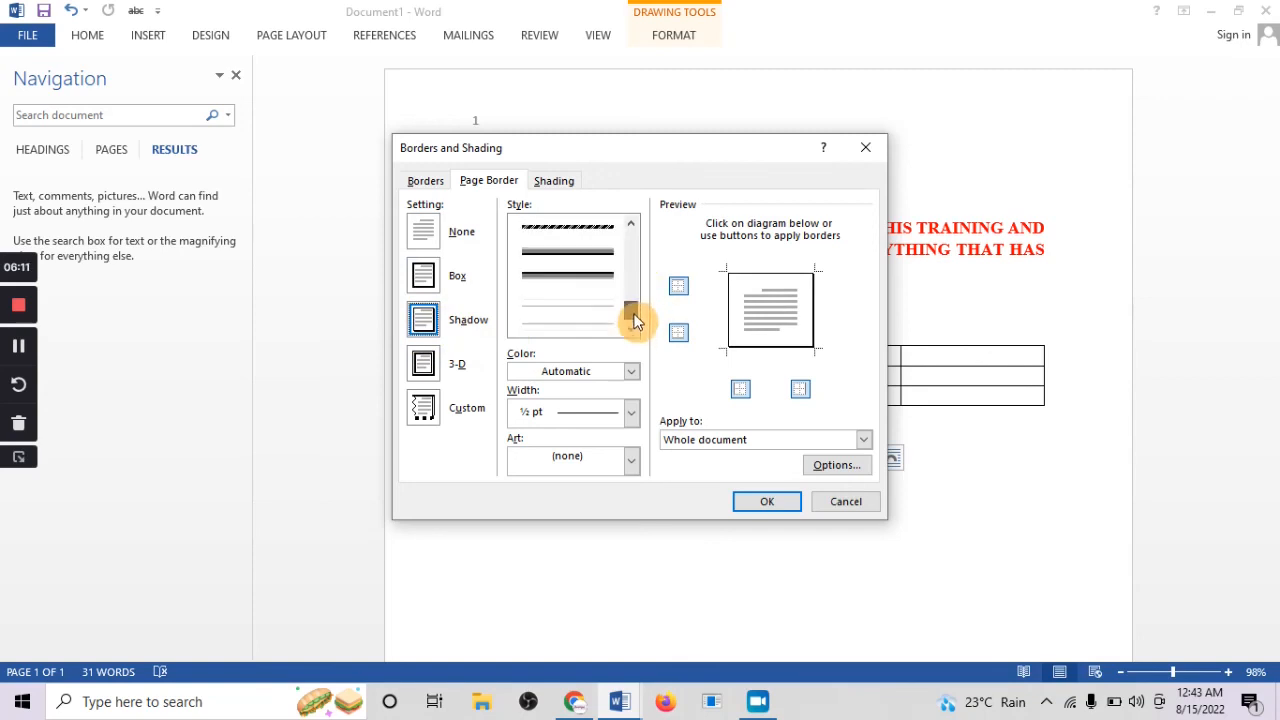
{"action": "left_click", "coordinate": [577, 233]}
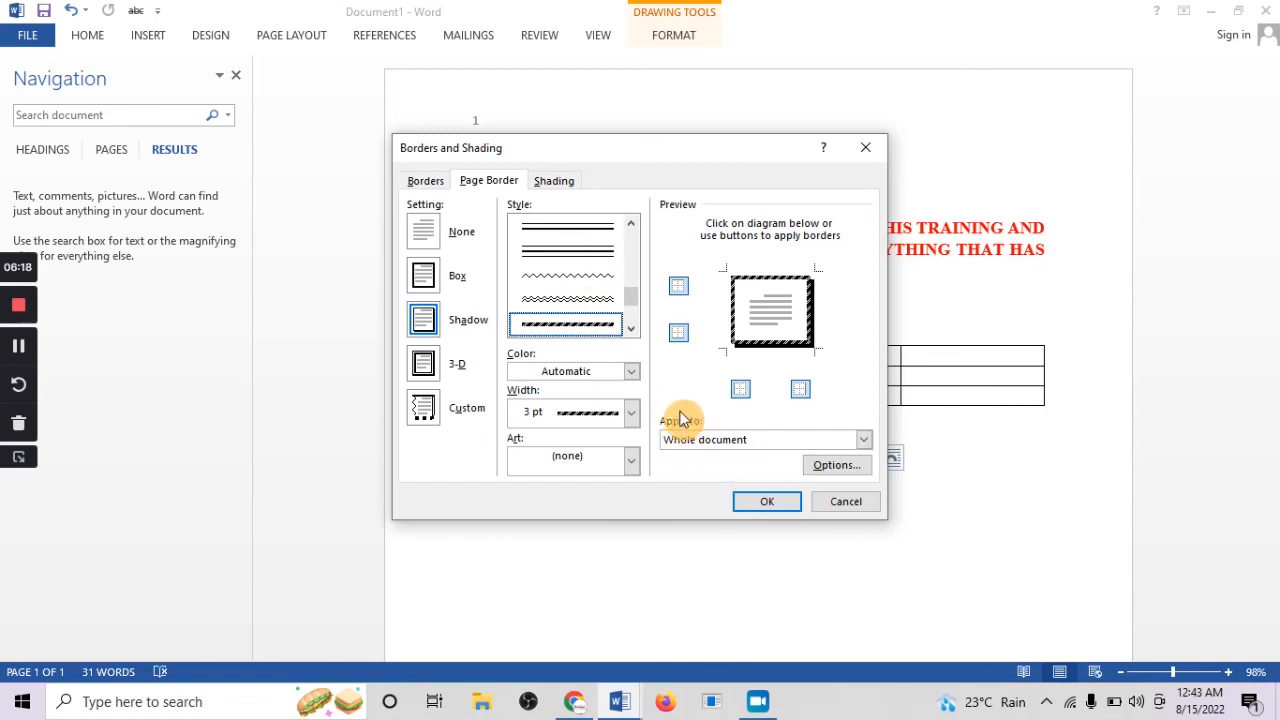
Apply the page border to This section - First page only and confirm it
{"action": "left_click", "coordinate": [690, 440]}
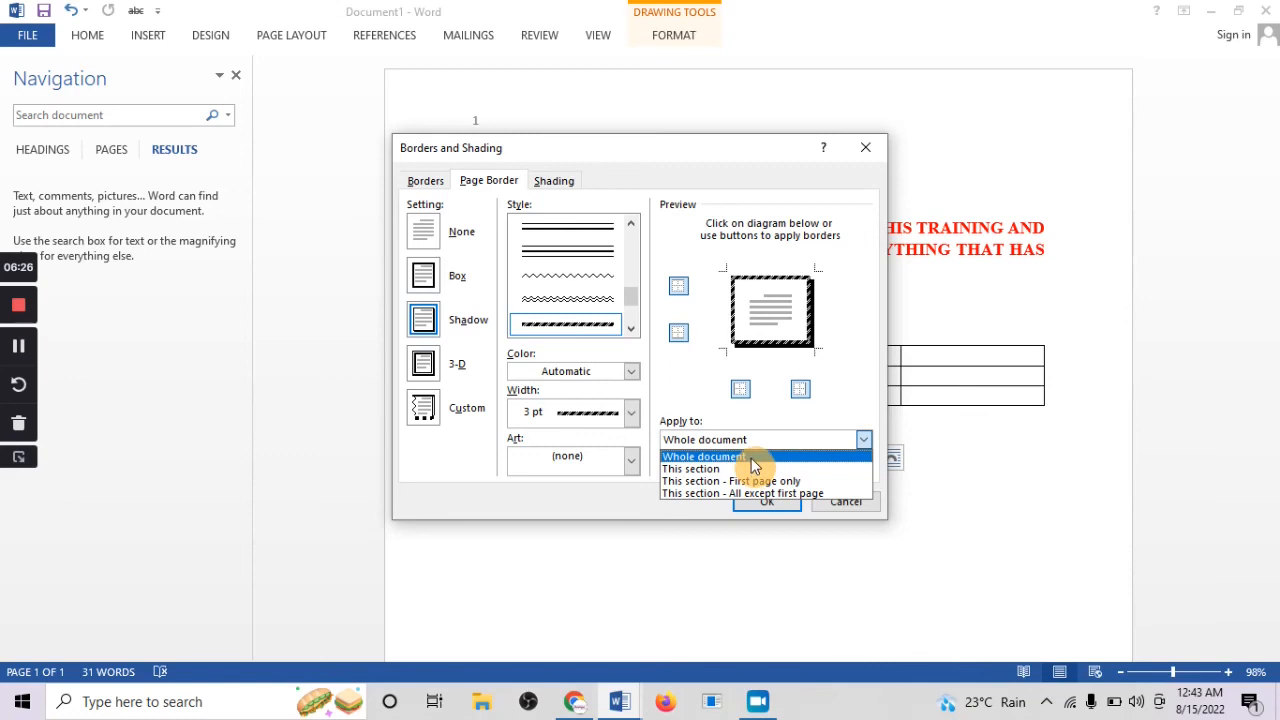
{"action": "left_click", "coordinate": [706, 484]}
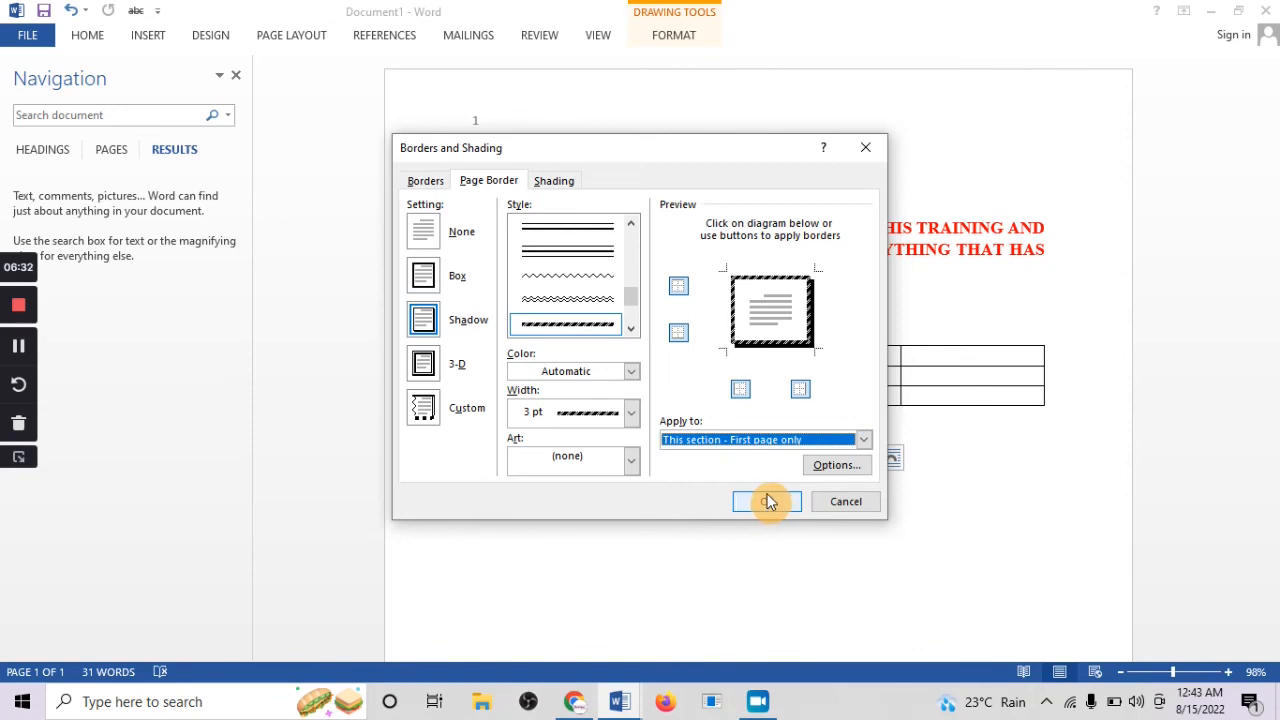
{"action": "left_click", "coordinate": [768, 502]}
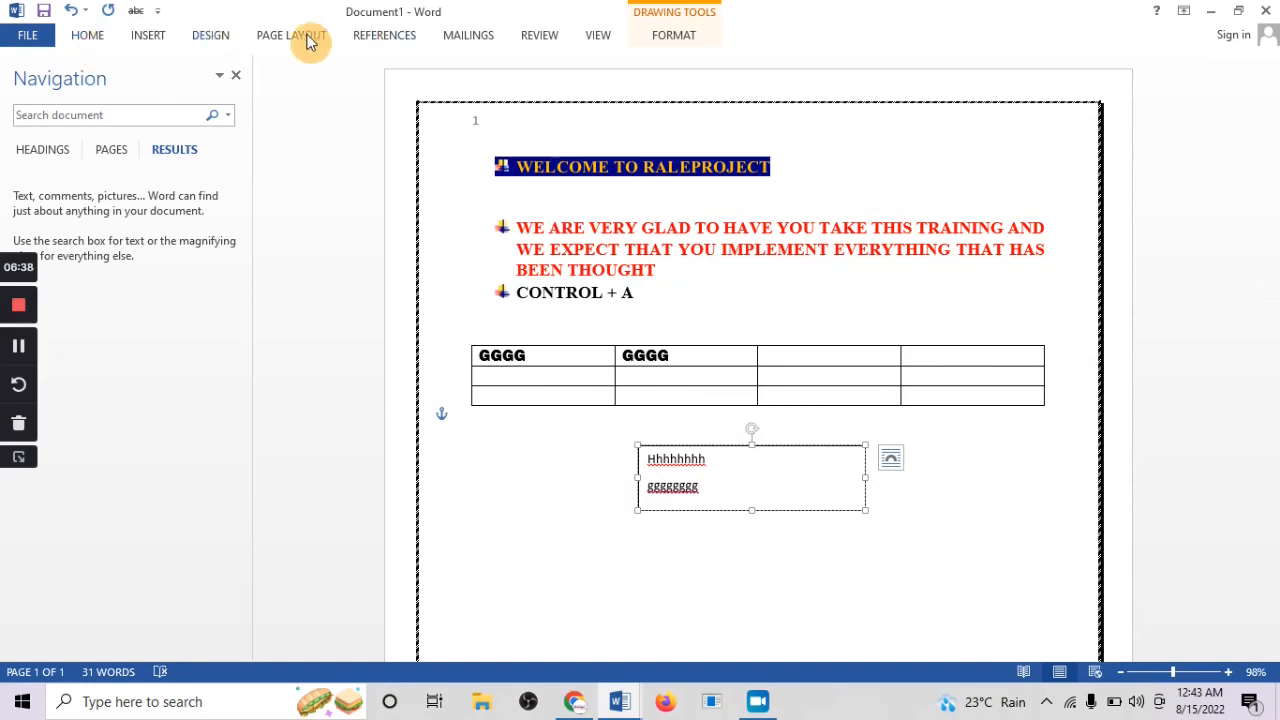
Set the page color to the standard color Orange
{"action": "left_click", "coordinate": [205, 35]}
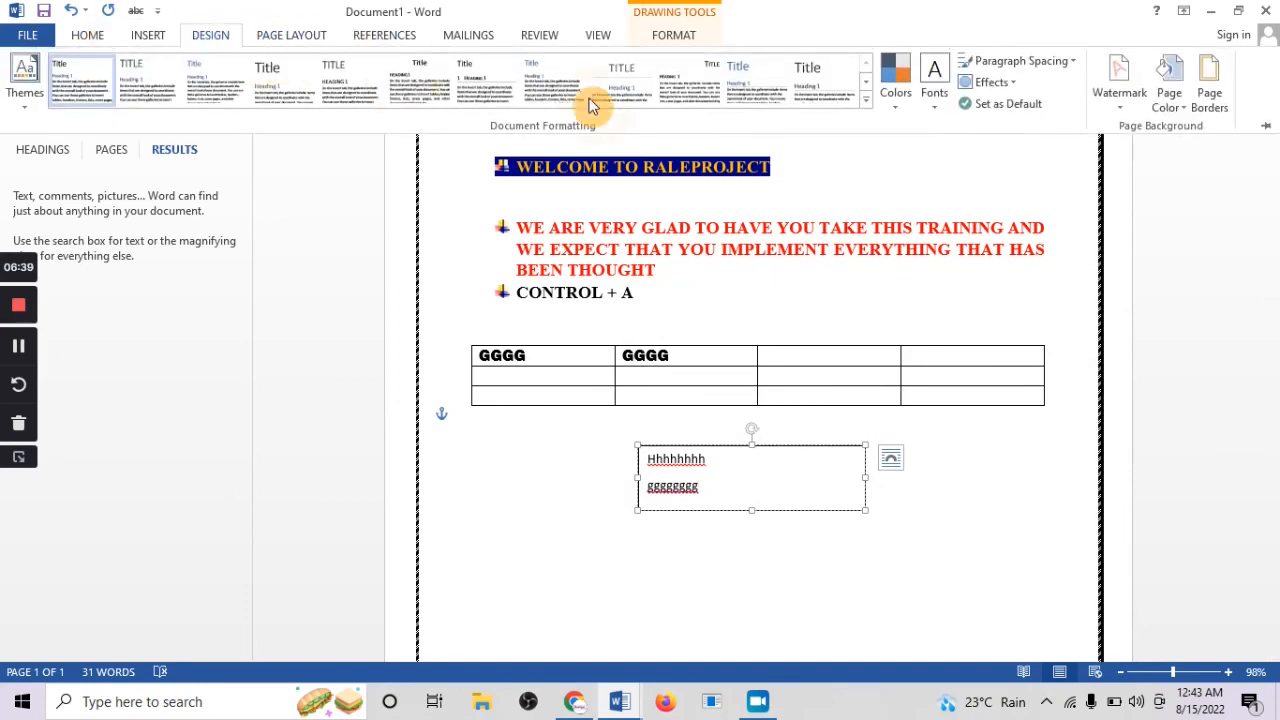
{"action": "left_click", "coordinate": [1170, 95]}
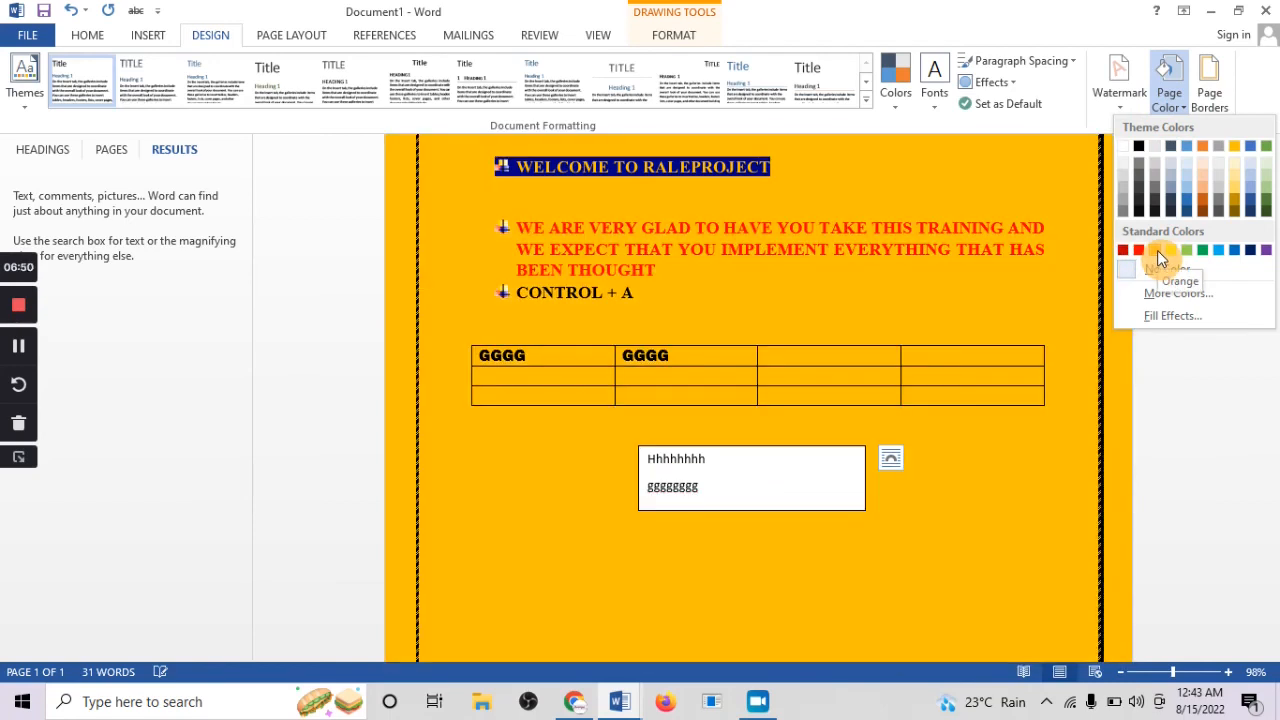
{"action": "left_click", "coordinate": [1158, 258]}
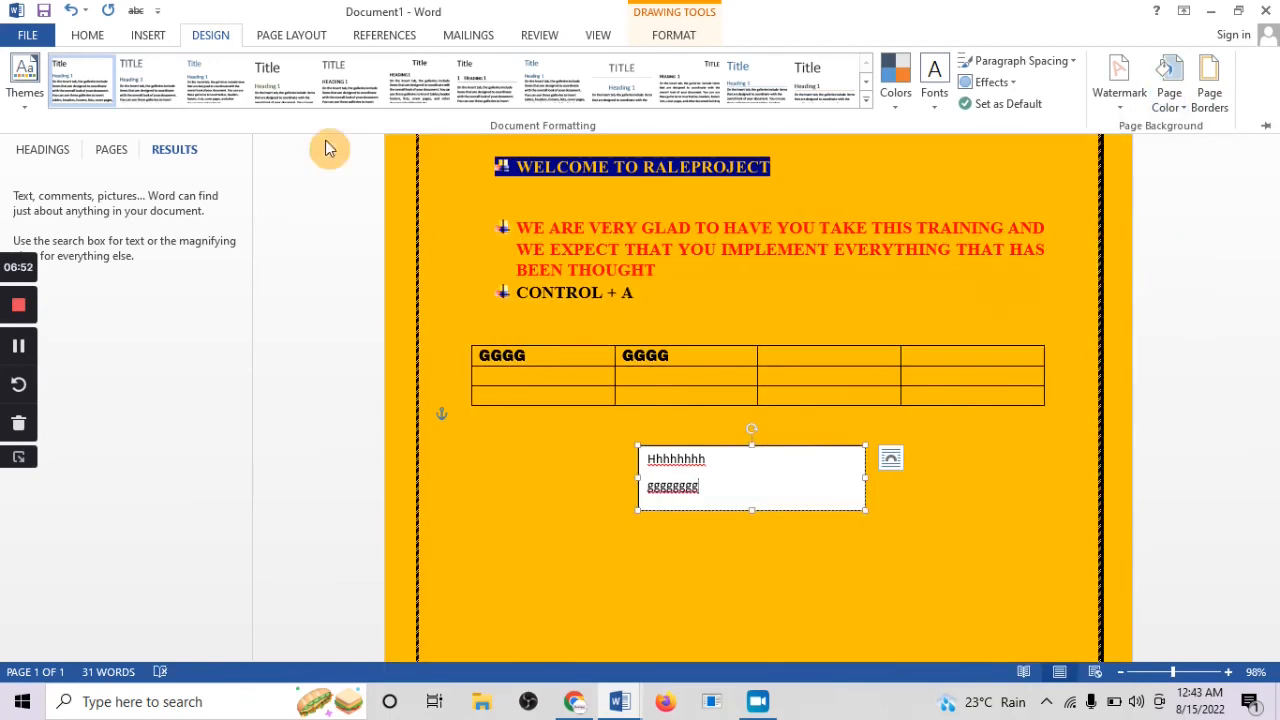
Add the diagonal CONFIDENTIAL 1 watermark, check it on the page, and place the cursor below the table
{"action": "left_click", "coordinate": [1115, 105]}
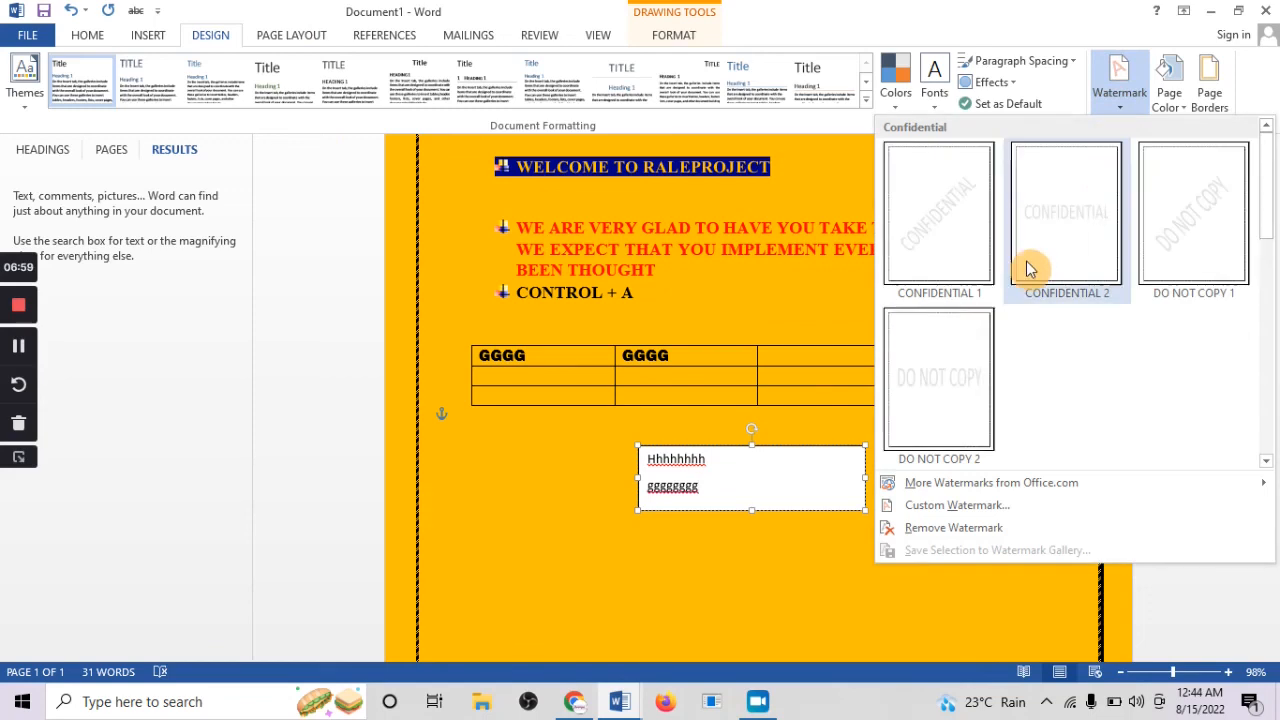
{"action": "left_click", "coordinate": [938, 226]}
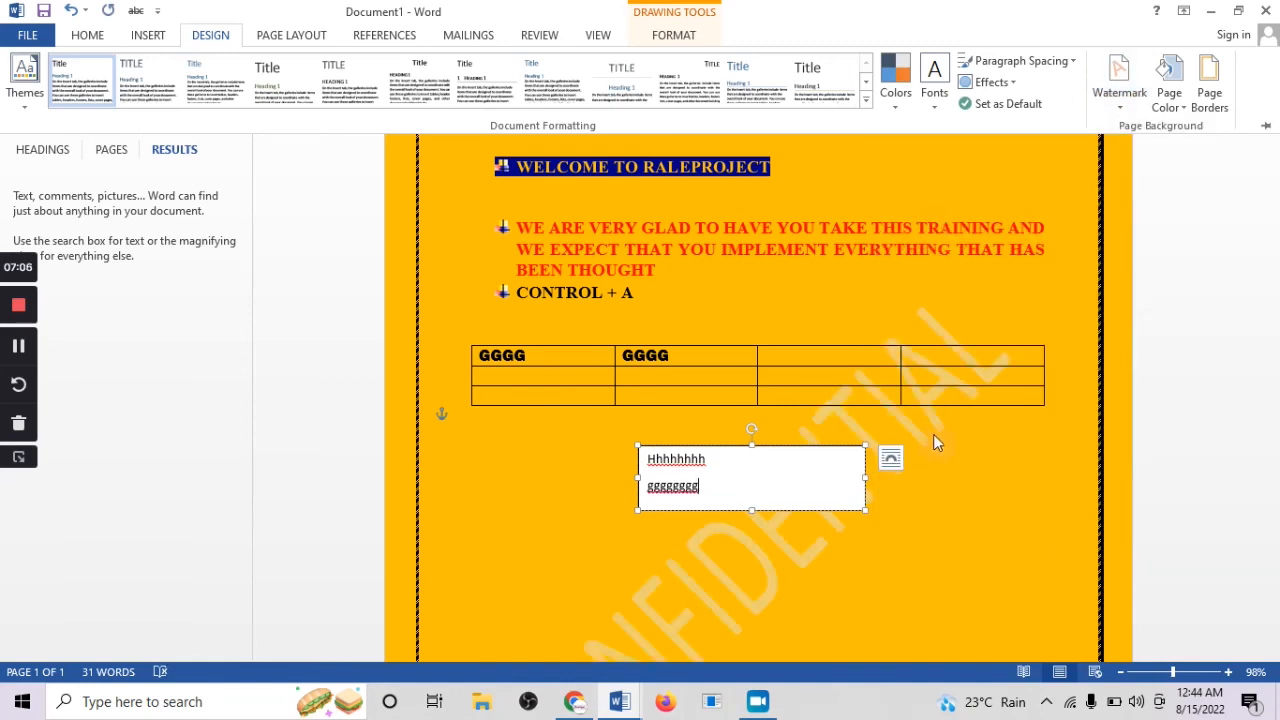
{"action": "scroll", "coordinate": [958, 380], "scroll_direction": "down", "scroll_amount": 3}
{"action": "left_click", "coordinate": [591, 560]}
{"action": "left_click", "coordinate": [594, 563]}
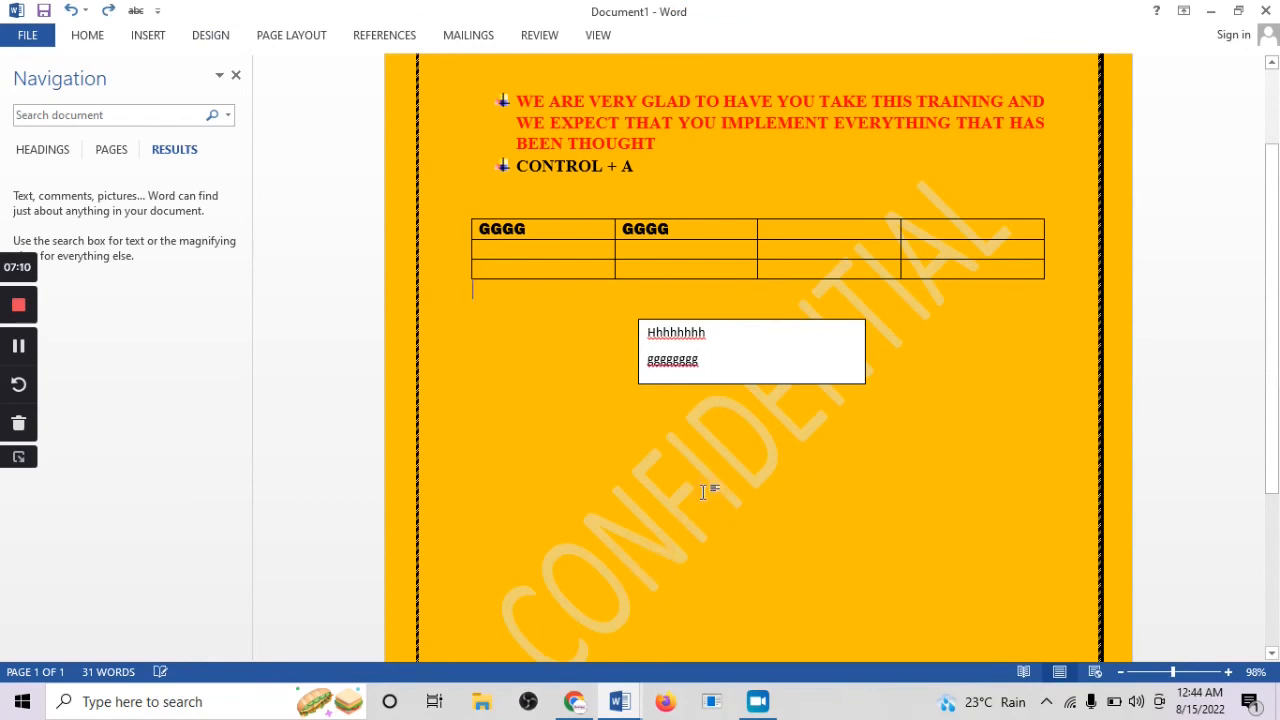
Remove the CONFIDENTIAL watermark from the page and undo the removal
{"action": "left_click", "coordinate": [210, 35]}
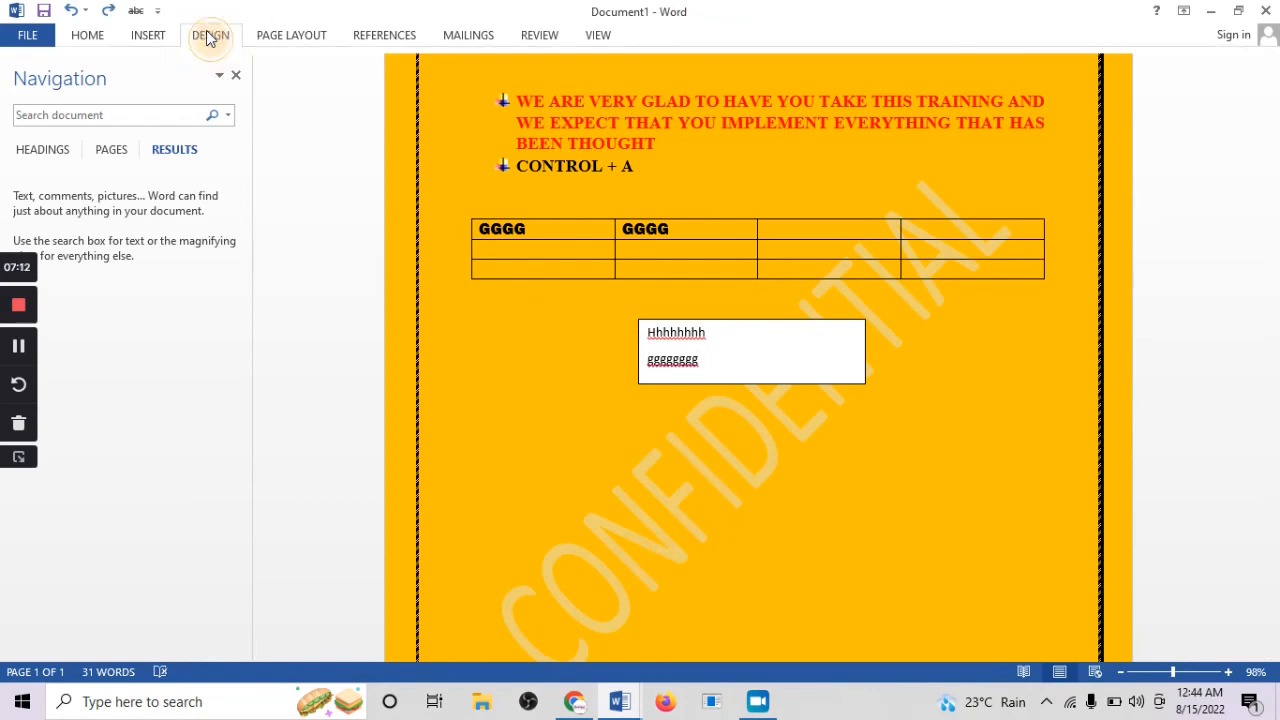
{"action": "left_click", "coordinate": [1119, 112]}
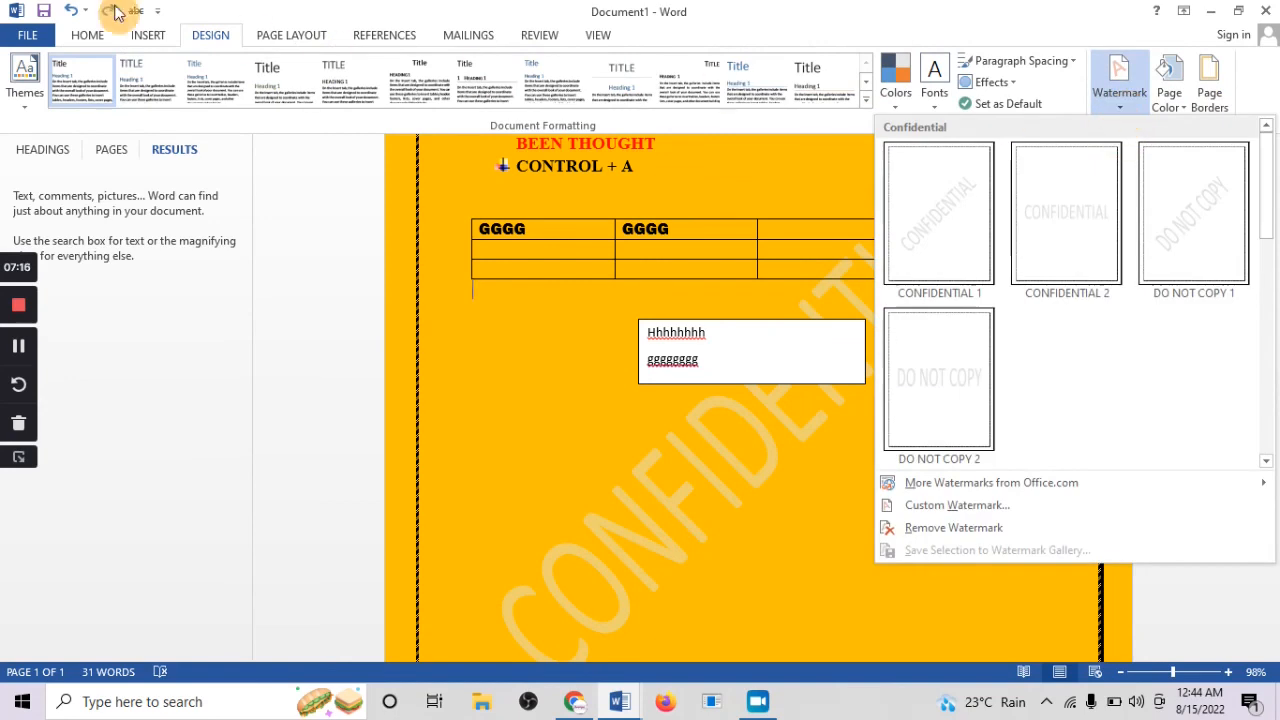
{"action": "left_click", "coordinate": [212, 37]}
{"action": "left_click", "coordinate": [214, 38]}
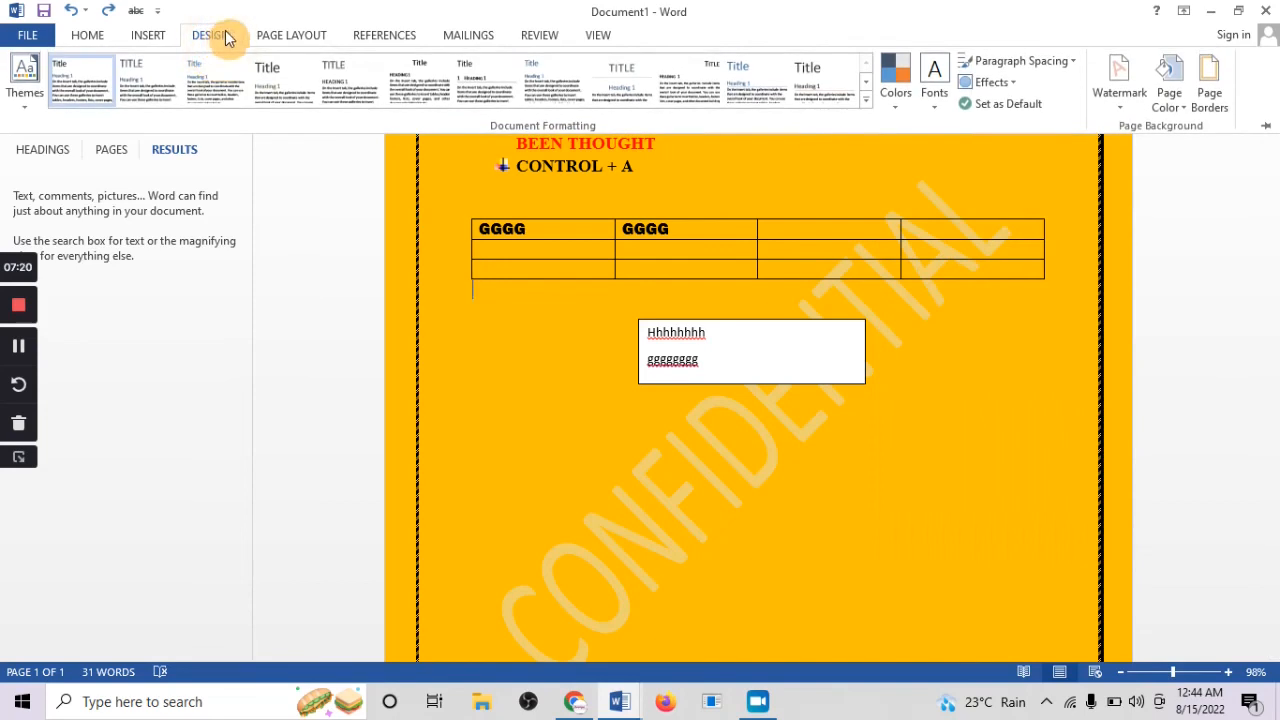
{"action": "left_click", "coordinate": [1119, 100]}
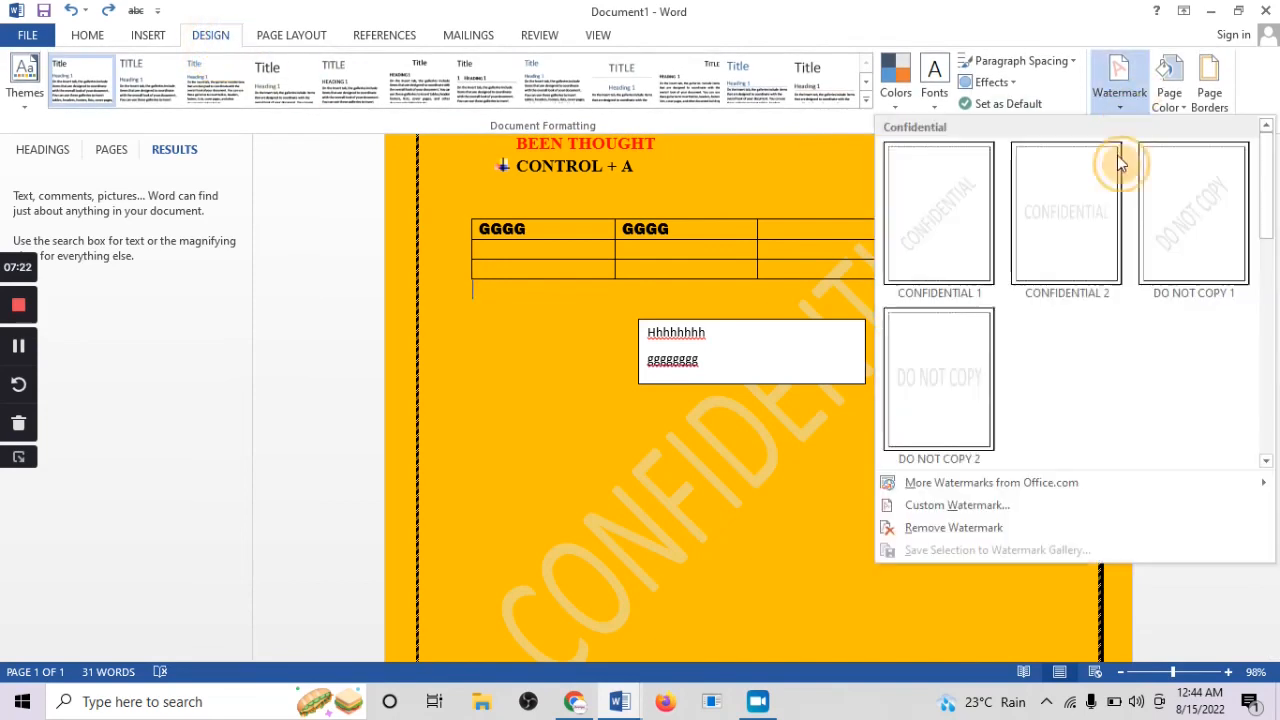
{"action": "left_click", "coordinate": [965, 530]}
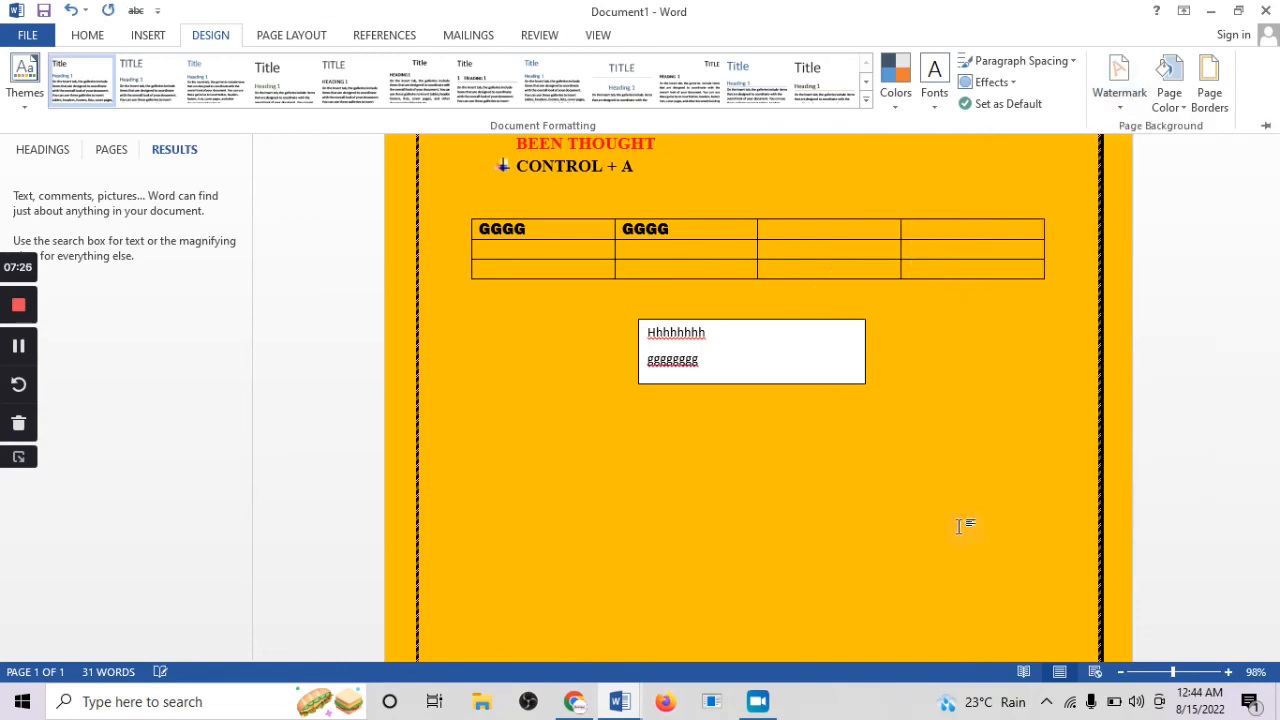
{"action": "left_click", "coordinate": [70, 10]}
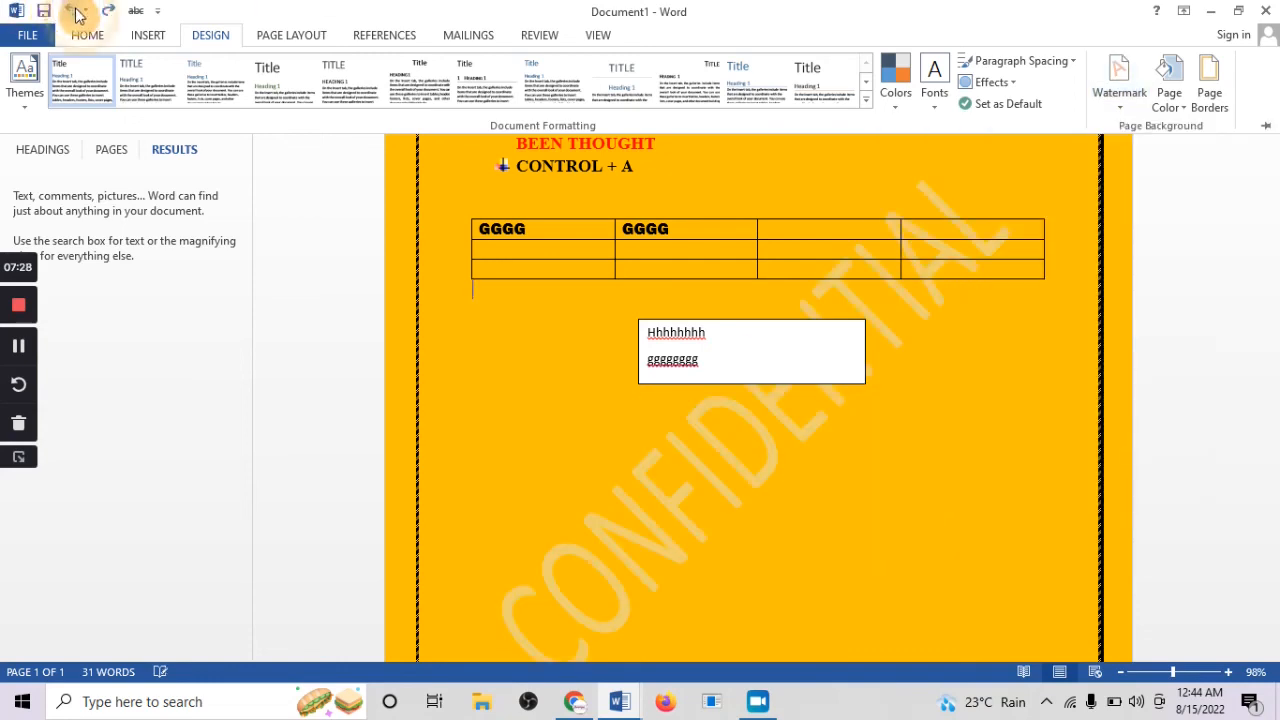
Start a custom text watermark and replace its text with Raleproject
{"action": "left_click", "coordinate": [1121, 105]}
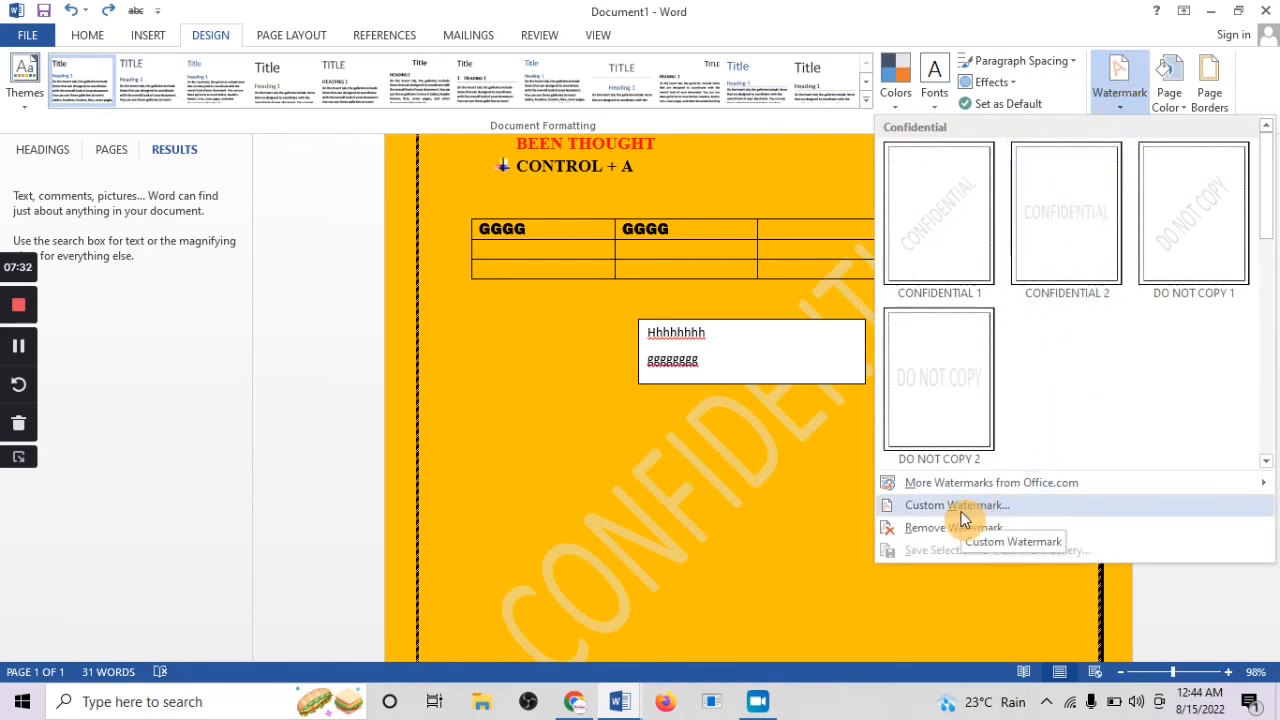
{"action": "left_click", "coordinate": [917, 500]}
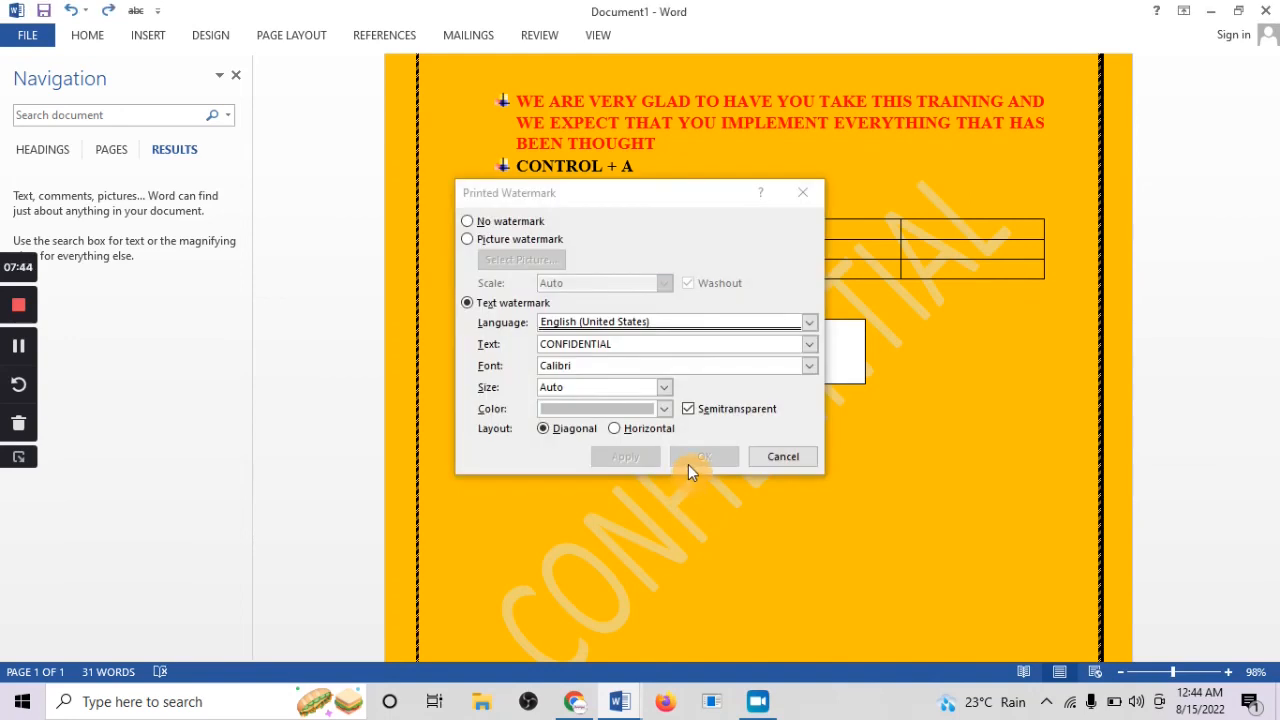
{"action": "left_click", "coordinate": [641, 345]}
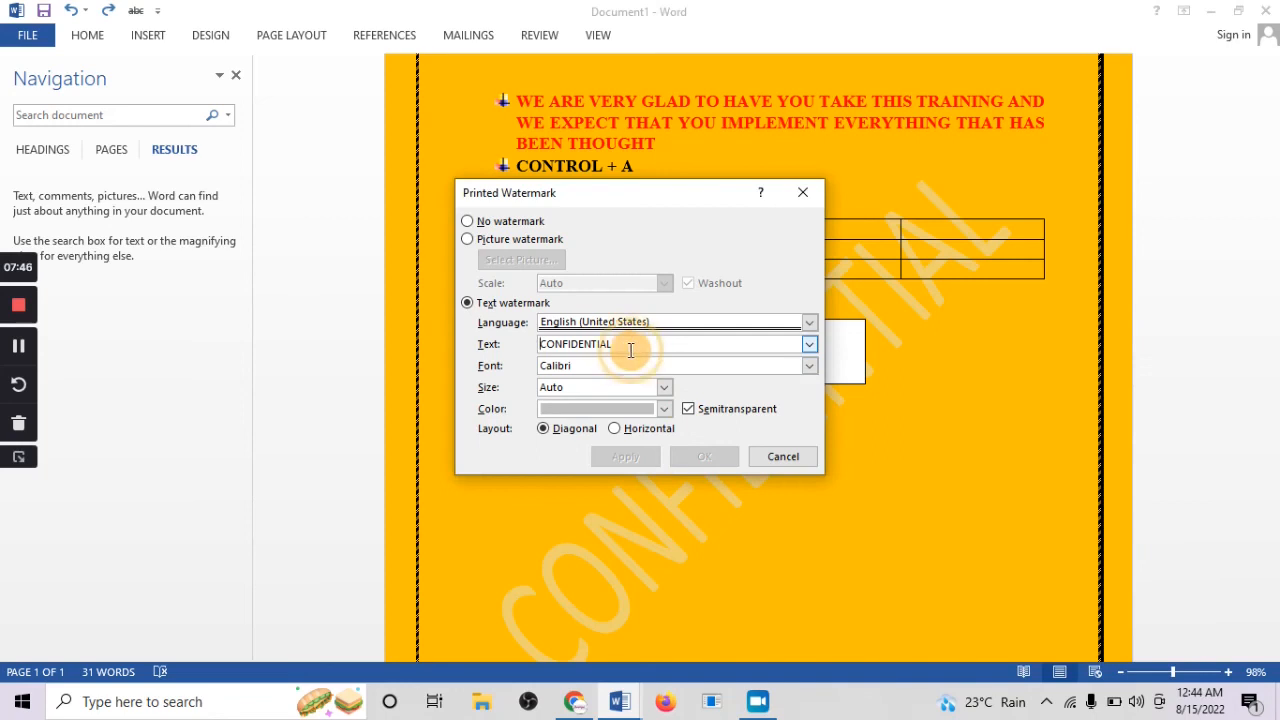
{"action": "left_click_drag", "start_coordinate": [646, 347], "coordinate": [518, 347]}
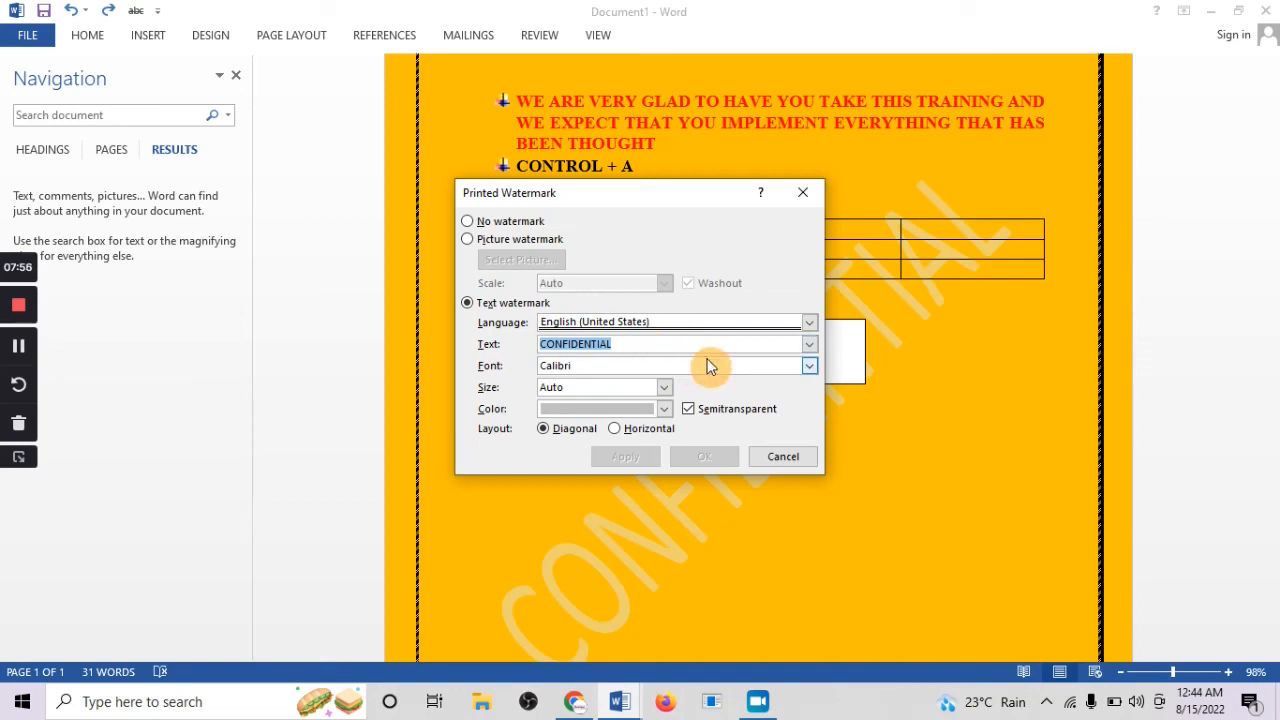
{"action": "type", "text": "r"}
{"action": "key", "text": "BackSpace"}
{"action": "type", "text": "Raleproject"}
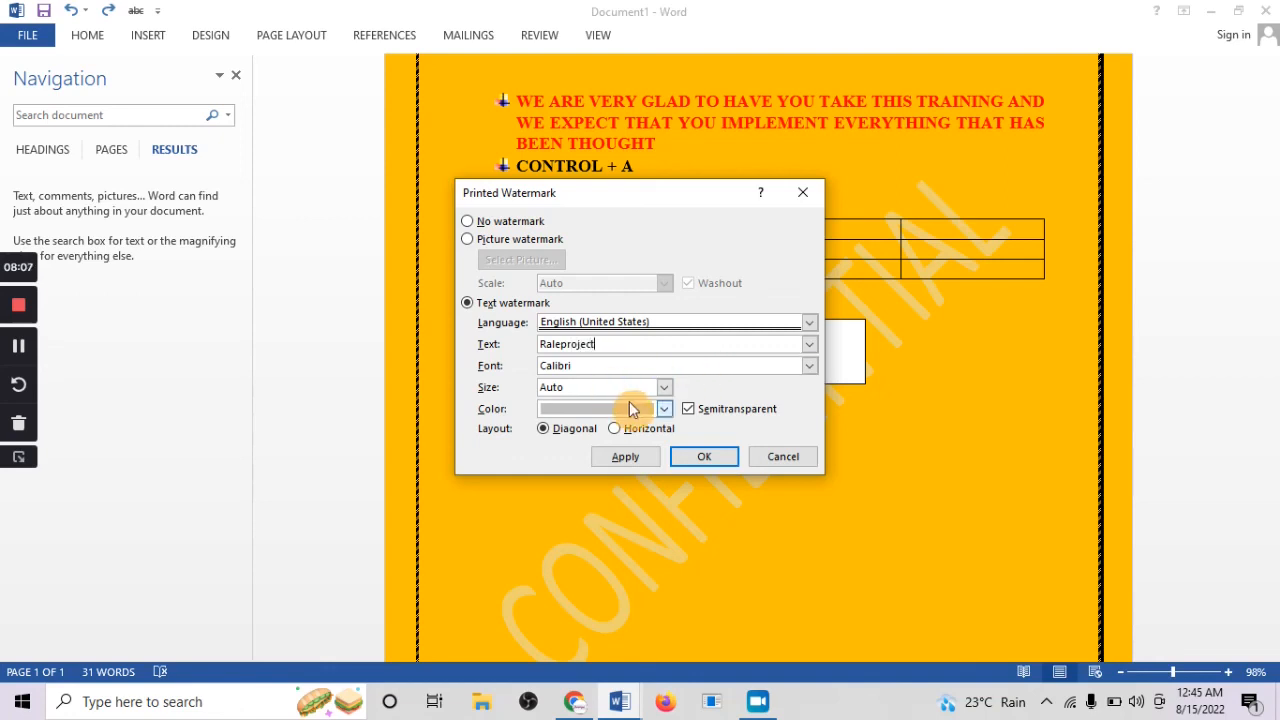
Set the watermark's size to 36 and its color to light blue, and apply it with the diagonal, semitransparent layout
{"action": "left_click", "coordinate": [663, 387]}
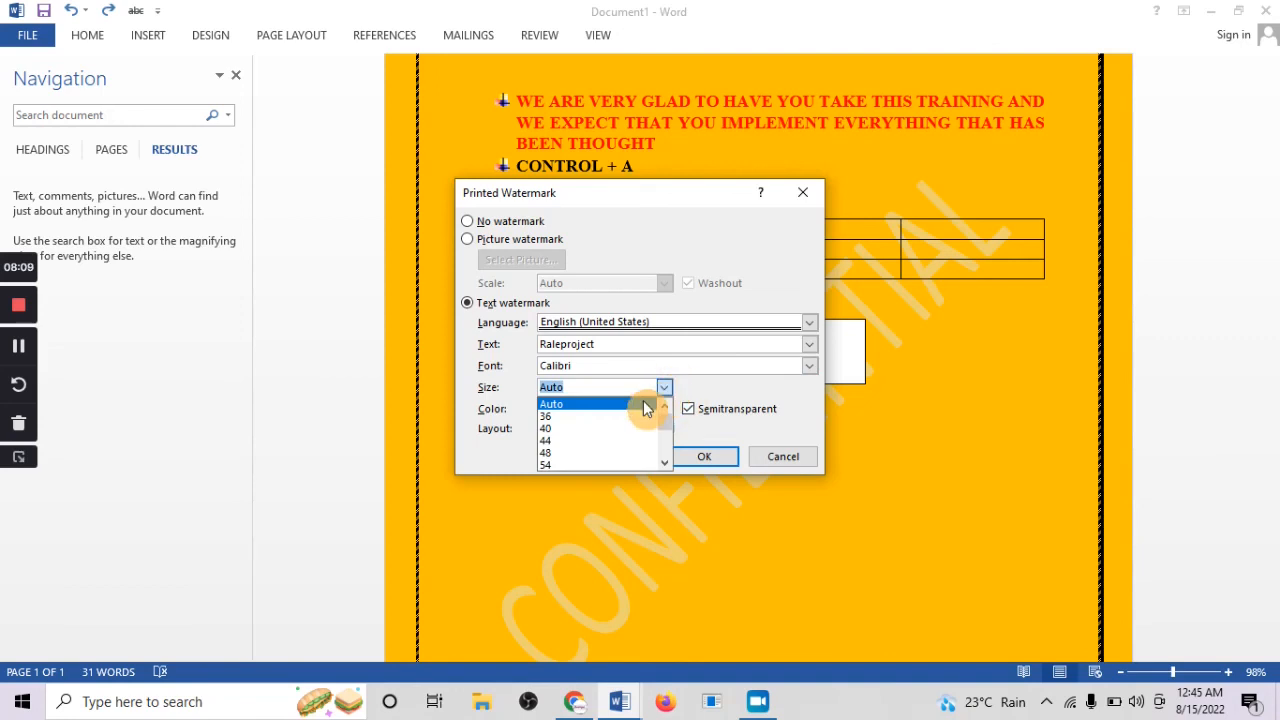
{"action": "left_click", "coordinate": [551, 424]}
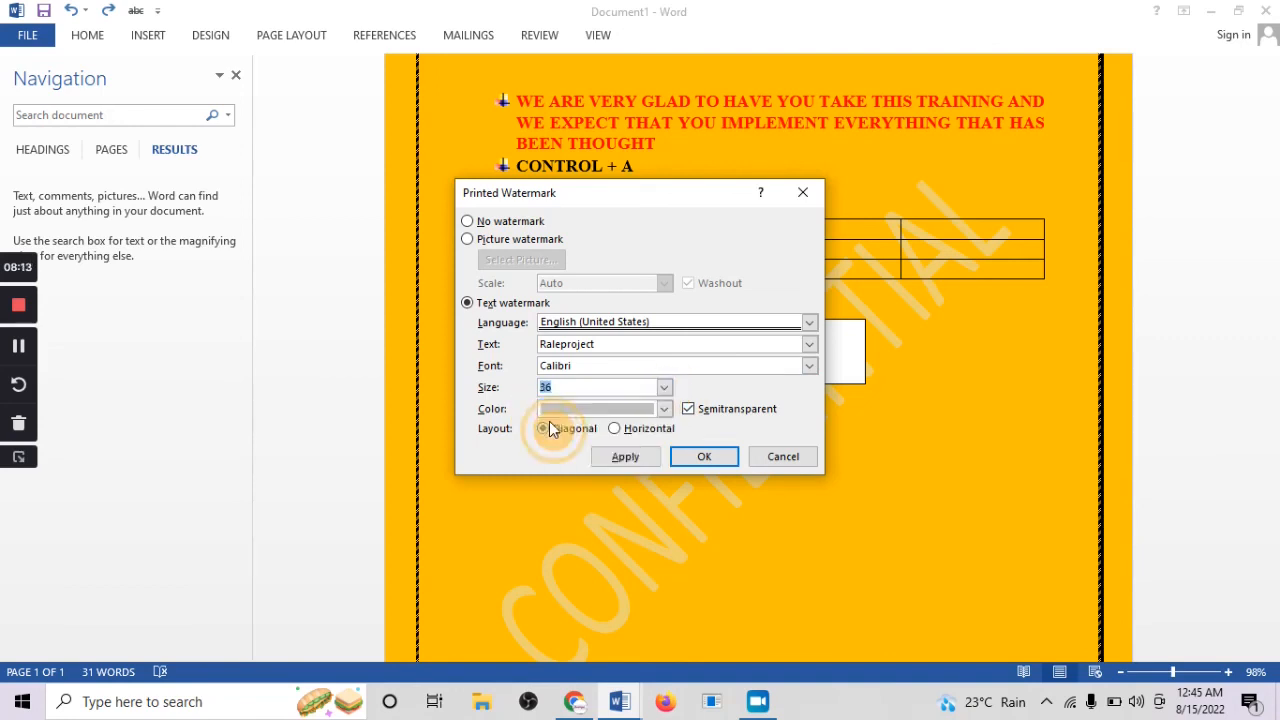
{"action": "left_click", "coordinate": [665, 411]}
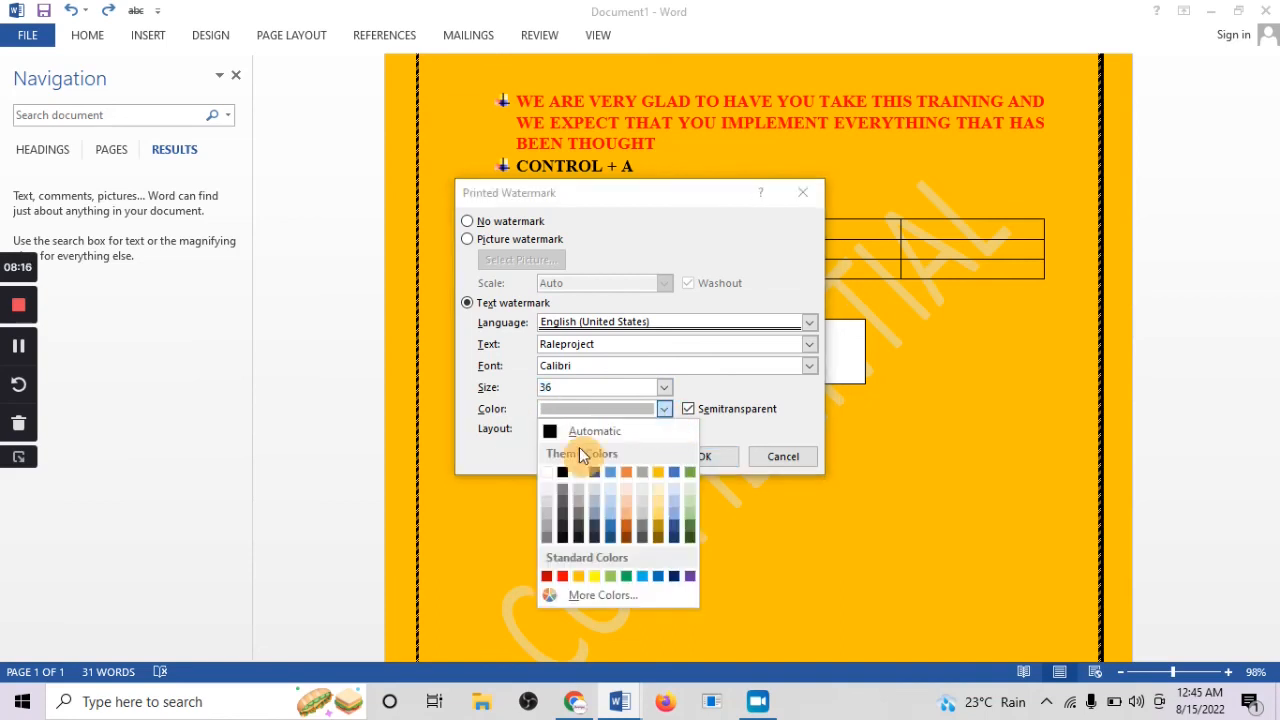
{"action": "left_click", "coordinate": [561, 473]}
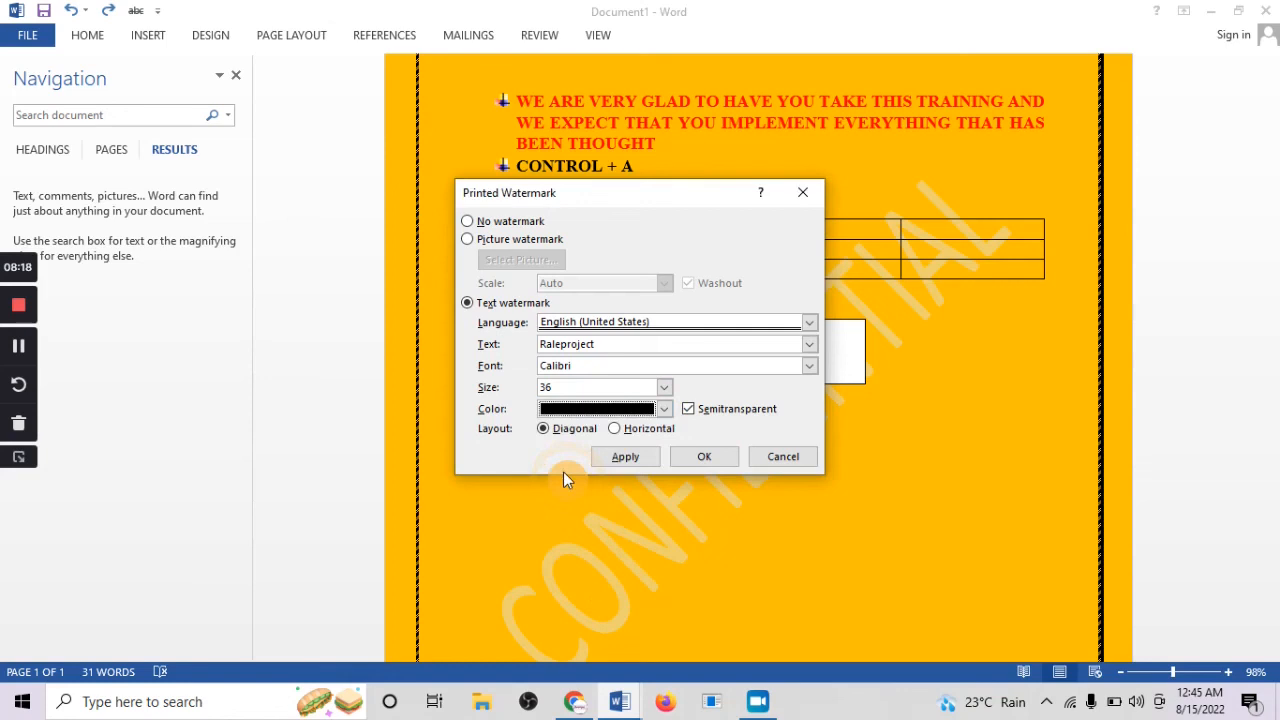
{"action": "left_click", "coordinate": [666, 413]}
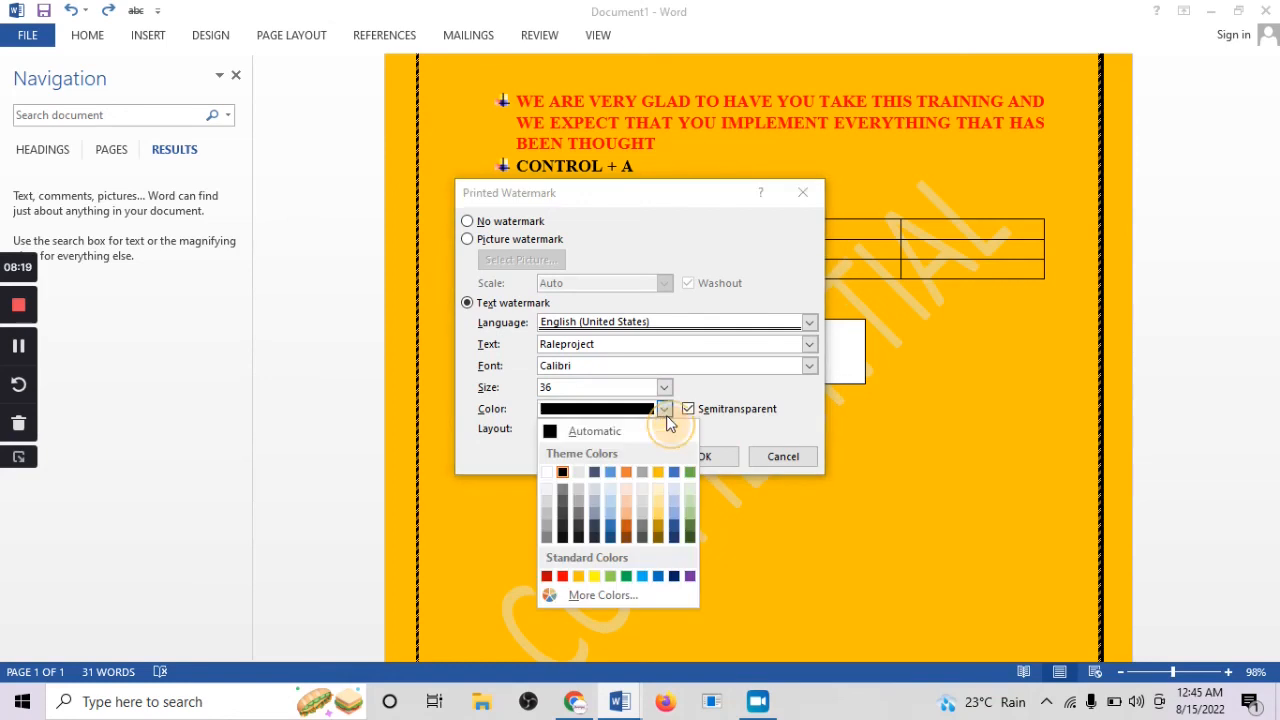
{"action": "left_click", "coordinate": [613, 516]}
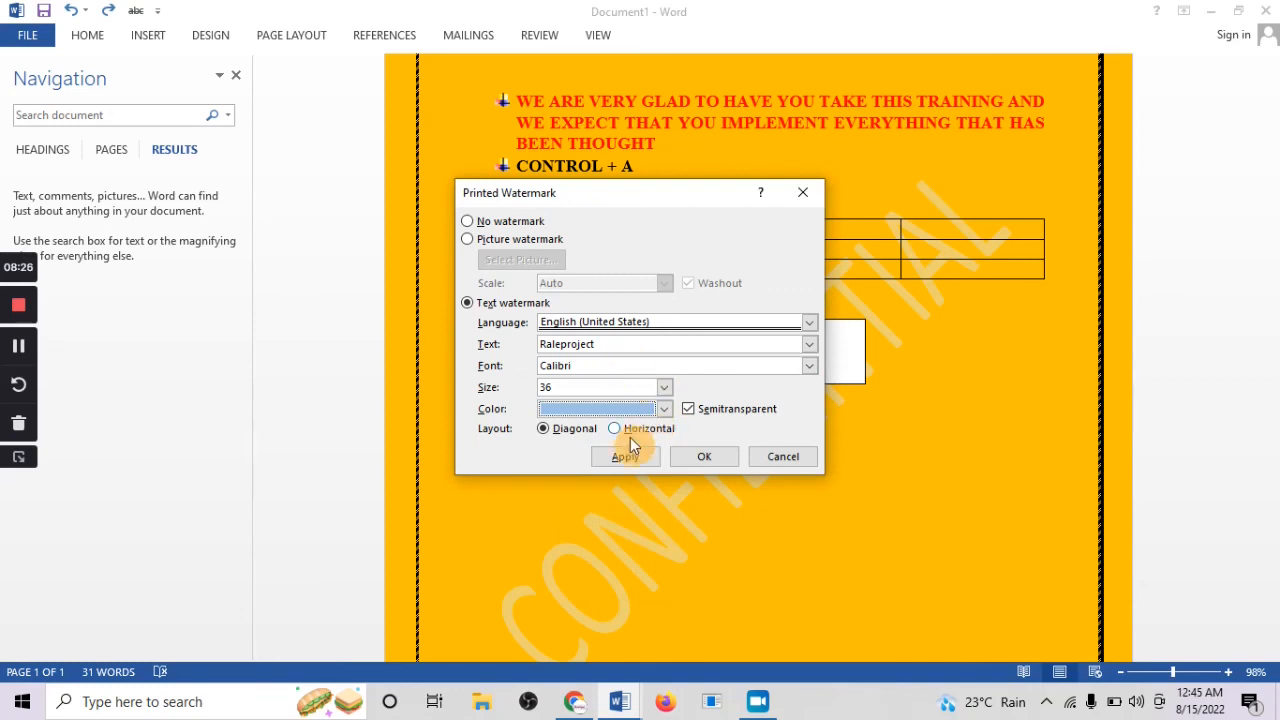
{"action": "left_click", "coordinate": [624, 458]}
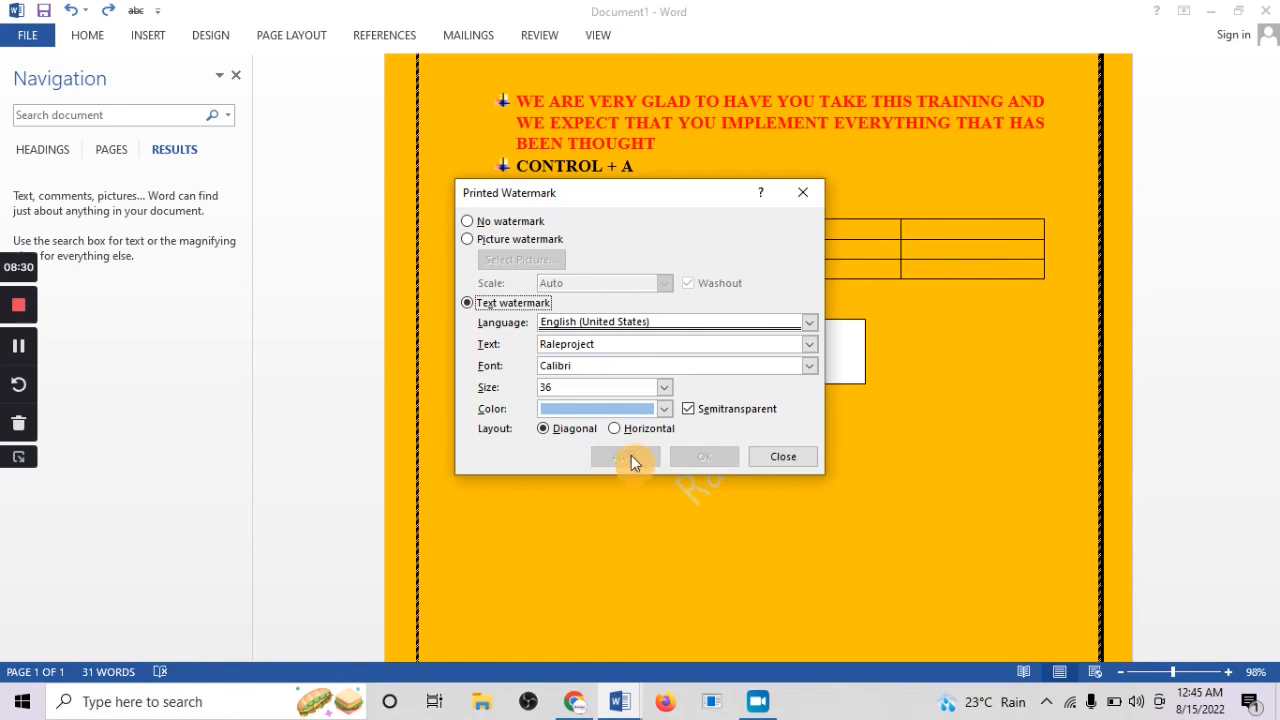
Apply the Raleproject watermark at size 48 and move the Printed Watermark dialog aside to uncover the page
{"action": "left_click", "coordinate": [664, 388]}
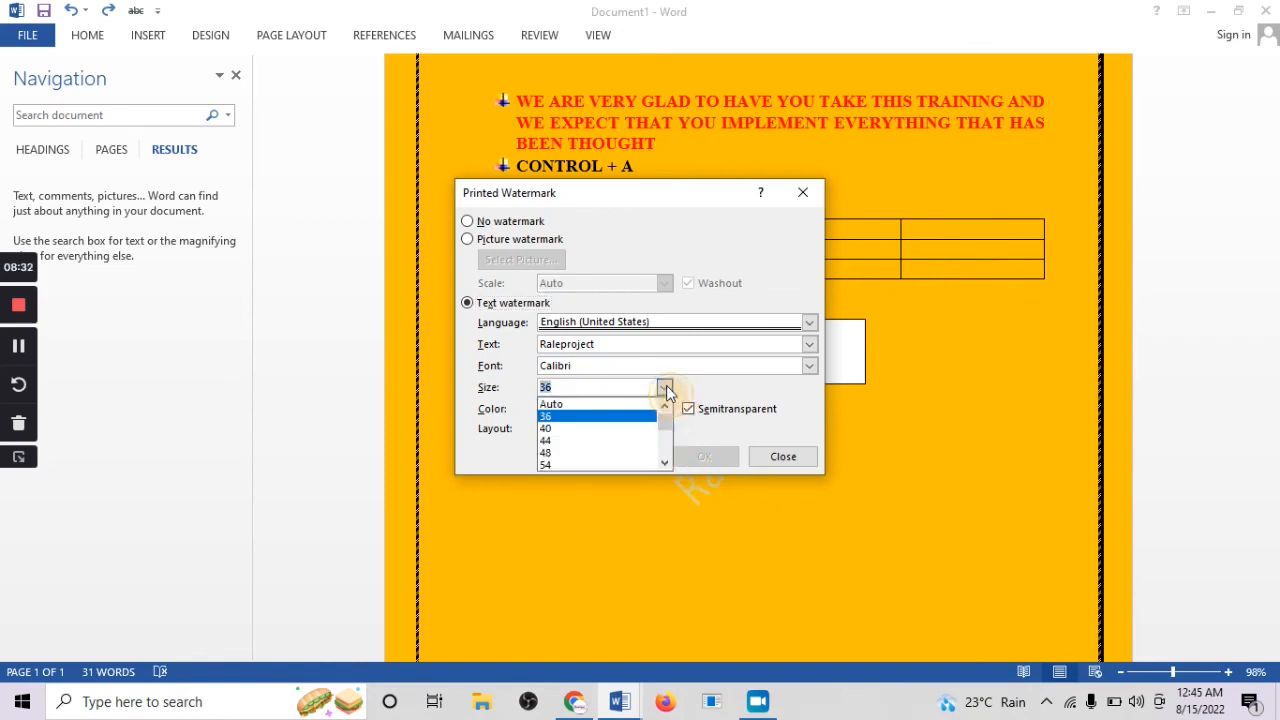
{"action": "left_click", "coordinate": [589, 455]}
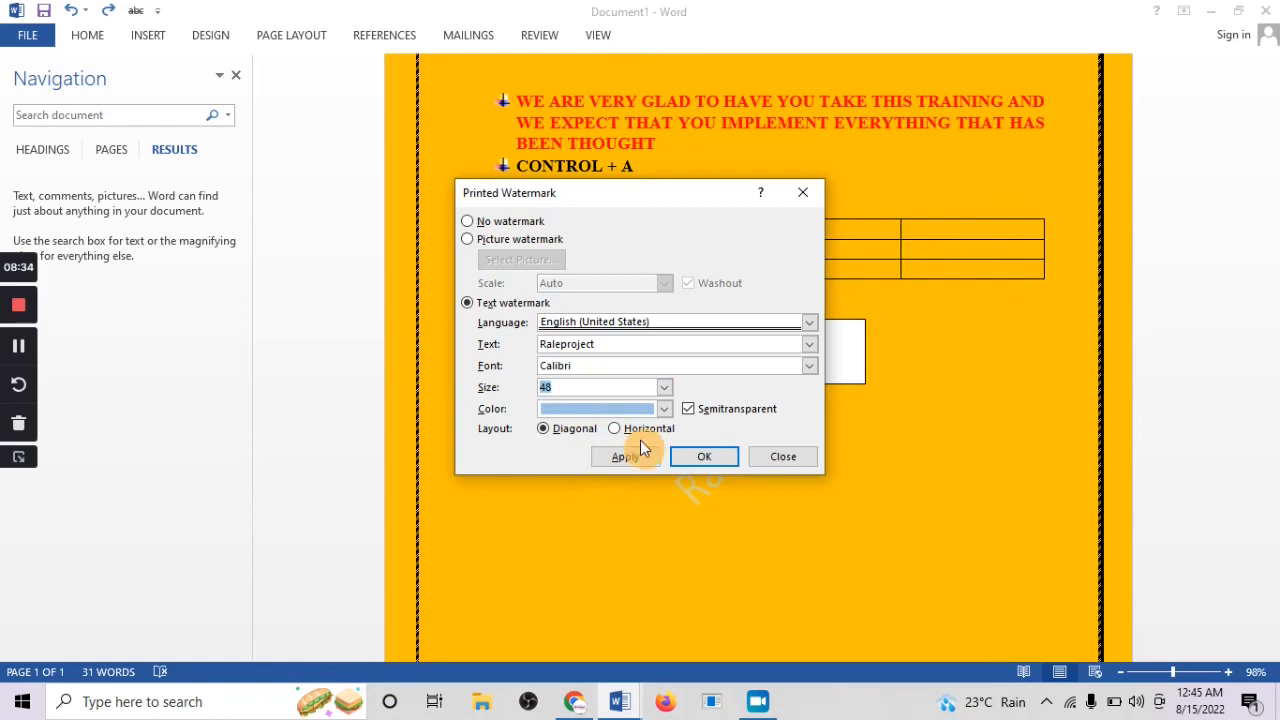
{"action": "left_click", "coordinate": [641, 460]}
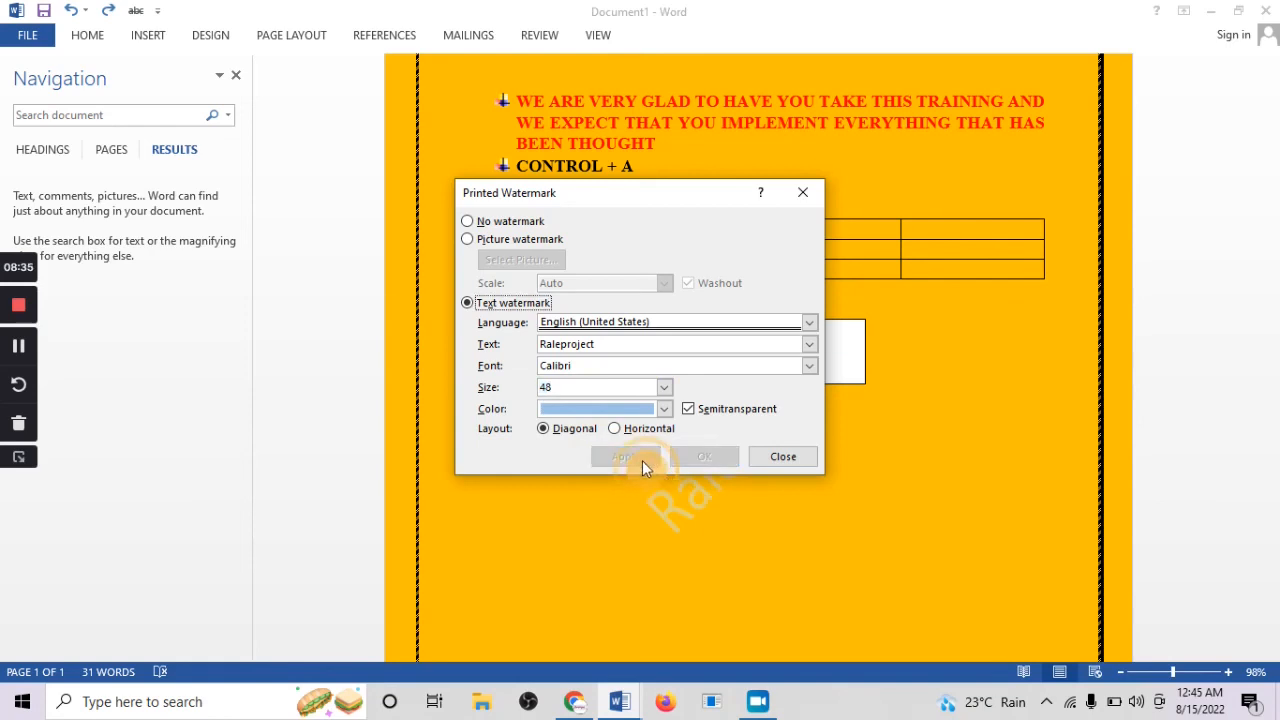
{"action": "left_click", "coordinate": [664, 387]}
{"action": "scroll", "coordinate": [641, 438], "scroll_direction": "down", "scroll_amount": 1}
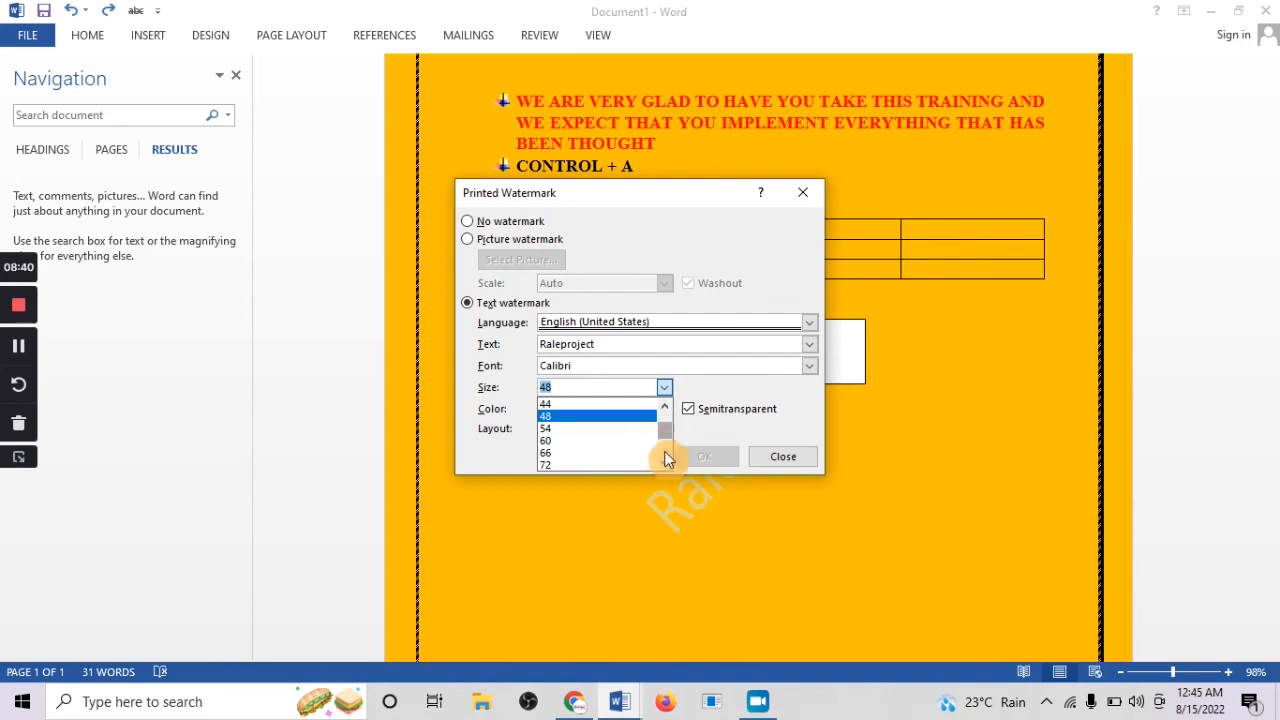
{"action": "left_click", "coordinate": [661, 212]}
{"action": "left_click_drag", "start_coordinate": [677, 199], "coordinate": [443, 80]}
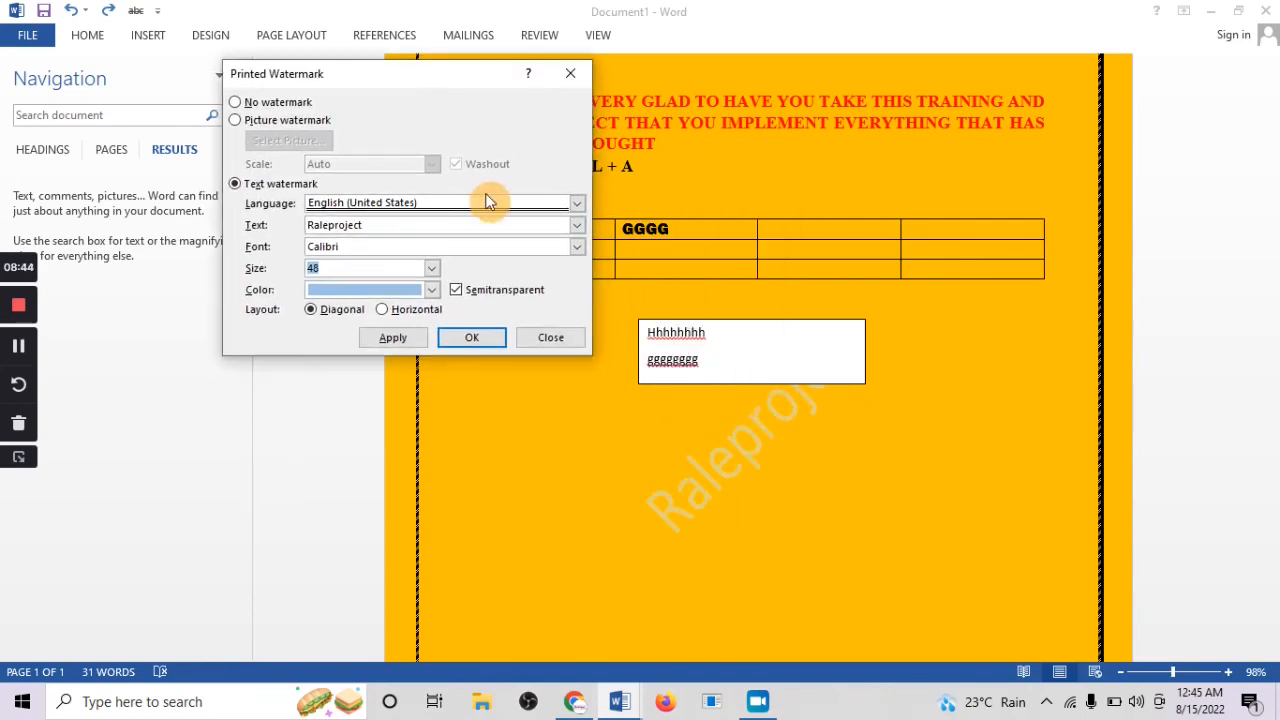
Set the Raleproject watermark's size to 120, apply it, and close the watermark settings to check the page
{"action": "left_click", "coordinate": [432, 289]}
{"action": "left_click", "coordinate": [432, 289]}
{"action": "left_click", "coordinate": [433, 270]}
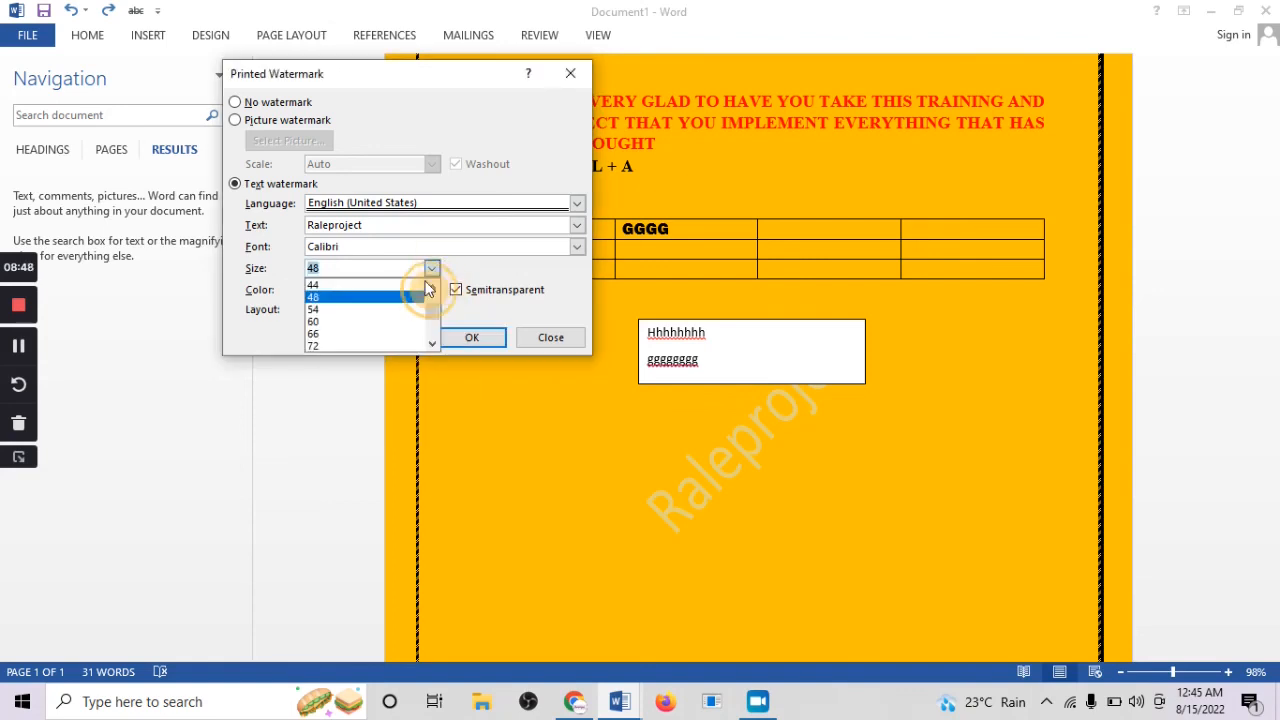
{"action": "left_click", "coordinate": [431, 345]}
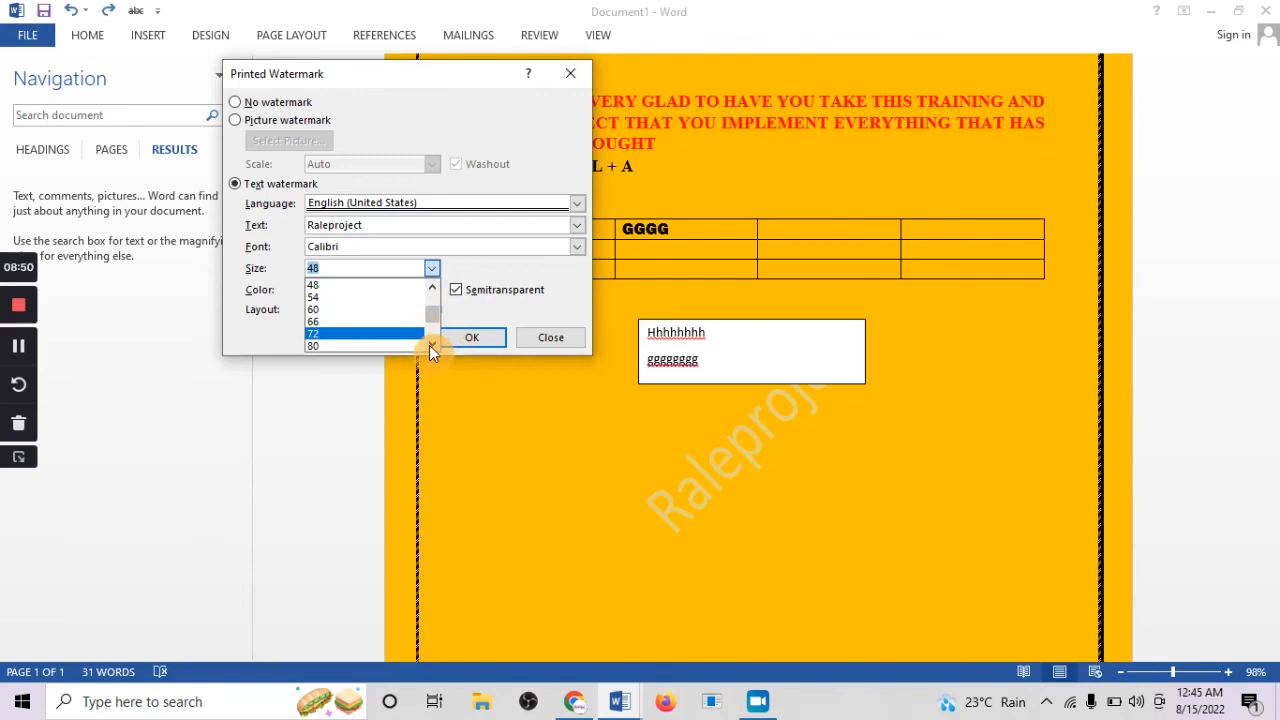
{"action": "left_click", "coordinate": [430, 345]}
{"action": "left_click", "coordinate": [430, 345]}
{"action": "left_click", "coordinate": [430, 345]}
{"action": "left_click", "coordinate": [430, 345]}
{"action": "left_click", "coordinate": [430, 345]}
{"action": "left_click", "coordinate": [350, 333]}
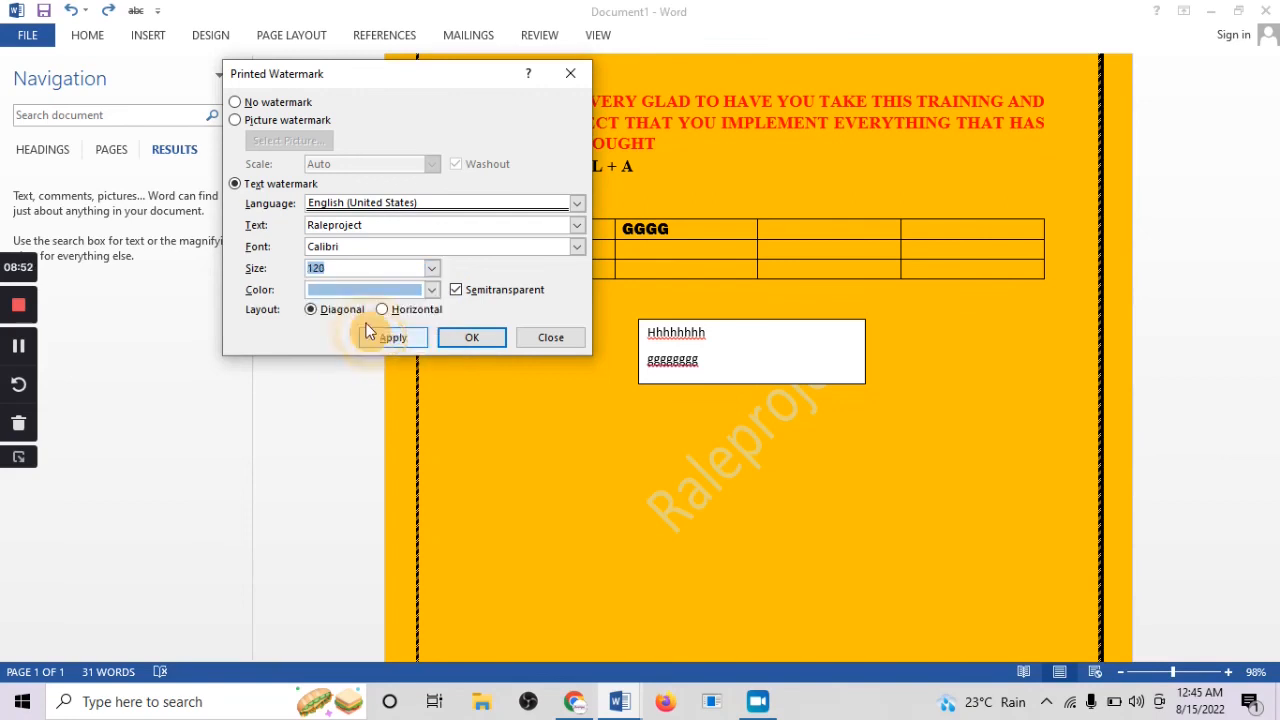
{"action": "left_click", "coordinate": [393, 338]}
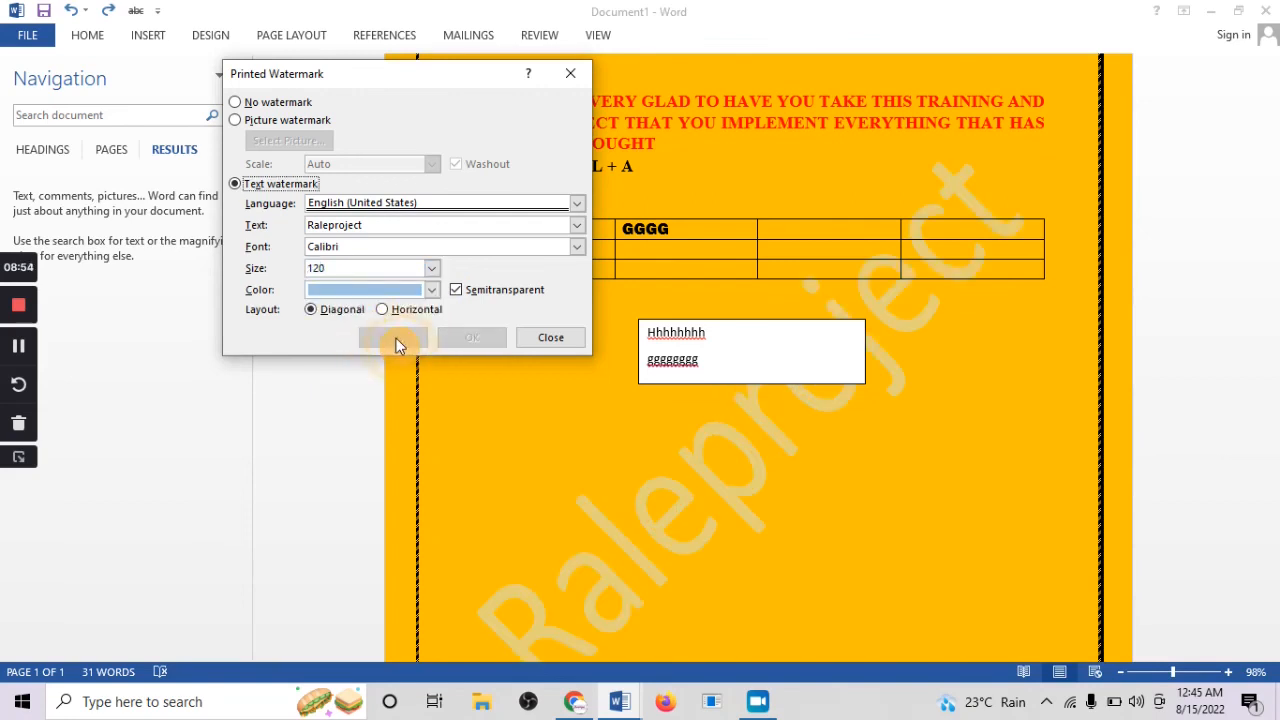
{"action": "left_click", "coordinate": [551, 339]}
{"action": "scroll", "coordinate": [705, 368], "scroll_direction": "up", "scroll_amount": 1}
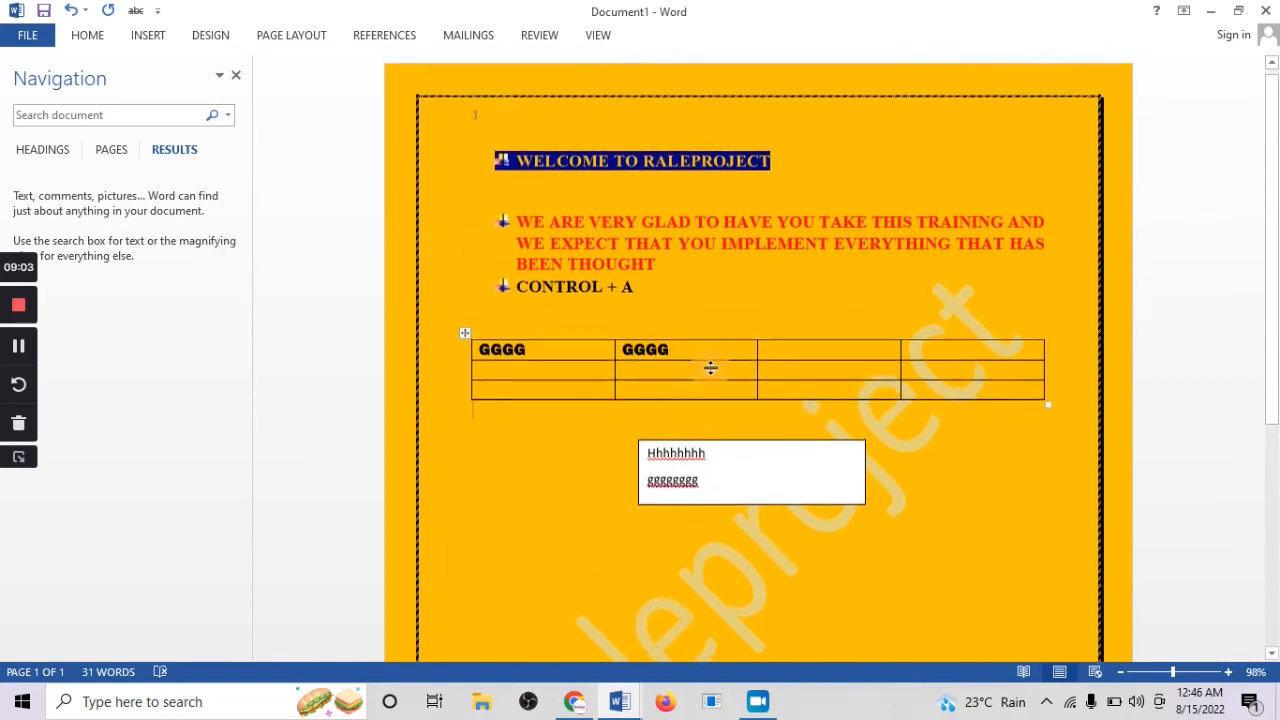
Switch the page orientation to Landscape and return it to Portrait
{"action": "left_click", "coordinate": [205, 36]}
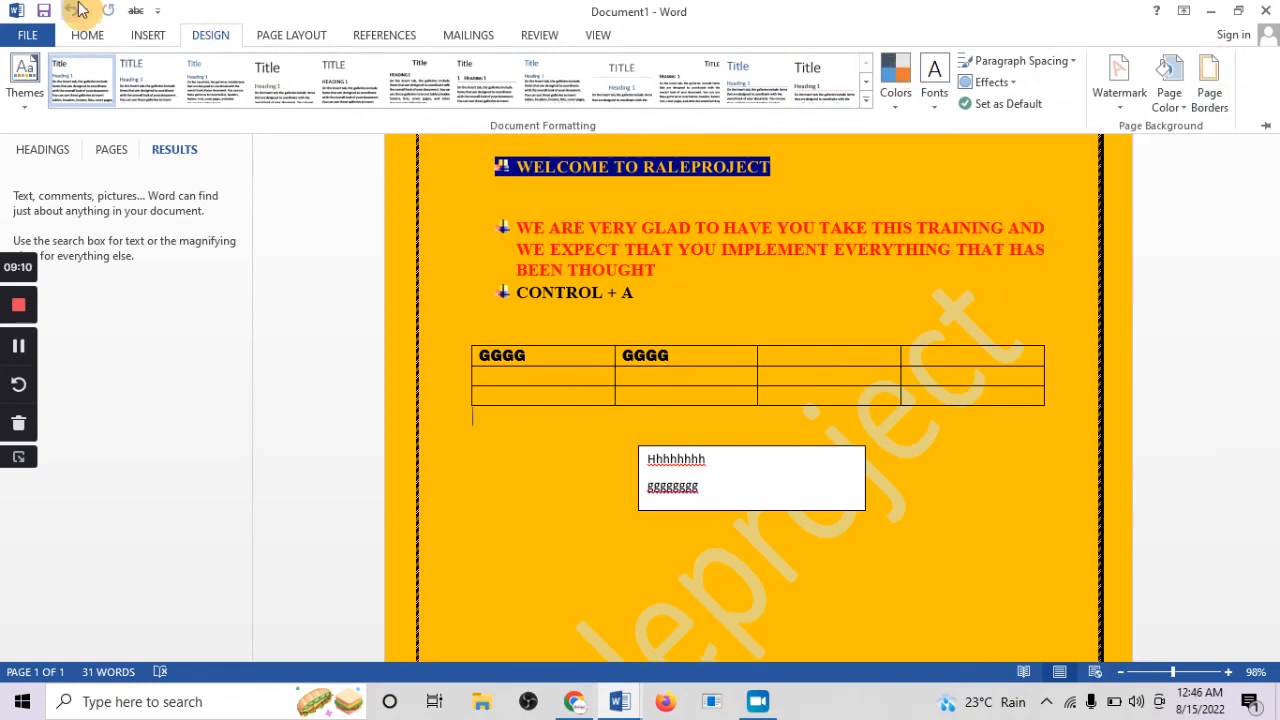
{"action": "left_click", "coordinate": [298, 37]}
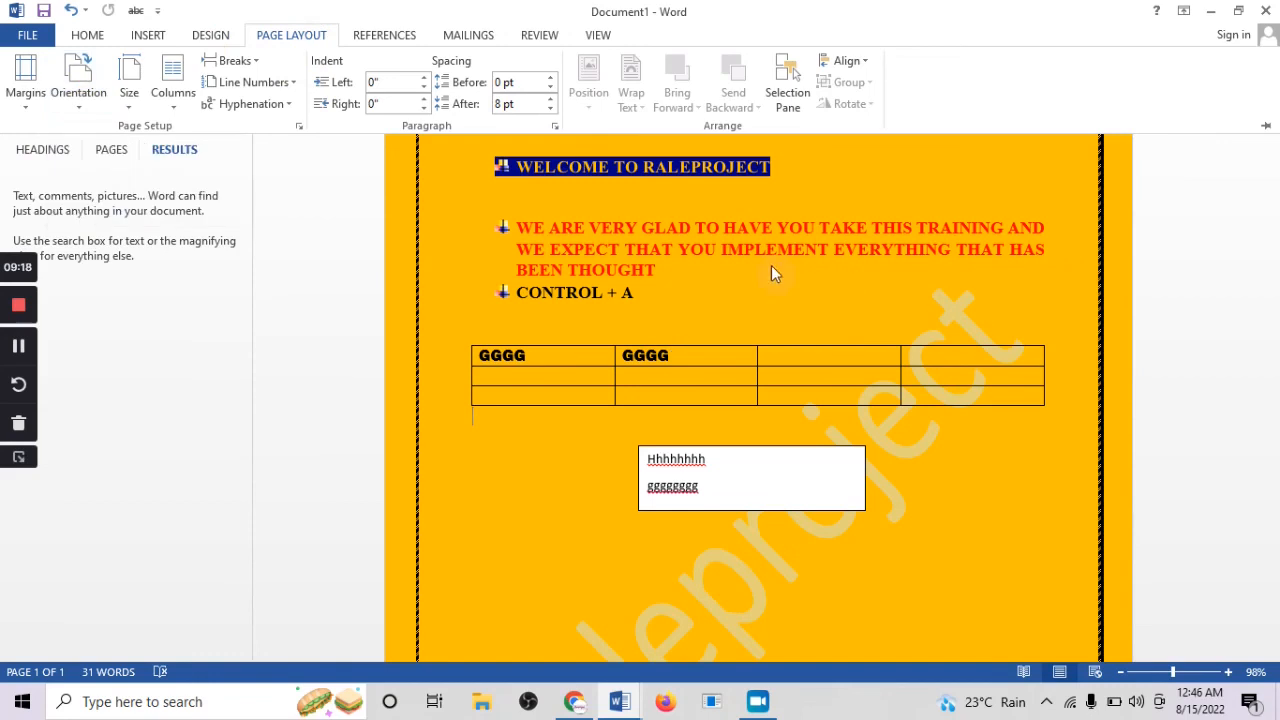
{"action": "left_click", "coordinate": [84, 115]}
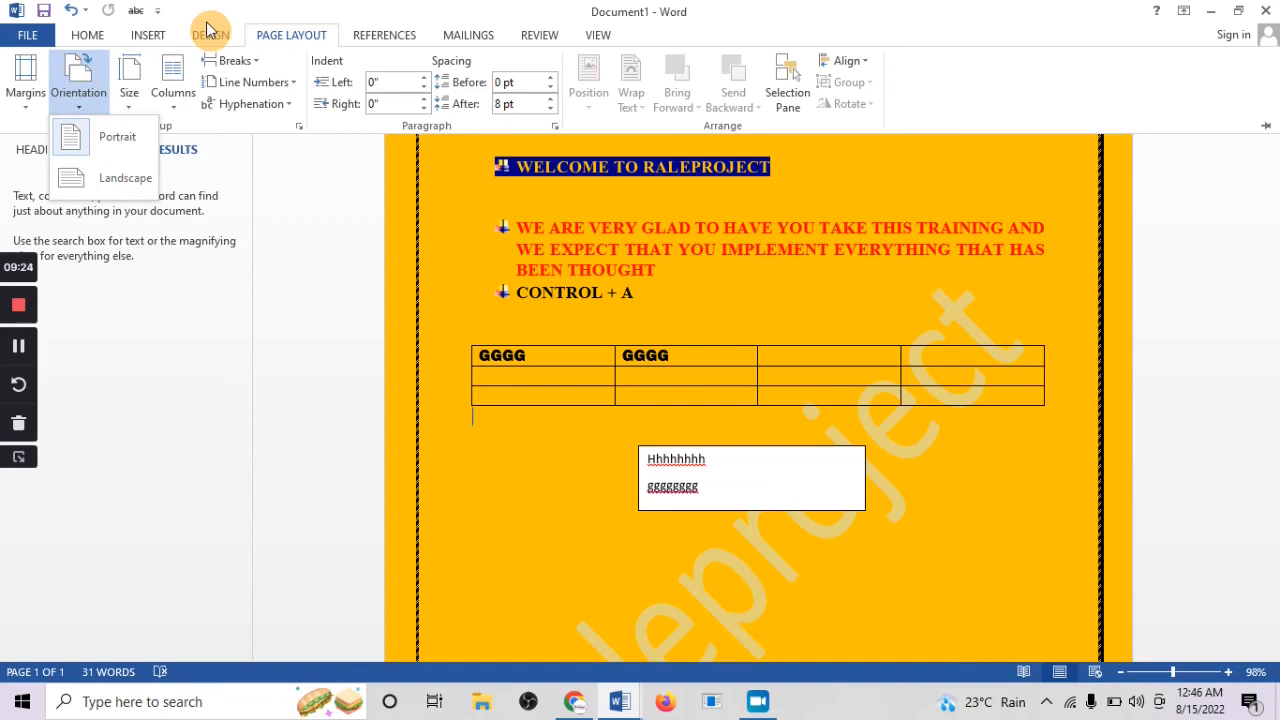
{"action": "left_click", "coordinate": [118, 192]}
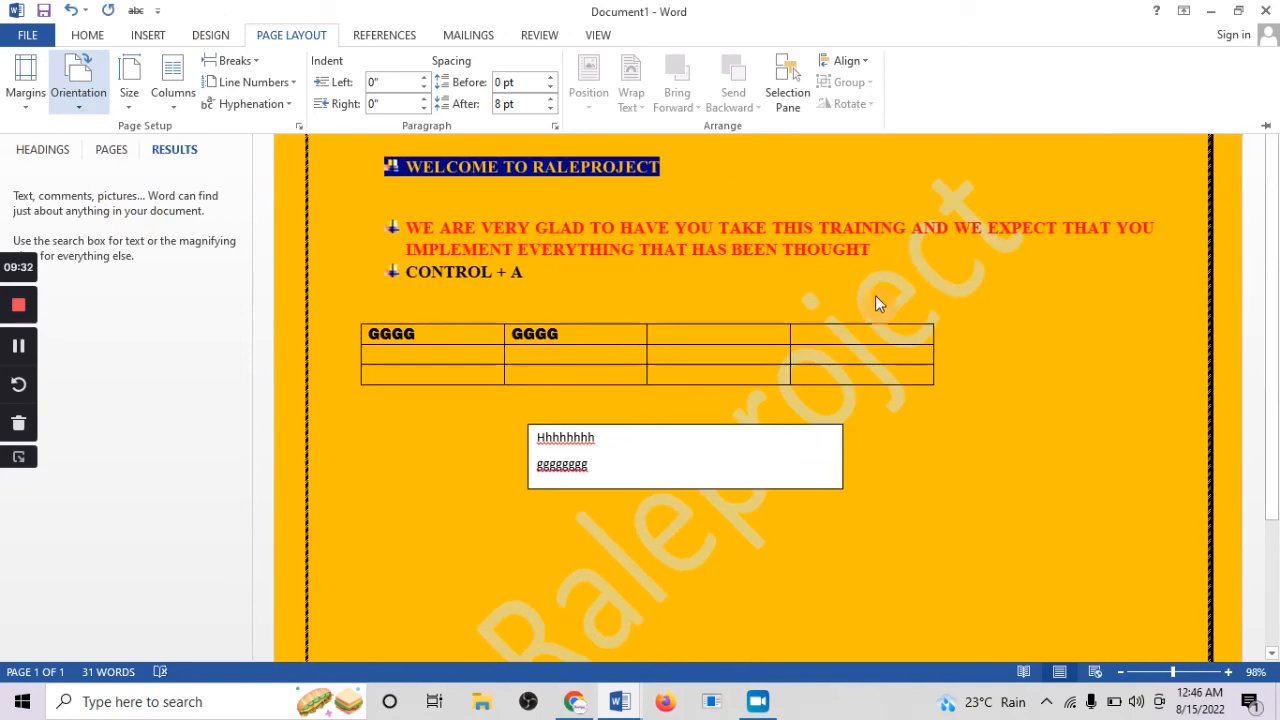
{"action": "left_click", "coordinate": [78, 104]}
{"action": "left_click", "coordinate": [105, 137]}
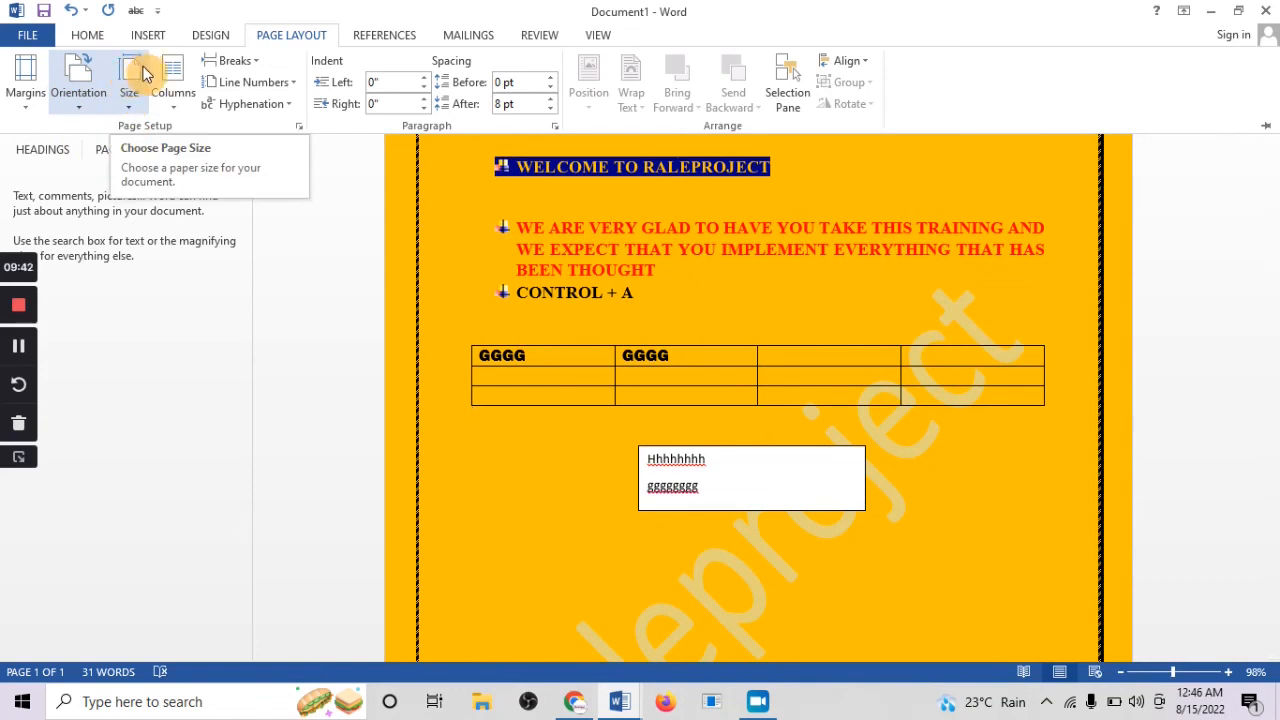
Set the document's paper size to A4 (8.27" x 11.69")
{"action": "left_click", "coordinate": [132, 105]}
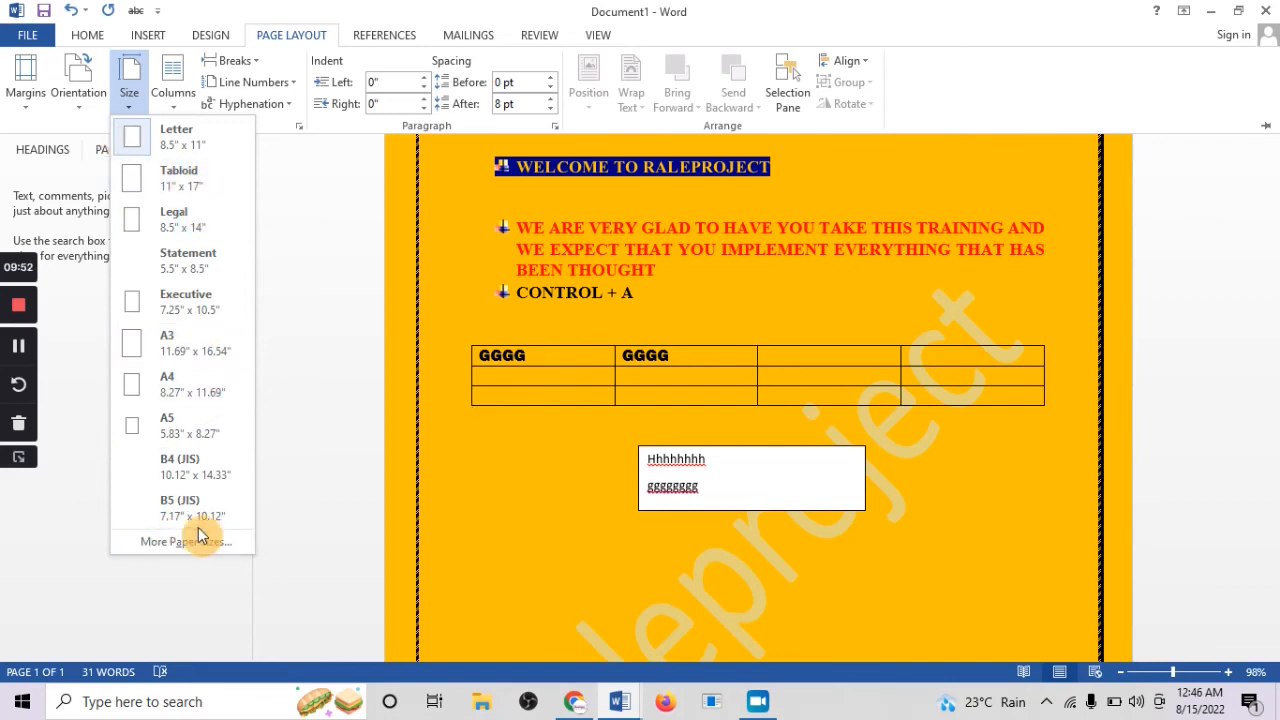
{"action": "left_click", "coordinate": [183, 398]}
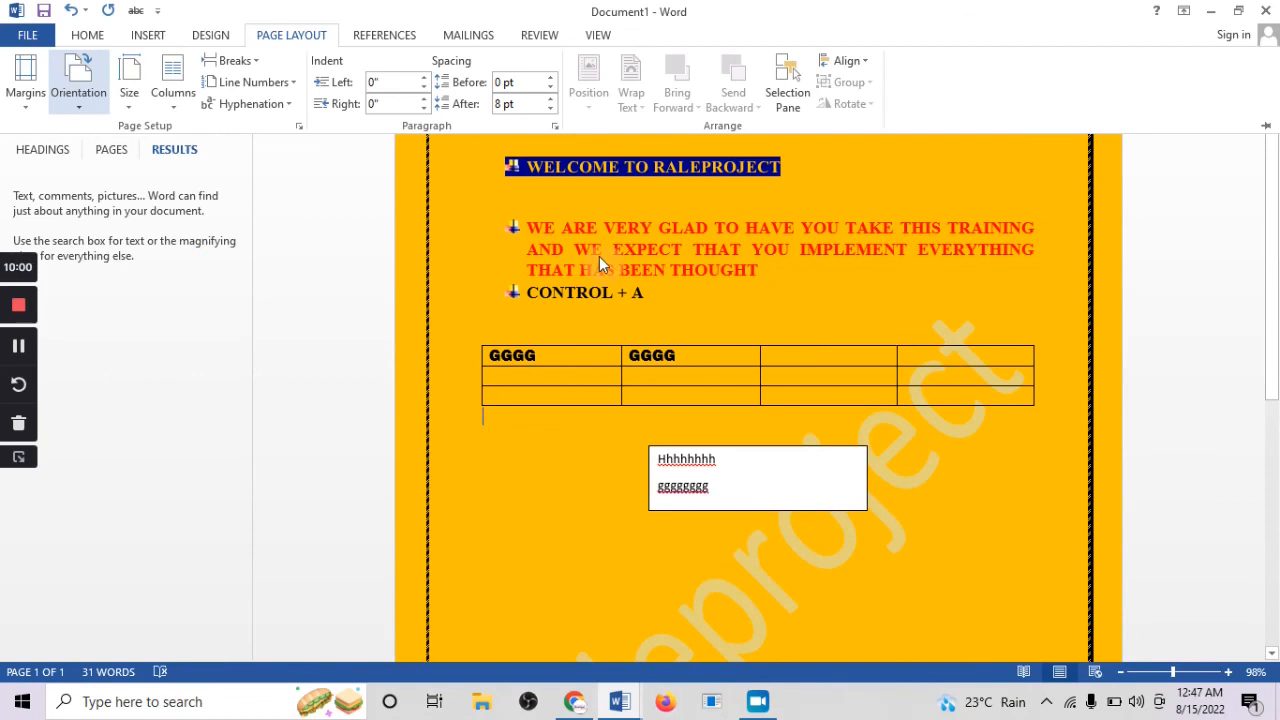
Reapply the A4 paper size and lay out the document text in two columns
{"action": "left_click", "coordinate": [131, 78]}
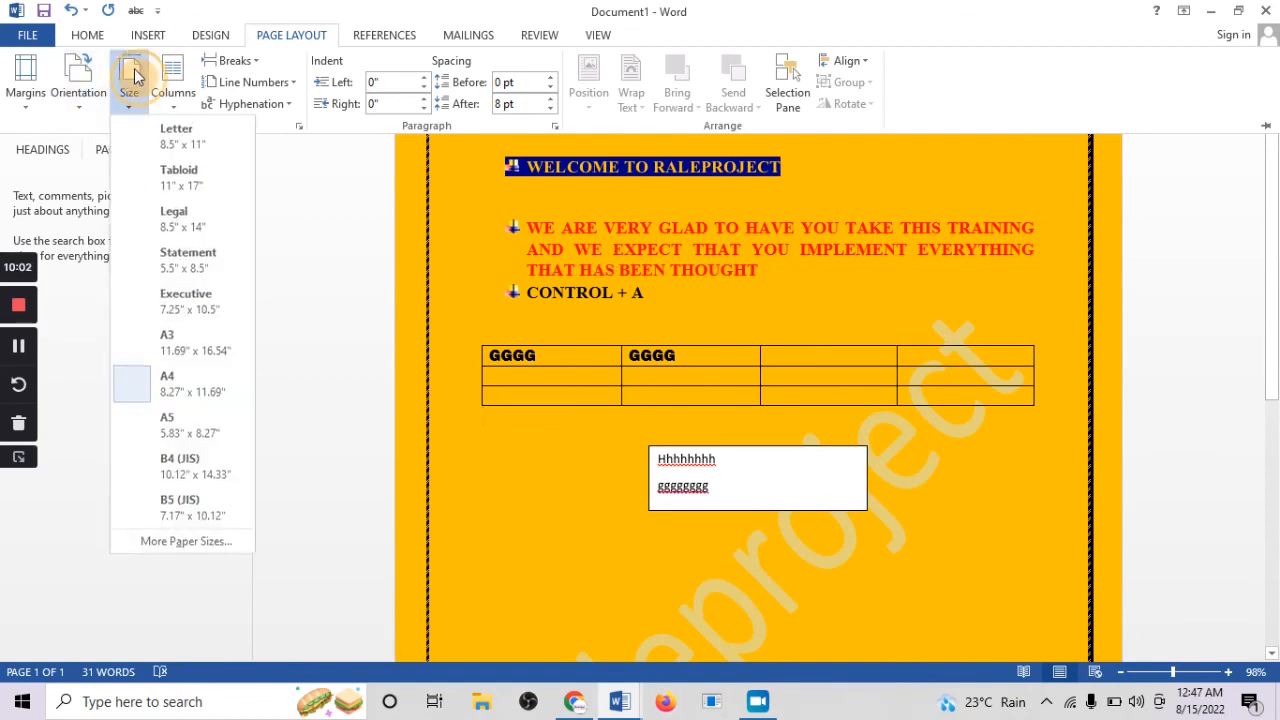
{"action": "left_click", "coordinate": [171, 389]}
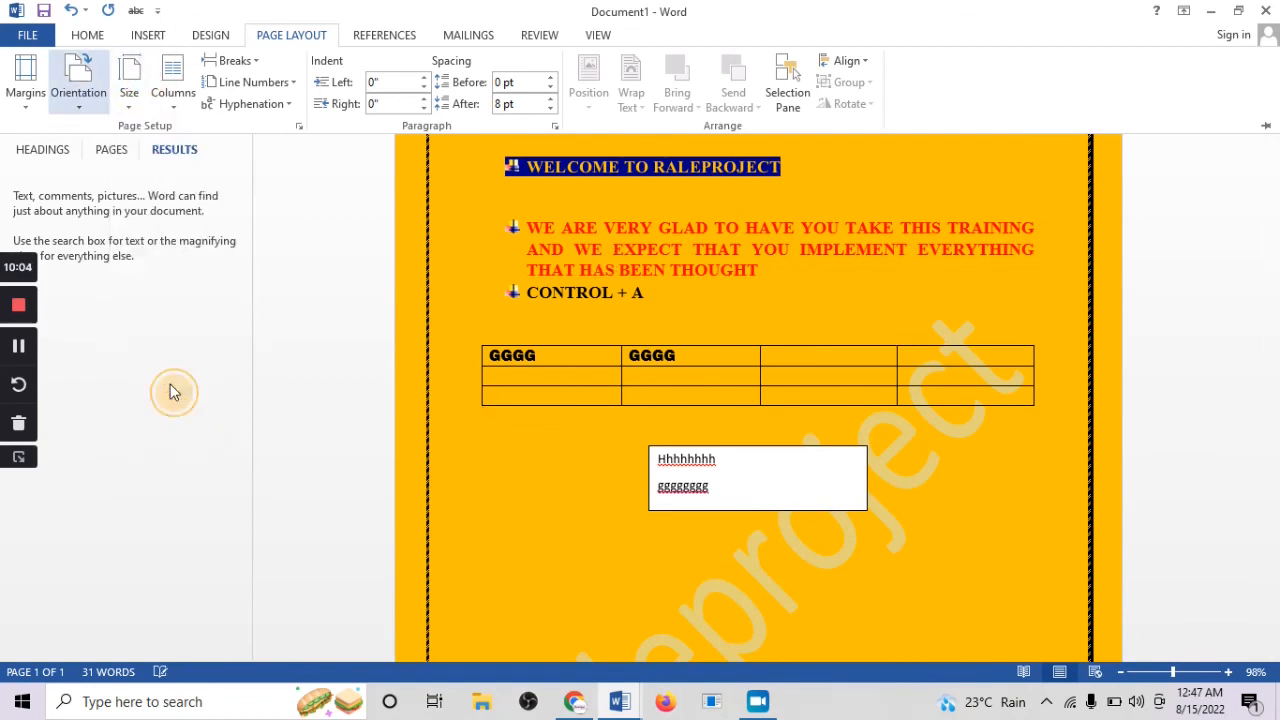
{"action": "left_click", "coordinate": [174, 98]}
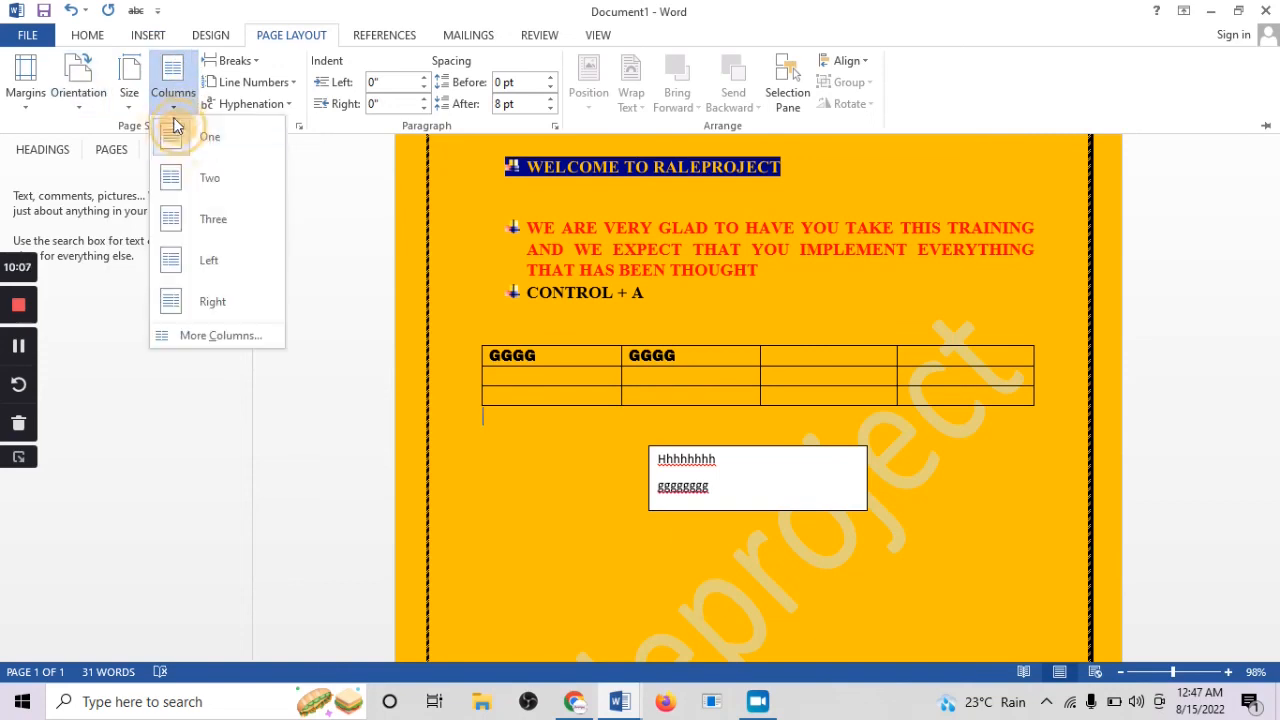
{"action": "left_click", "coordinate": [217, 181]}
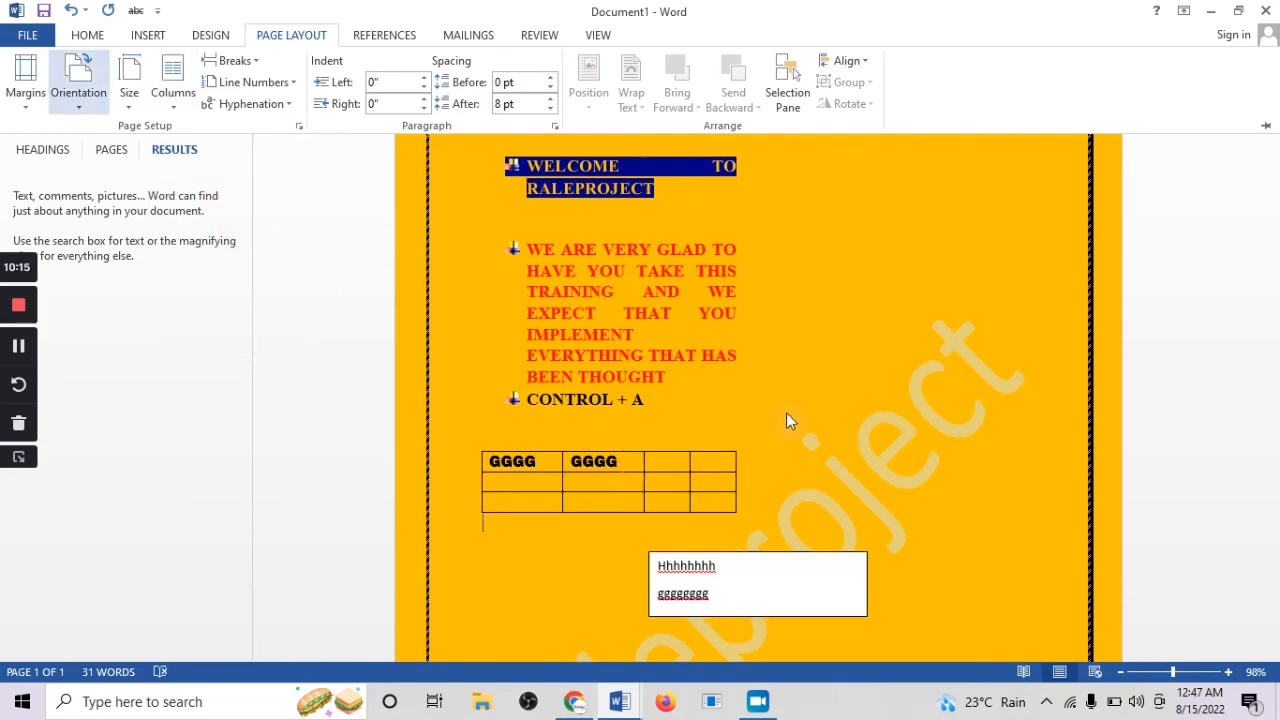
Return the document's column layout to One
{"action": "left_click", "coordinate": [843, 291]}
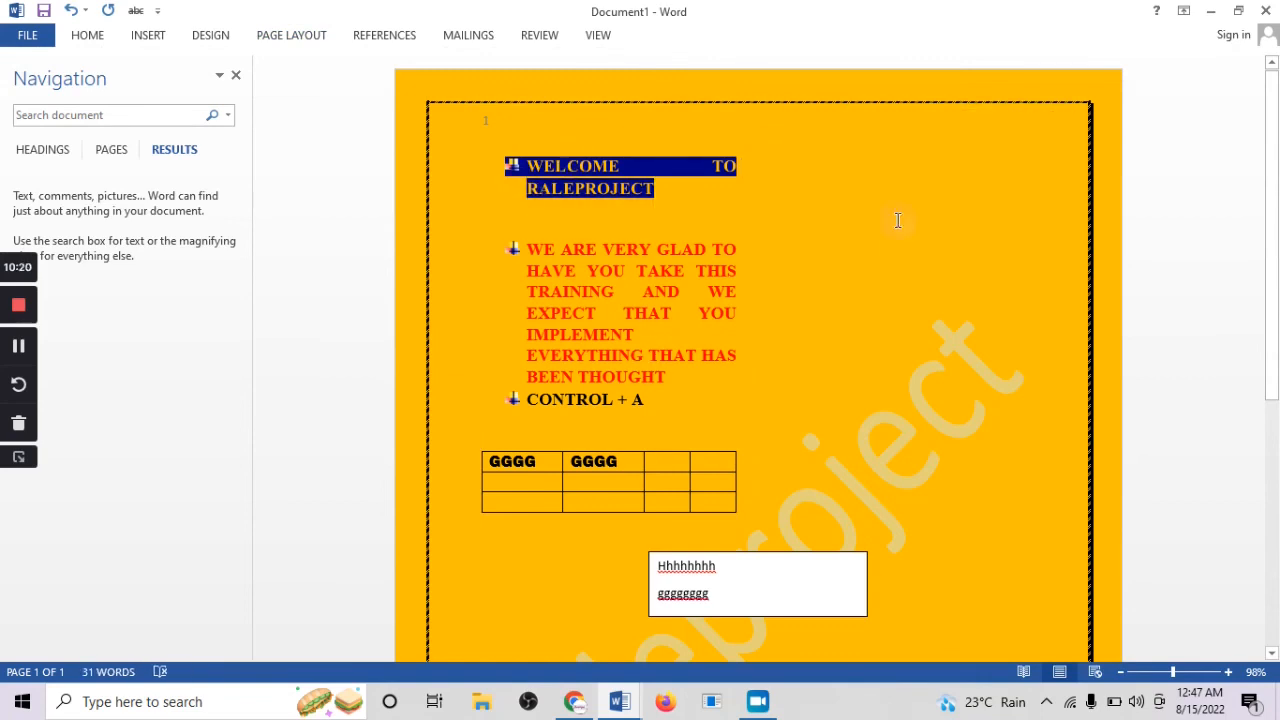
{"action": "left_click", "coordinate": [215, 44]}
{"action": "left_click", "coordinate": [304, 46]}
{"action": "left_click", "coordinate": [173, 88]}
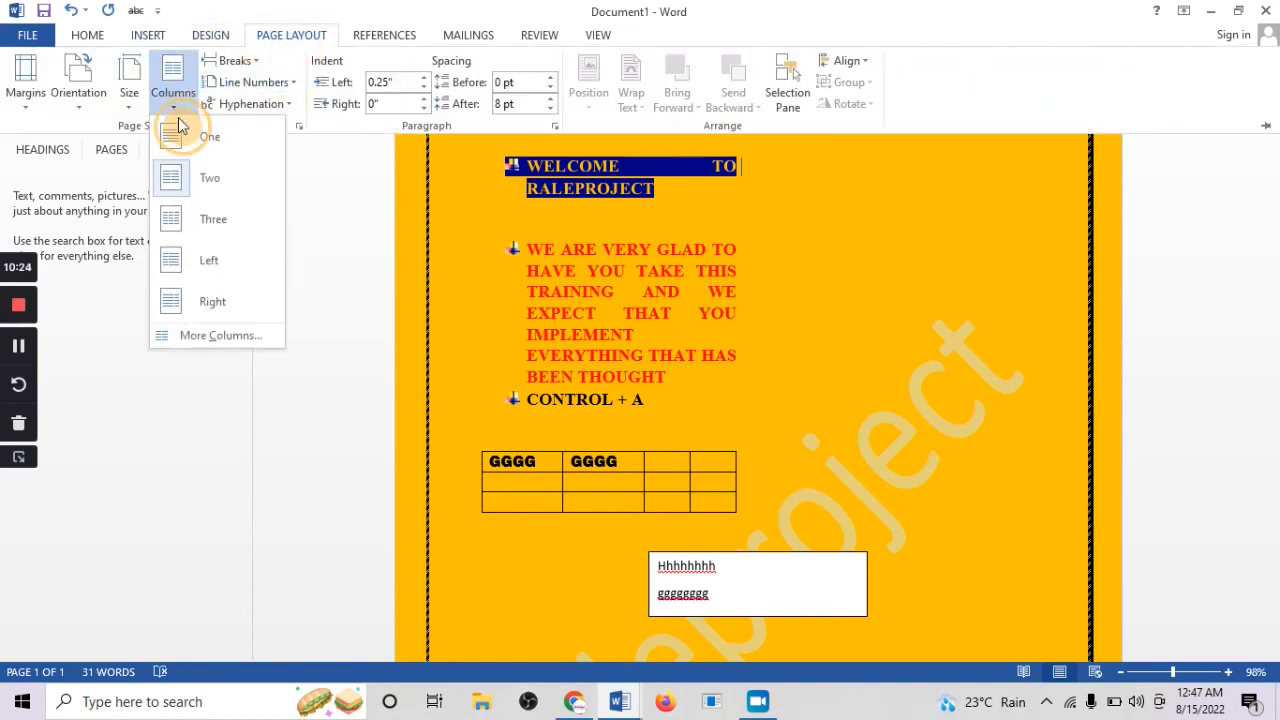
{"action": "left_click", "coordinate": [193, 145]}
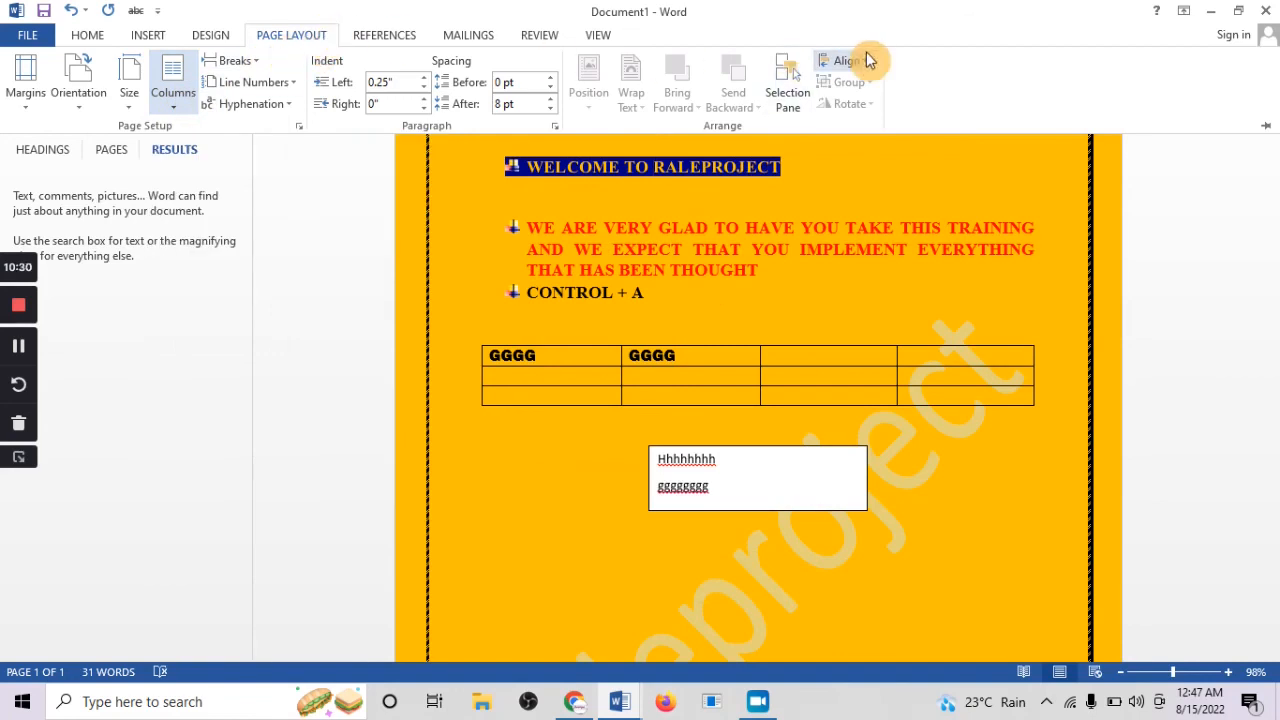
Look through the References, Mailings, Review and View command sets, and return to the Home commands
{"action": "left_click", "coordinate": [380, 40]}
{"action": "left_click", "coordinate": [460, 38]}
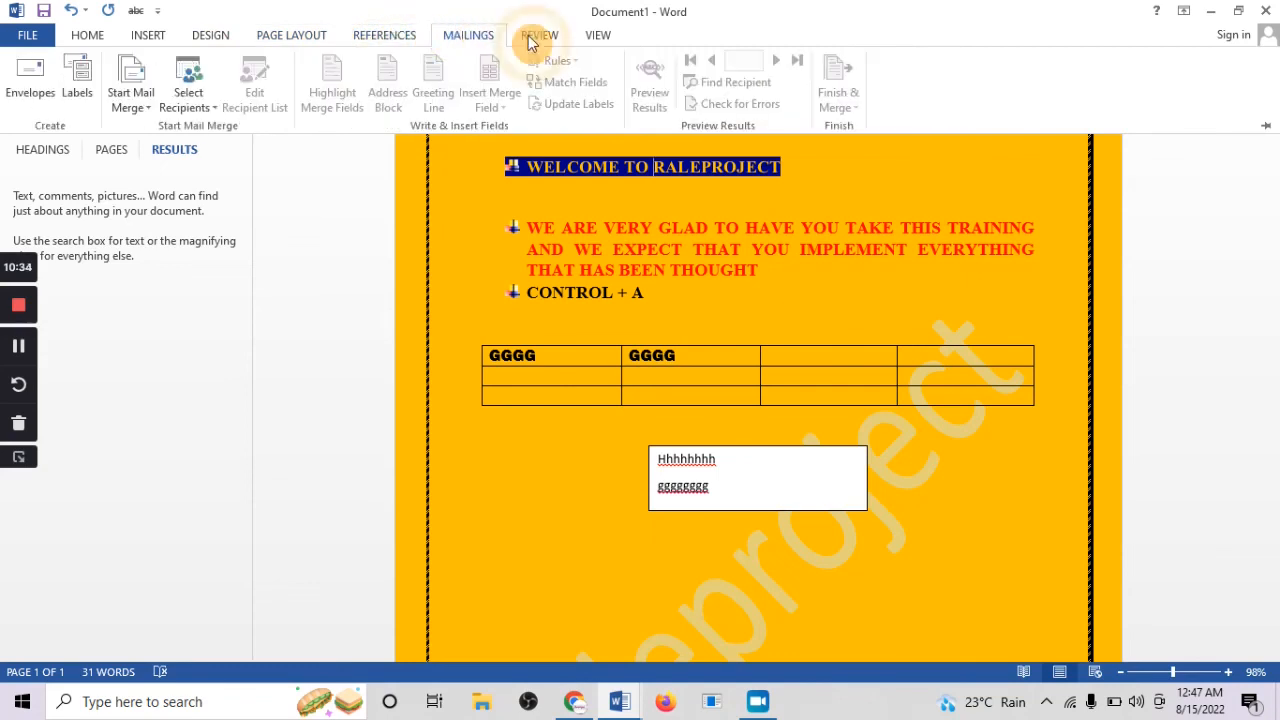
{"action": "left_click", "coordinate": [543, 38]}
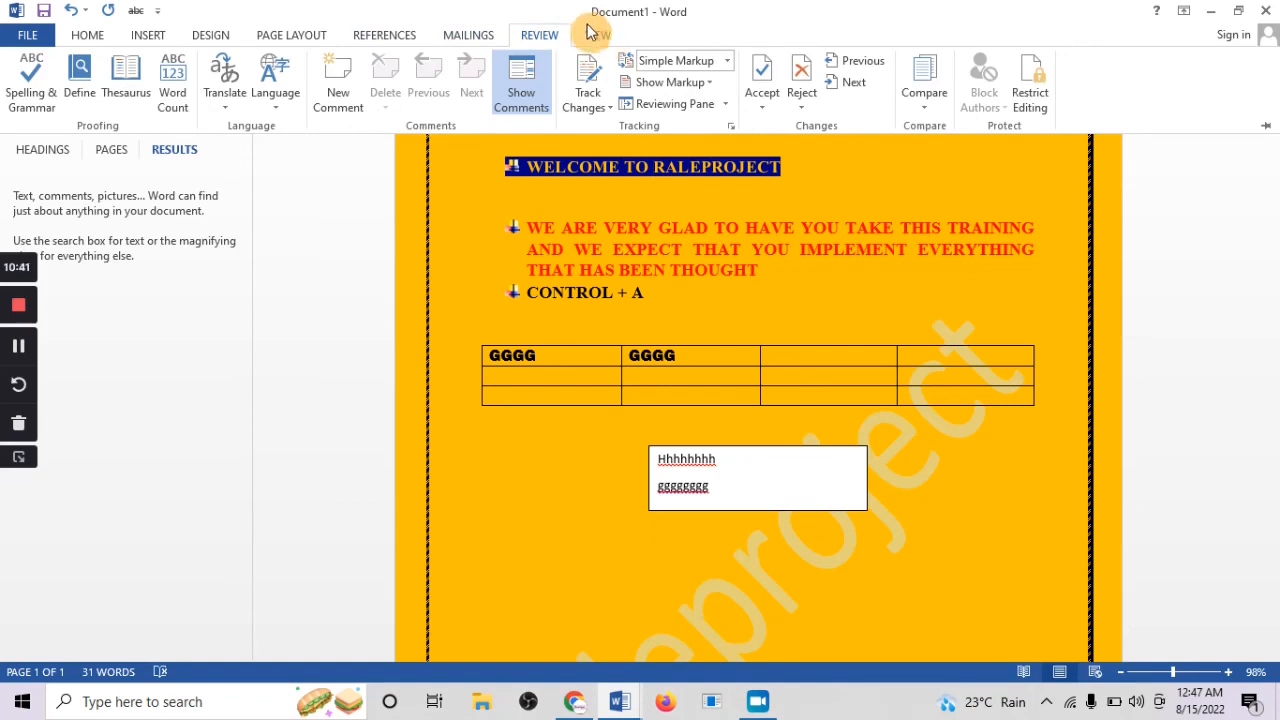
{"action": "left_click", "coordinate": [603, 38]}
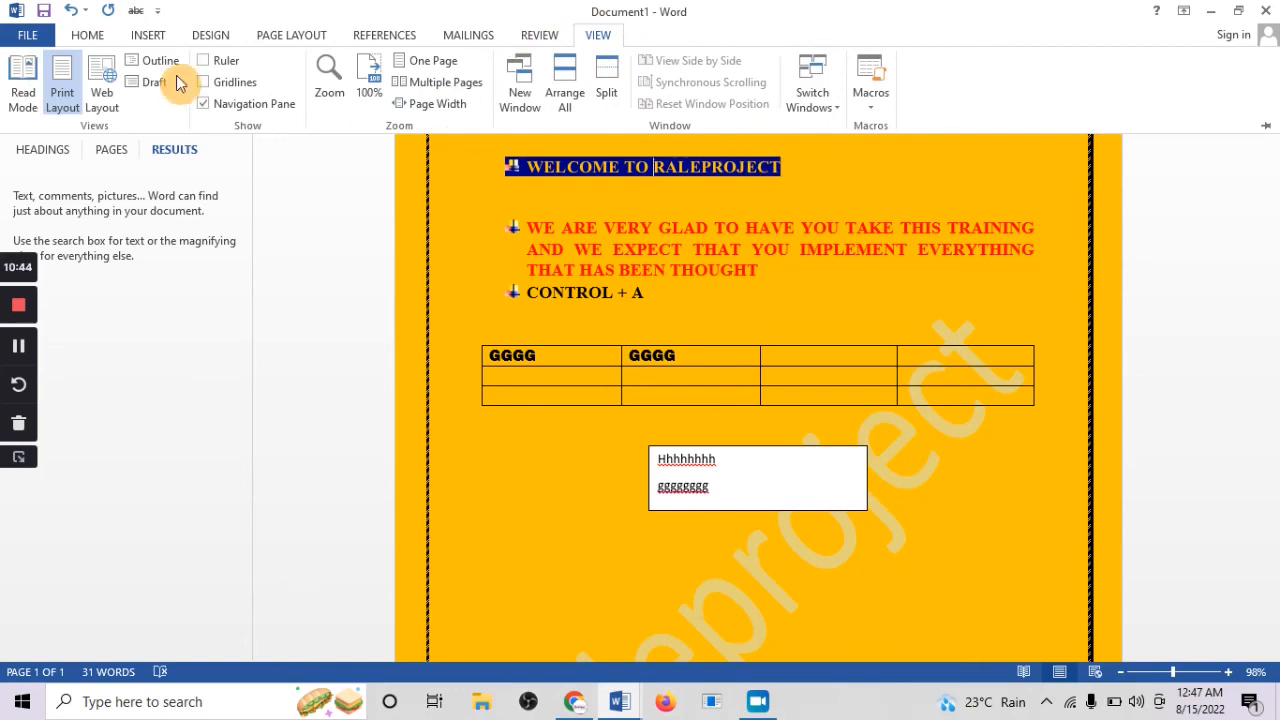
{"action": "left_click", "coordinate": [87, 35]}
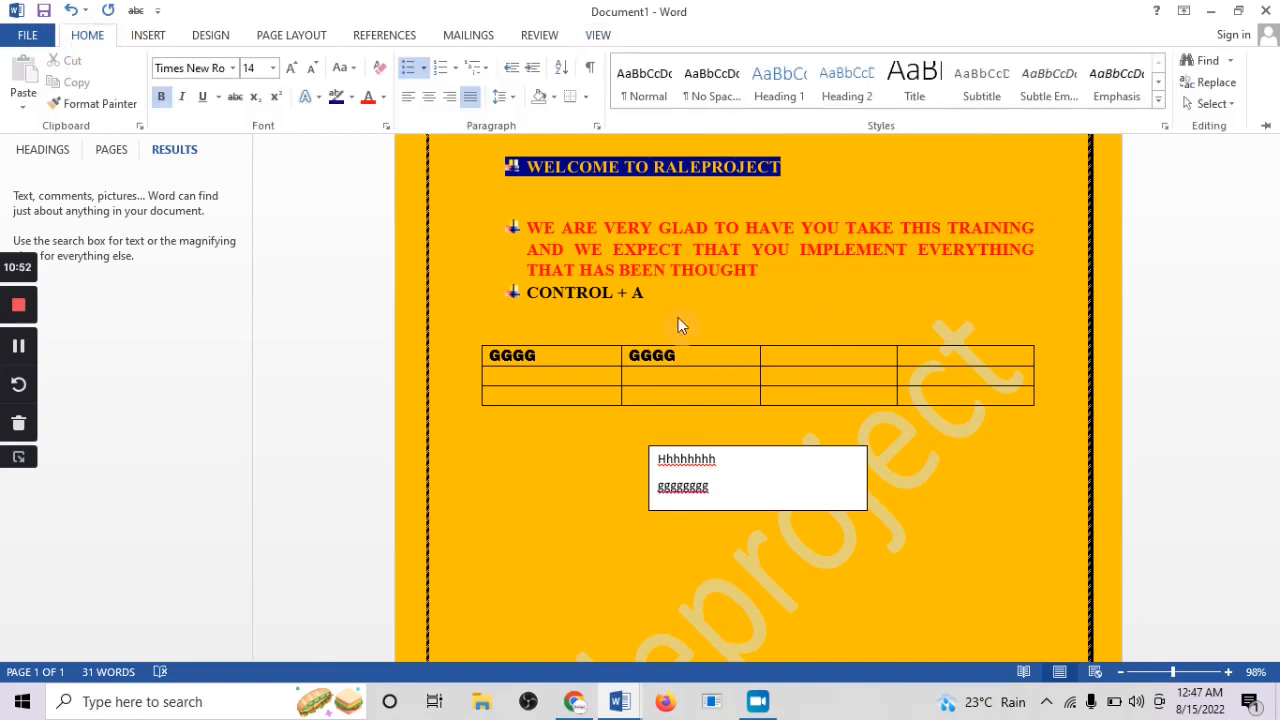
Insert three blank lines between the red training paragraph and the CONTROL + A bullet
{"action": "left_click", "coordinate": [760, 287]}
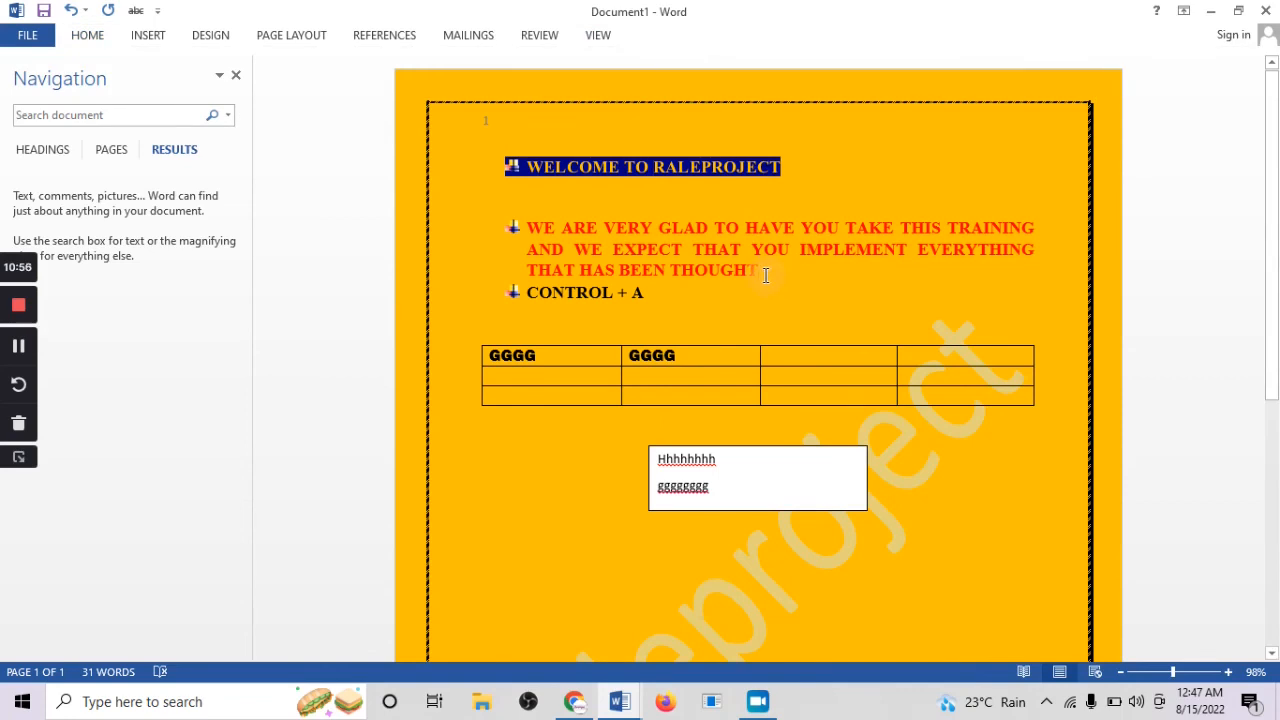
{"action": "key", "text": "Return"}
{"action": "key", "text": "Return"}
{"action": "key", "text": "Return"}
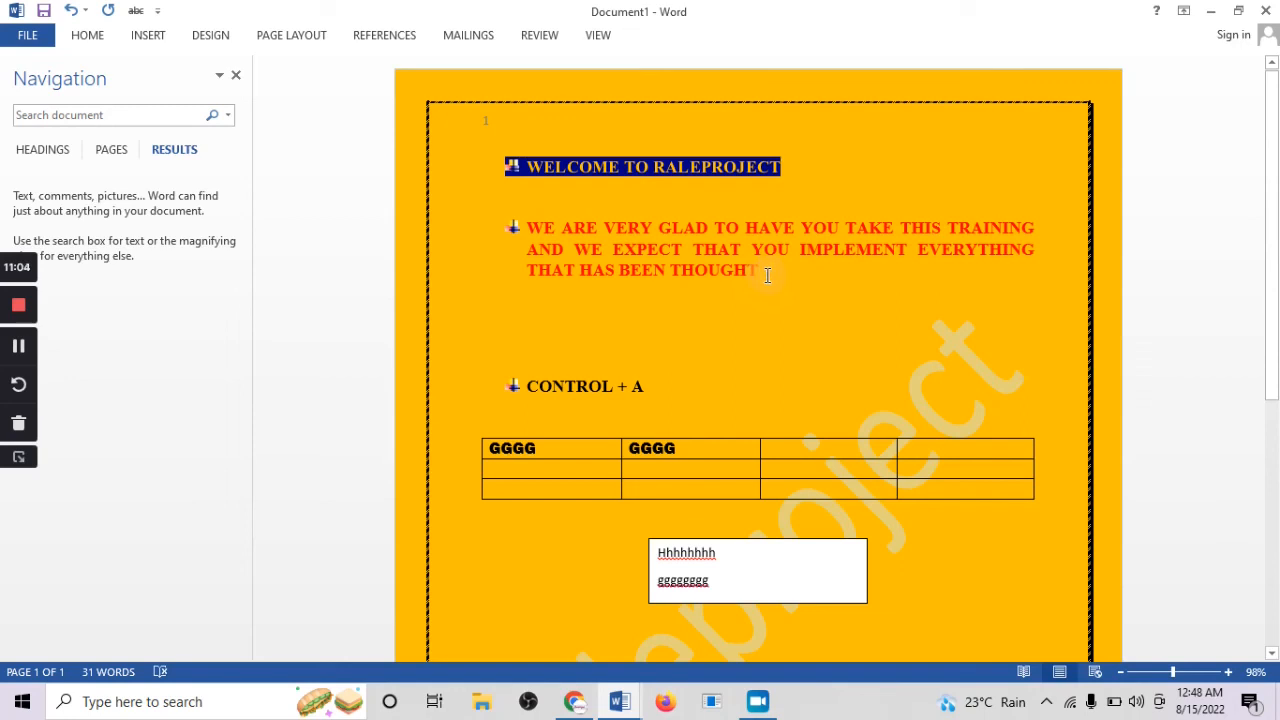
Copy the whole red paragraph beginning "WE ARE VERY GLAD TO HAVE YOU"
{"action": "left_click_drag", "start_coordinate": [767, 275], "coordinate": [489, 223]}
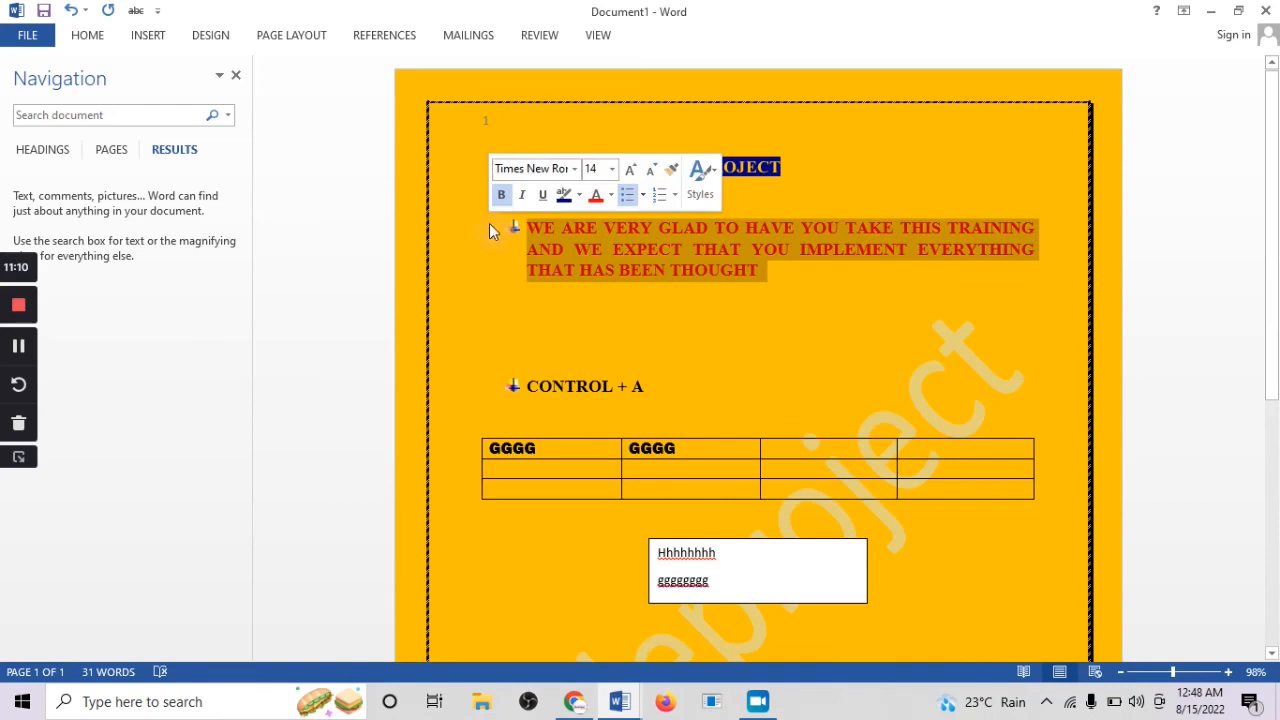
{"action": "right_click", "coordinate": [605, 246]}
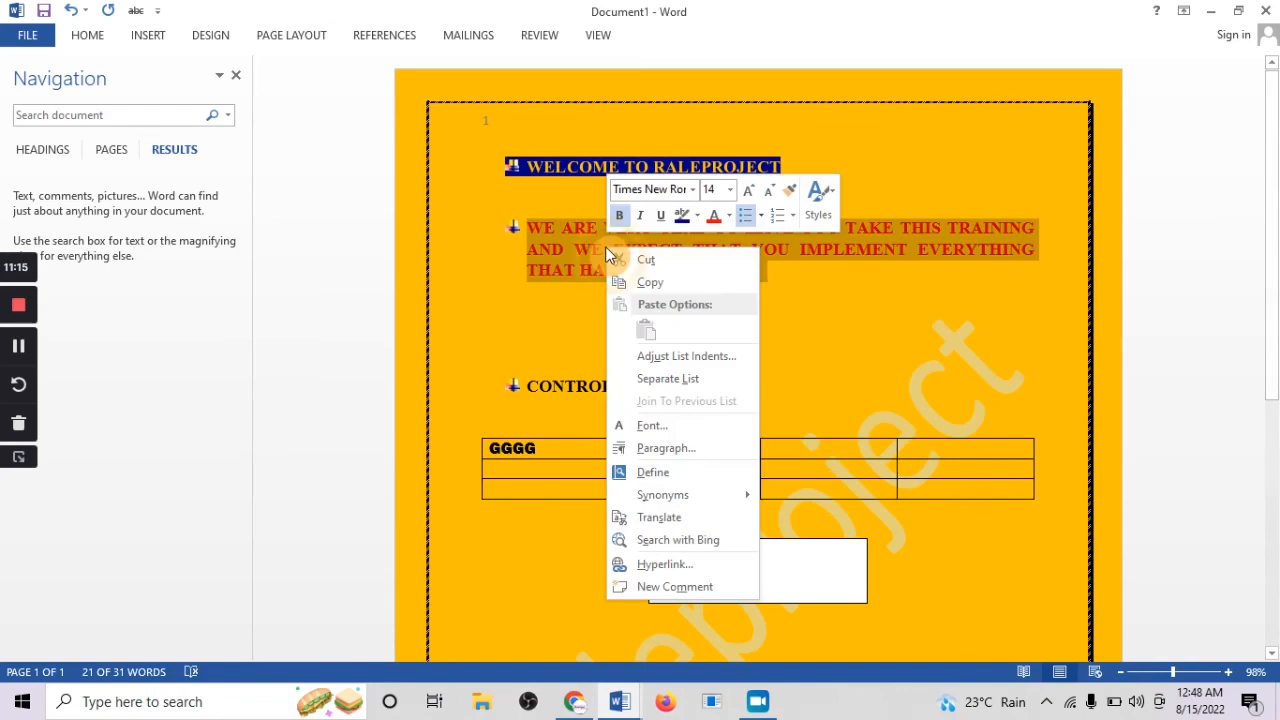
{"action": "left_click", "coordinate": [647, 283]}
Add three blank lines below the table to push the text box further down the page
{"action": "scroll", "coordinate": [637, 440], "scroll_direction": "down", "scroll_amount": 5}
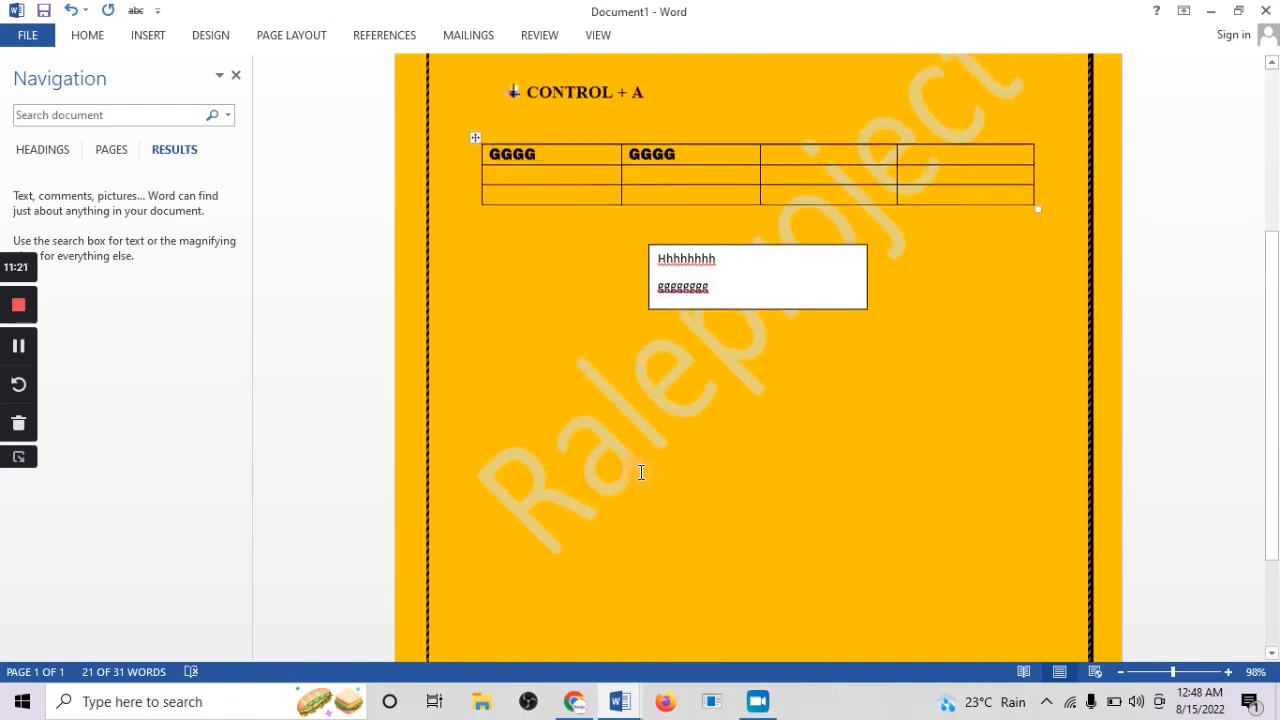
{"action": "left_click", "coordinate": [887, 290]}
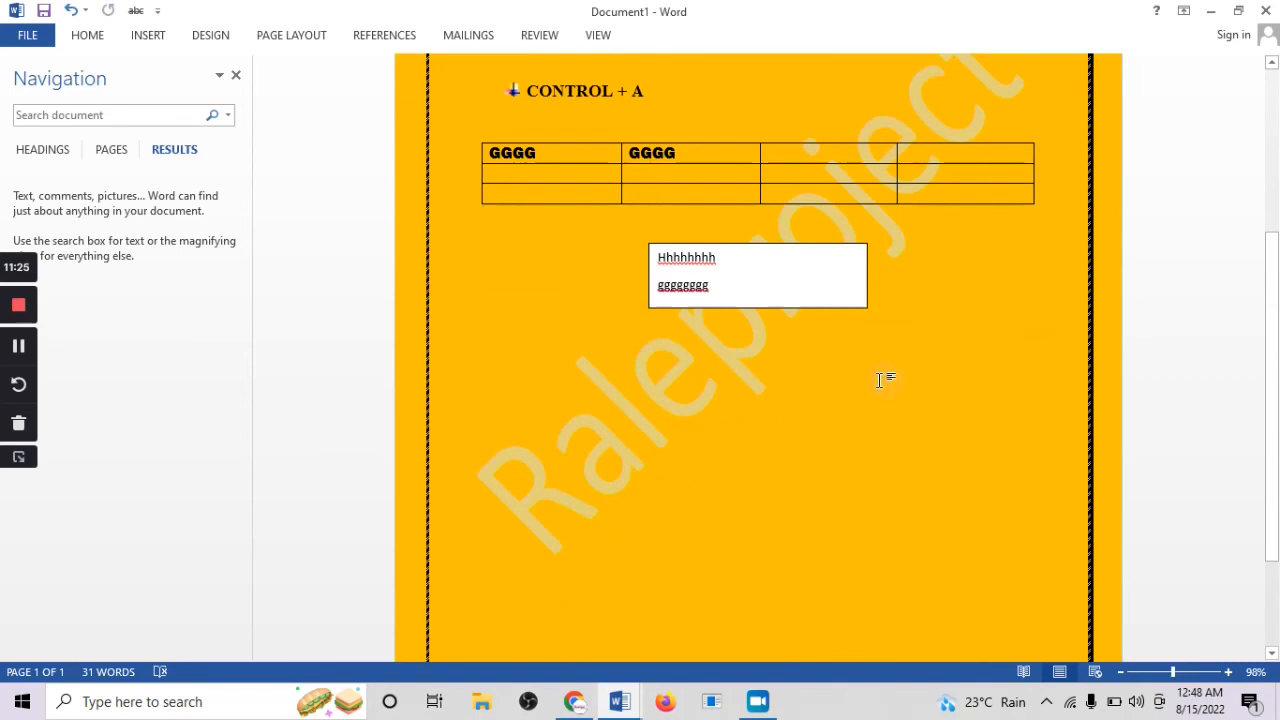
{"action": "key", "text": "Return"}
{"action": "key", "text": "Return"}
{"action": "key", "text": "Return"}
Place the insertion point below the text box and add blank lines until a second page starts
{"action": "left_click", "coordinate": [832, 360]}
{"action": "left_click", "coordinate": [631, 468]}
{"action": "double_click", "coordinate": [690, 457]}
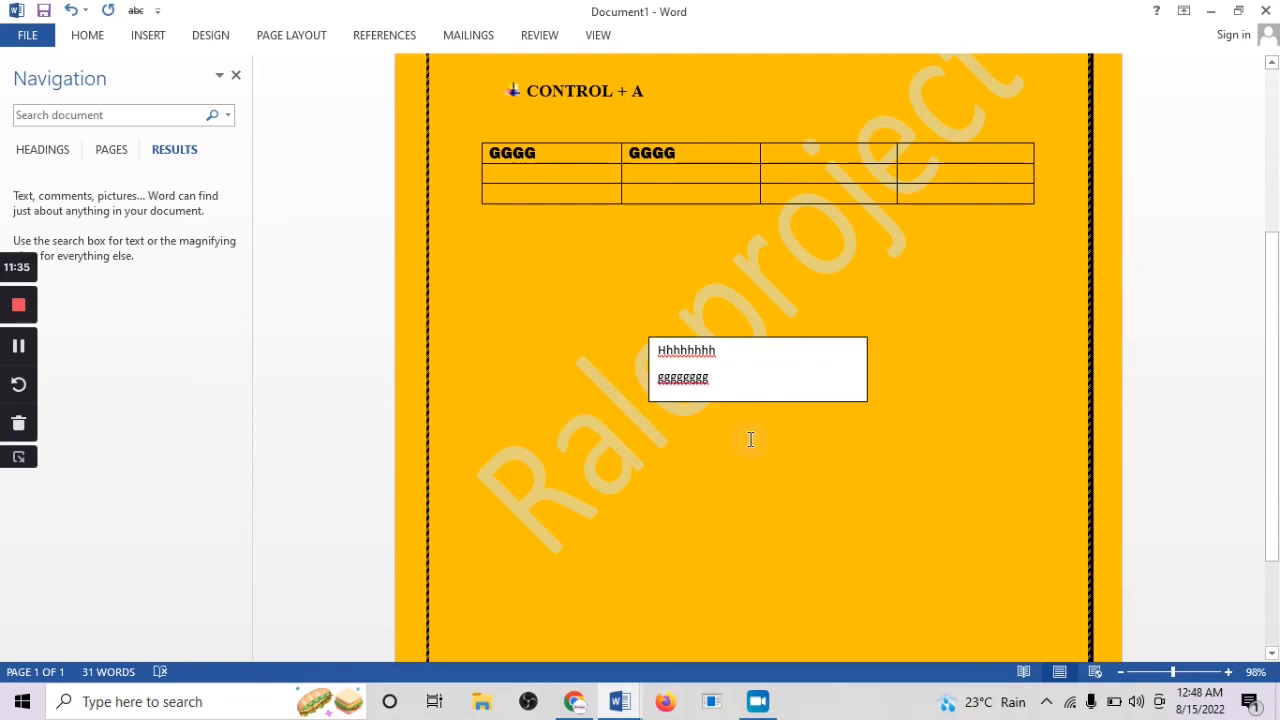
{"action": "left_click", "coordinate": [745, 372]}
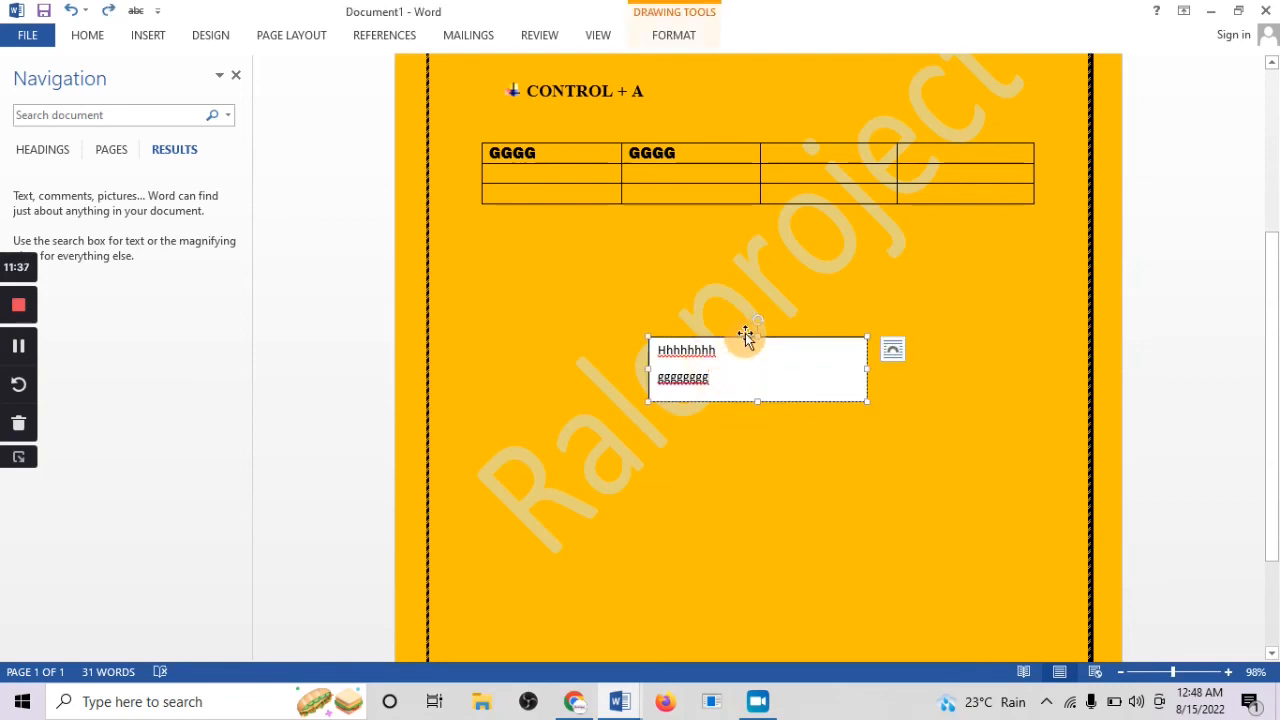
{"action": "left_click", "coordinate": [749, 450]}
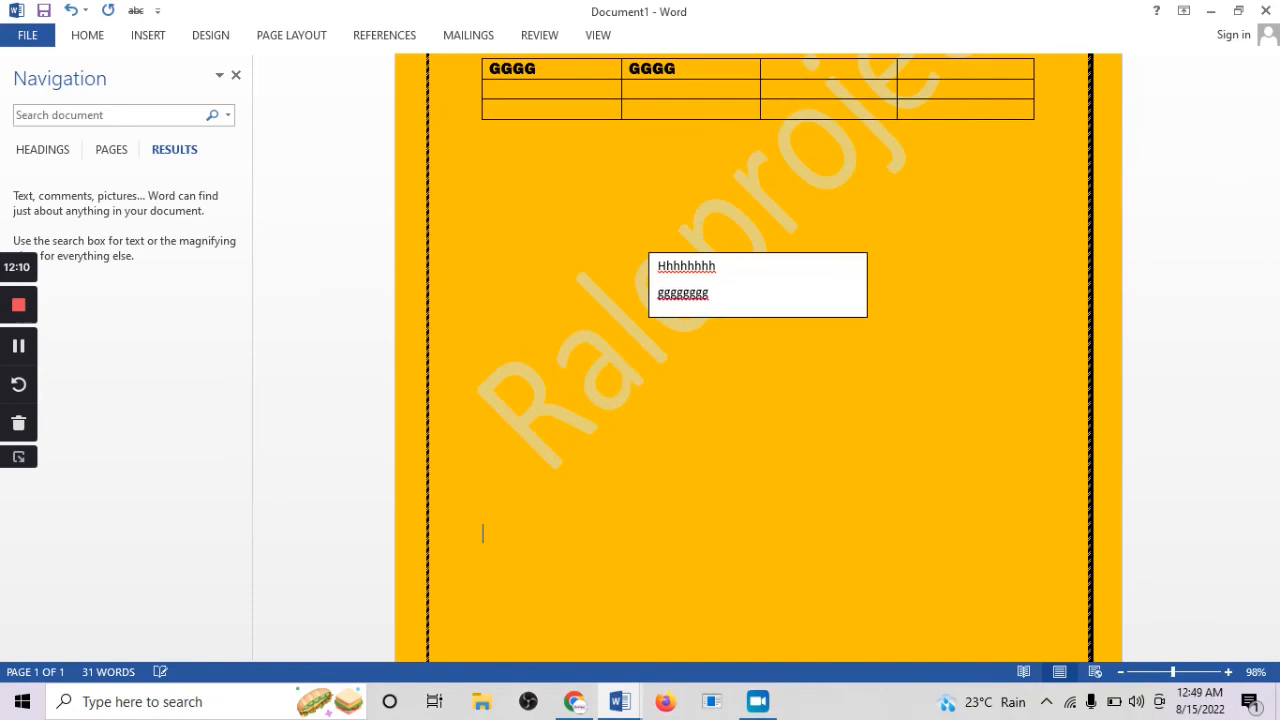
{"action": "key", "text": "Return"}
{"action": "key", "text": "Return"}
{"action": "key", "text": "Return"}
{"action": "key", "text": "Return"}
{"action": "scroll", "coordinate": [661, 354], "scroll_direction": "down", "scroll_amount": 7}
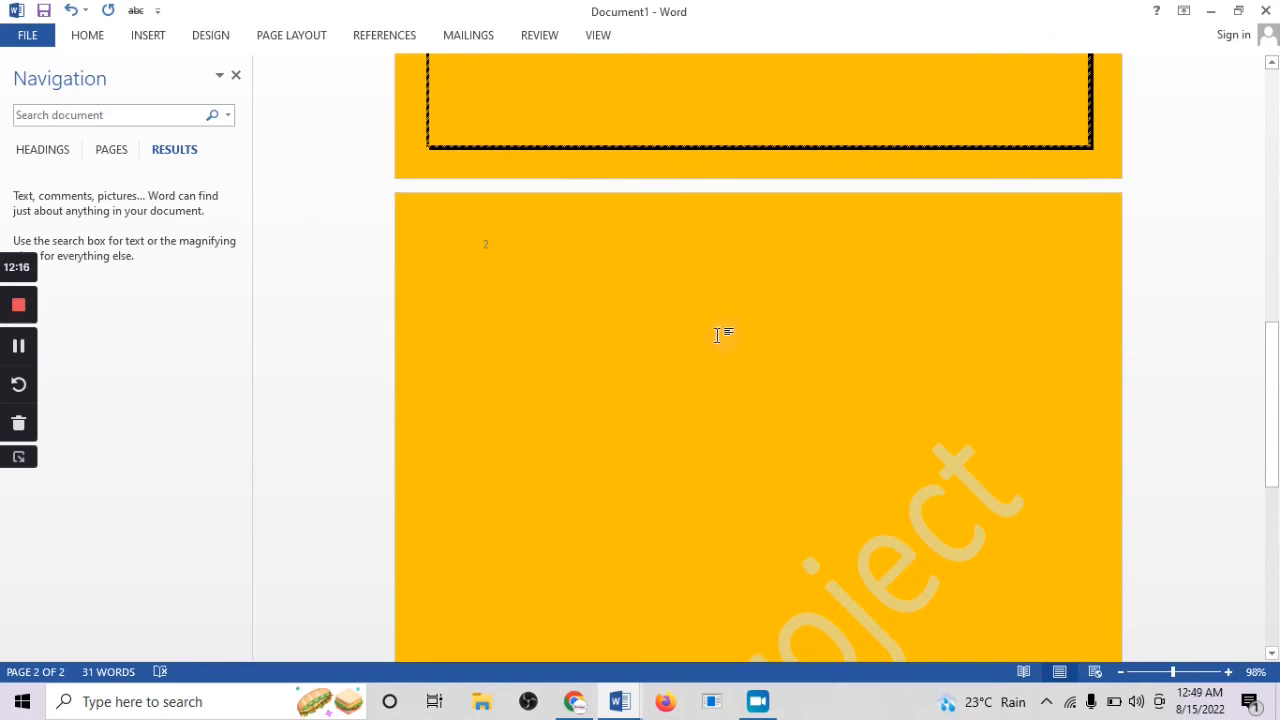
Paste the copied red paragraph at the start of page 2, keeping its source formatting
{"action": "right_click", "coordinate": [487, 296]}
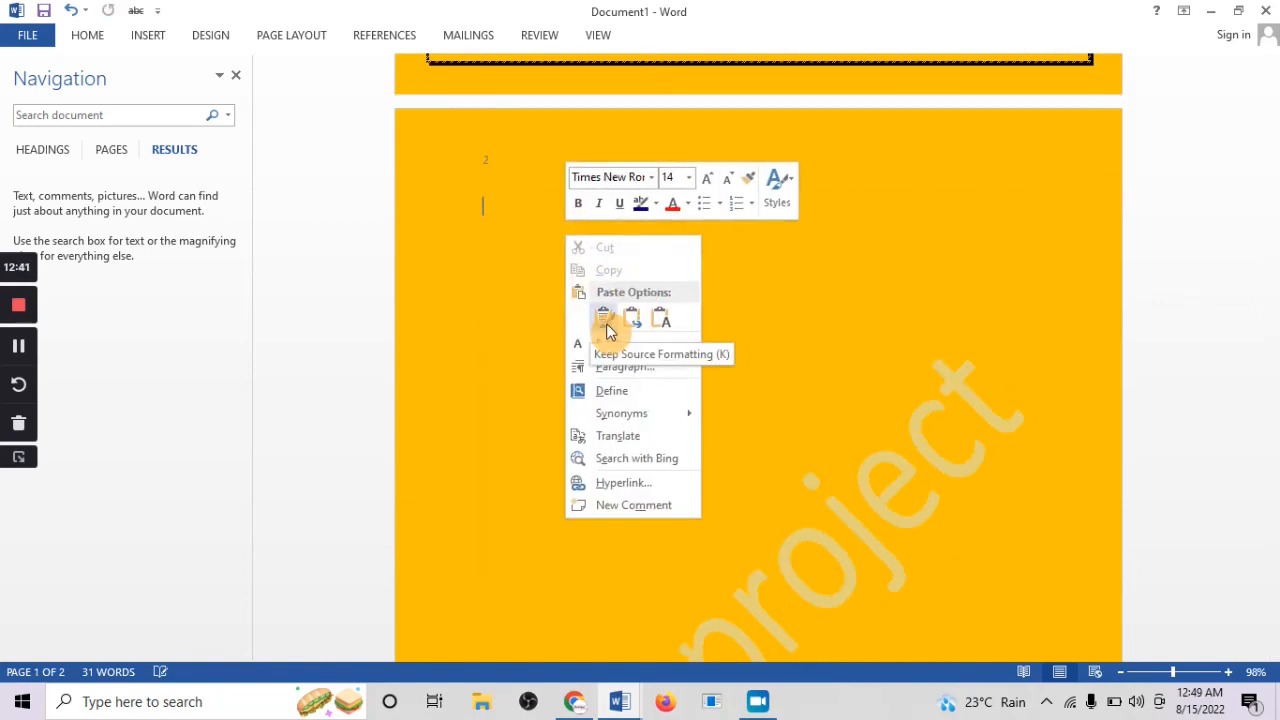
{"action": "left_click", "coordinate": [607, 322]}
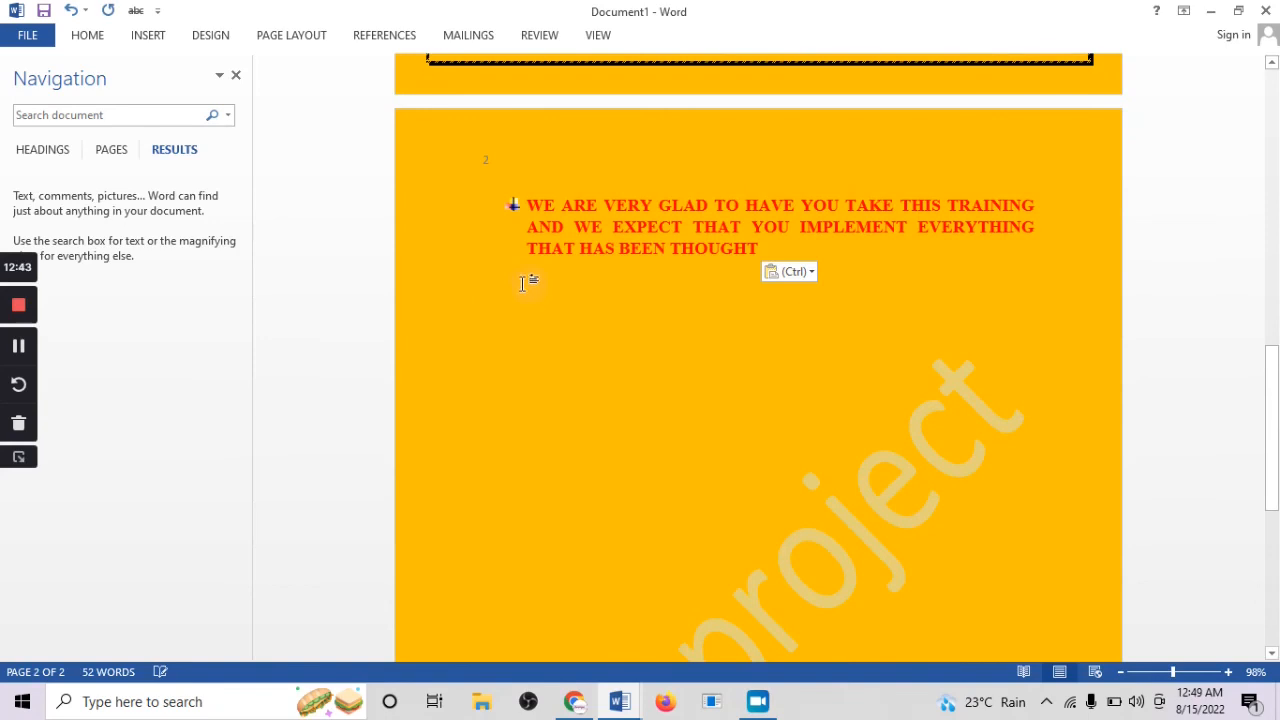
{"action": "right_click", "coordinate": [638, 438]}
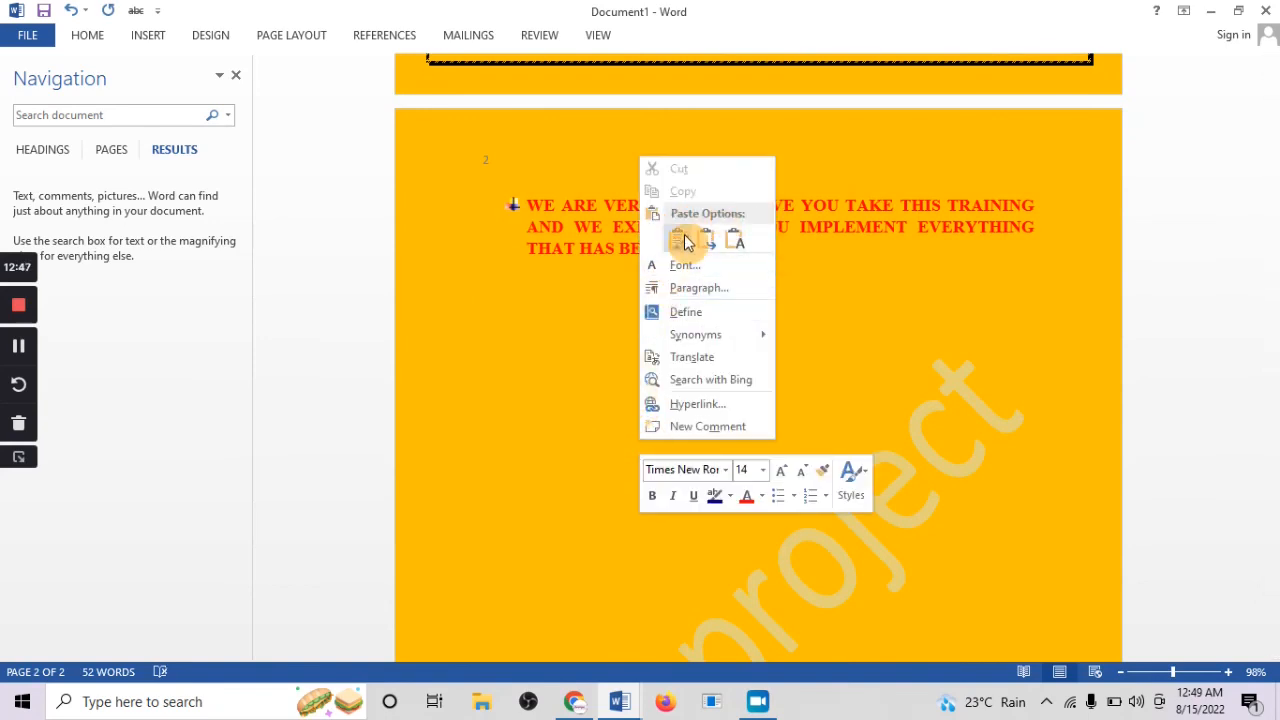
{"action": "left_click", "coordinate": [521, 363]}
Insert a new column to the left of the last column in the table on page 1
{"action": "scroll", "coordinate": [560, 326], "scroll_direction": "down", "scroll_amount": 10}
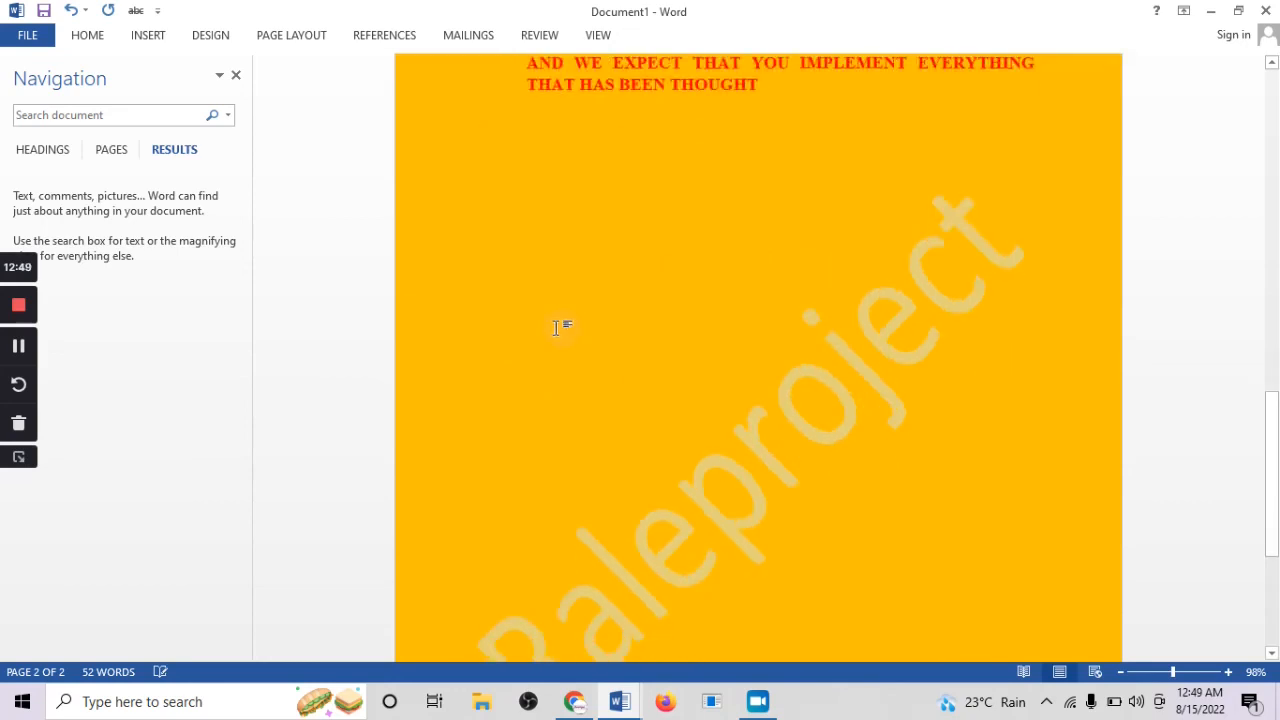
{"action": "scroll", "coordinate": [557, 330], "scroll_direction": "down", "scroll_amount": 1}
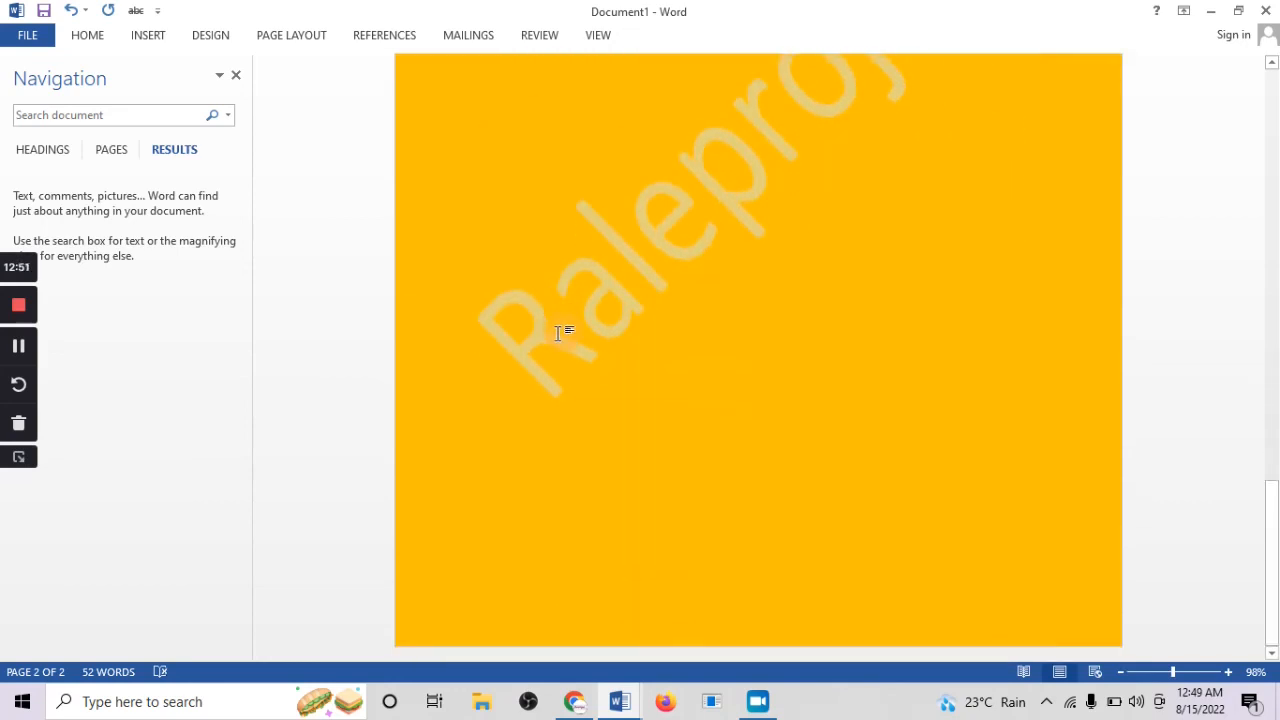
{"action": "scroll", "coordinate": [560, 335], "scroll_direction": "up", "scroll_amount": 20}
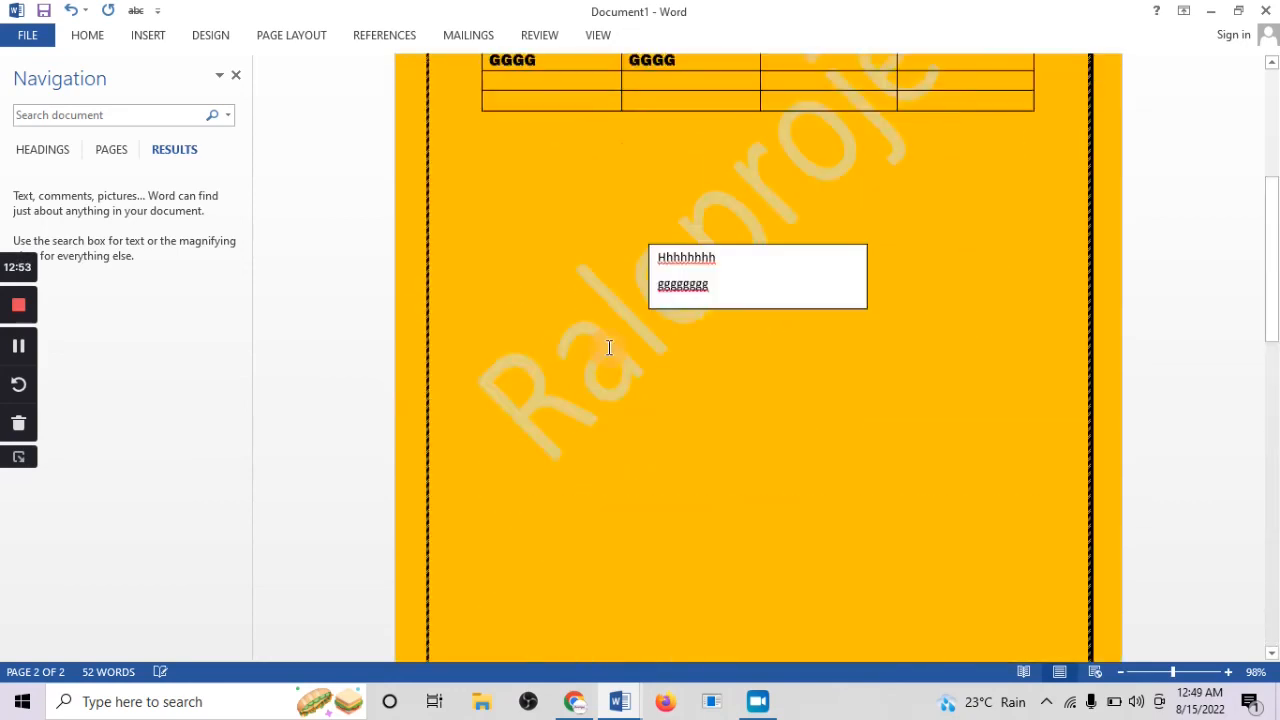
{"action": "scroll", "coordinate": [609, 347], "scroll_direction": "up", "scroll_amount": 5}
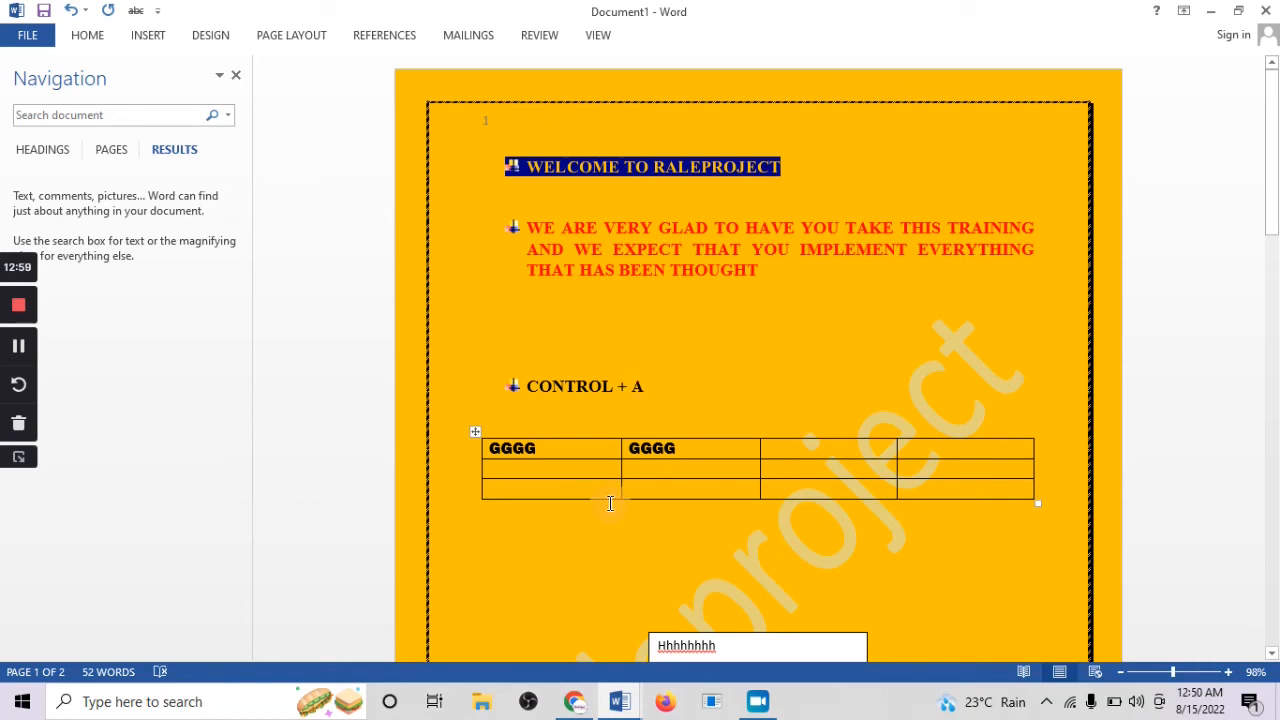
{"action": "left_click", "coordinate": [953, 452]}
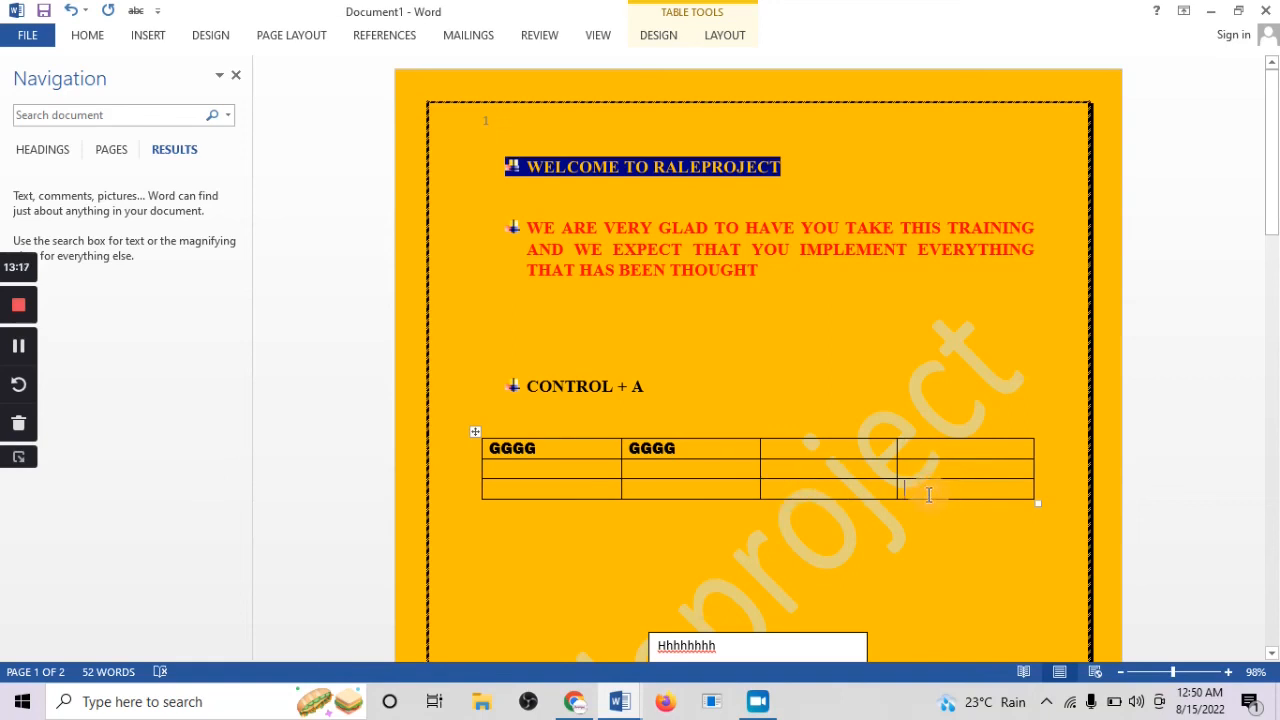
{"action": "right_click", "coordinate": [928, 494]}
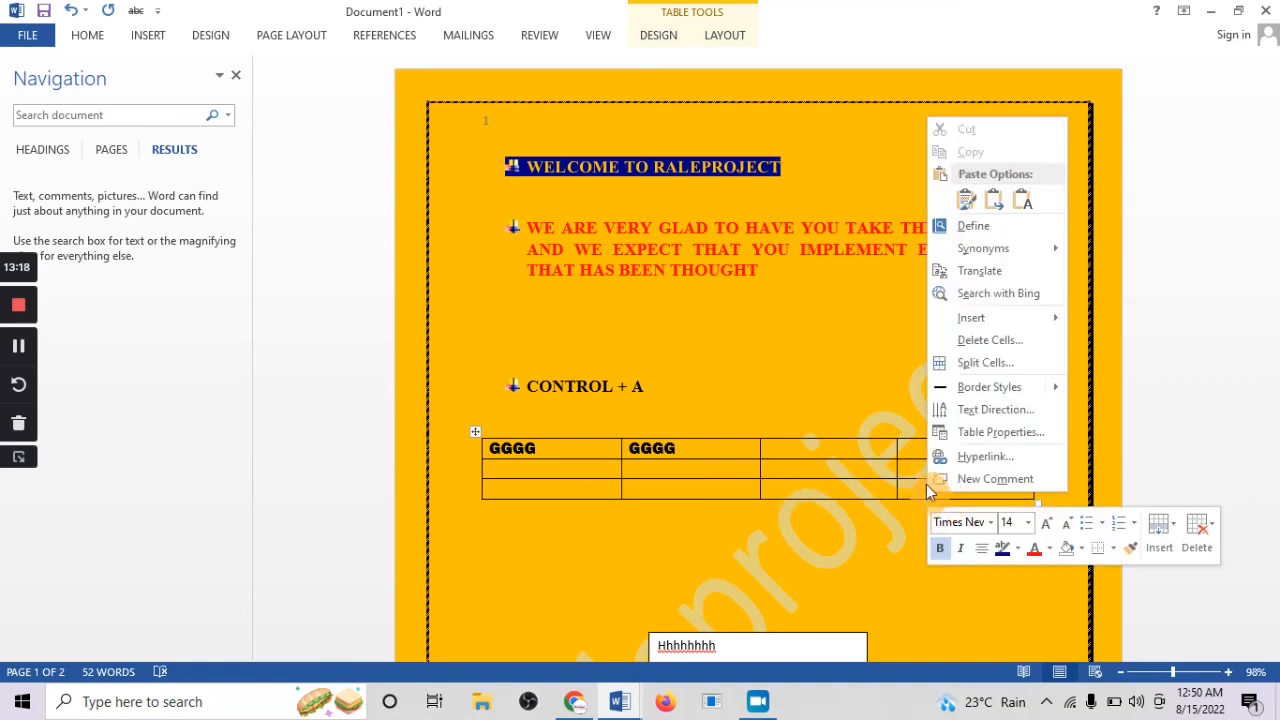
{"action": "mouse_move", "coordinate": [985, 322]}
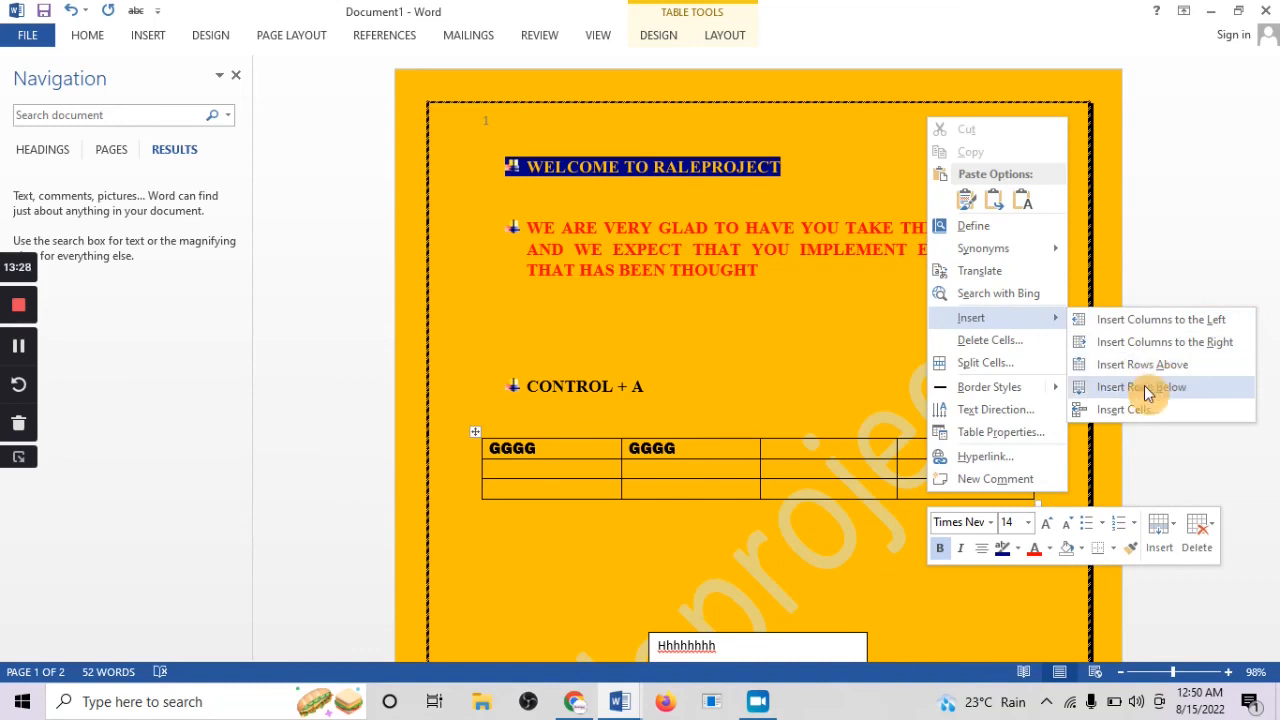
{"action": "left_click", "coordinate": [1193, 322]}
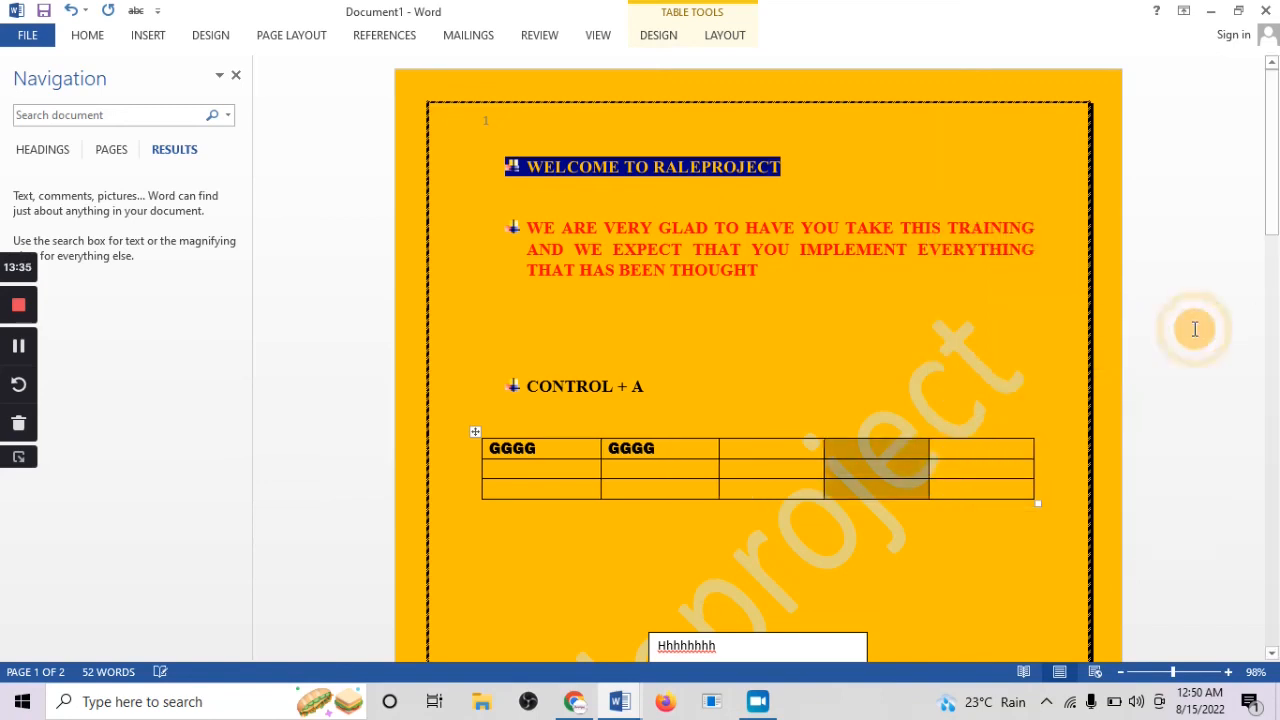
Insert a new row below the table's first row and deselect it
{"action": "right_click", "coordinate": [957, 445]}
{"action": "mouse_move", "coordinate": [1035, 282]}
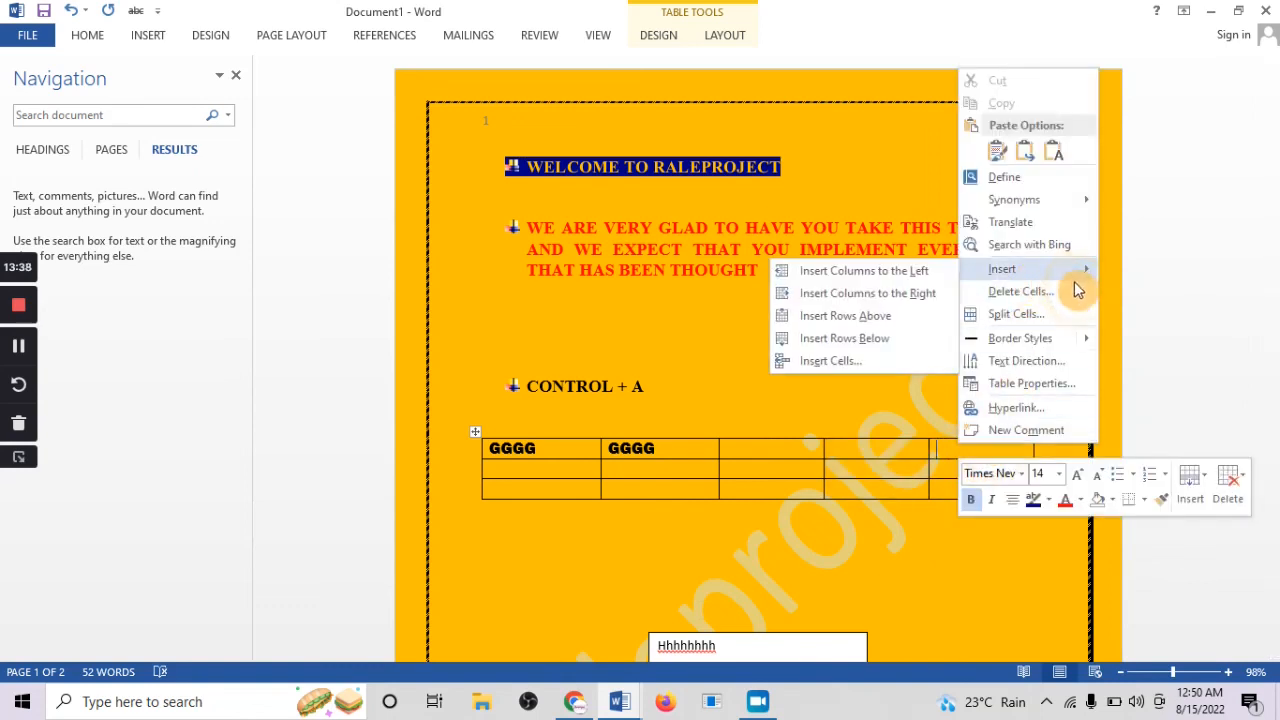
{"action": "left_click", "coordinate": [878, 345]}
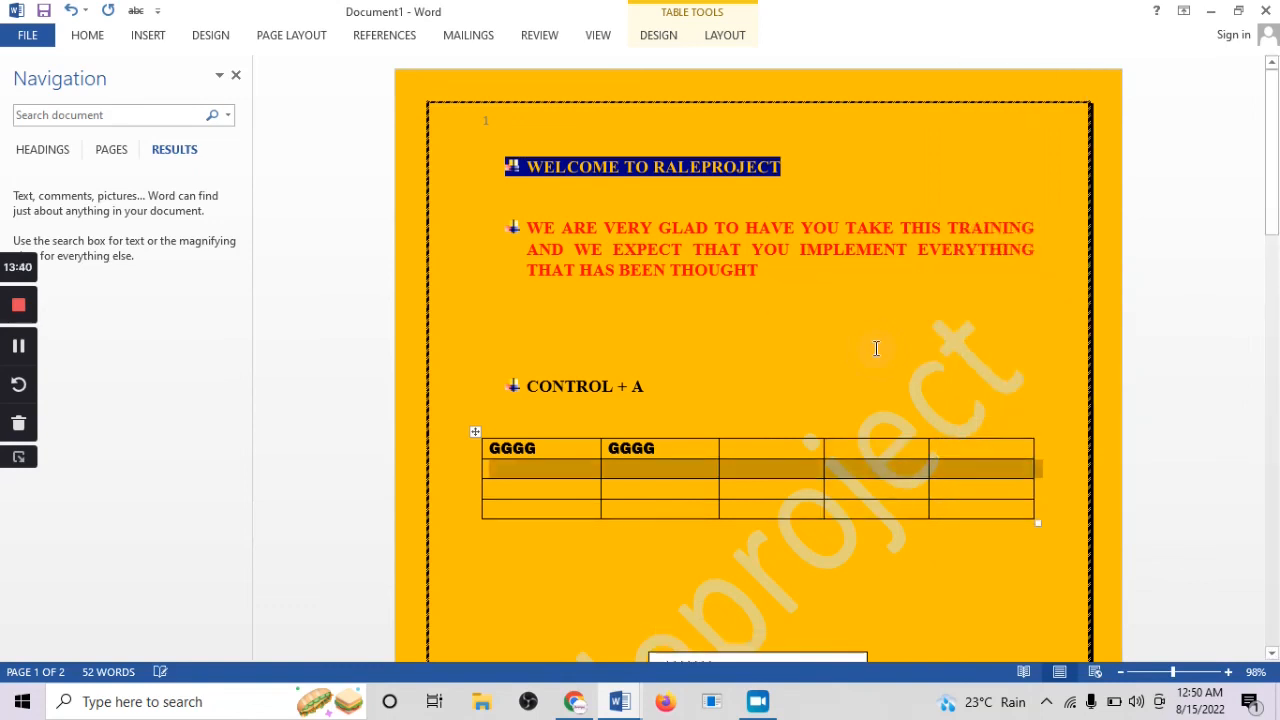
{"action": "left_click", "coordinate": [836, 452]}
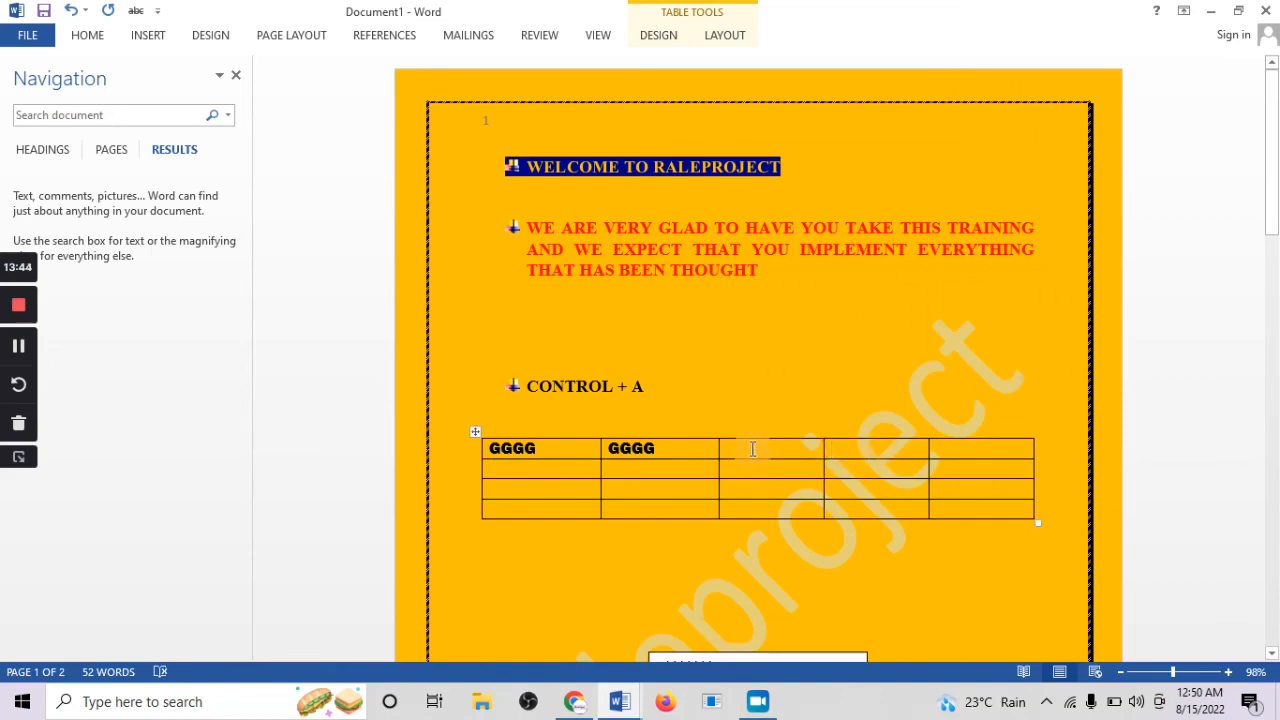
{"action": "scroll", "coordinate": [755, 432], "scroll_direction": "down", "scroll_amount": 2}
{"action": "scroll", "coordinate": [738, 387], "scroll_direction": "up", "scroll_amount": 2}
{"action": "left_click", "coordinate": [87, 36]}
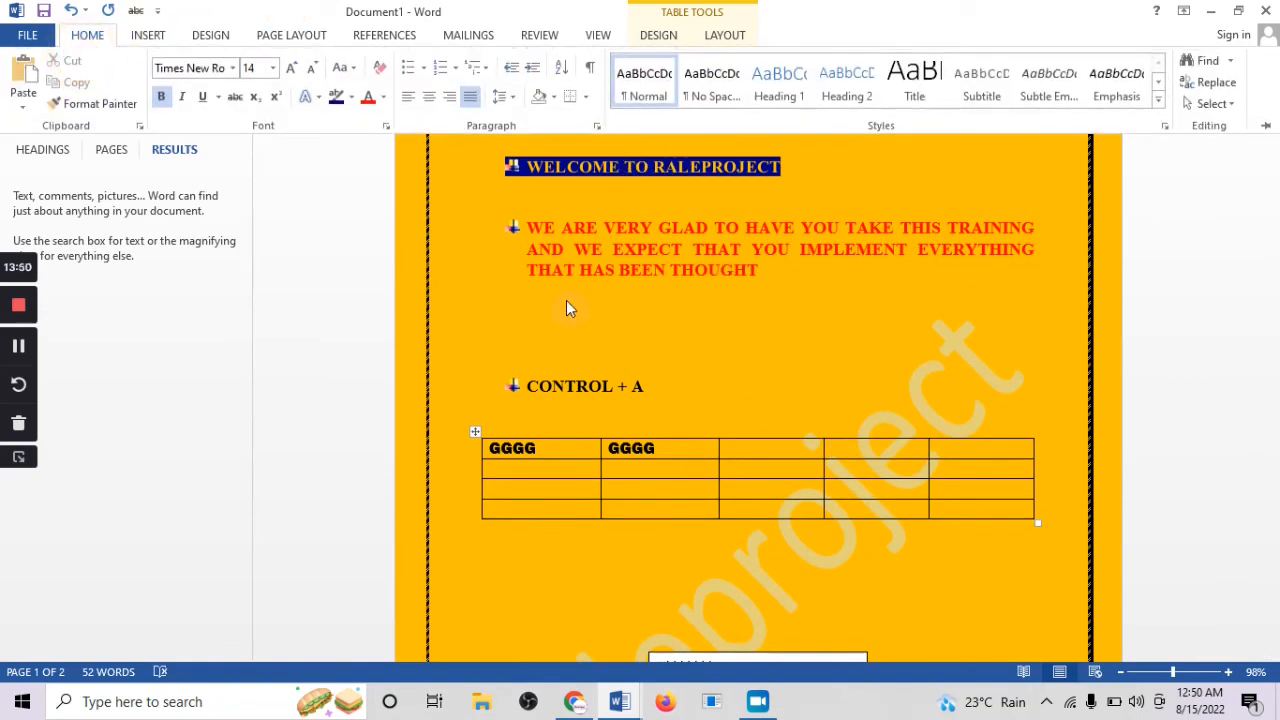
{"action": "left_click", "coordinate": [646, 266]}
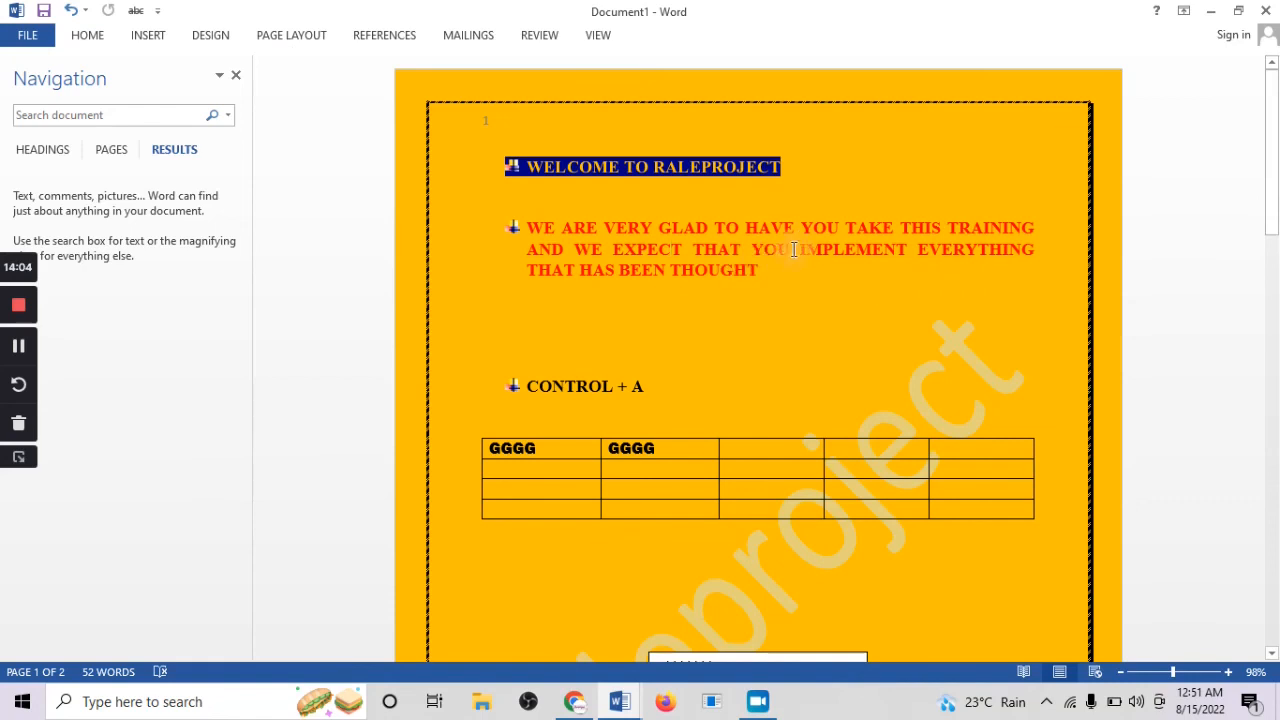
Save the document to the Desktop as a Word Document named "welcome"
{"action": "left_click", "coordinate": [29, 37]}
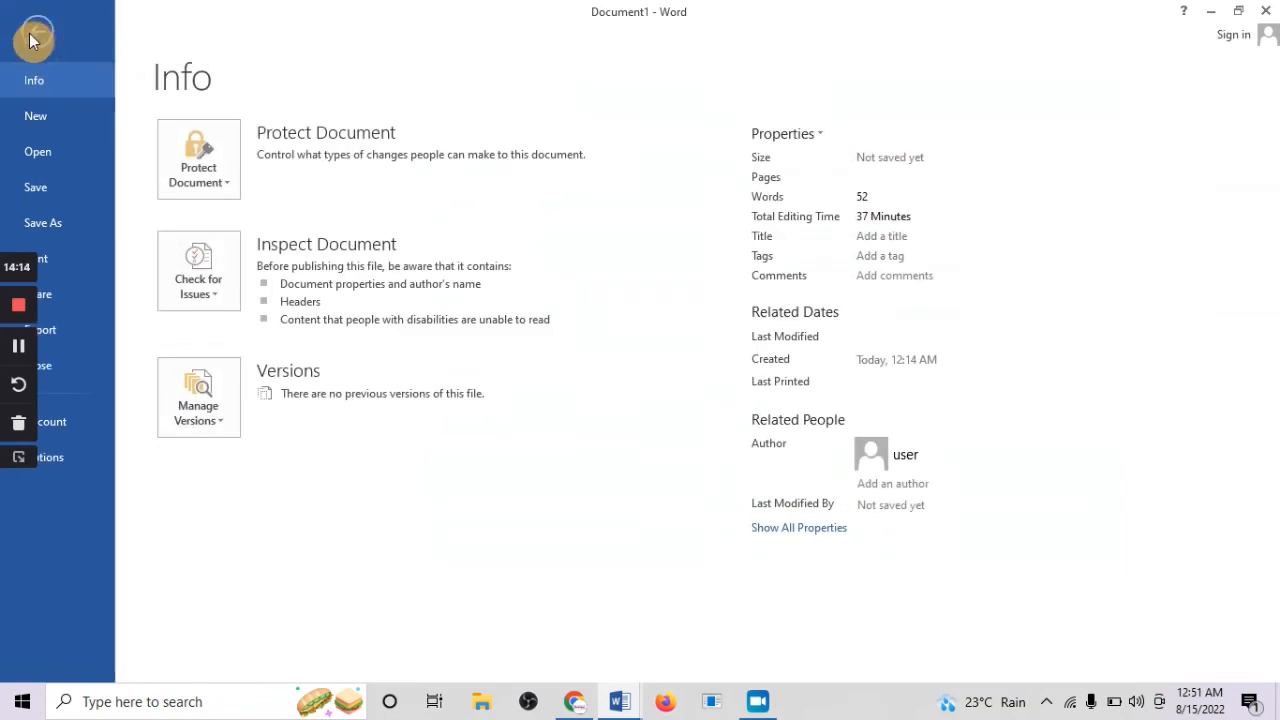
{"action": "left_click", "coordinate": [60, 227]}
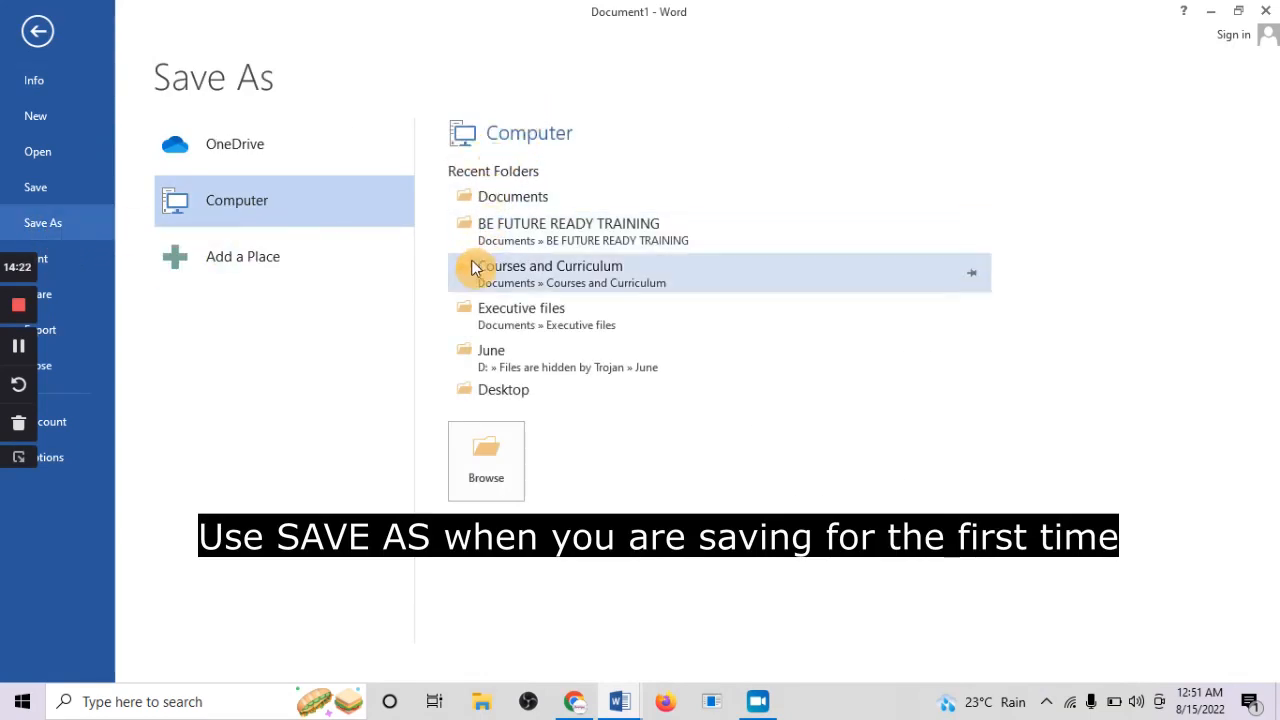
{"action": "left_click", "coordinate": [512, 391]}
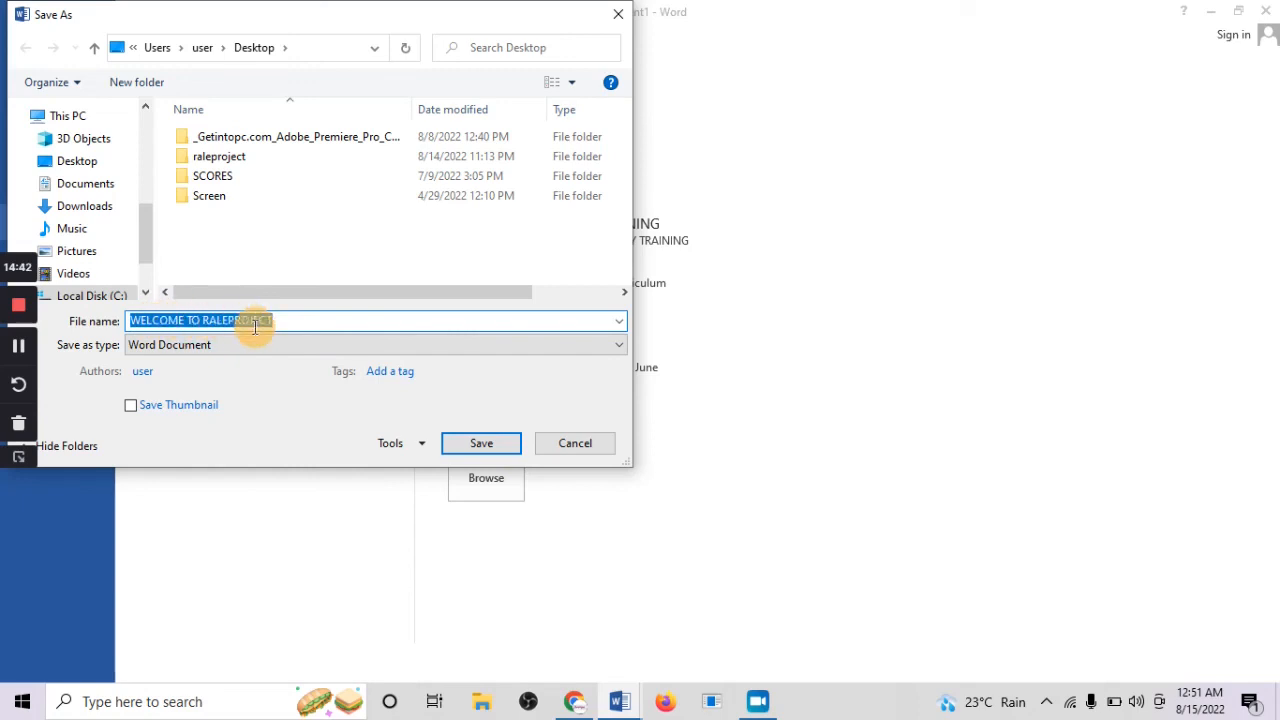
{"action": "type", "text": "welcome"}
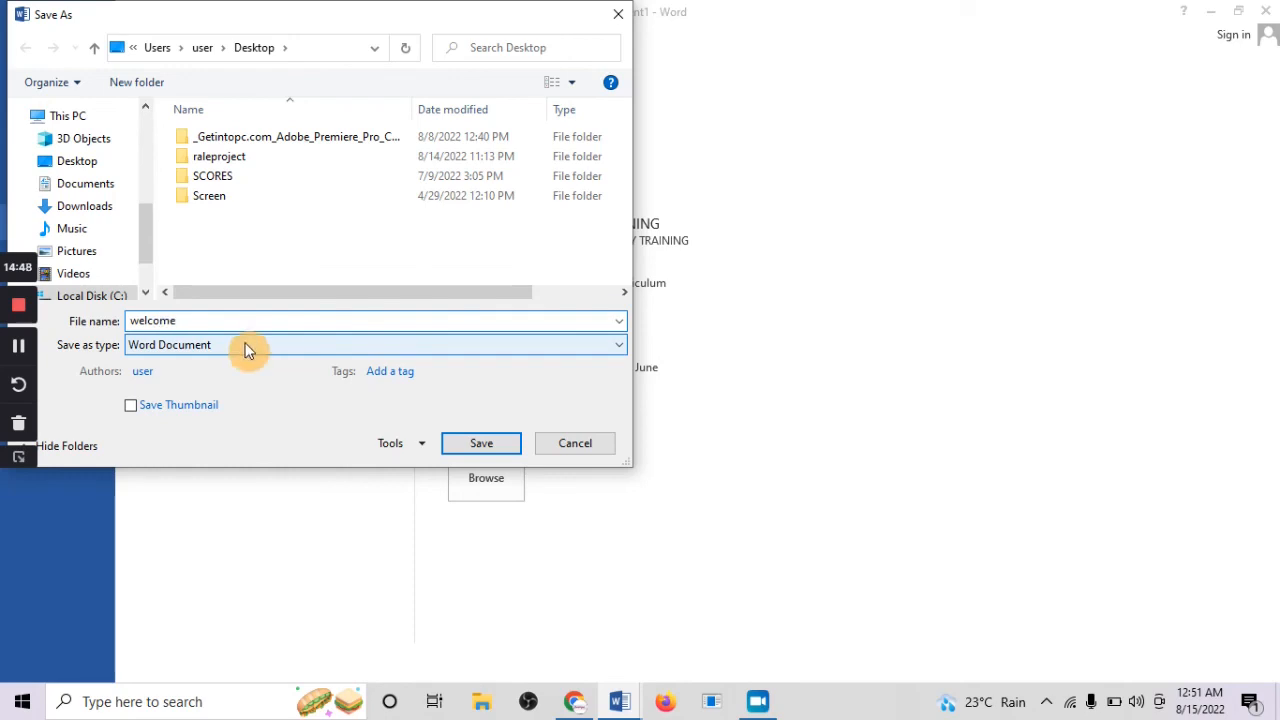
{"action": "left_click", "coordinate": [157, 350]}
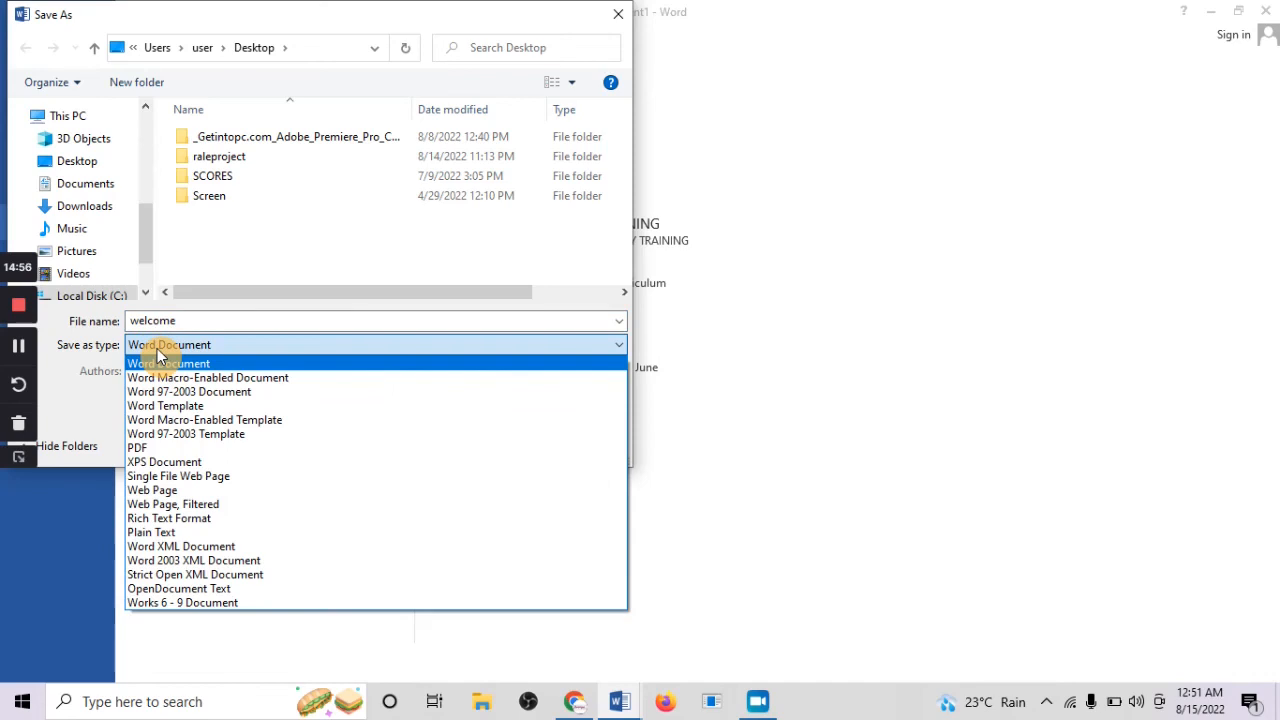
{"action": "left_click", "coordinate": [157, 348]}
{"action": "left_click", "coordinate": [157, 348]}
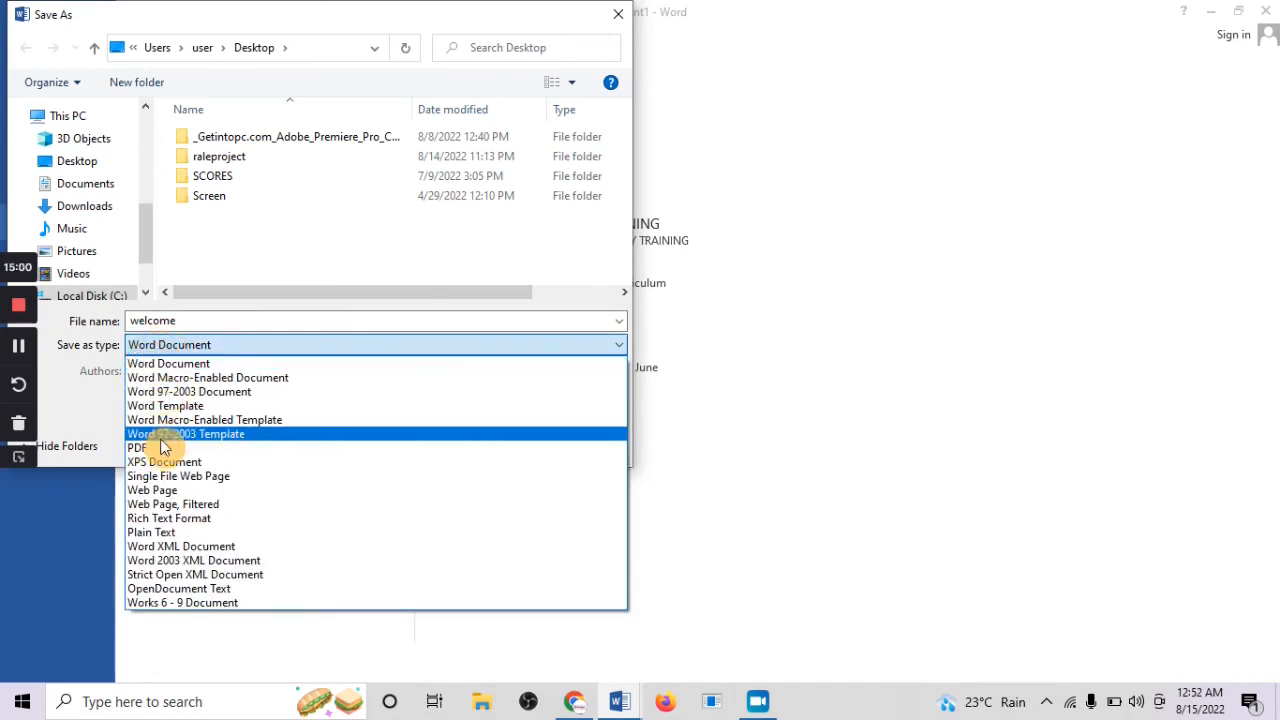
{"action": "left_click", "coordinate": [205, 364]}
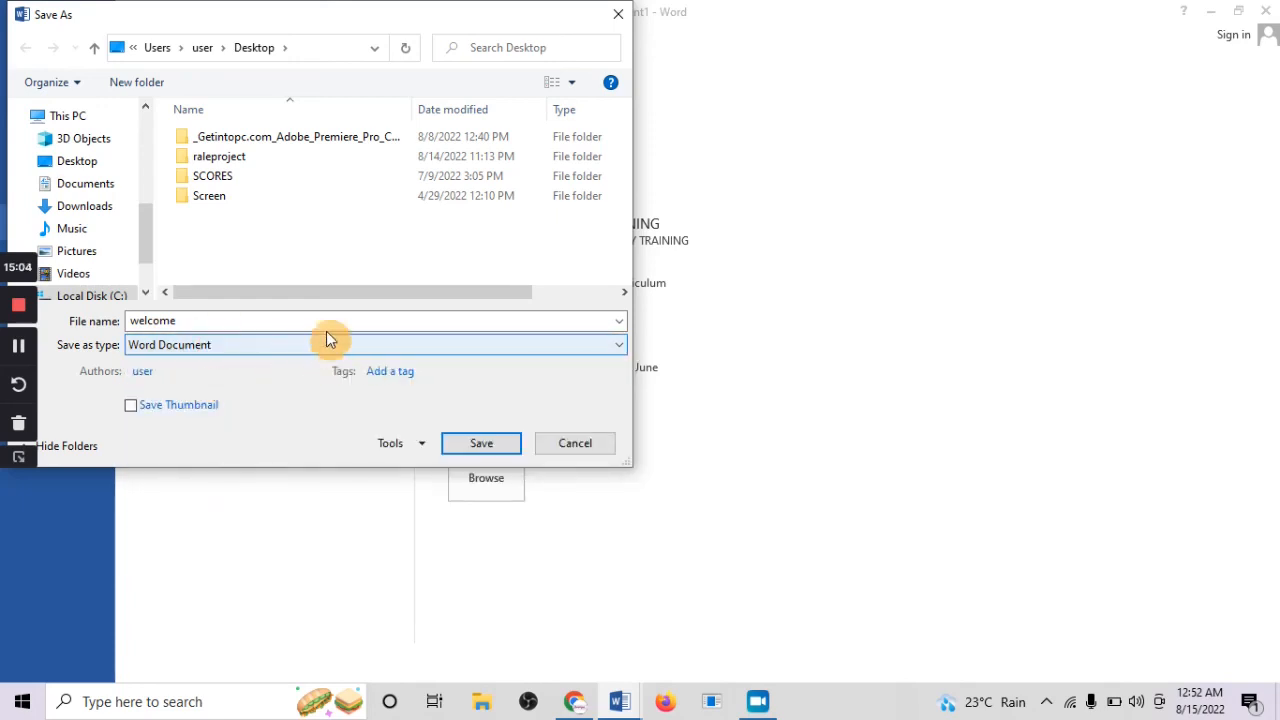
{"action": "left_click", "coordinate": [478, 446]}
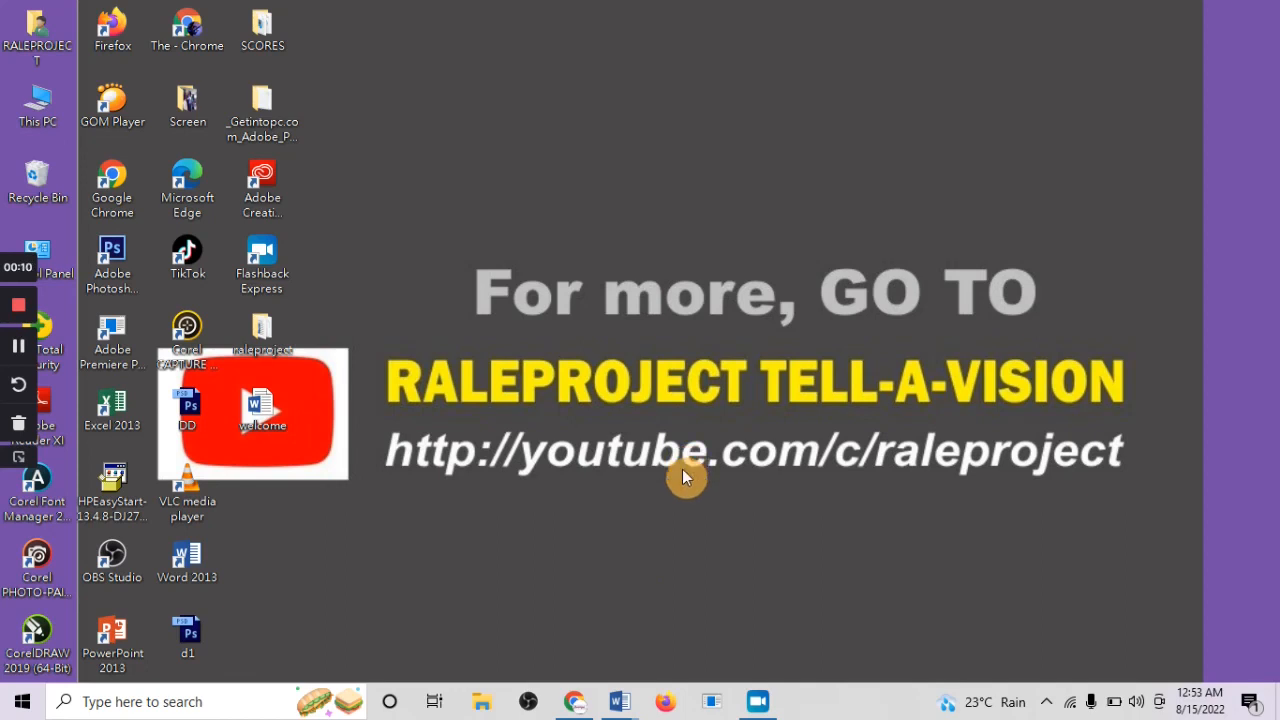
Switch to the untitled Google Docs document in Chrome and write a welcome word at the start of the page
{"action": "left_click", "coordinate": [574, 701]}
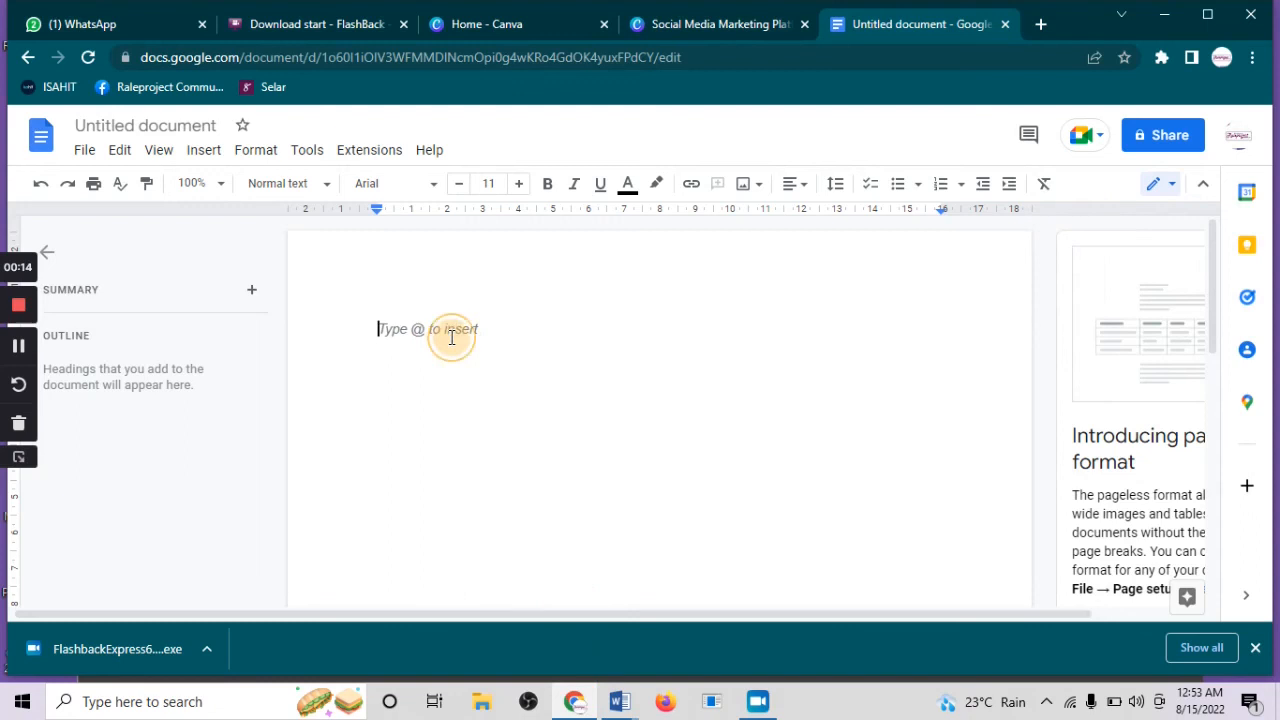
{"action": "left_click", "coordinate": [484, 322]}
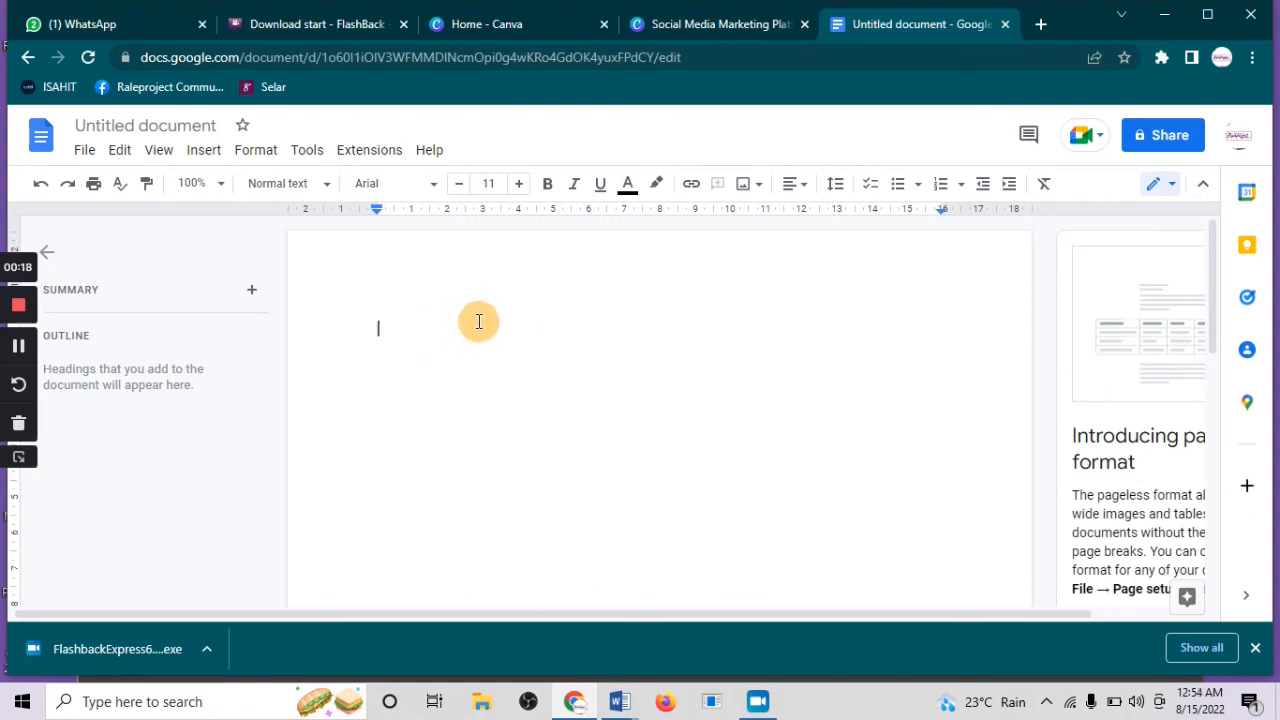
{"action": "type", "text": "w"}
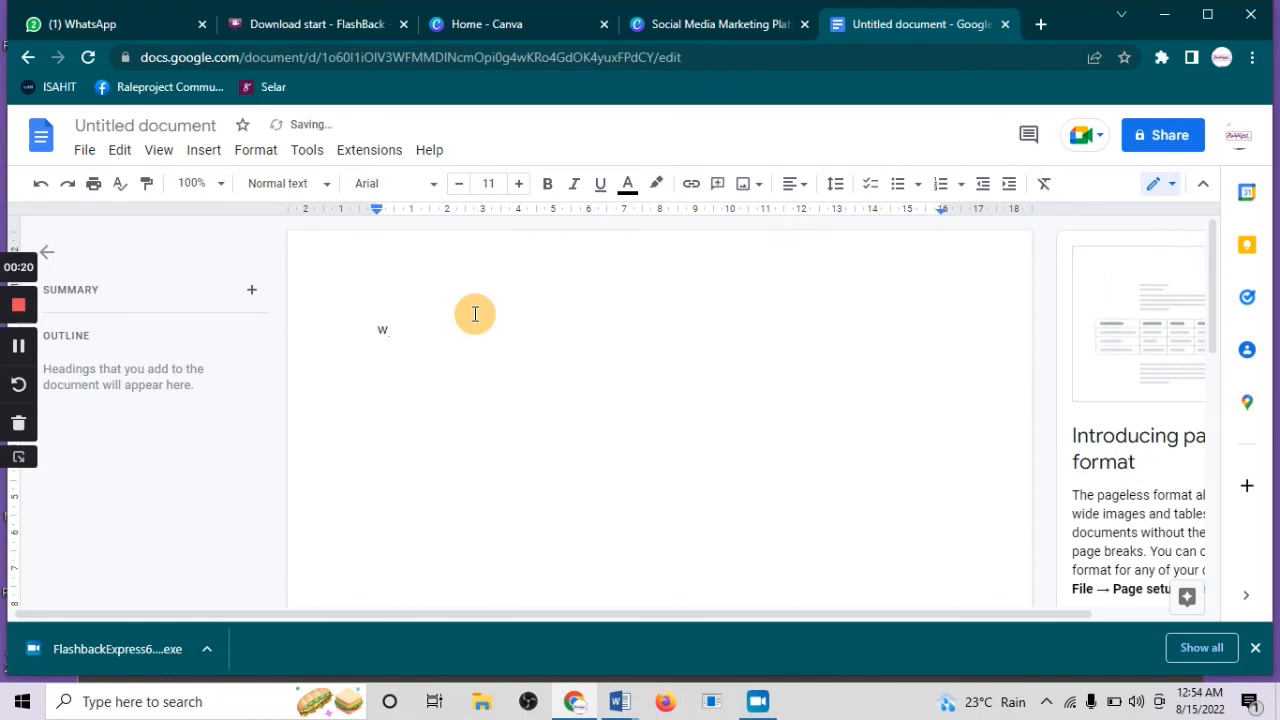
{"action": "type", "text": "e"}
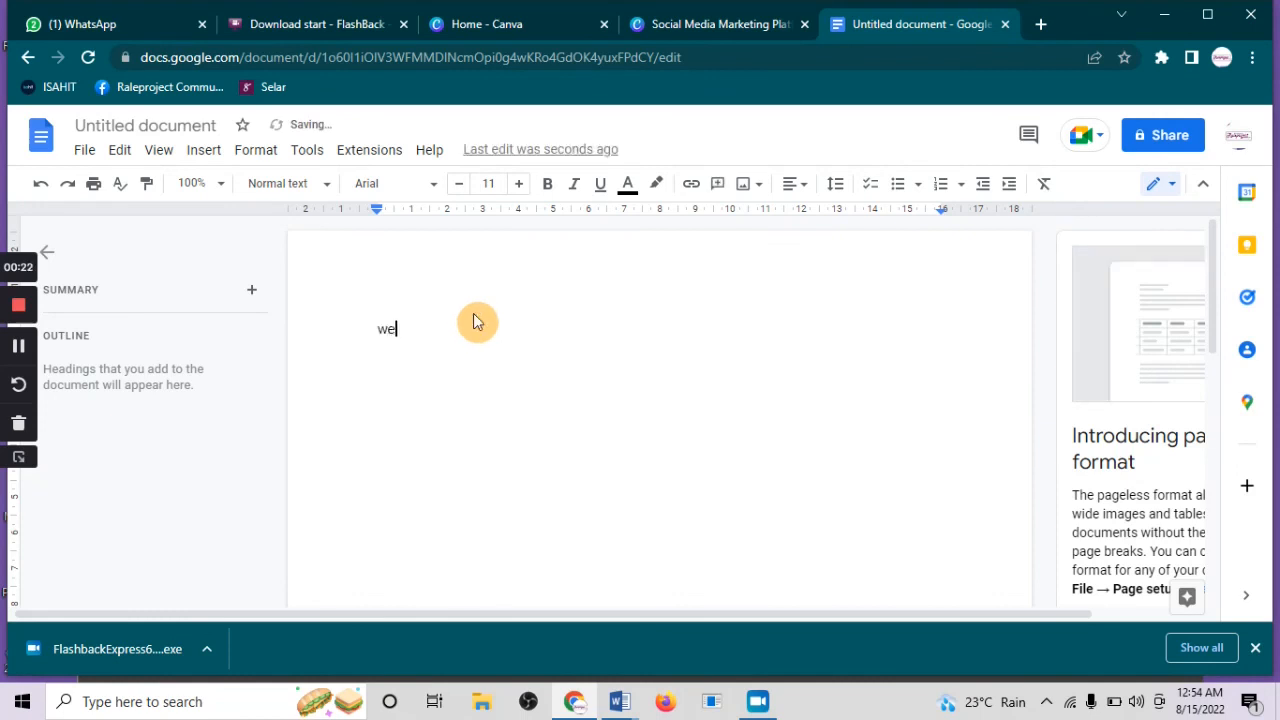
{"action": "type", "text": "lcomme"}
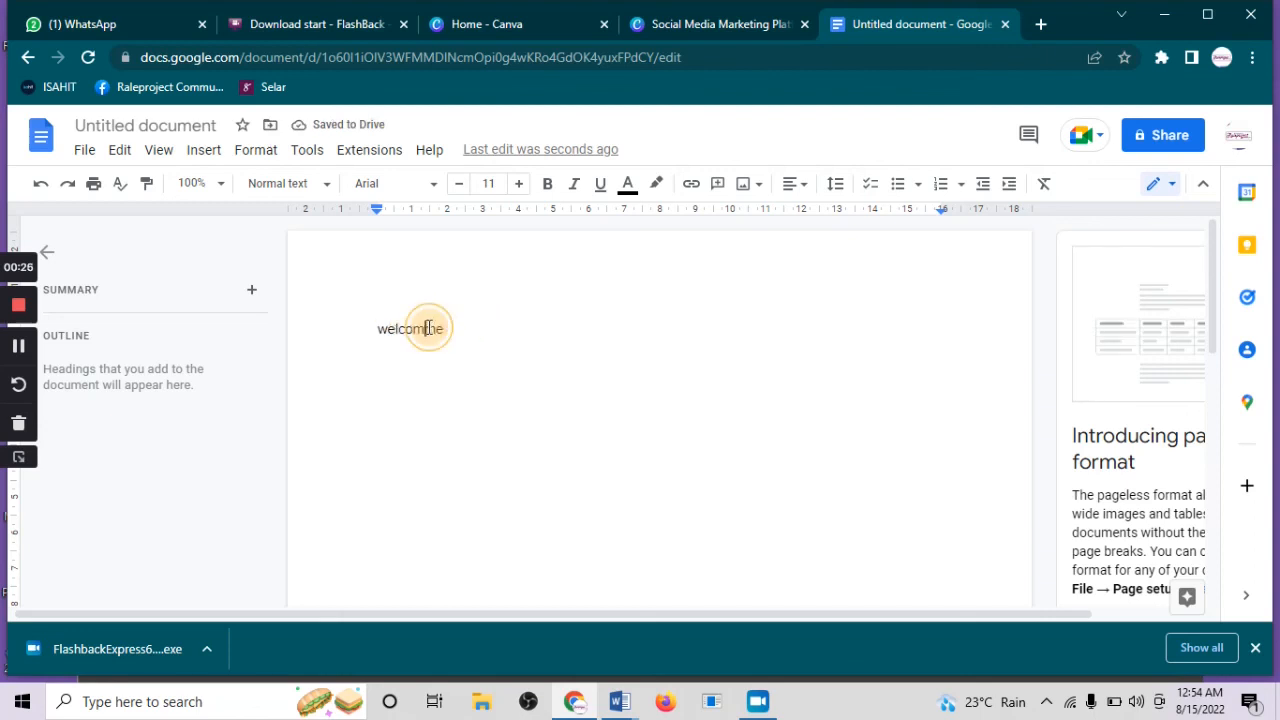
Correct the misspelled word to "welcome" on a single line and select it
{"action": "key", "text": "BackSpace"}
{"action": "left_click_drag", "start_coordinate": [448, 328], "coordinate": [386, 330]}
{"action": "left_click", "coordinate": [362, 334]}
{"action": "key", "text": "Return"}
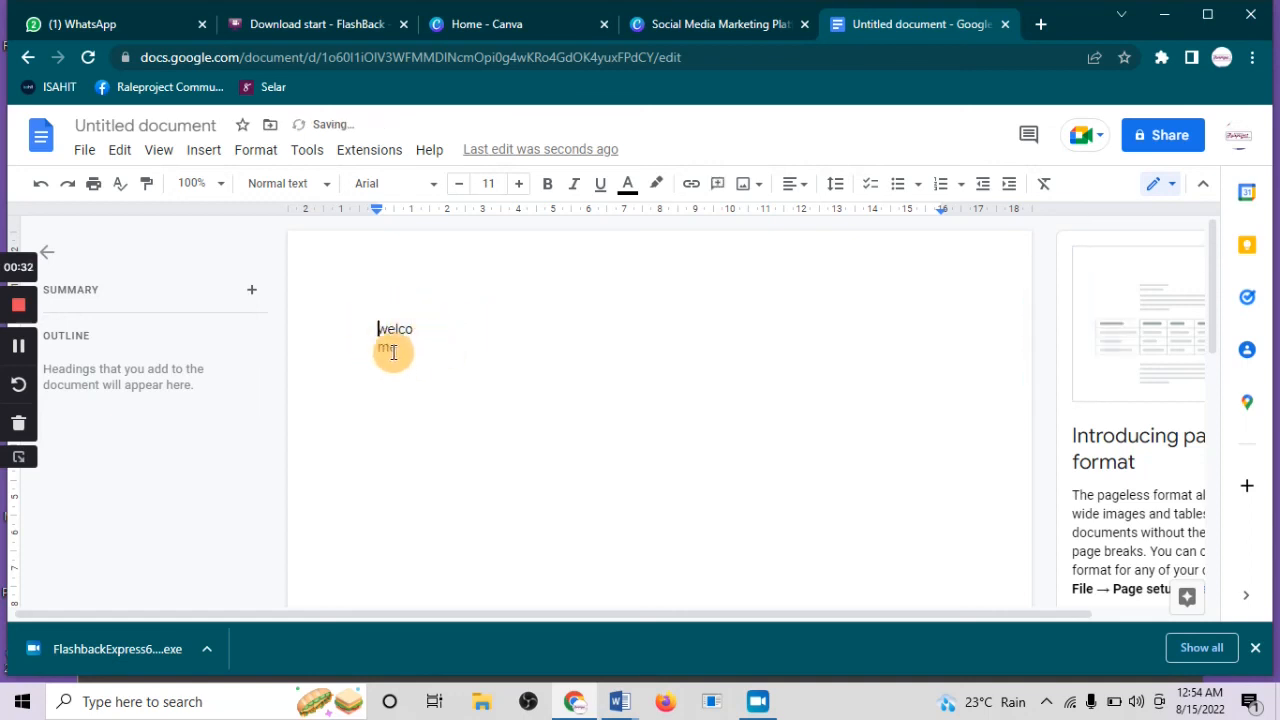
{"action": "key", "text": "BackSpace"}
{"action": "left_click", "coordinate": [435, 328]}
{"action": "left_click_drag", "start_coordinate": [436, 327], "coordinate": [360, 334]}
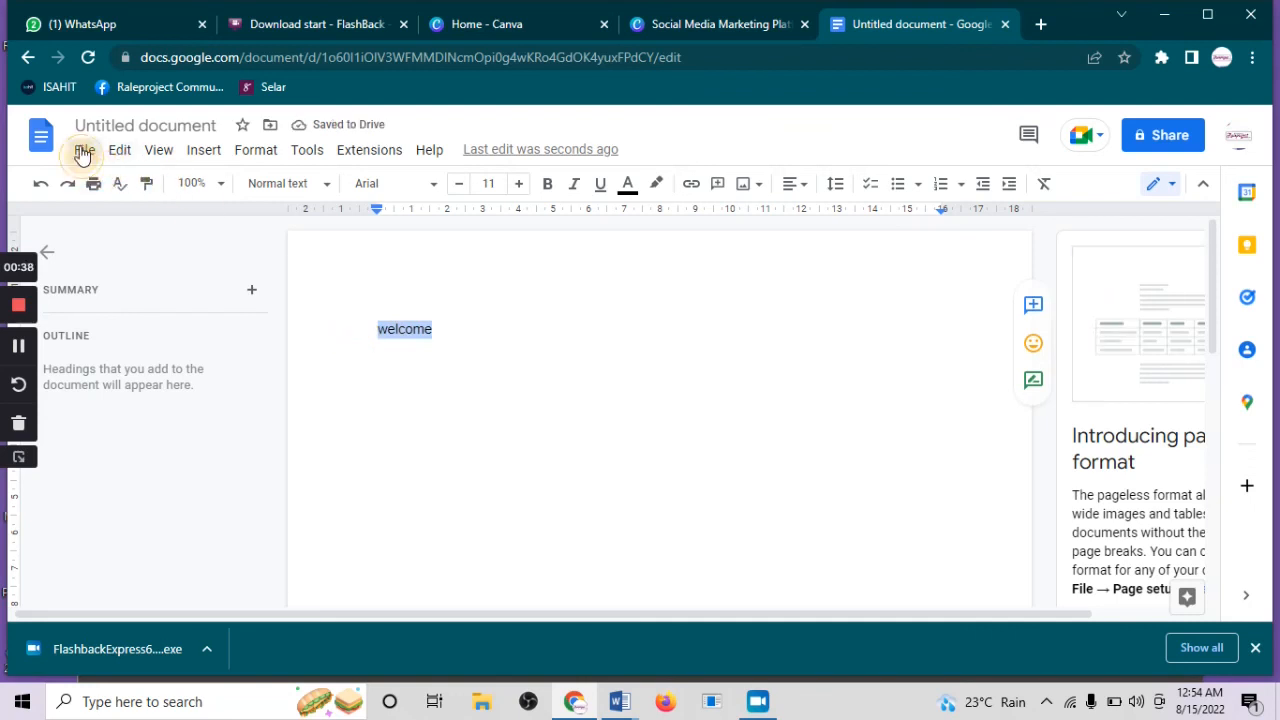
Survey the Google Docs command groups from File to Help, including the file's sharing, email and download options
{"action": "left_click", "coordinate": [85, 152]}
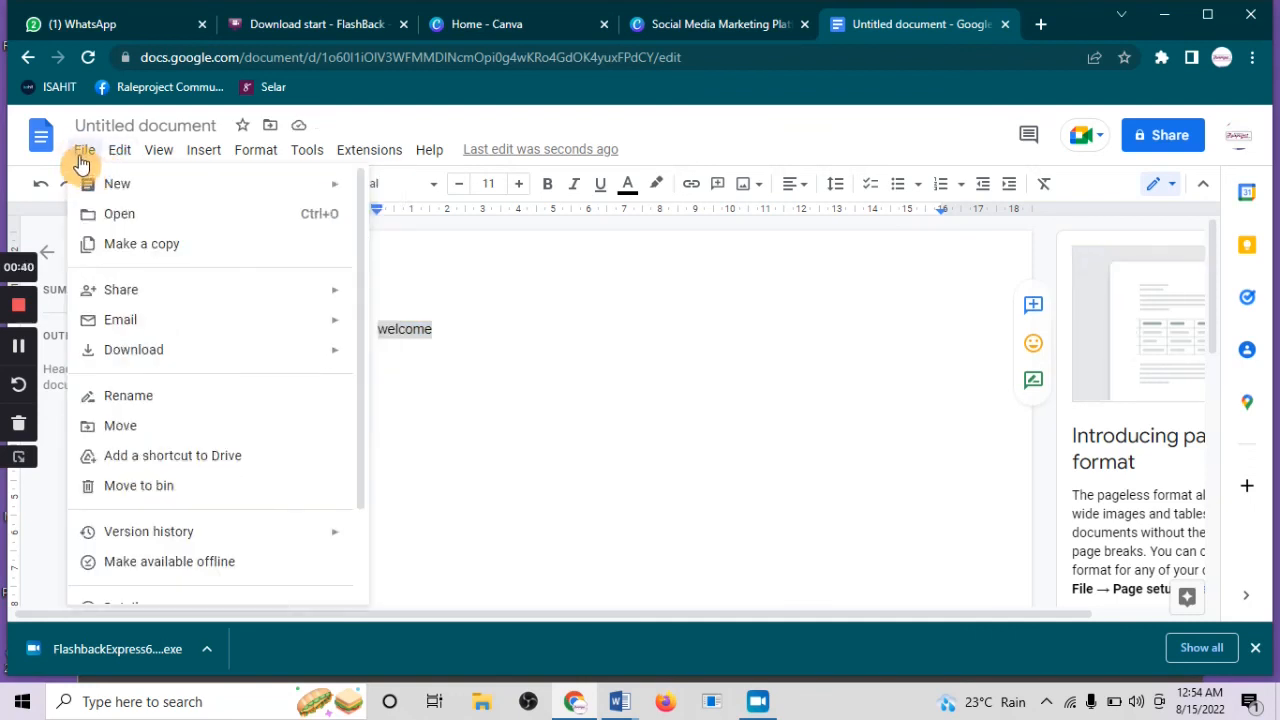
{"action": "mouse_move", "coordinate": [125, 158]}
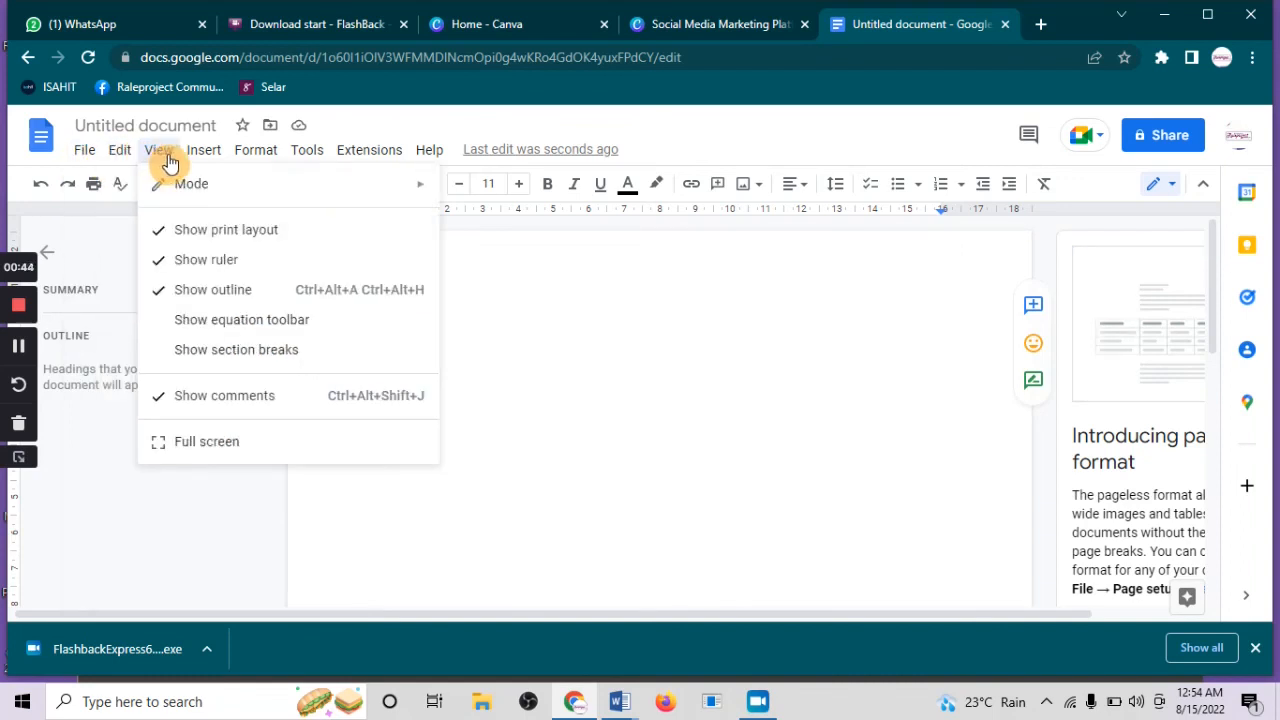
{"action": "mouse_move", "coordinate": [220, 157]}
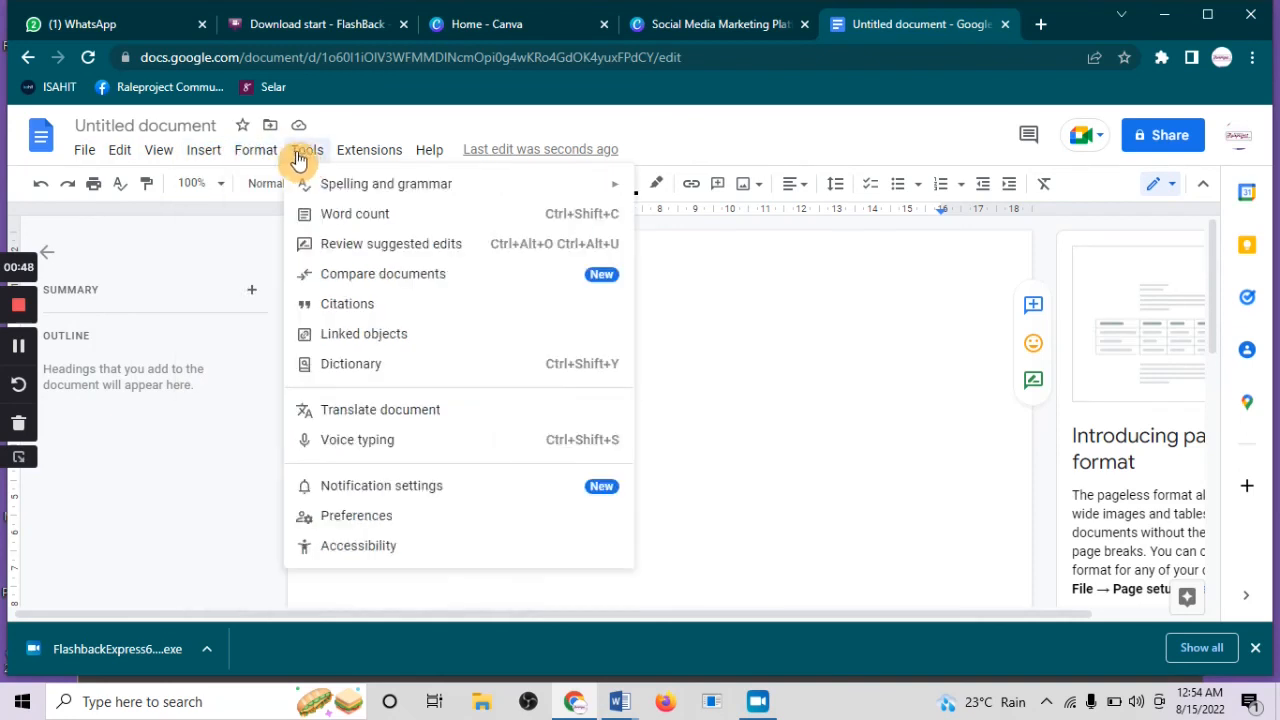
{"action": "mouse_move", "coordinate": [396, 160]}
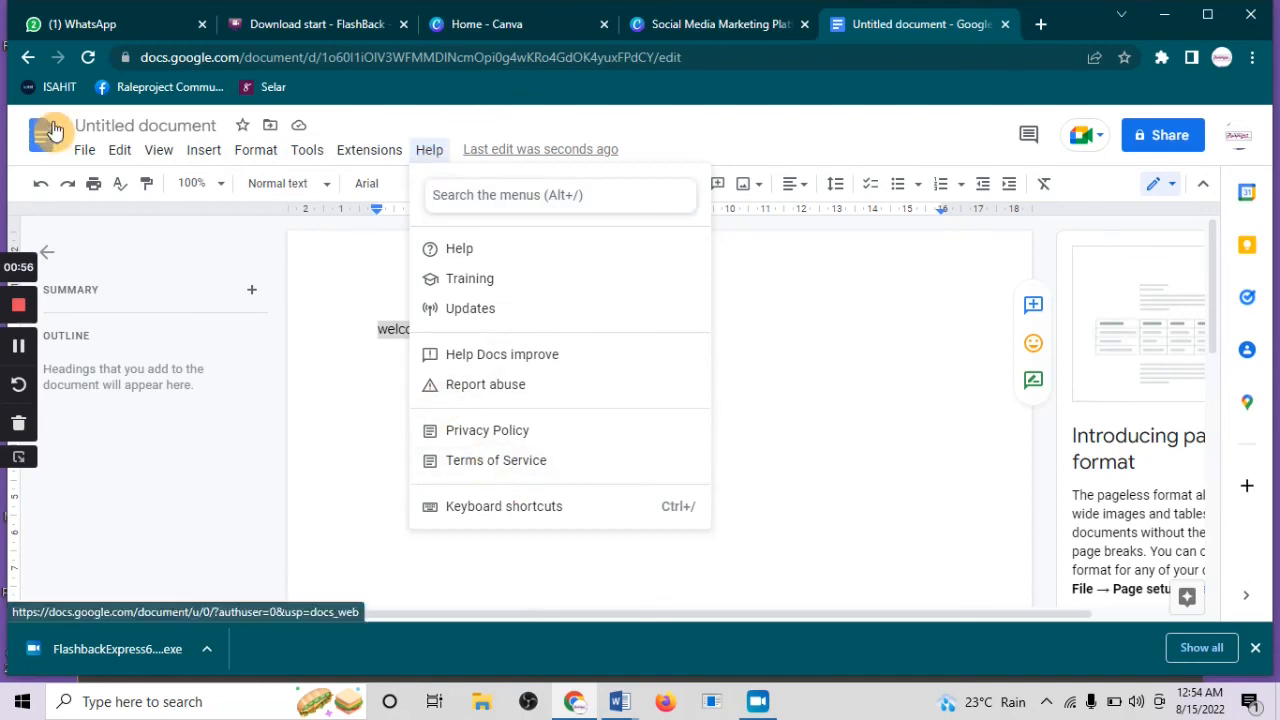
{"action": "left_click", "coordinate": [80, 151]}
{"action": "left_click", "coordinate": [85, 154]}
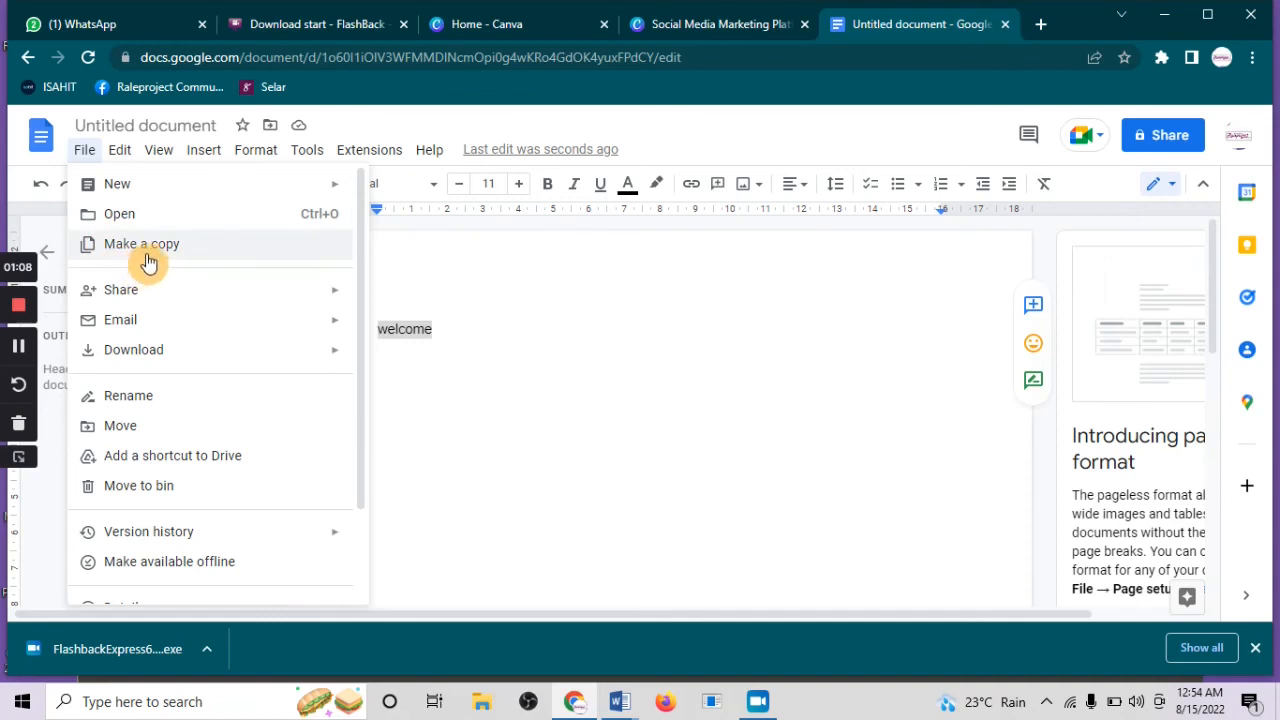
{"action": "mouse_move", "coordinate": [126, 292]}
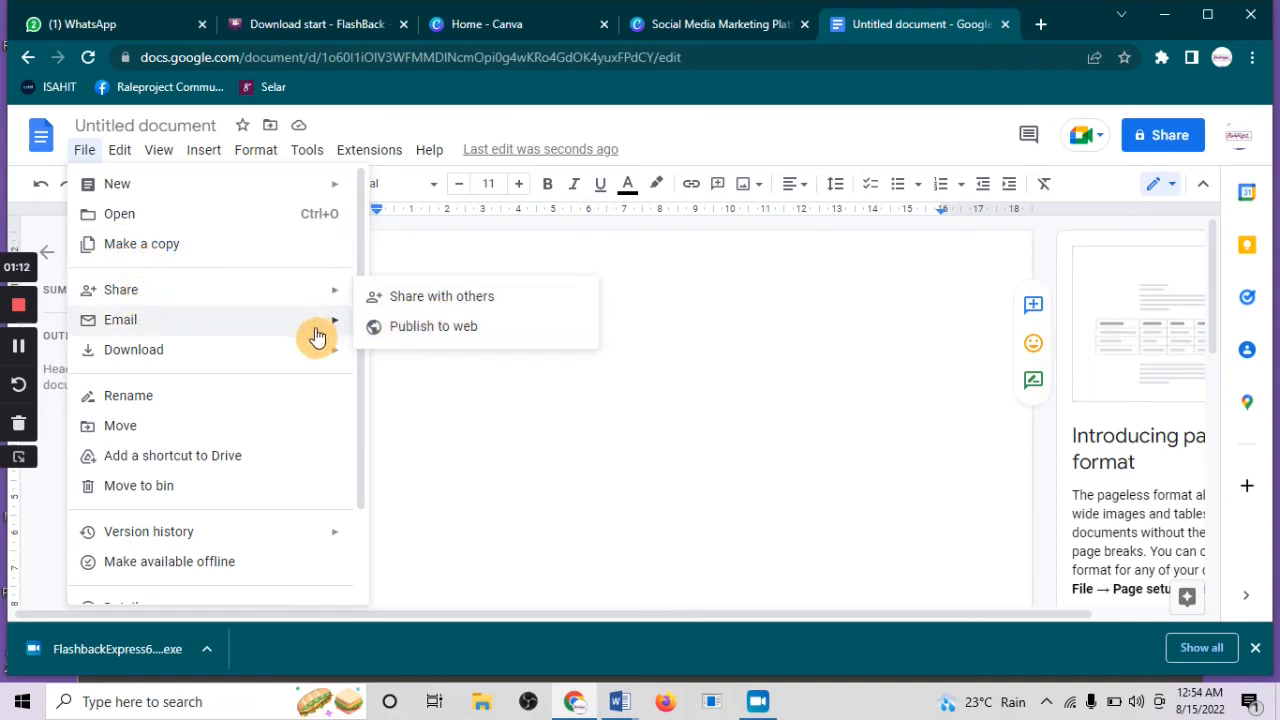
{"action": "mouse_move", "coordinate": [330, 332]}
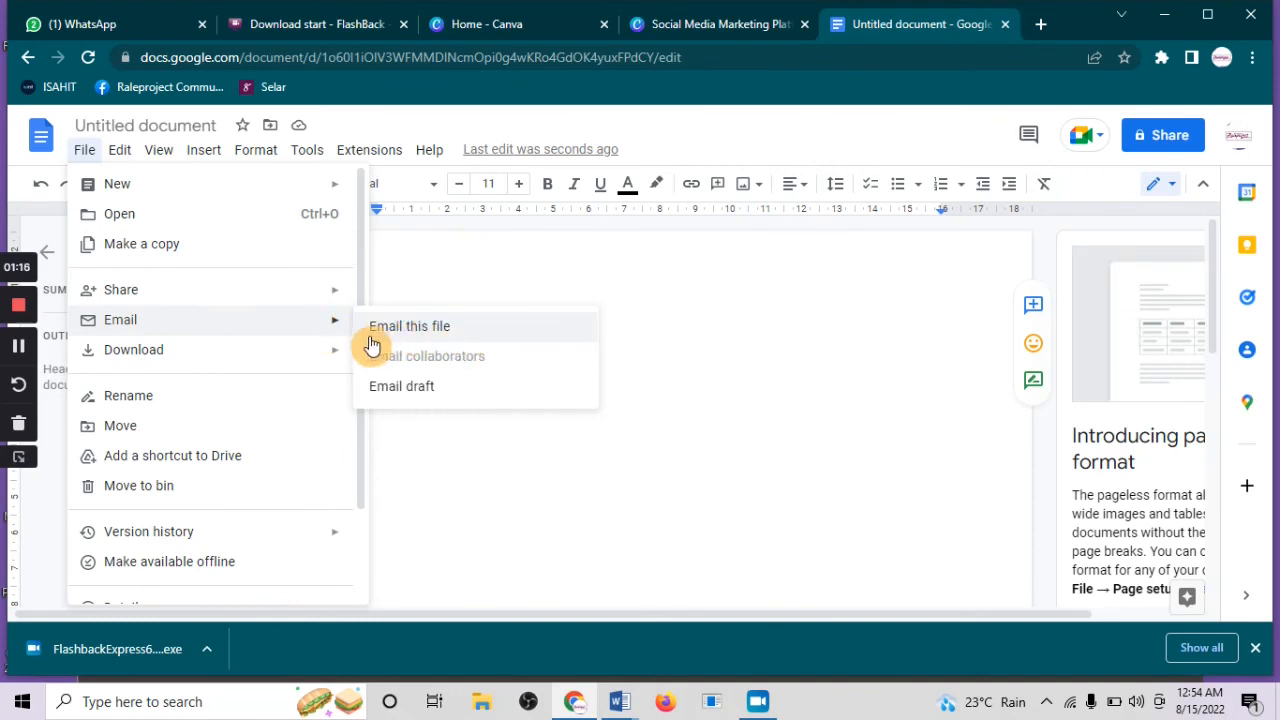
{"action": "mouse_move", "coordinate": [326, 365]}
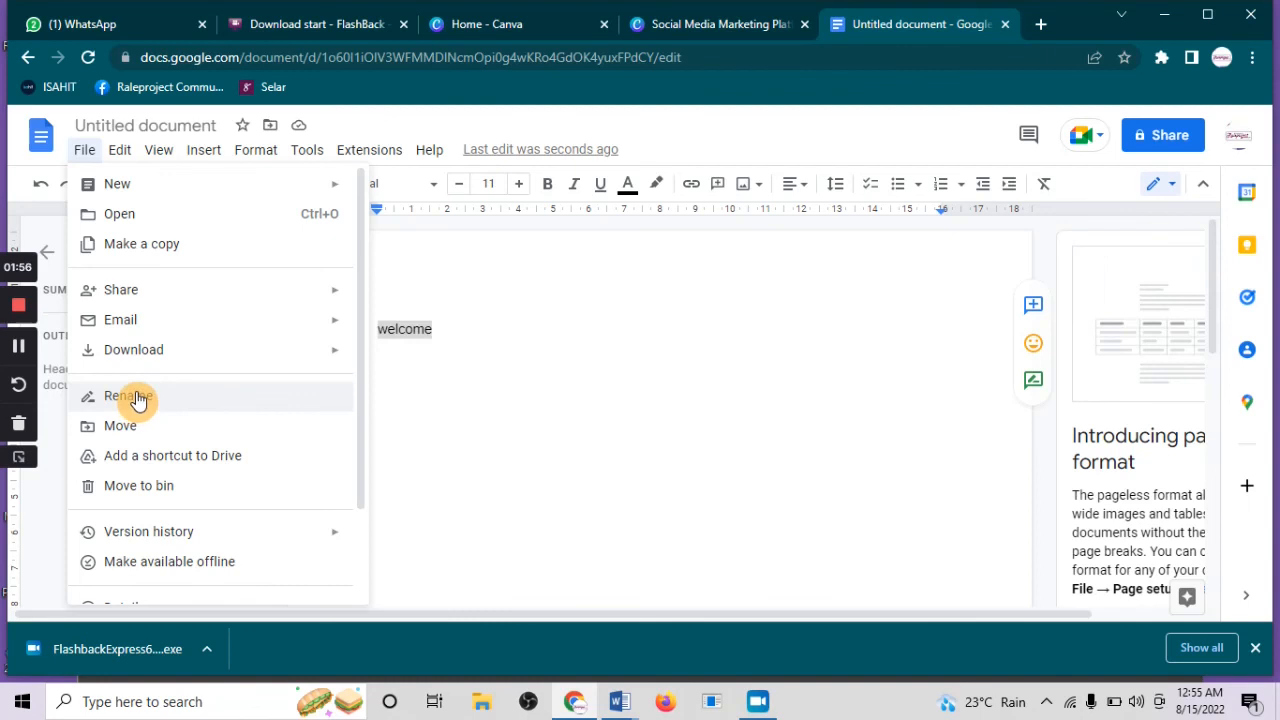
Rename the untitled document as "welcome"
{"action": "scroll", "coordinate": [139, 397], "scroll_direction": "down", "scroll_amount": 1}
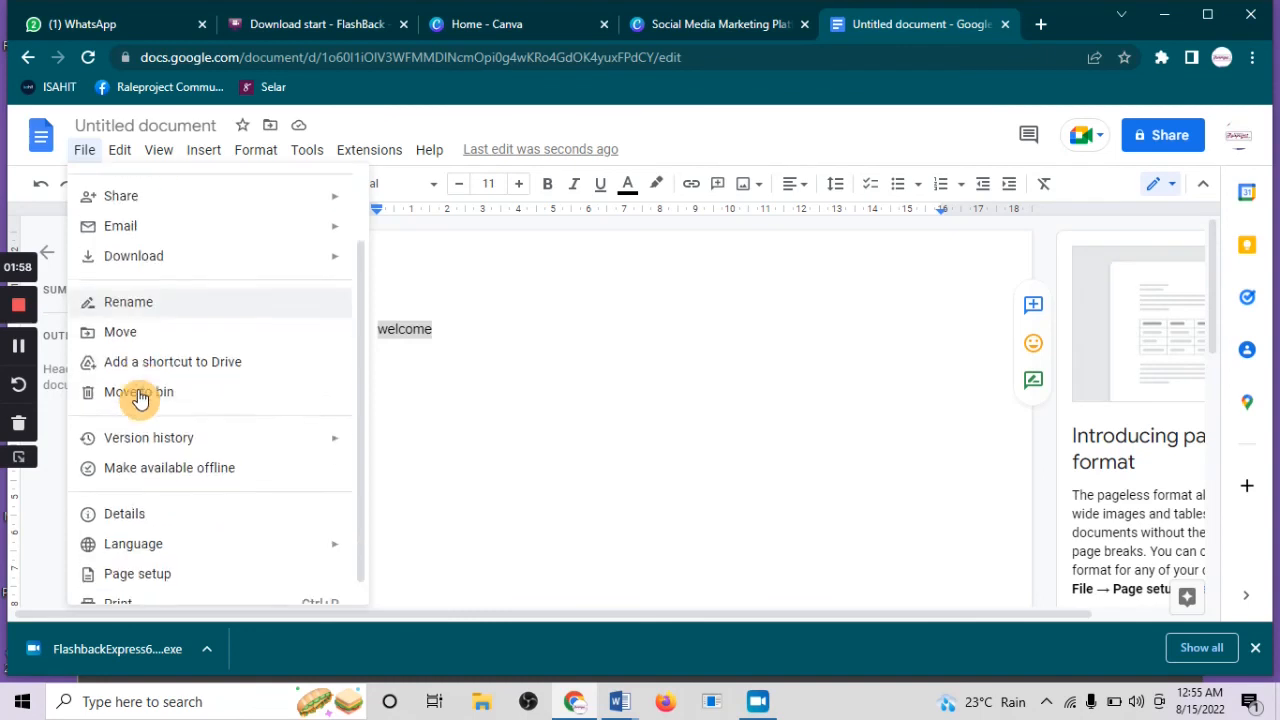
{"action": "left_click", "coordinate": [130, 303]}
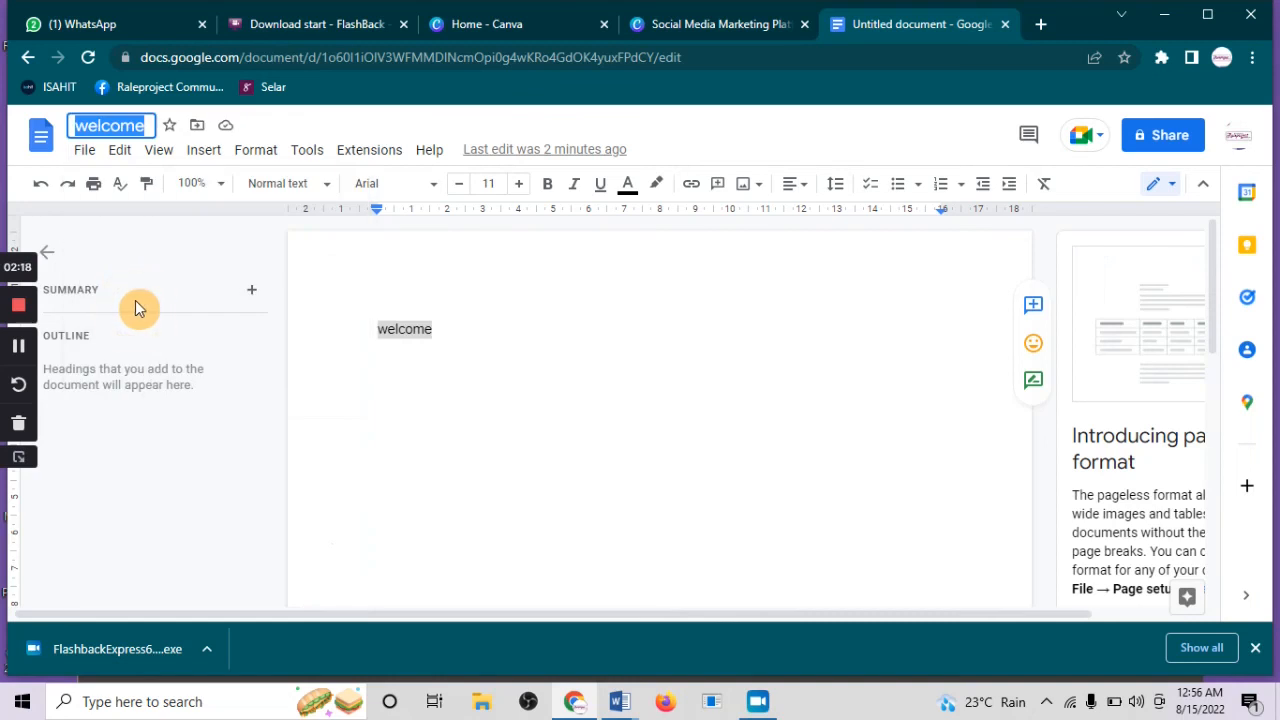
{"action": "key", "text": "Return"}
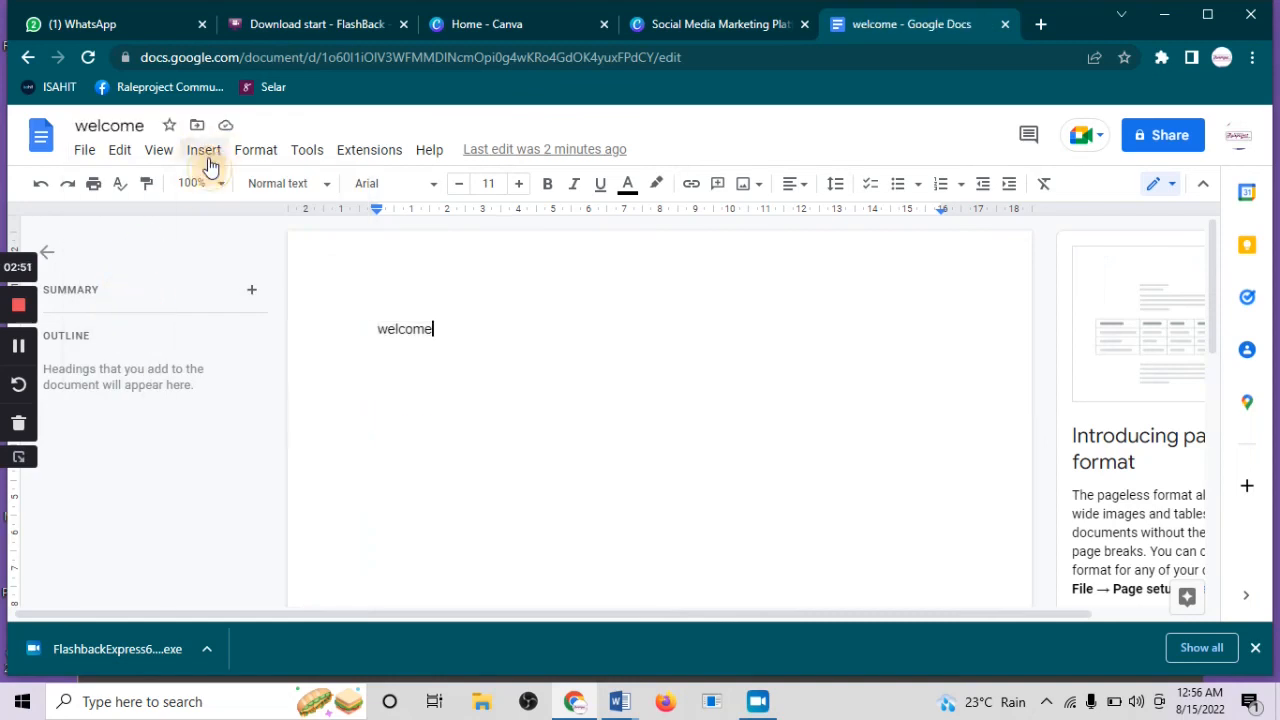
Examine the options for inserting drawings, tables and table templates, and for formatting text, including size, capitalisation and paragraph styles
{"action": "left_click", "coordinate": [205, 150]}
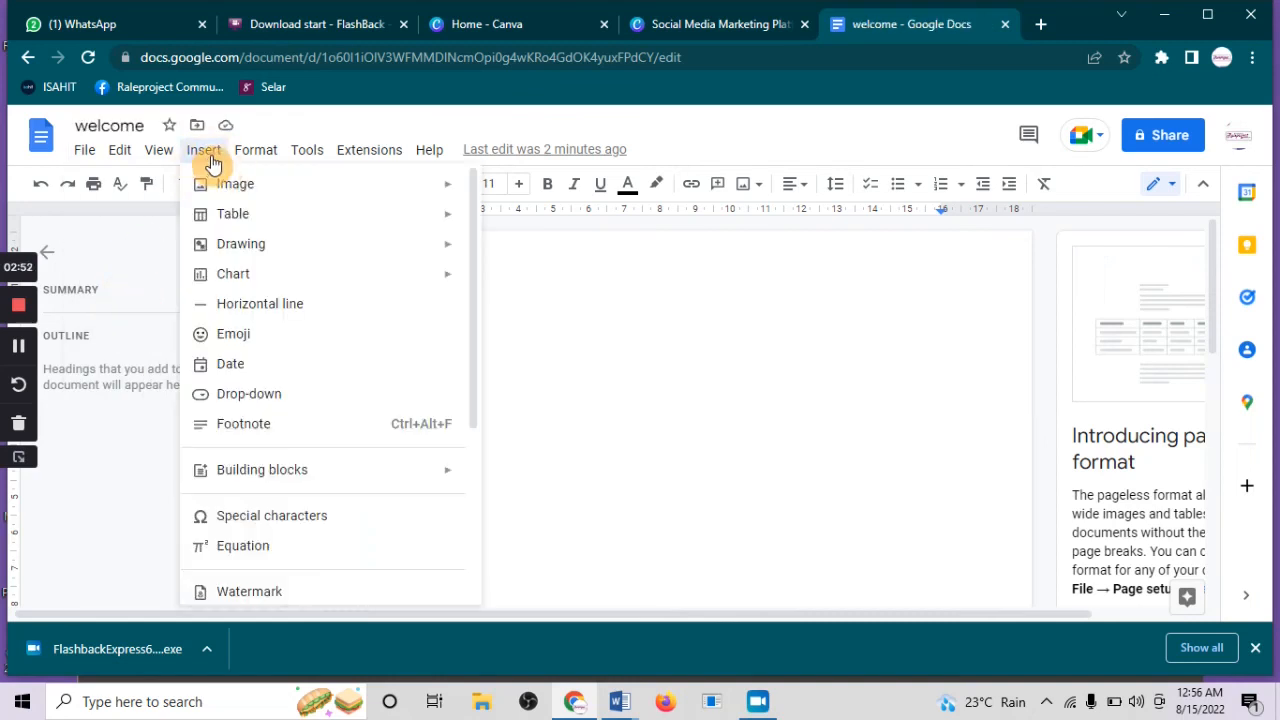
{"action": "mouse_move", "coordinate": [300, 260]}
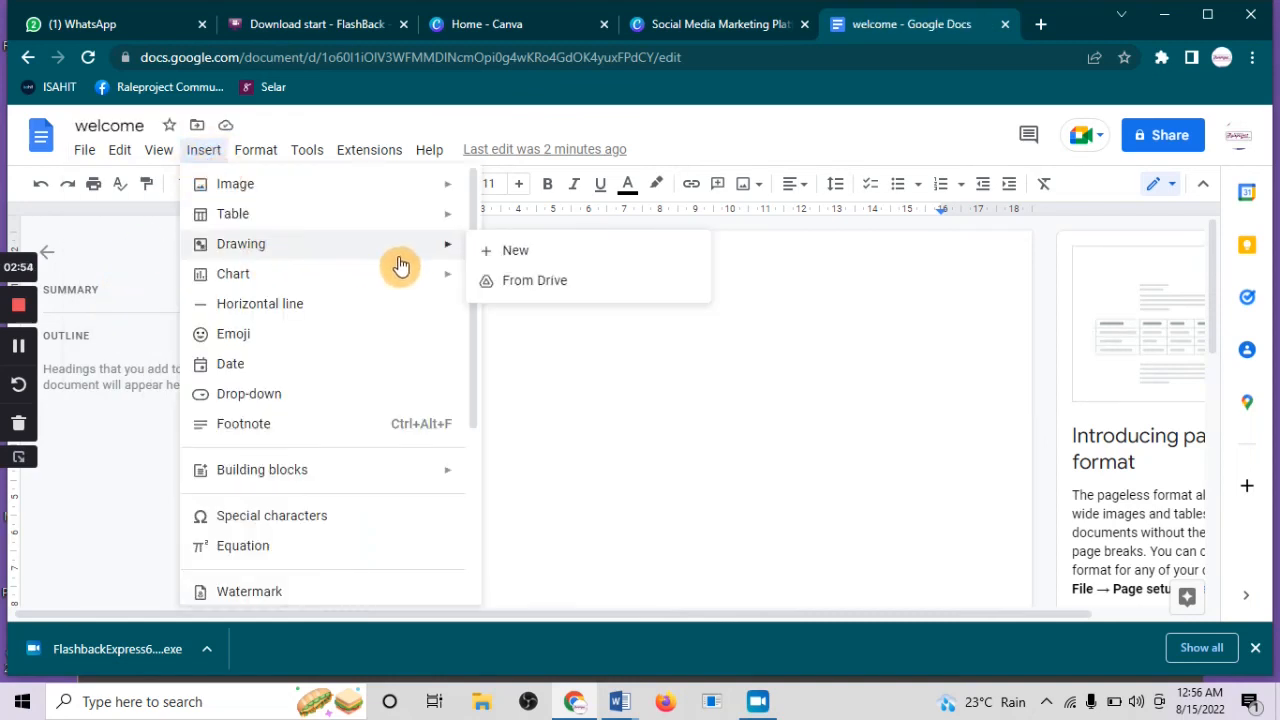
{"action": "mouse_move", "coordinate": [449, 229]}
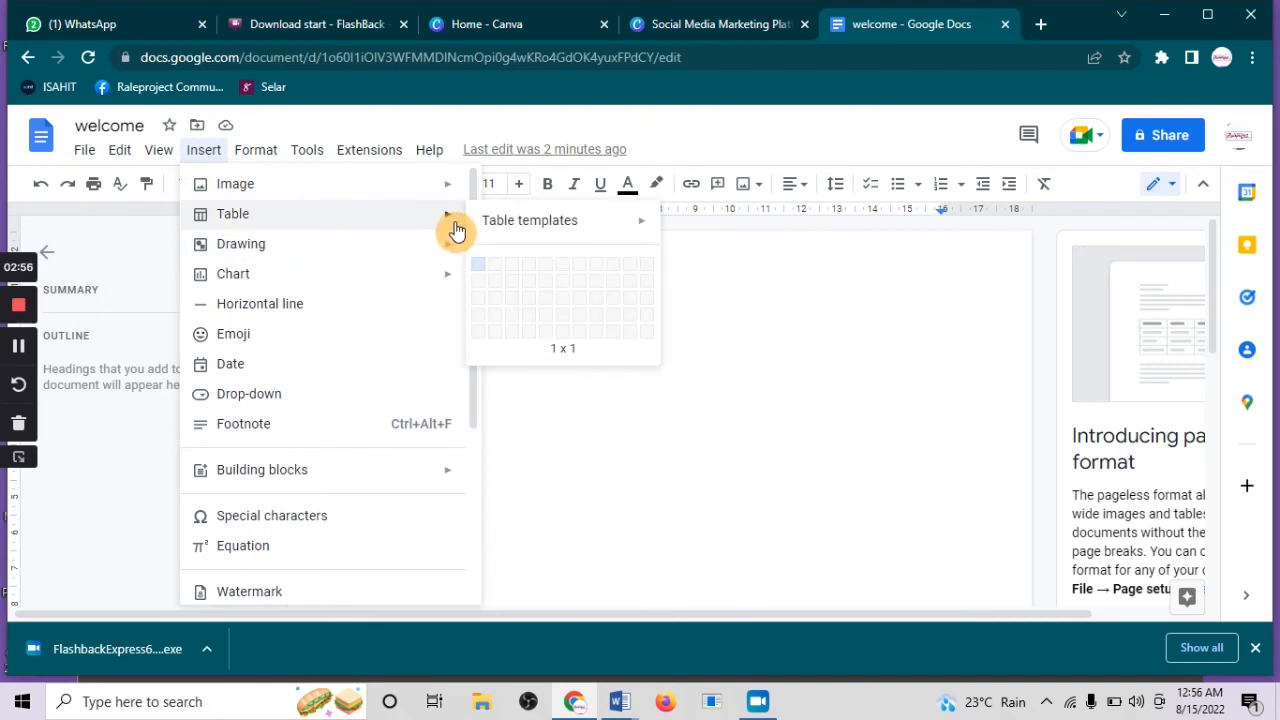
{"action": "mouse_move", "coordinate": [575, 229]}
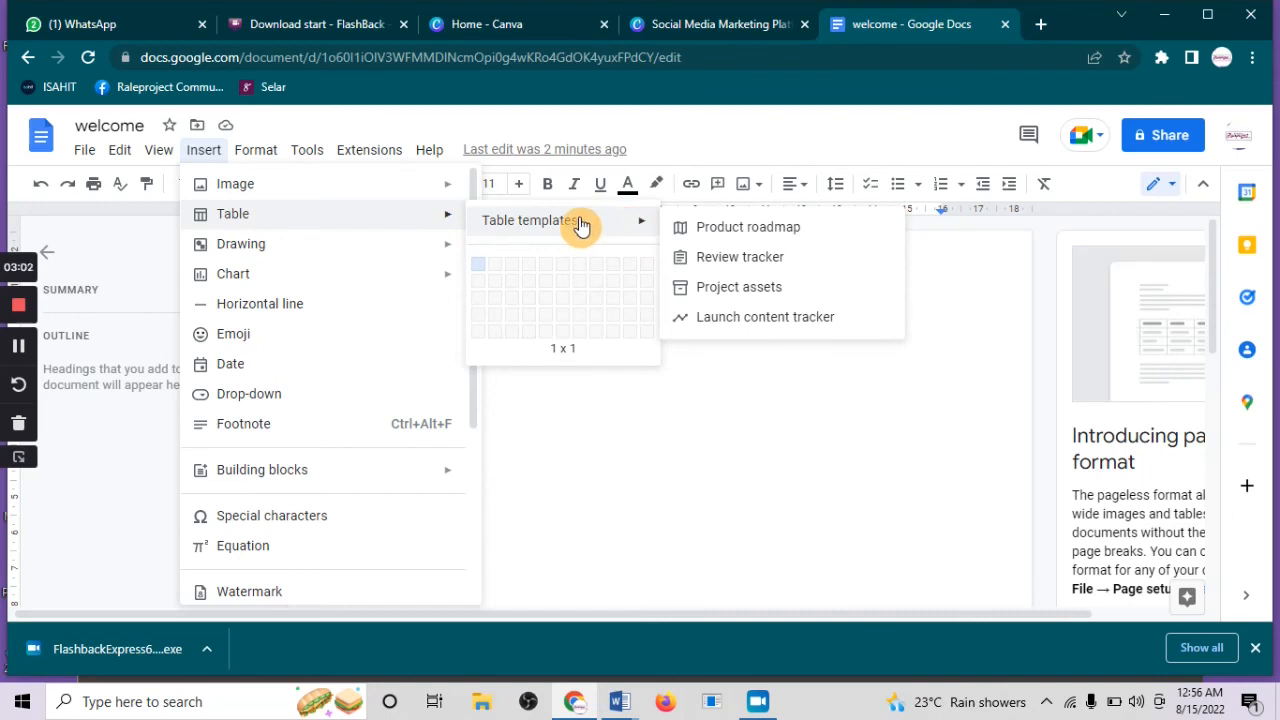
{"action": "left_click", "coordinate": [258, 153]}
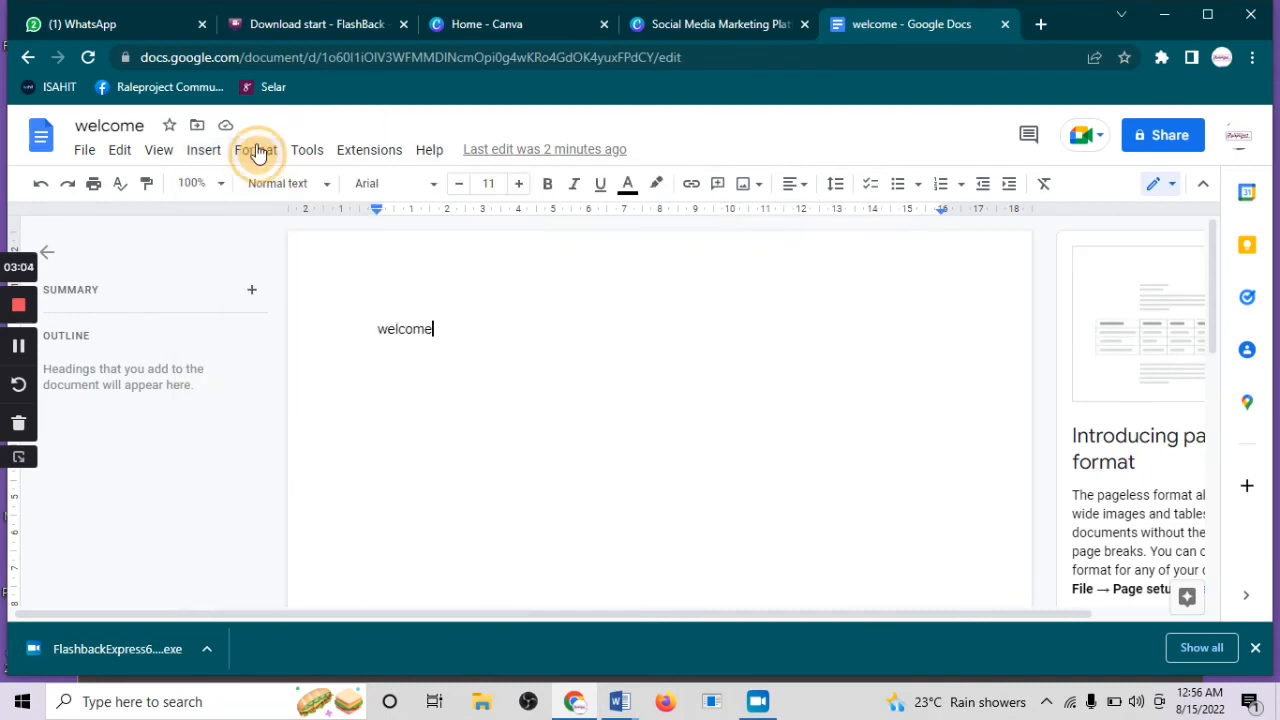
{"action": "left_click", "coordinate": [258, 152]}
{"action": "mouse_move", "coordinate": [300, 190]}
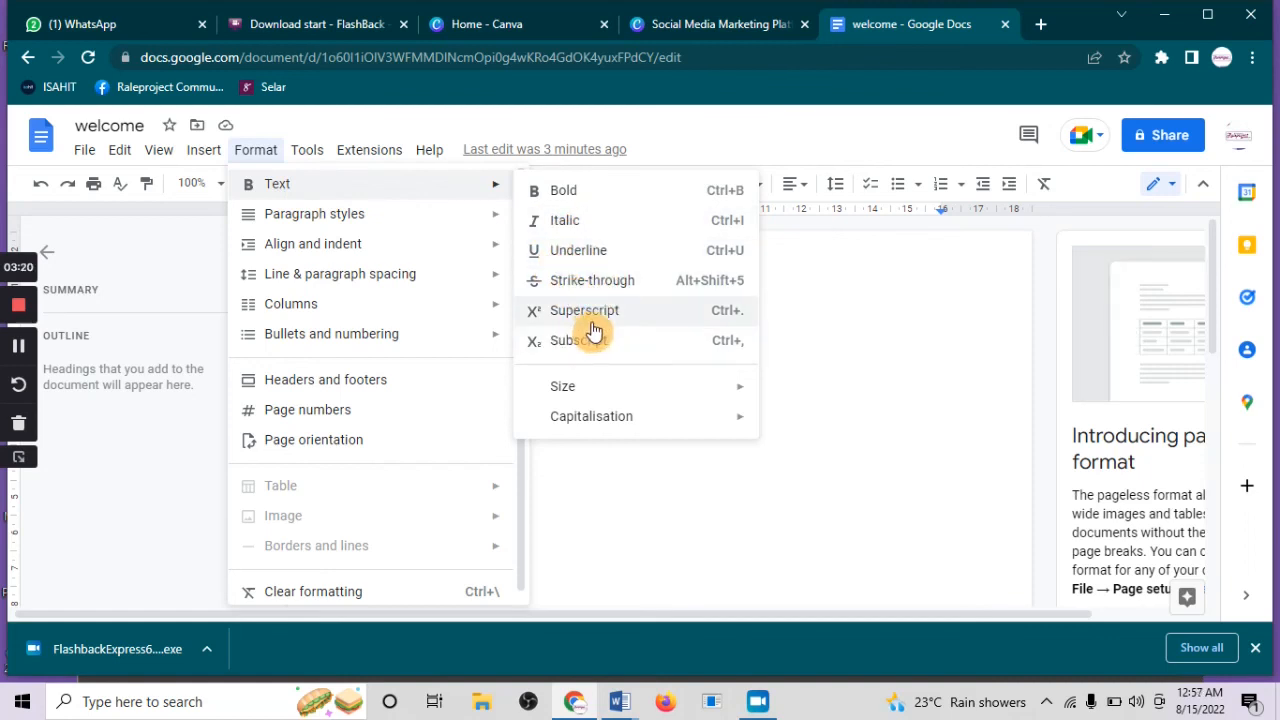
{"action": "mouse_move", "coordinate": [552, 396]}
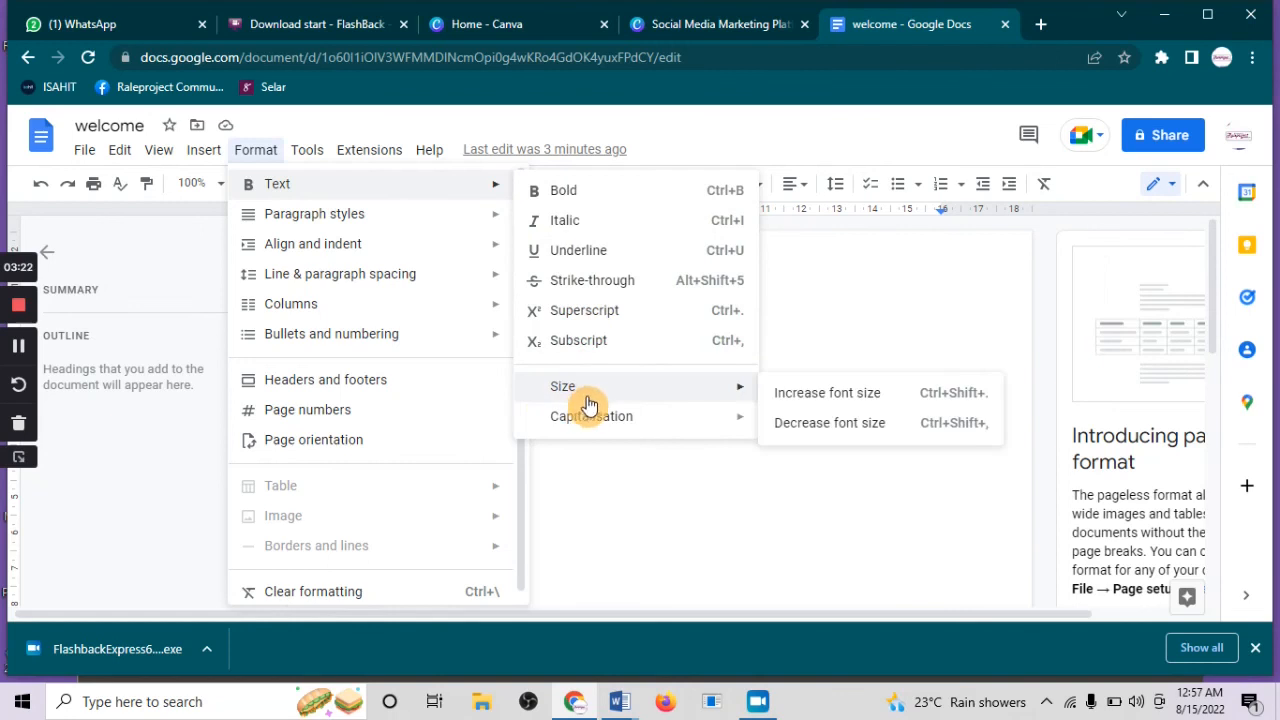
{"action": "mouse_move", "coordinate": [703, 416]}
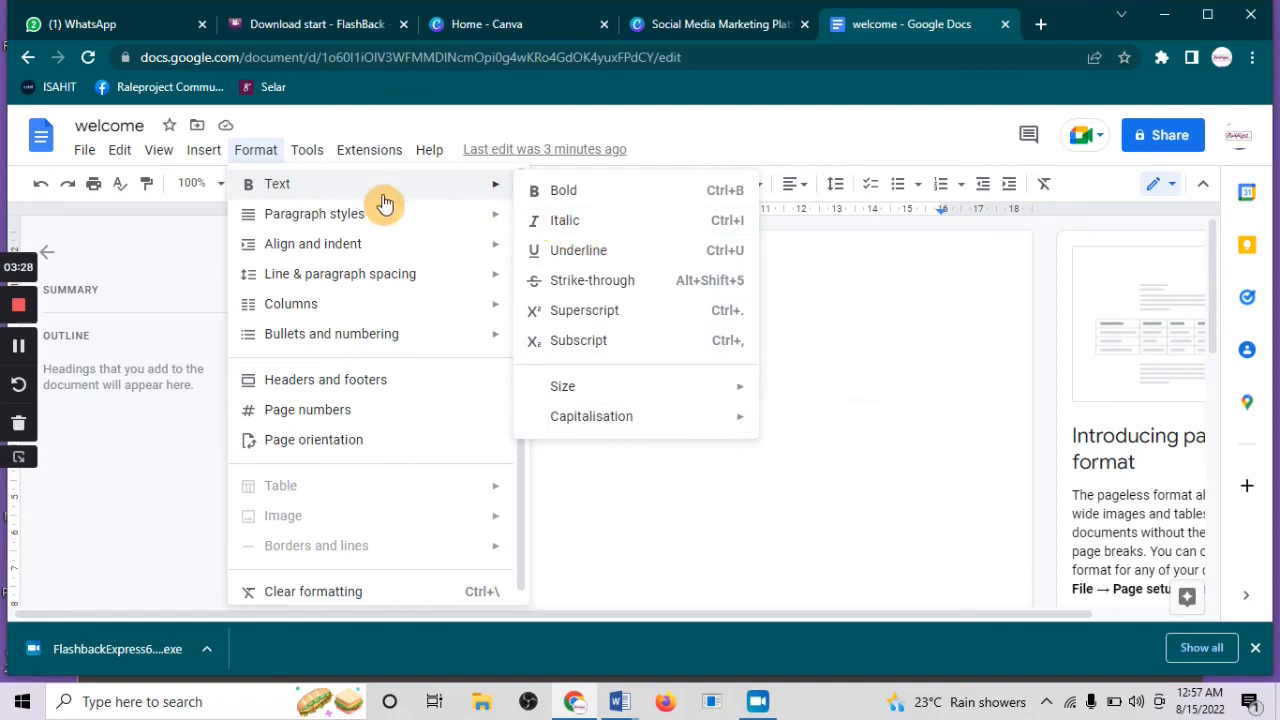
{"action": "mouse_move", "coordinate": [499, 223]}
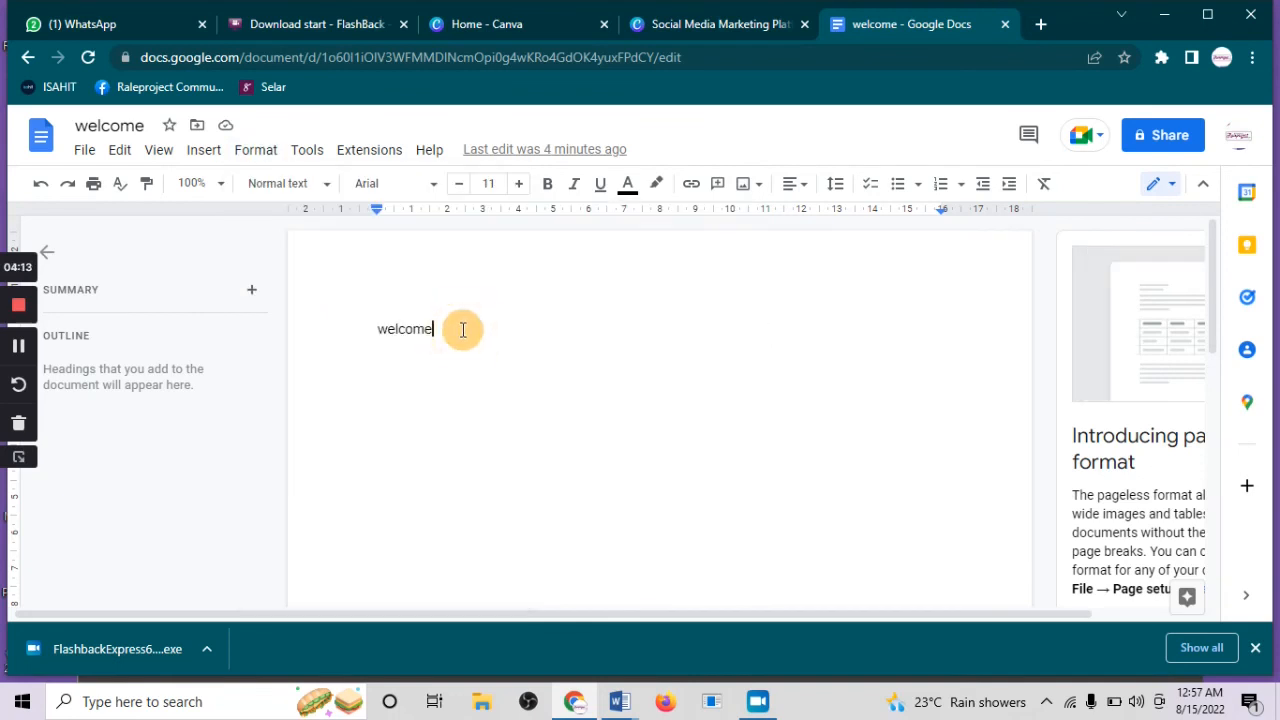
Select the word "welcome" and start adding a link to it
{"action": "left_click_drag", "start_coordinate": [462, 328], "coordinate": [364, 321]}
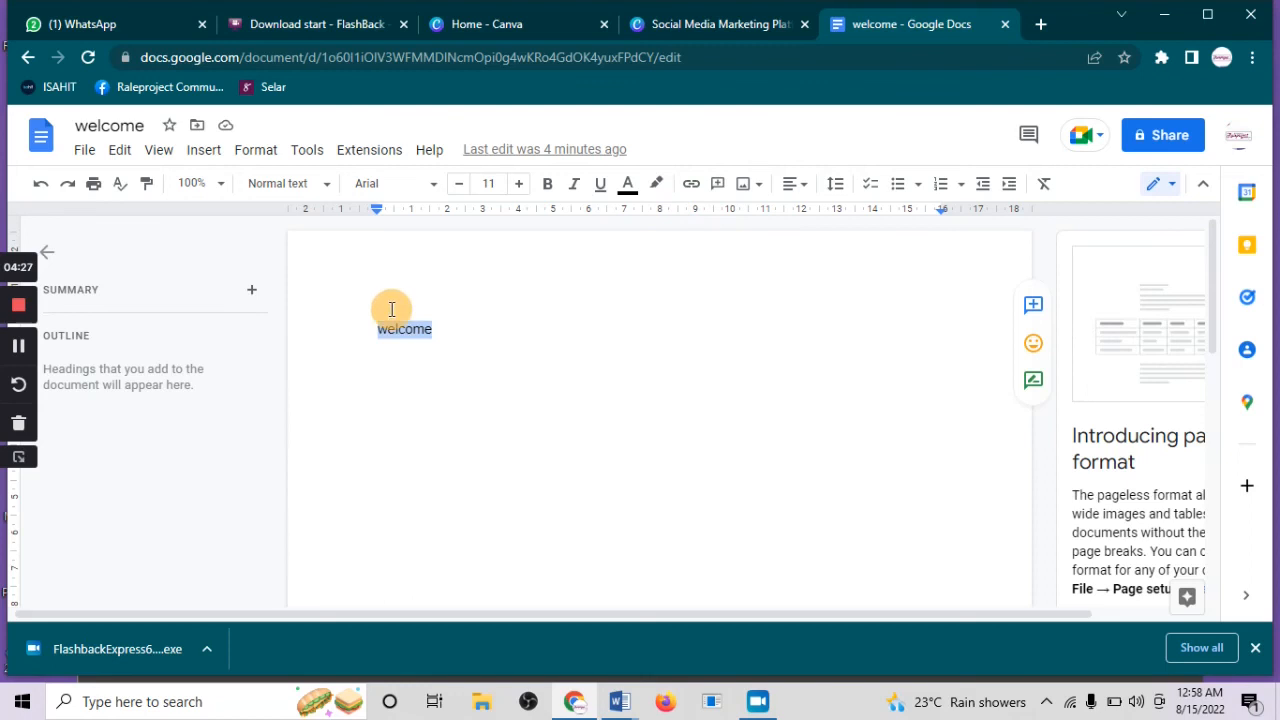
{"action": "left_click", "coordinate": [691, 185]}
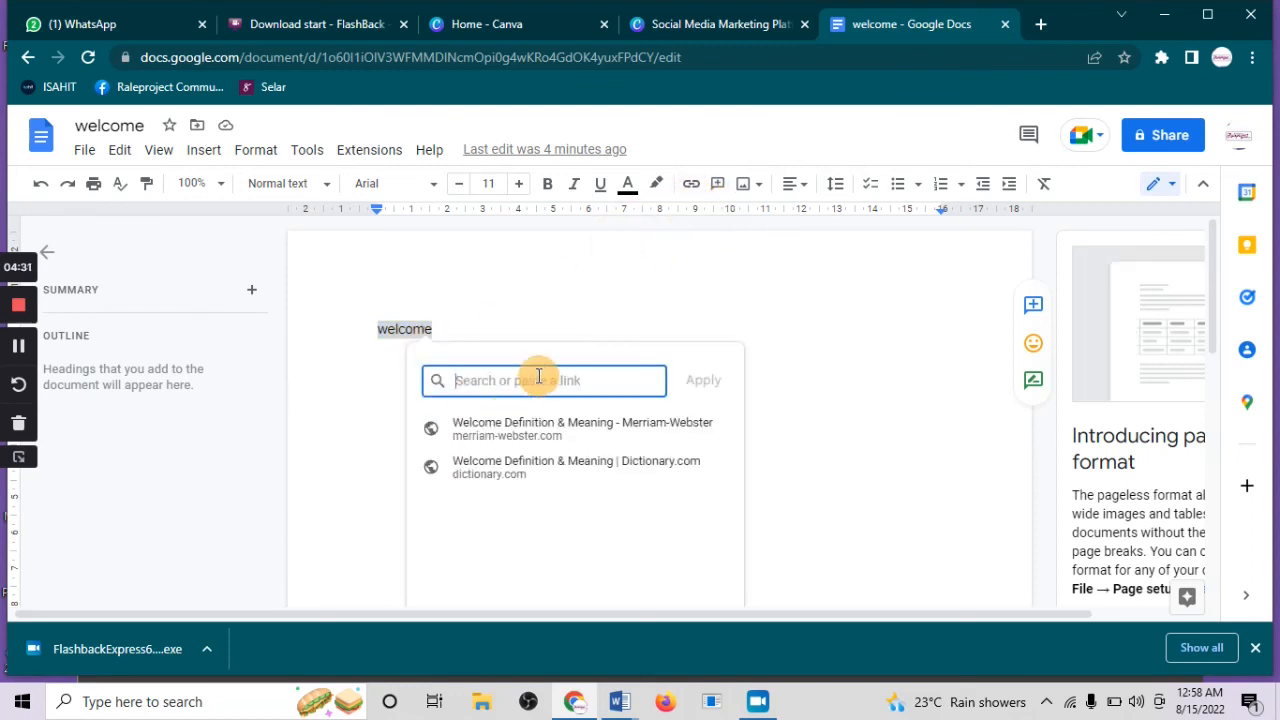